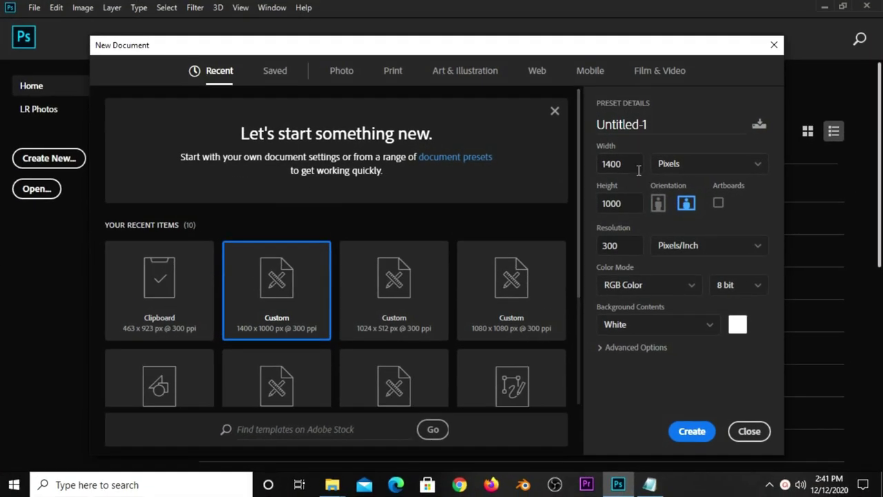
Create a 1400 × 1000 px, 300 ppi white document and fit it in view
{"action": "key", "text": "Tab"}
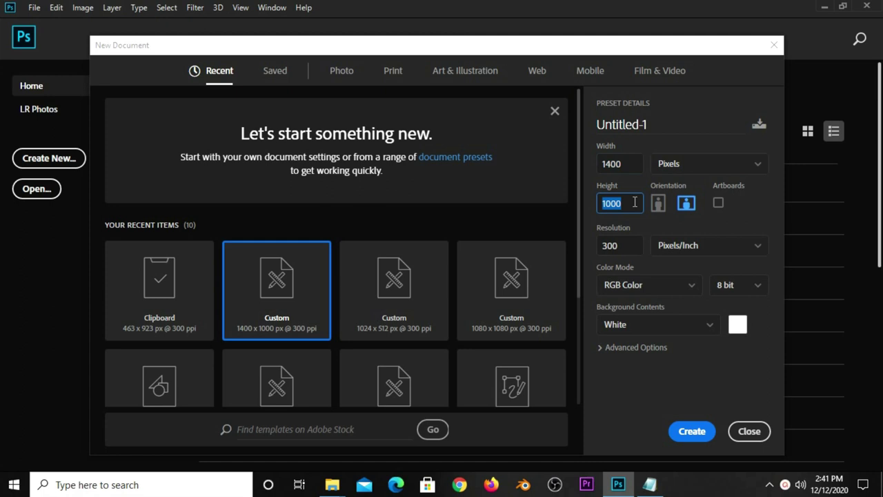
{"action": "key", "text": "Tab"}
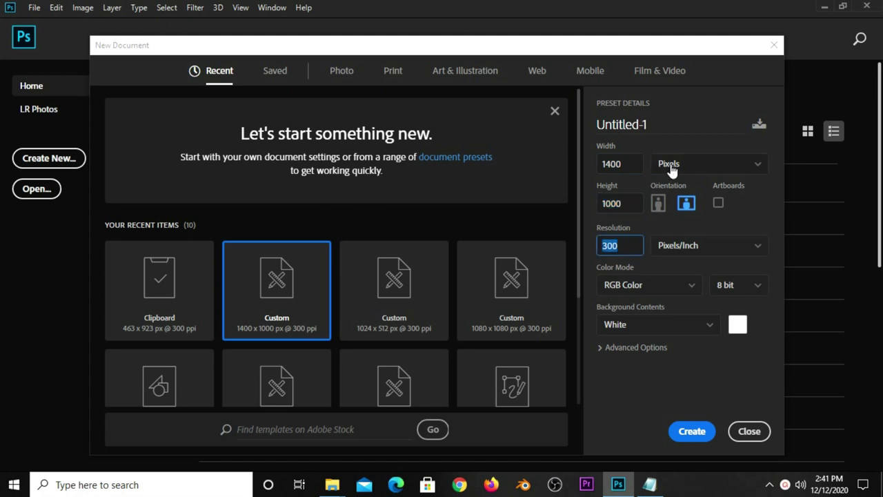
{"action": "left_click", "coordinate": [690, 429]}
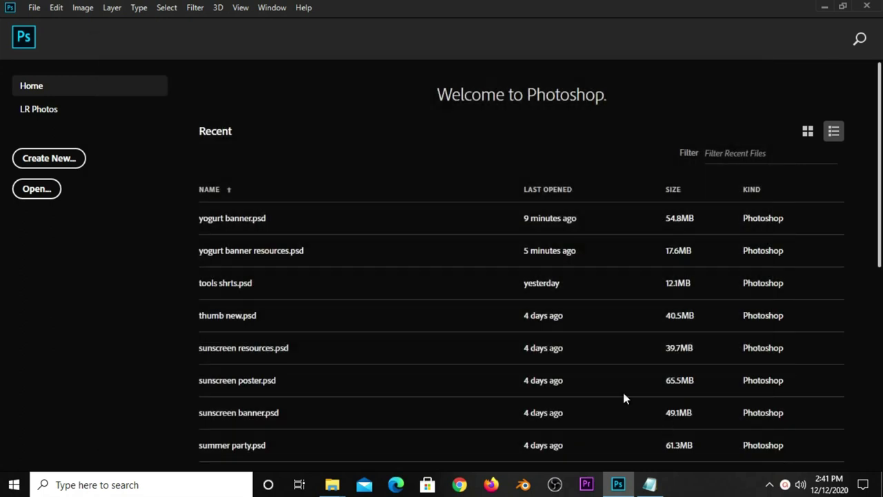
{"action": "key", "text": "ctrl+plus"}
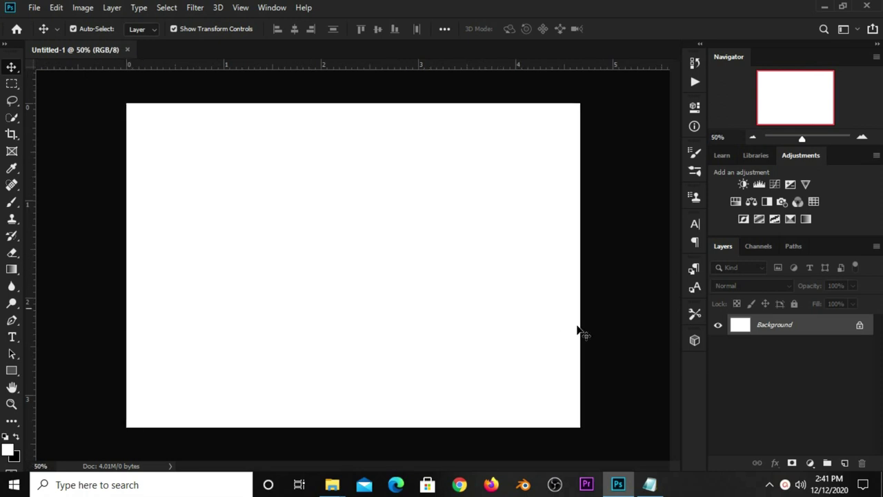
Add a #0e81ad Solid Color fill, pasting the hex from Notepad, plus an empty Layer 1 above
{"action": "left_click", "coordinate": [811, 463]}
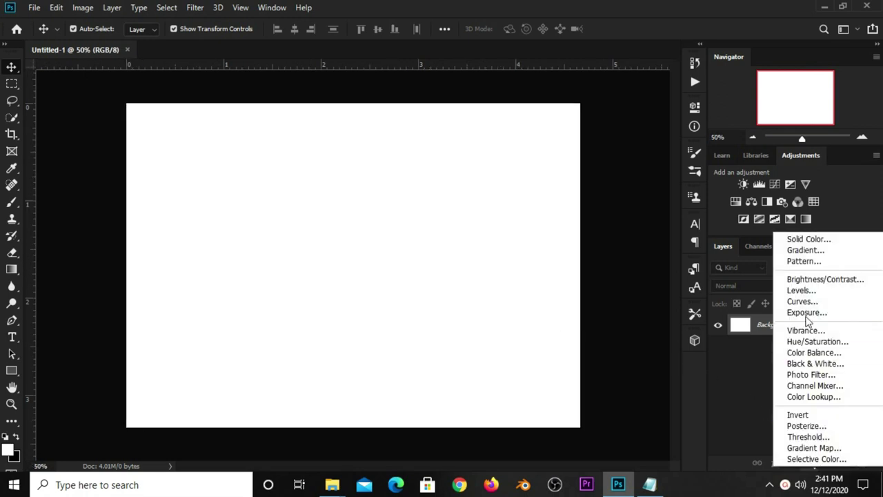
{"action": "left_click", "coordinate": [827, 241]}
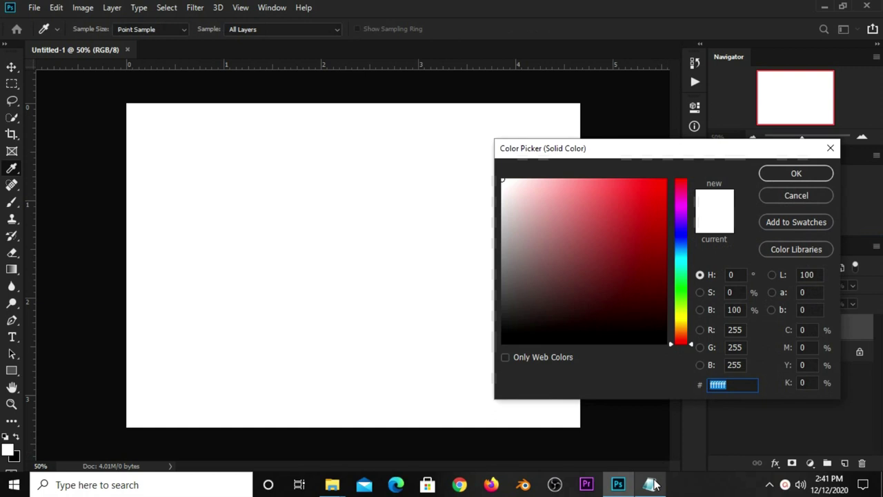
{"action": "left_click", "coordinate": [649, 484]}
{"action": "right_click", "coordinate": [474, 199]}
{"action": "left_click", "coordinate": [511, 239]}
{"action": "left_click", "coordinate": [412, 271]}
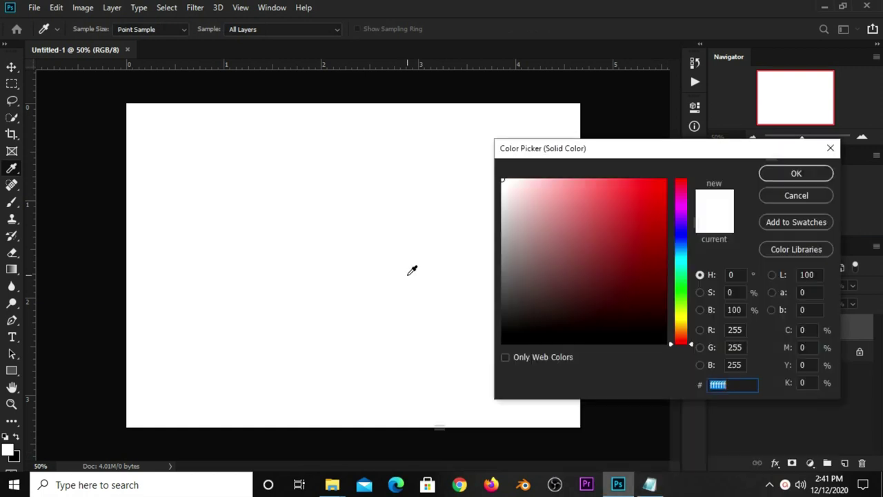
{"action": "right_click", "coordinate": [721, 385]}
{"action": "left_click", "coordinate": [745, 264]}
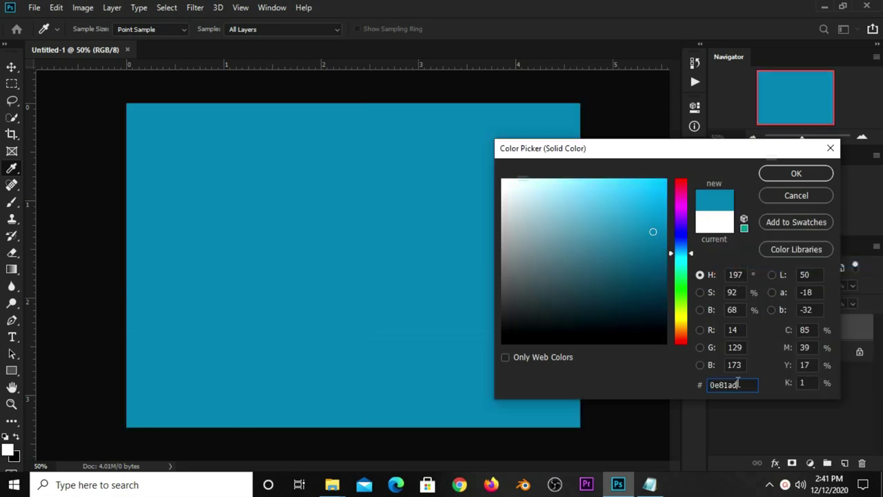
{"action": "double_click", "coordinate": [743, 385]}
{"action": "left_click", "coordinate": [780, 176]}
{"action": "left_click", "coordinate": [845, 464]}
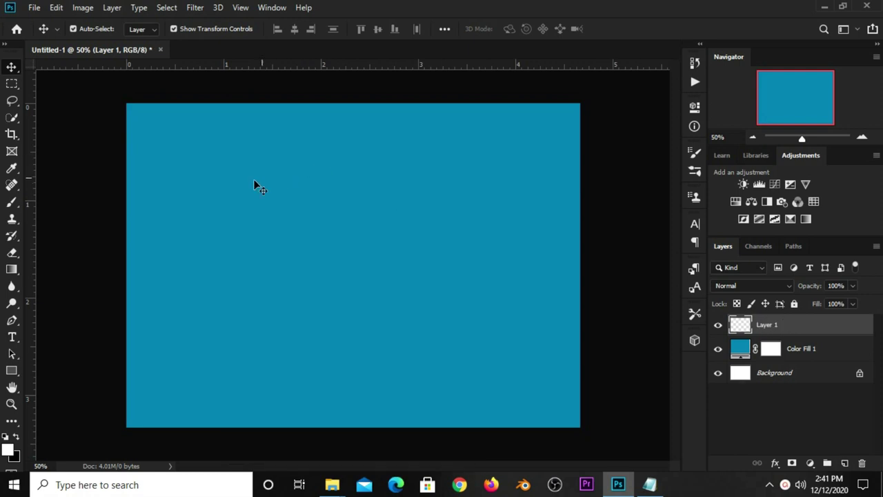
Paint a large soft white brush dab at the canvas centre on Layer 1
{"action": "right_click", "coordinate": [12, 202]}
{"action": "left_click", "coordinate": [63, 201]}
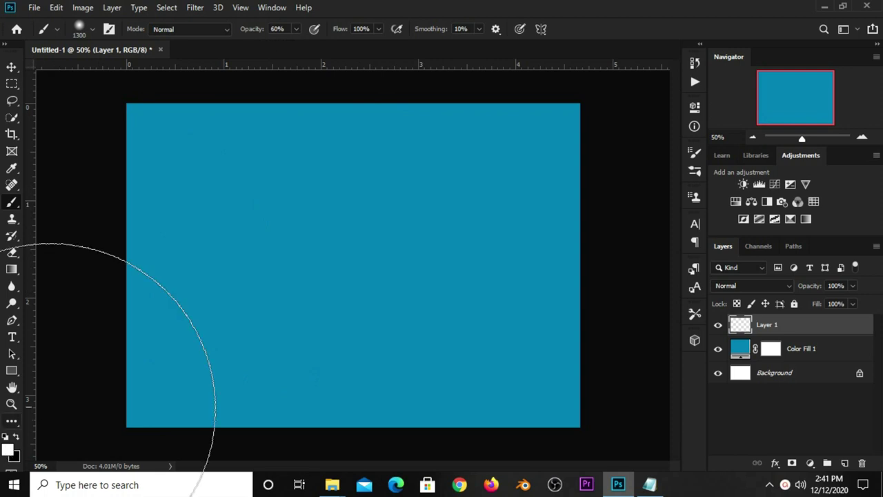
{"action": "left_click", "coordinate": [4, 437]}
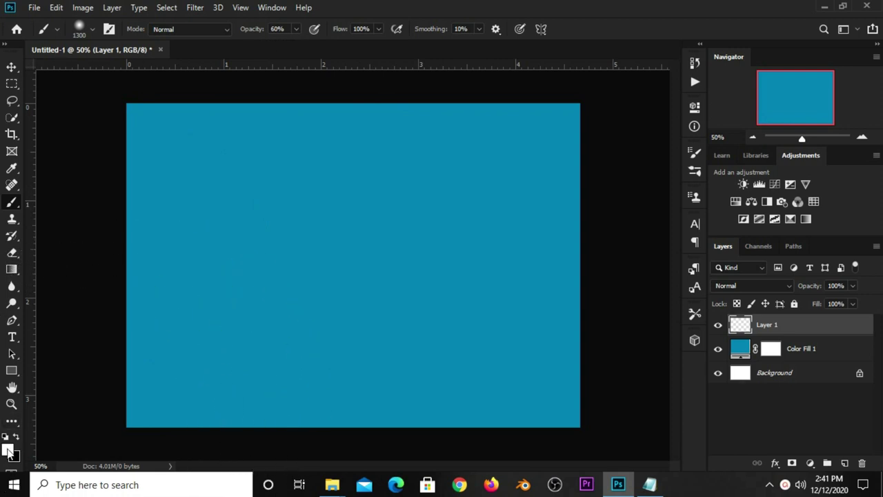
{"action": "left_click", "coordinate": [8, 450]}
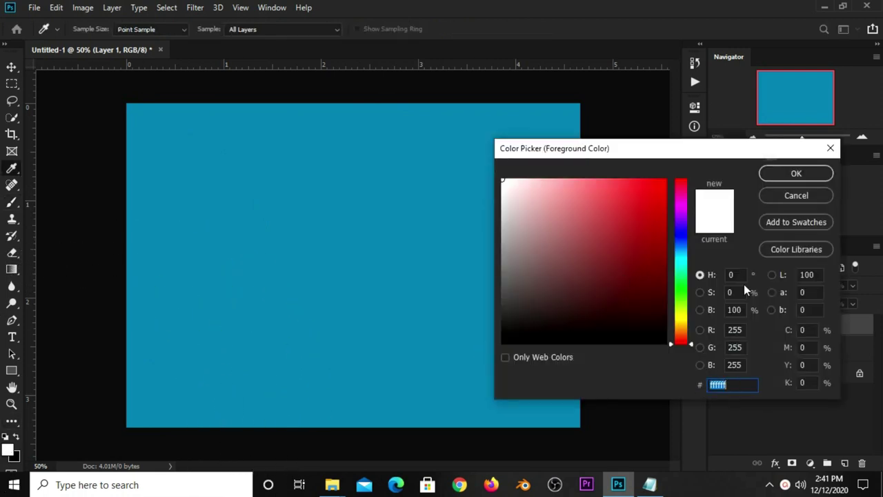
{"action": "left_click", "coordinate": [787, 173]}
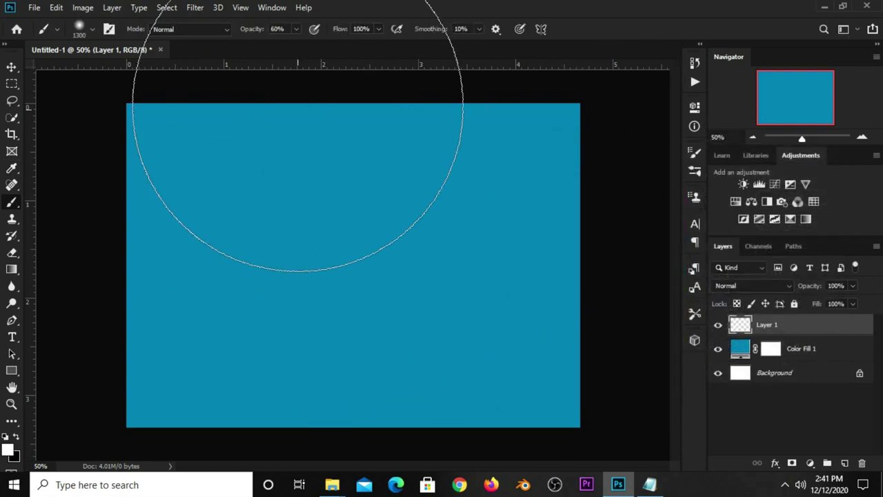
{"action": "left_click", "coordinate": [296, 30]}
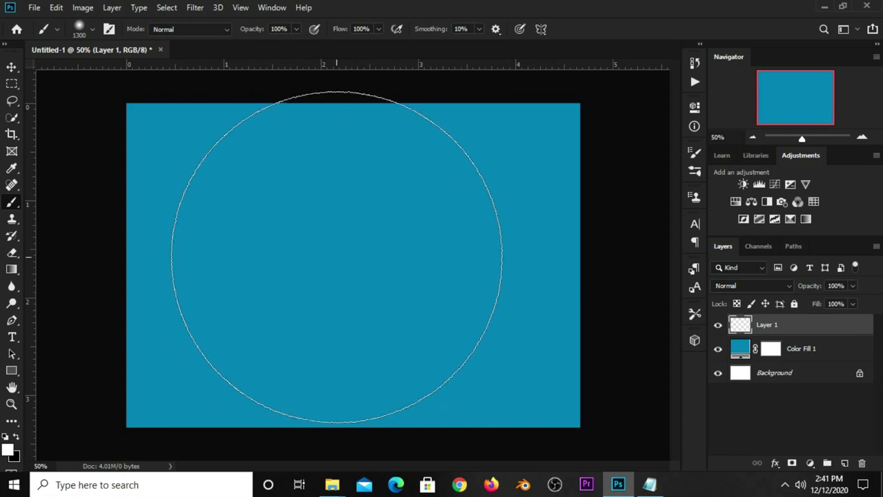
{"action": "left_click", "coordinate": [366, 264]}
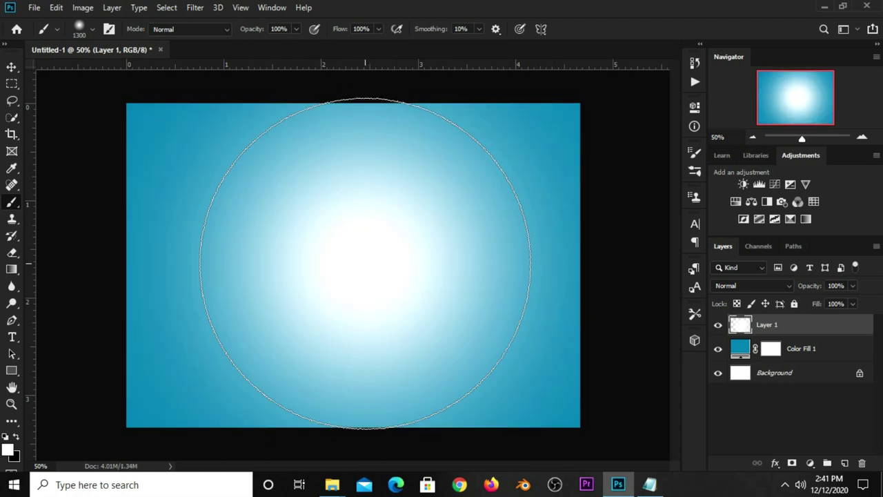
Set Layer 1 to Overlay blend mode at 64% opacity
{"action": "left_click", "coordinate": [11, 67]}
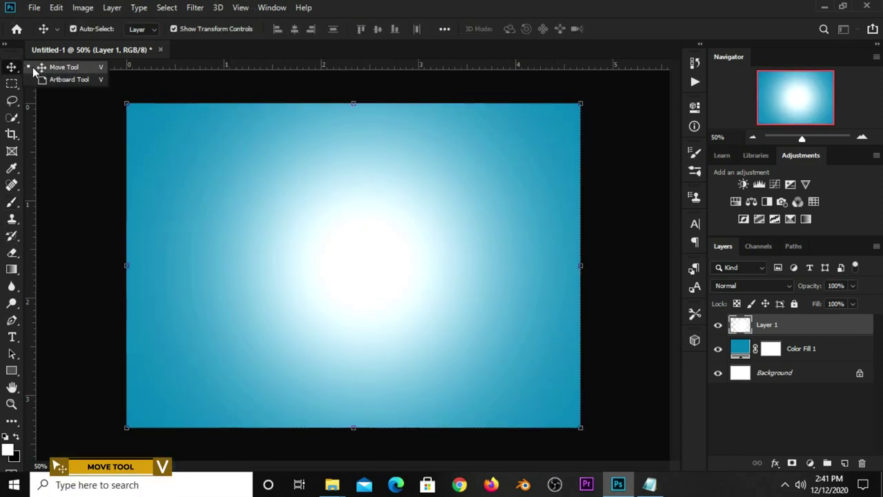
{"action": "left_click", "coordinate": [751, 285]}
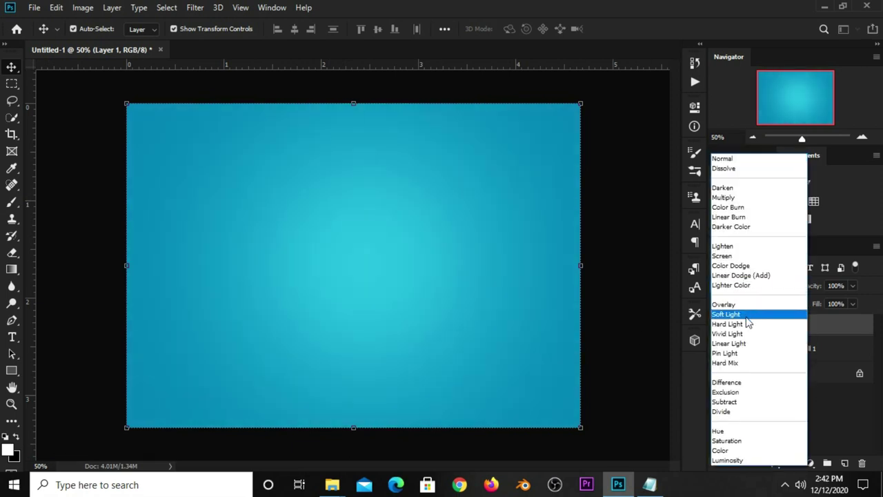
{"action": "left_click", "coordinate": [743, 305]}
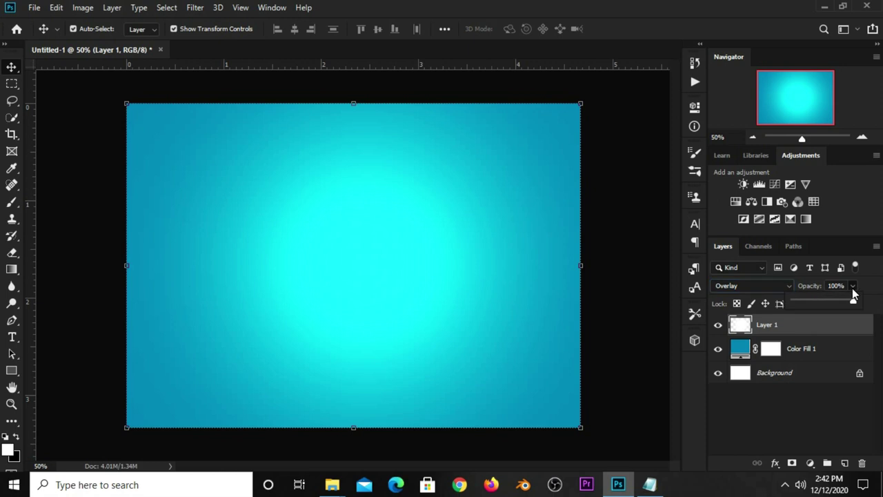
{"action": "left_click_drag", "start_coordinate": [832, 305], "coordinate": [830, 301]}
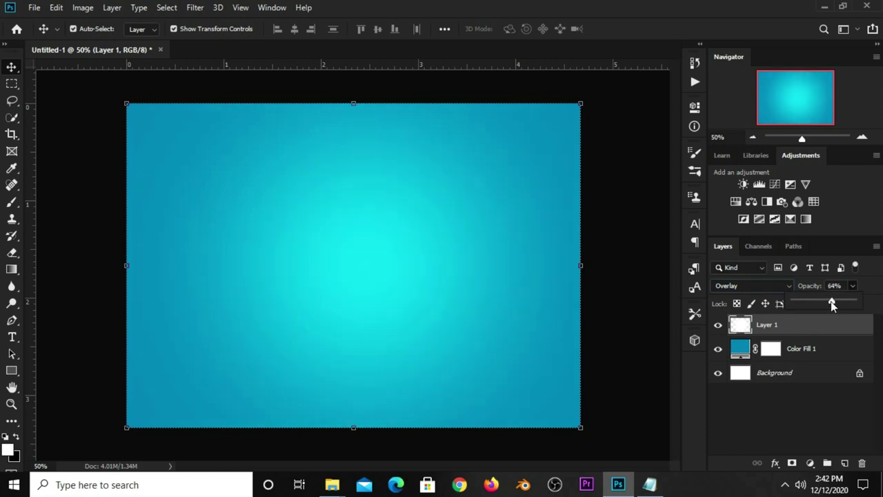
{"action": "left_click", "coordinate": [665, 319]}
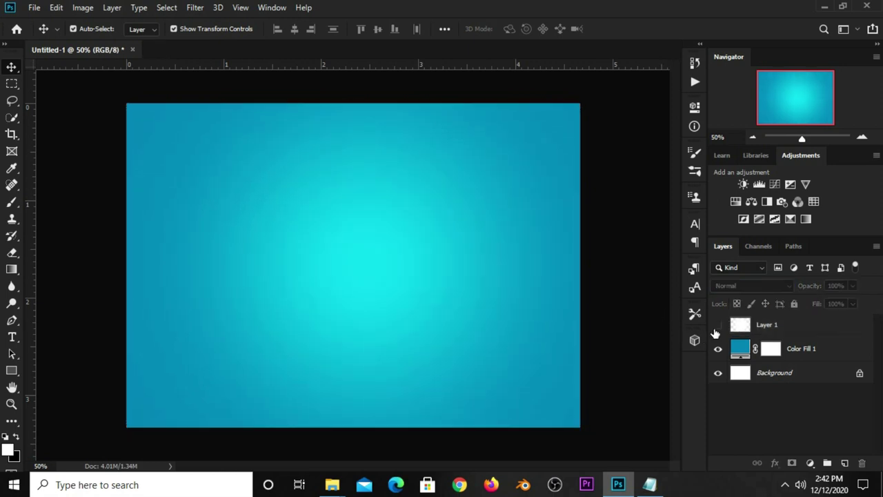
Open yogurt banner resources.psd from recent files and copy the ray sunburst layer
{"action": "left_click", "coordinate": [717, 325]}
{"action": "left_click", "coordinate": [36, 8]}
{"action": "mouse_move", "coordinate": [59, 84]}
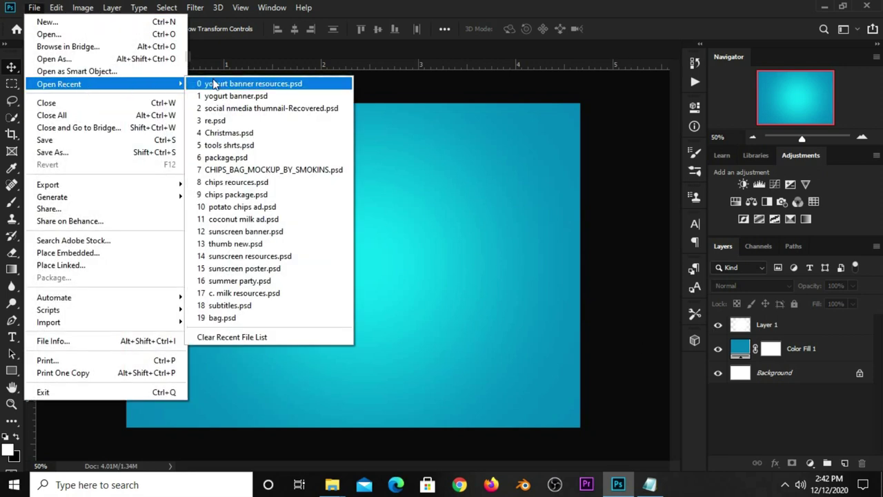
{"action": "left_click", "coordinate": [246, 82]}
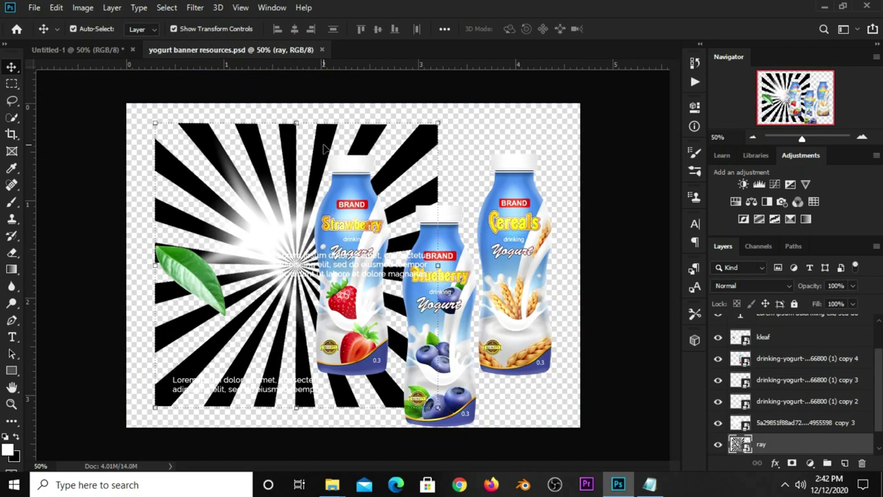
{"action": "left_click_drag", "start_coordinate": [324, 148], "coordinate": [314, 146]}
{"action": "key", "text": "ctrl+c"}
Paste the rays into Untitled-1, scale to about 92%, move right of centre, and invert to white
{"action": "left_click", "coordinate": [76, 49]}
{"action": "key", "text": "ctrl+v"}
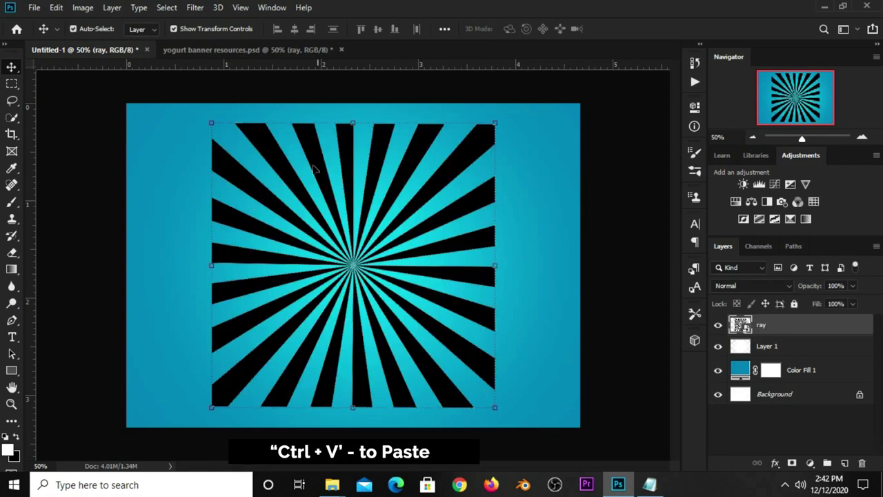
{"action": "key", "text": "ctrl+t"}
{"action": "left_click_drag", "start_coordinate": [211, 122], "coordinate": [221, 134]}
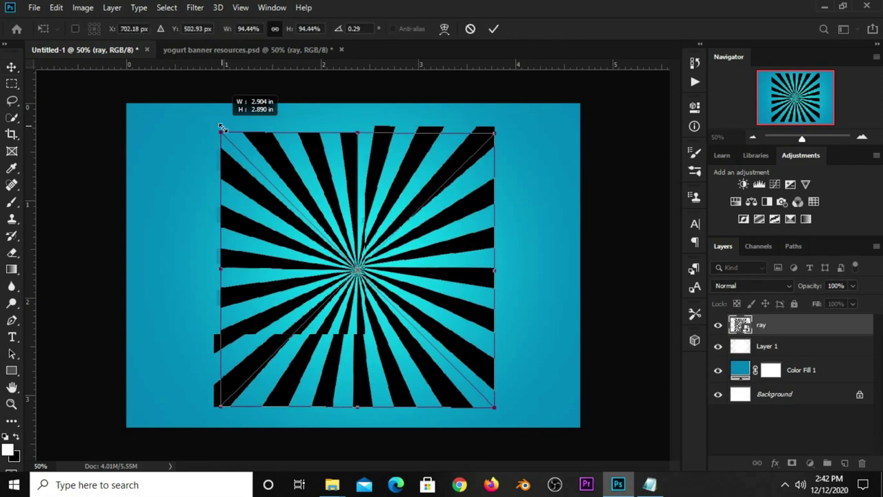
{"action": "left_click_drag", "start_coordinate": [304, 256], "coordinate": [360, 250]}
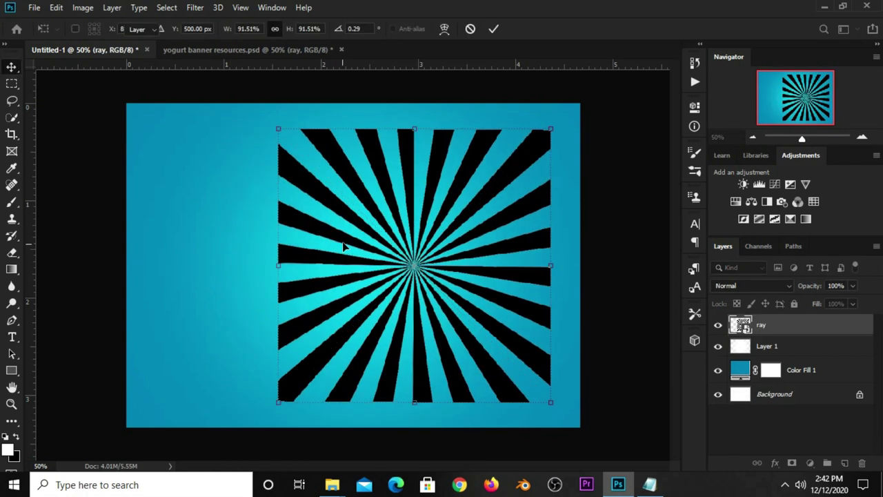
{"action": "key", "text": "Return"}
{"action": "key", "text": "ctrl+d"}
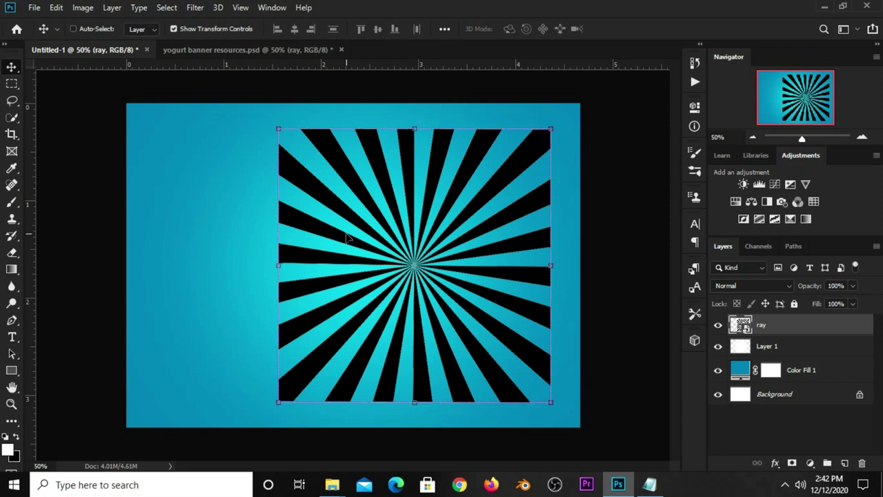
{"action": "key", "text": "ctrl+i"}
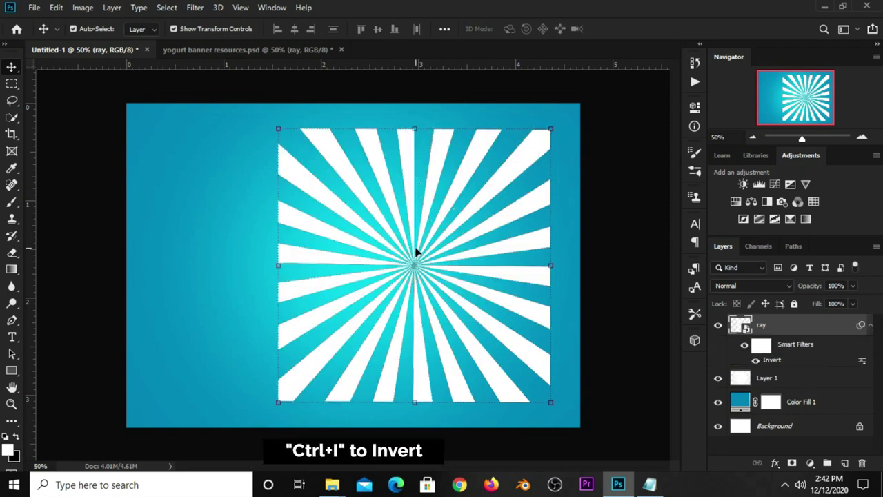
Blend the ray layer as Soft Light at 13% opacity, toggling its visibility to compare
{"action": "left_click", "coordinate": [725, 288]}
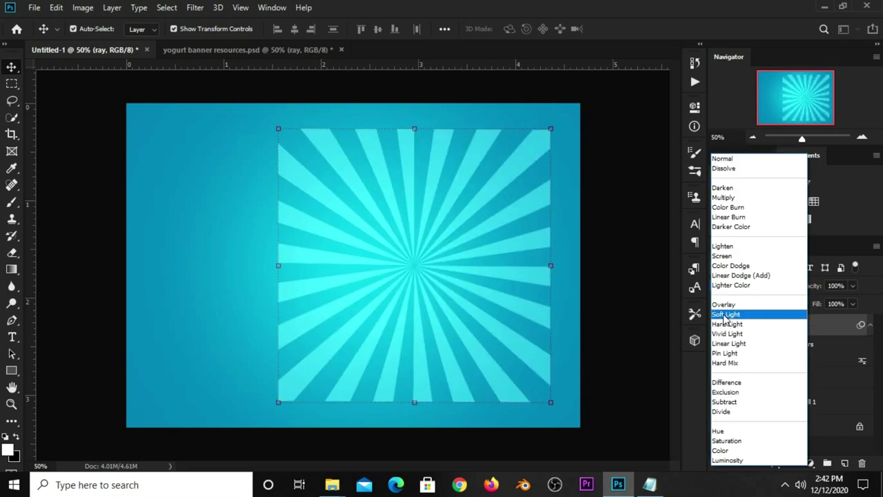
{"action": "left_click", "coordinate": [731, 314]}
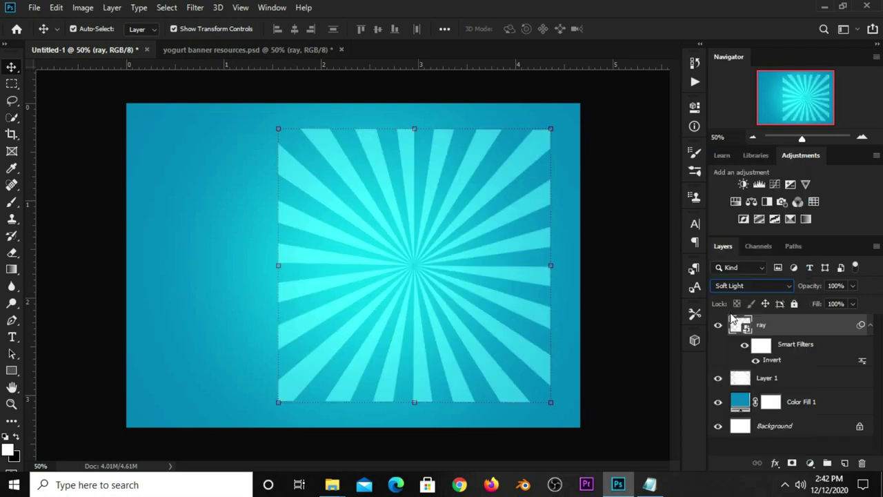
{"action": "left_click", "coordinate": [853, 286]}
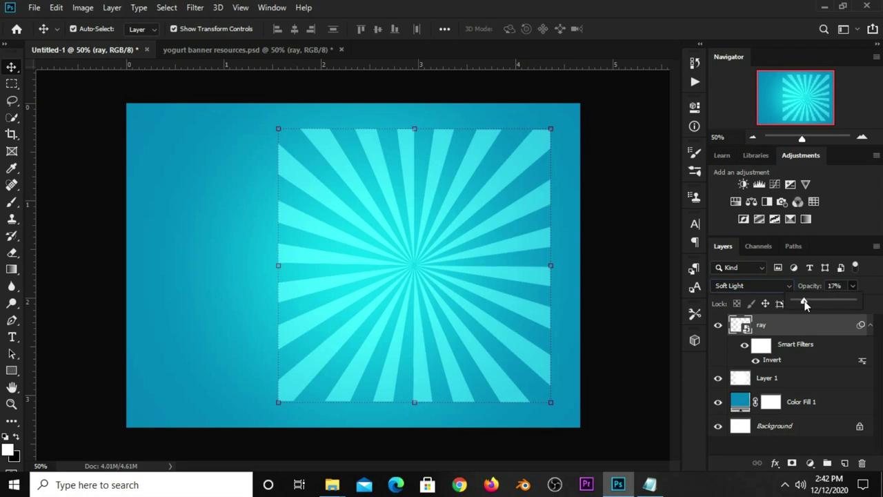
{"action": "left_click_drag", "start_coordinate": [804, 304], "coordinate": [804, 304]}
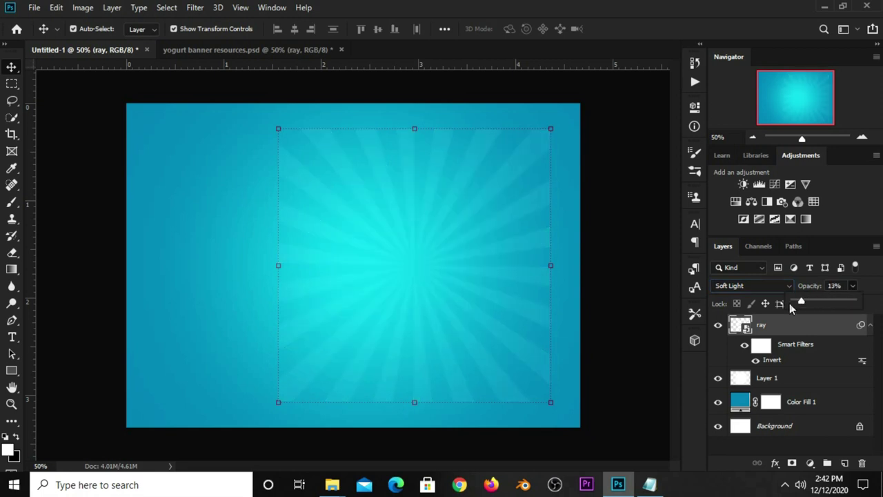
{"action": "left_click", "coordinate": [619, 312]}
{"action": "left_click", "coordinate": [718, 325]}
{"action": "left_click", "coordinate": [717, 327]}
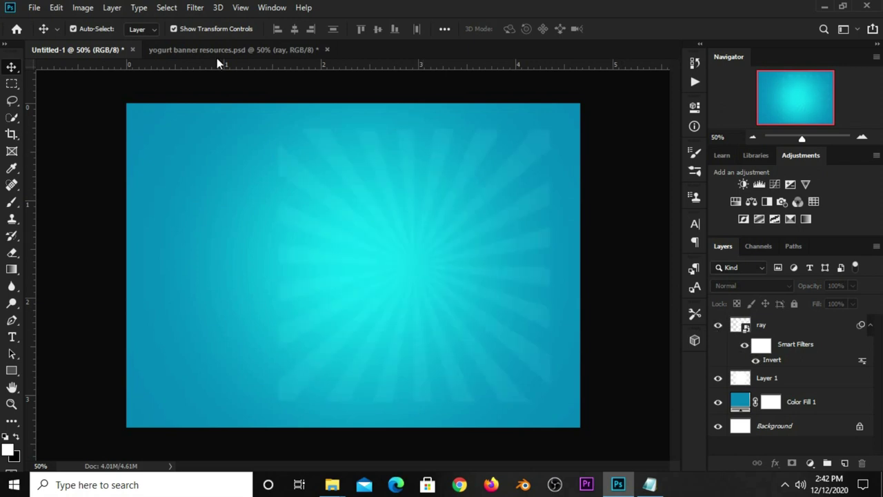
Apply a 4.0-pixel Gaussian Blur filter to the ray layer
{"action": "left_click", "coordinate": [195, 8]}
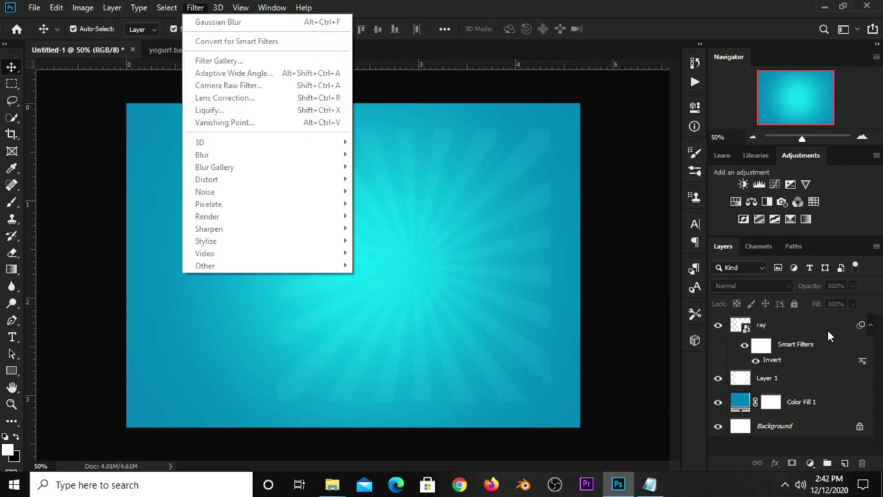
{"action": "left_click", "coordinate": [779, 332]}
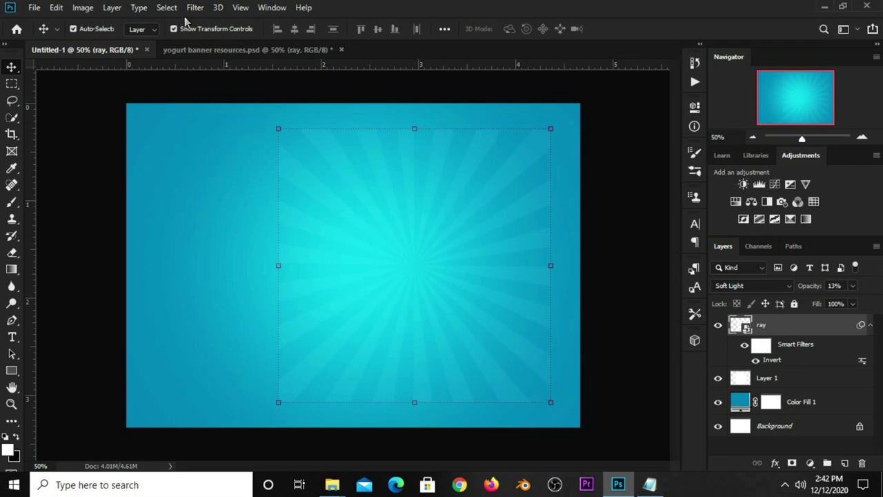
{"action": "left_click", "coordinate": [194, 7]}
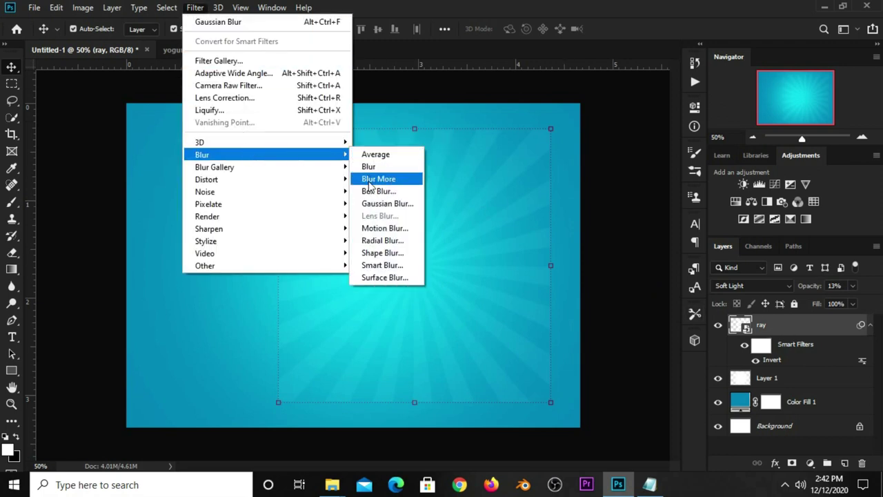
{"action": "left_click", "coordinate": [381, 203]}
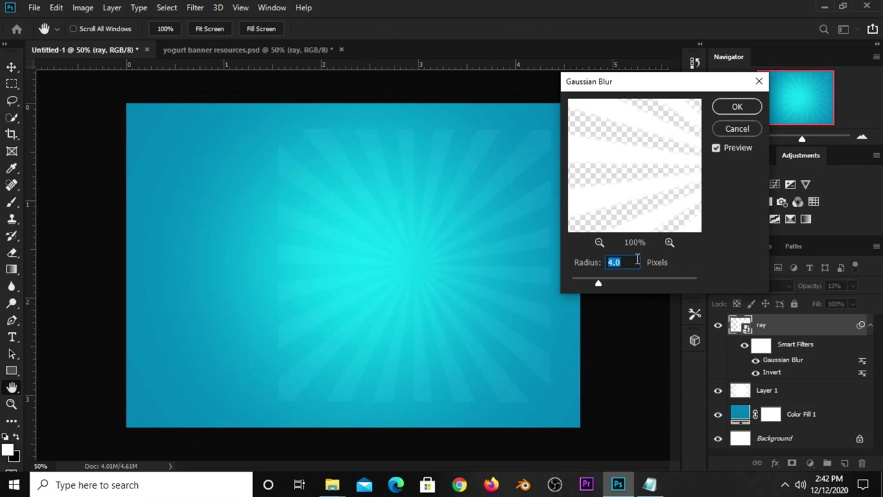
{"action": "left_click", "coordinate": [731, 108]}
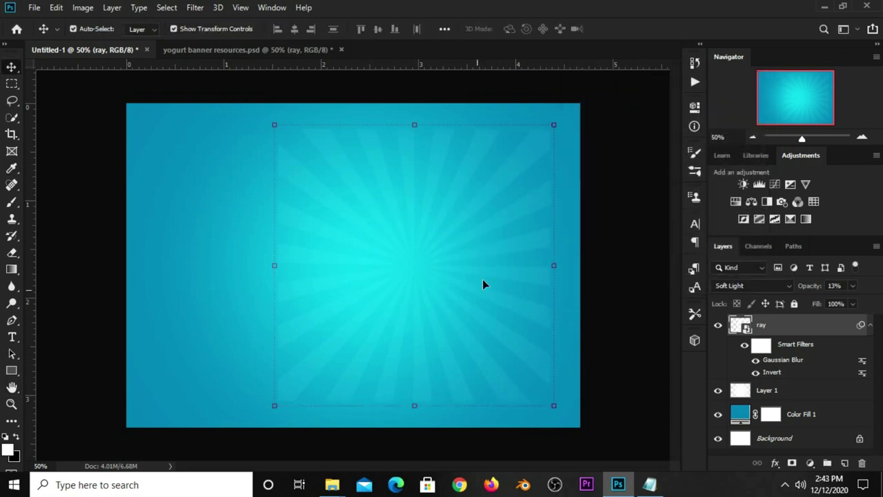
Add a layer mask to the rays and paint out the top with a size-500 black brush
{"action": "left_click", "coordinate": [792, 463]}
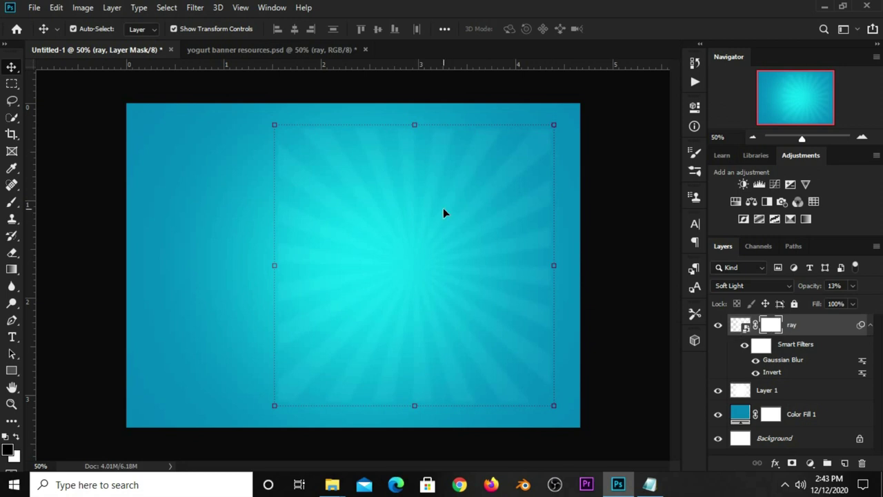
{"action": "key", "text": "b"}
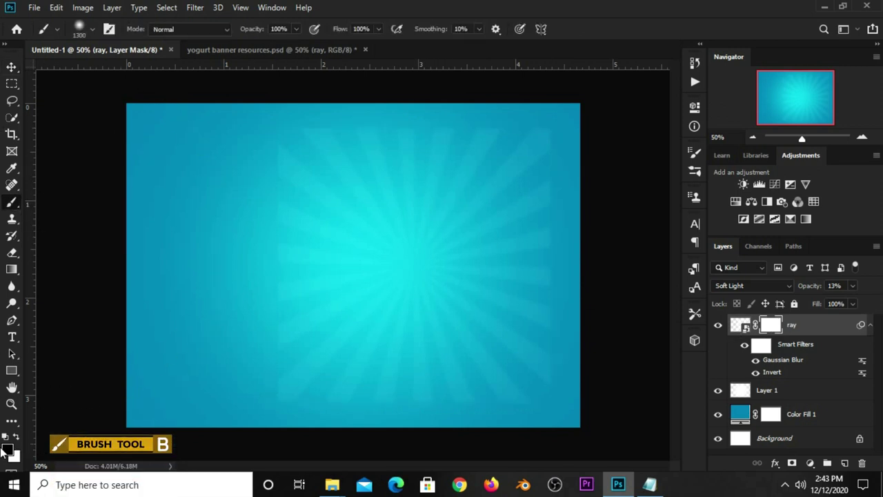
{"action": "left_click", "coordinate": [7, 450]}
{"action": "left_click", "coordinate": [746, 384]}
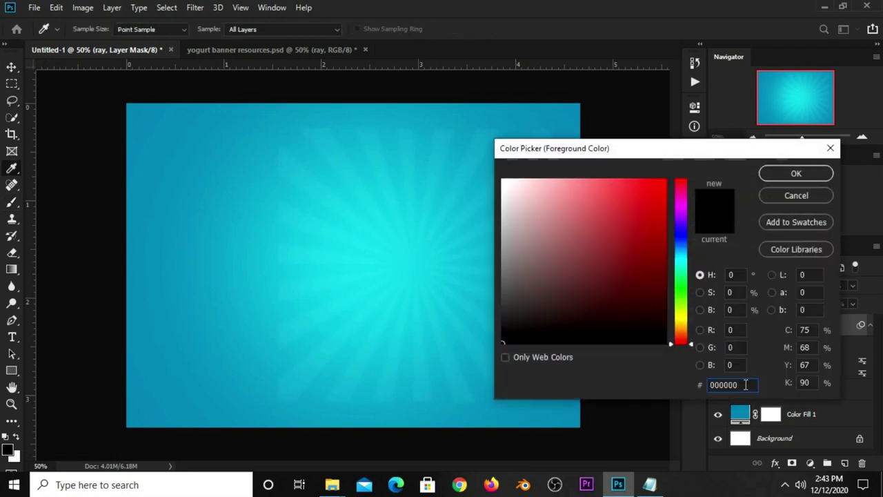
{"action": "left_click", "coordinate": [794, 174]}
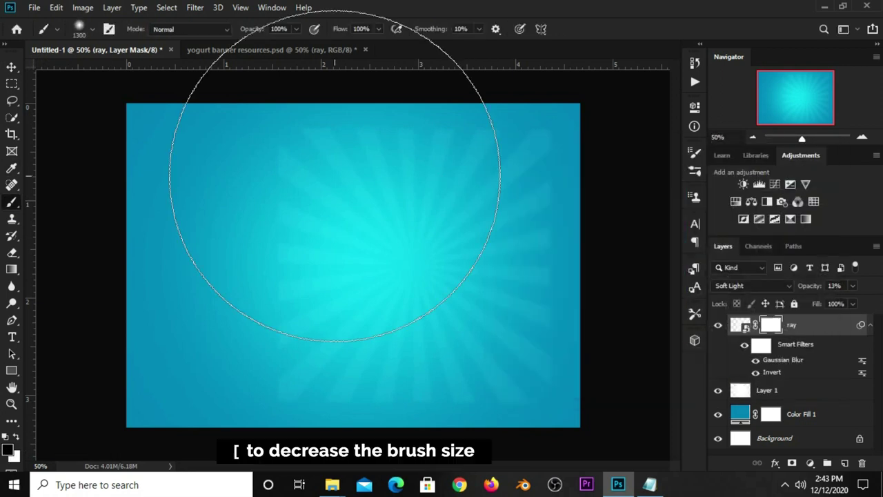
{"action": "key", "text": "bracketleft"}
{"action": "key", "text": "bracketleft"}
{"action": "key", "text": "bracketleft"}
{"action": "key", "text": "bracketleft"}
{"action": "key", "text": "bracketleft"}
{"action": "key", "text": "bracketleft"}
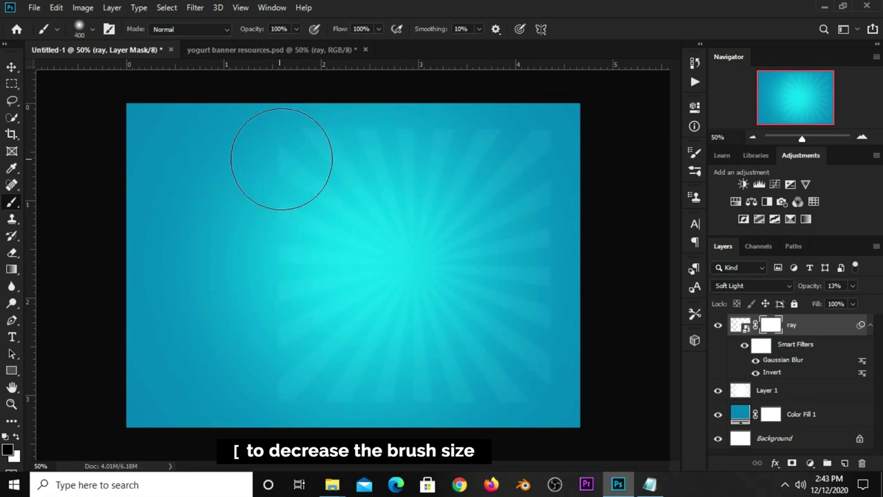
{"action": "key", "text": "bracketright"}
{"action": "mouse_move", "coordinate": [364, 131]}
{"action": "left_mouse_down"}
{"action": "mouse_move", "coordinate": [536, 190]}
{"action": "mouse_move", "coordinate": [543, 233]}
{"action": "mouse_move", "coordinate": [493, 384]}
{"action": "mouse_move", "coordinate": [299, 393]}
{"action": "mouse_move", "coordinate": [251, 201]}
{"action": "left_mouse_up"}
Enlarge the ray layer to about 139.8% and nudge it slightly right
{"action": "left_click", "coordinate": [12, 67]}
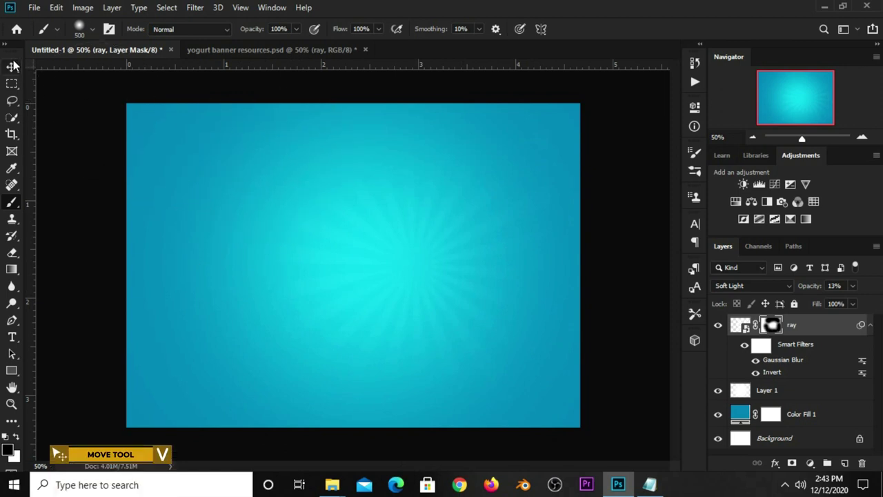
{"action": "mouse_move", "coordinate": [414, 125]}
{"action": "left_mouse_down"}
{"action": "mouse_move", "coordinate": [416, 91]}
{"action": "mouse_move", "coordinate": [418, 108]}
{"action": "left_mouse_up"}
{"action": "left_click_drag", "start_coordinate": [414, 403], "coordinate": [418, 458]}
{"action": "left_click_drag", "start_coordinate": [425, 296], "coordinate": [463, 298]}
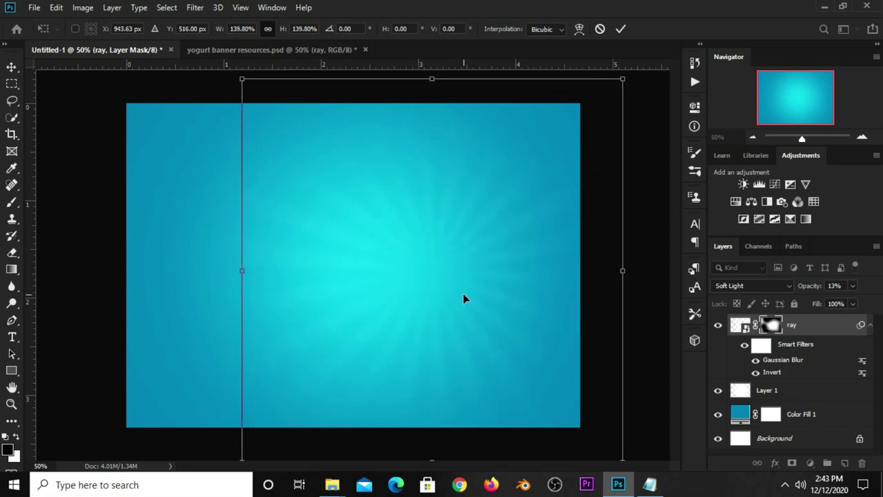
{"action": "left_click", "coordinate": [623, 28]}
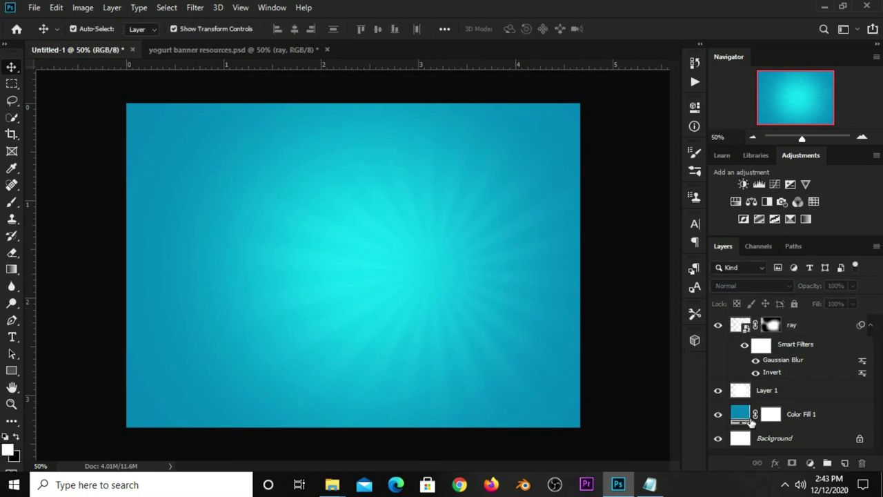
Add an Exposure 1 adjustment layer with Gamma Correction lowered to 0.66
{"action": "left_click", "coordinate": [810, 463]}
{"action": "left_click", "coordinate": [796, 303]}
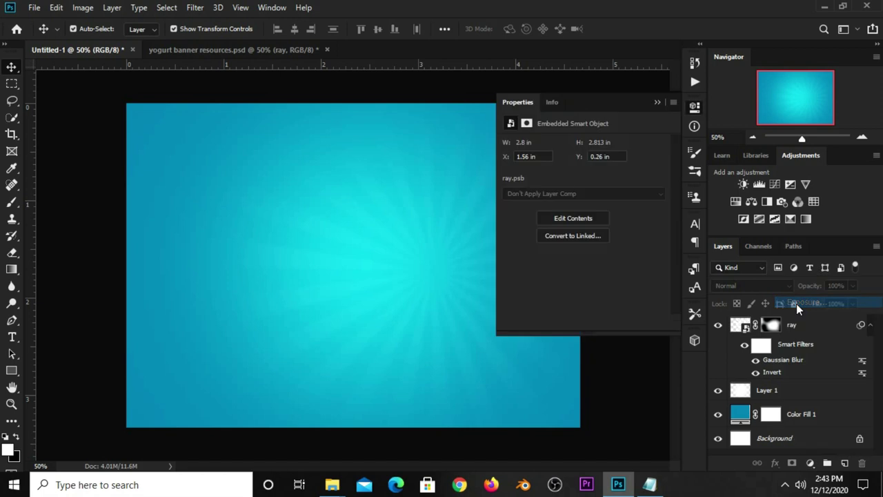
{"action": "left_click", "coordinate": [598, 228]}
{"action": "left_click_drag", "start_coordinate": [597, 228], "coordinate": [602, 227]}
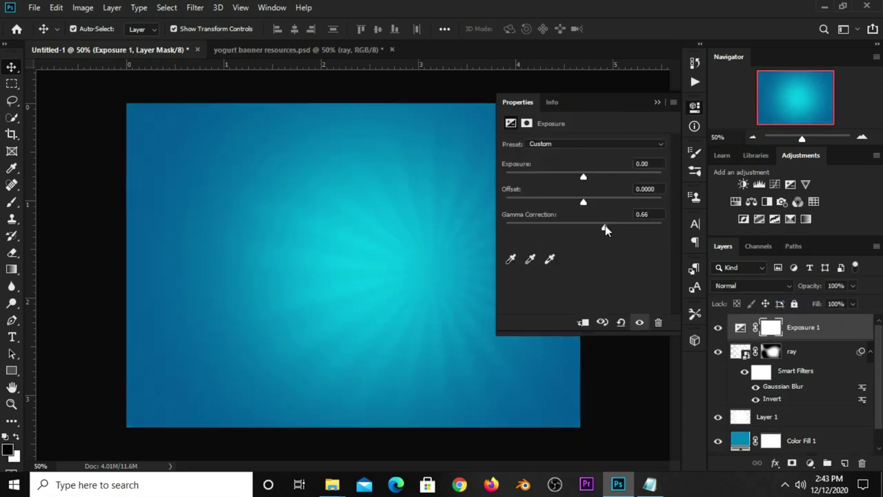
{"action": "left_click", "coordinate": [656, 102]}
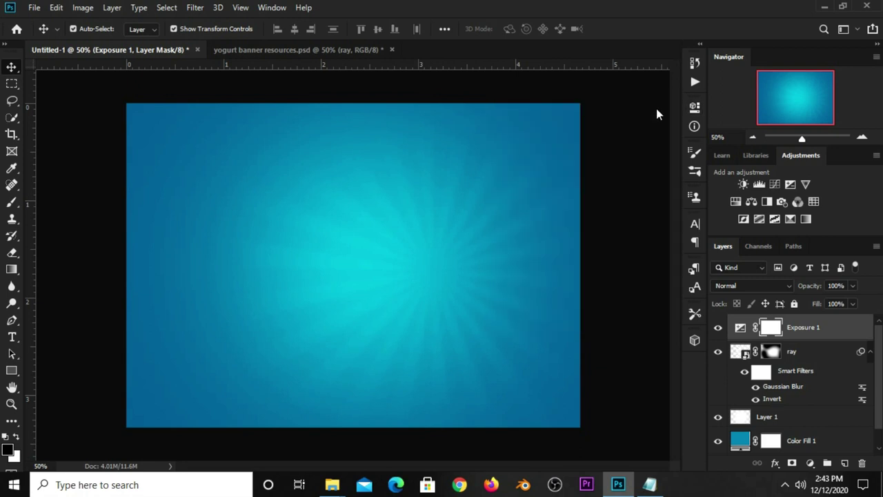
{"action": "left_click", "coordinate": [716, 329]}
{"action": "right_click", "coordinate": [12, 201]}
{"action": "left_click", "coordinate": [66, 200]}
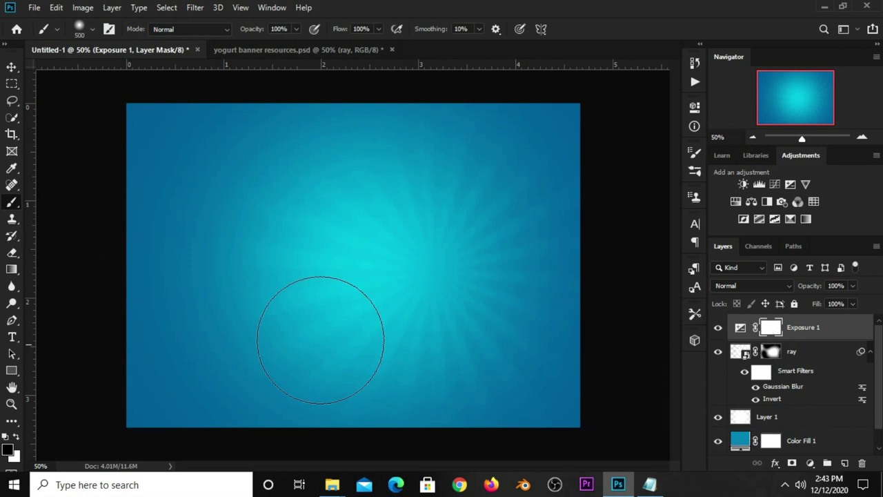
Paint black at 60% brush opacity over the Exposure 1 mask centre, then compare before and after
{"action": "left_click", "coordinate": [8, 450]}
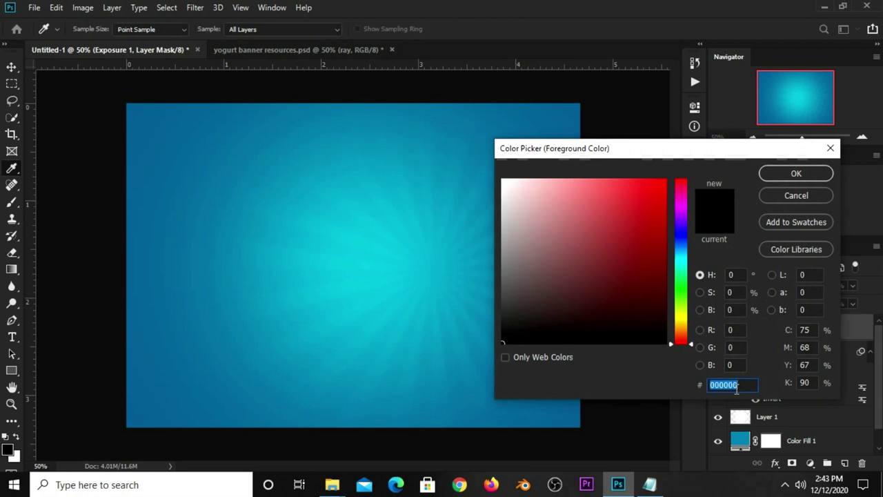
{"action": "left_click", "coordinate": [796, 173]}
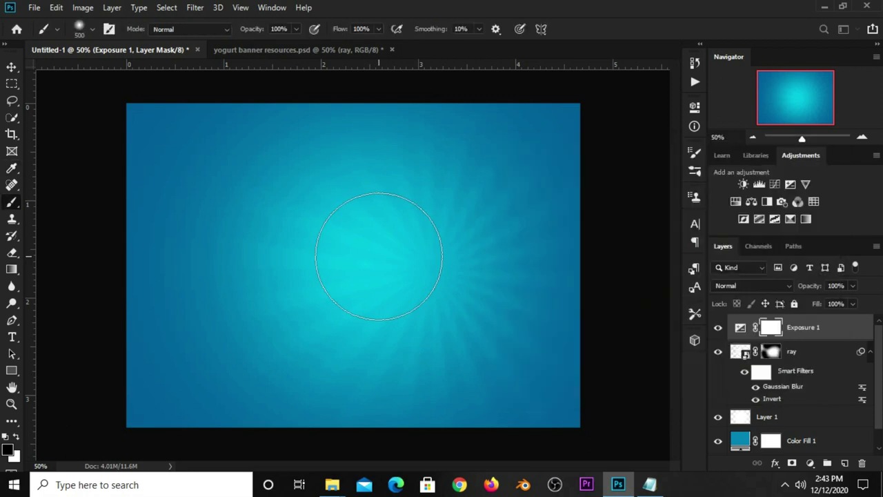
{"action": "key", "text": "bracketright"}
{"action": "key", "text": "bracketright"}
{"action": "key", "text": "bracketright"}
{"action": "key", "text": "bracketright"}
{"action": "key", "text": "bracketright"}
{"action": "key", "text": "bracketright"}
{"action": "left_click", "coordinate": [347, 265]}
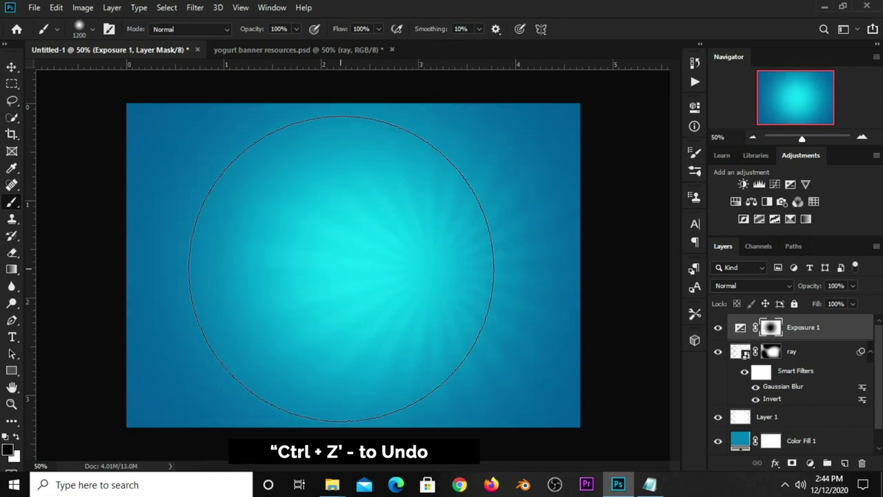
{"action": "key", "text": "ctrl+z"}
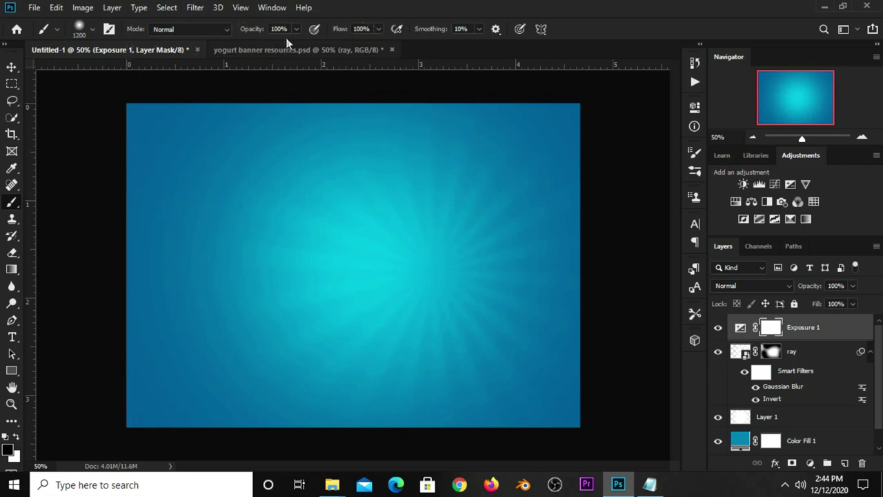
{"action": "left_click", "coordinate": [295, 30]}
{"action": "left_click_drag", "start_coordinate": [273, 45], "coordinate": [271, 45]}
{"action": "left_click", "coordinate": [349, 262]}
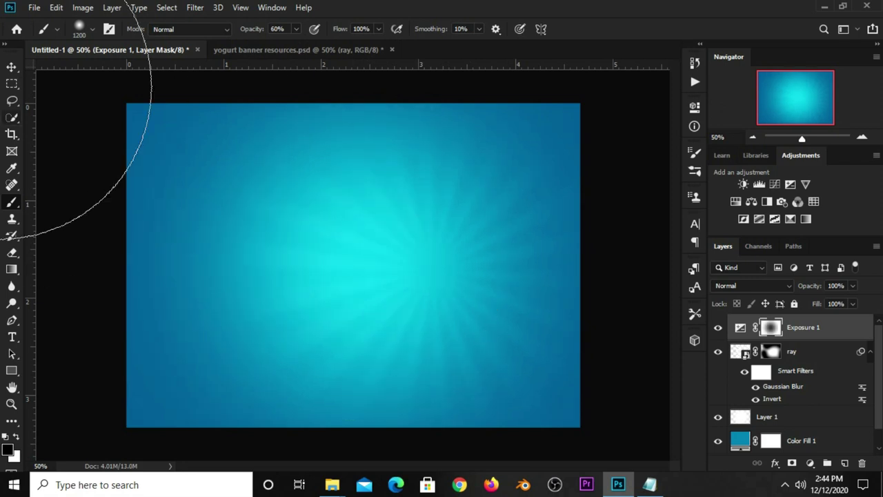
{"action": "key", "text": "v"}
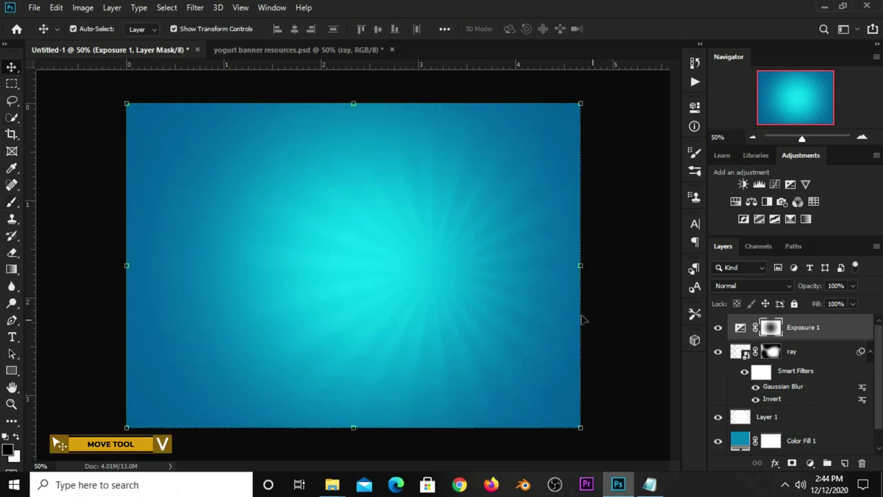
{"action": "left_click", "coordinate": [718, 328]}
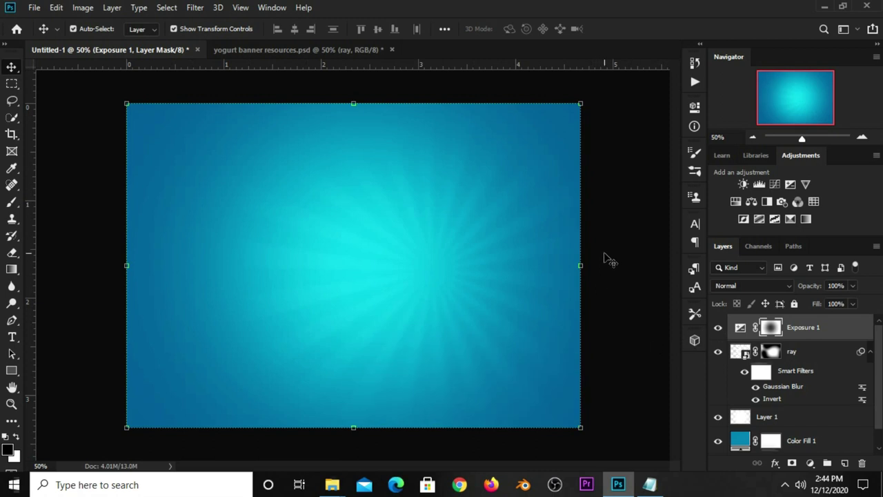
{"action": "left_click", "coordinate": [606, 258]}
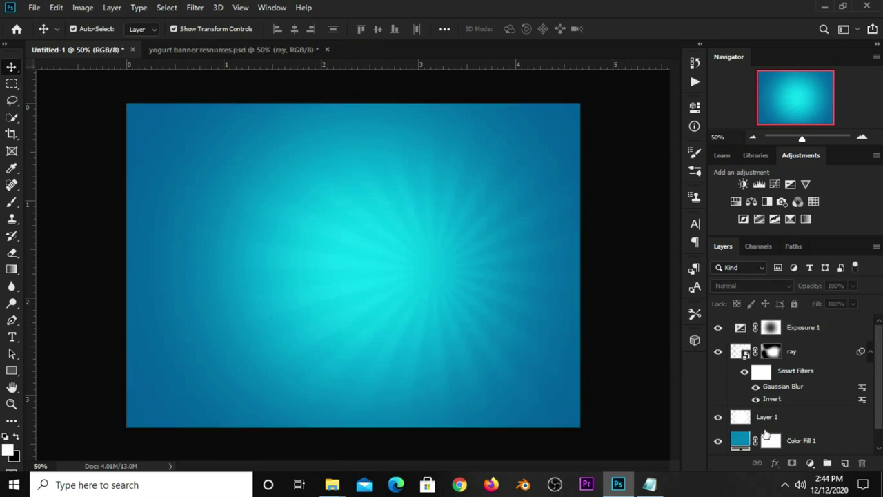
Add a Curves 1 layer with an S-curve: midtones pulled down, highlights raised
{"action": "left_click", "coordinate": [809, 463]}
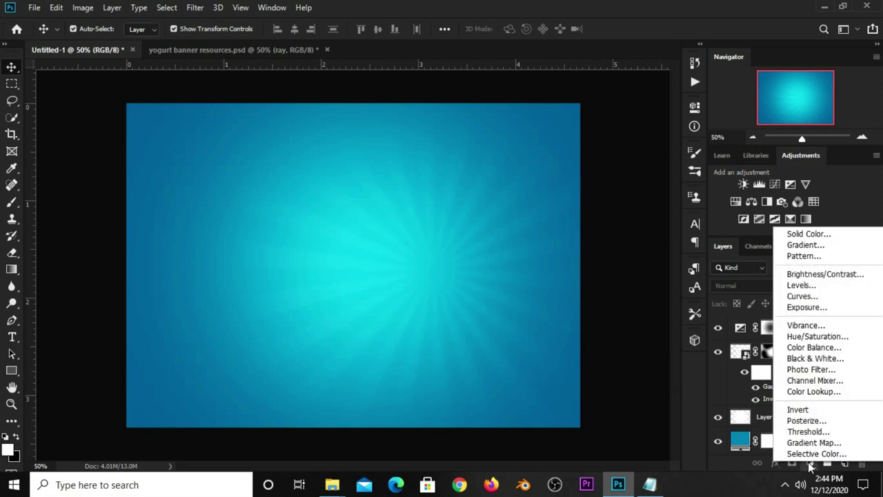
{"action": "left_click", "coordinate": [805, 296]}
{"action": "left_click_drag", "start_coordinate": [574, 262], "coordinate": [586, 267]}
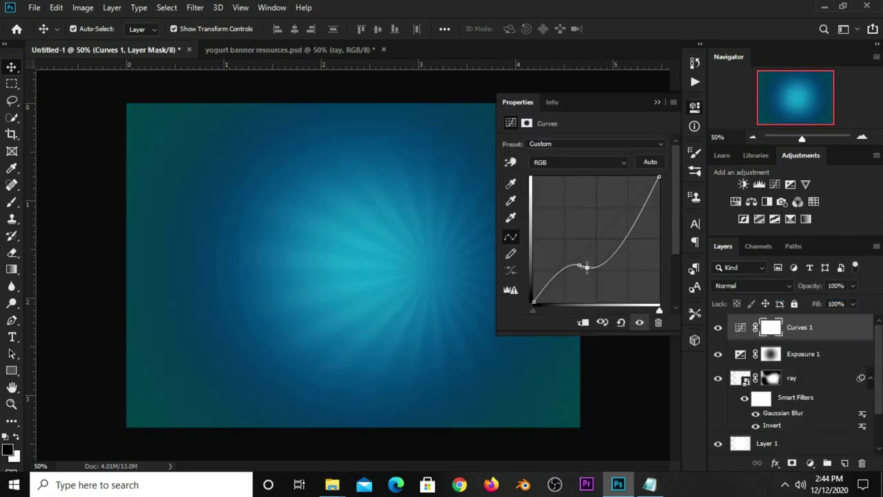
{"action": "left_click", "coordinate": [620, 324]}
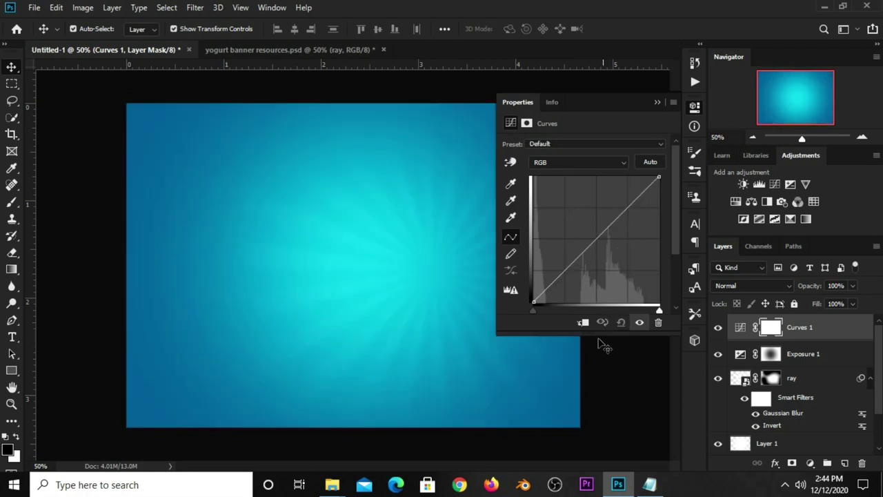
{"action": "left_click_drag", "start_coordinate": [586, 253], "coordinate": [593, 262]}
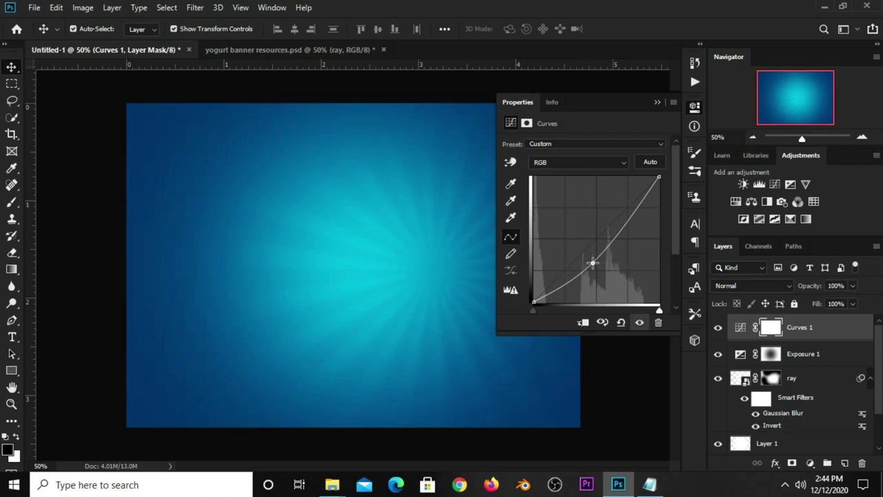
{"action": "left_click_drag", "start_coordinate": [623, 218], "coordinate": [630, 207]}
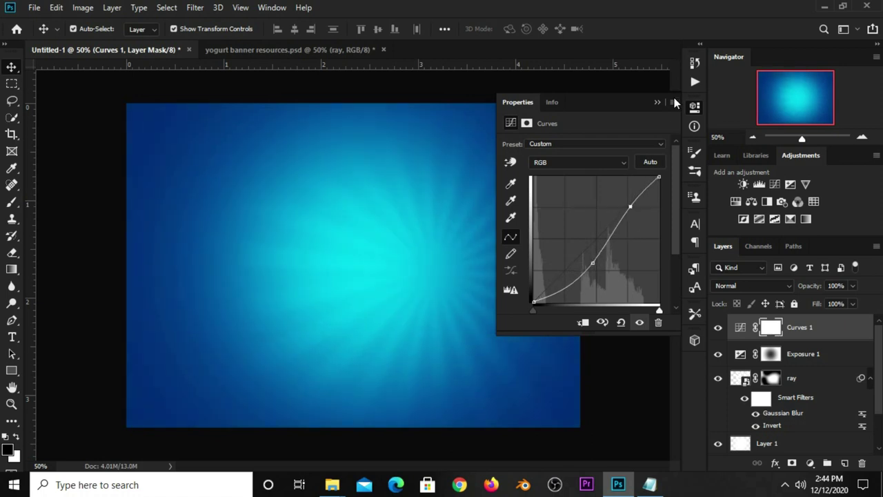
{"action": "left_click", "coordinate": [657, 102]}
{"action": "left_click", "coordinate": [717, 327]}
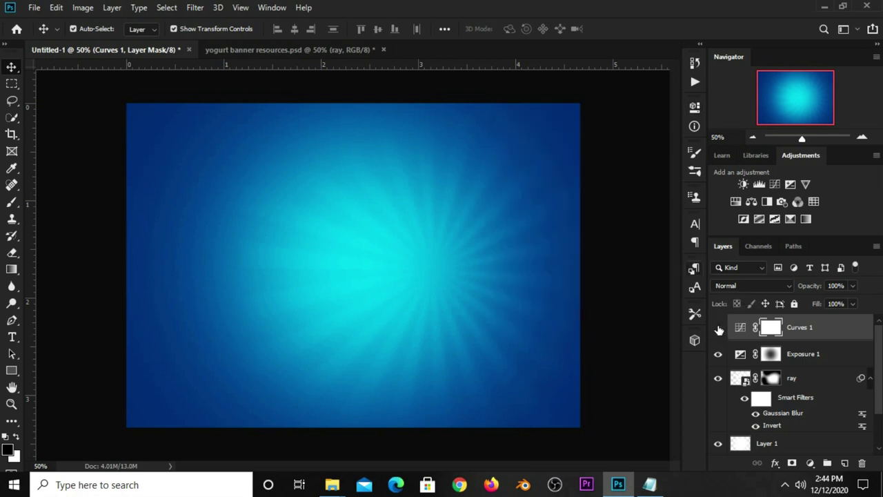
{"action": "left_click", "coordinate": [718, 327]}
Slightly flatten the Curves 1 midtone point and toggle the layer to compare
{"action": "left_click", "coordinate": [738, 330]}
{"action": "mouse_move", "coordinate": [592, 267]}
{"action": "left_mouse_down"}
{"action": "mouse_move", "coordinate": [582, 263]}
{"action": "mouse_move", "coordinate": [588, 269]}
{"action": "left_mouse_up"}
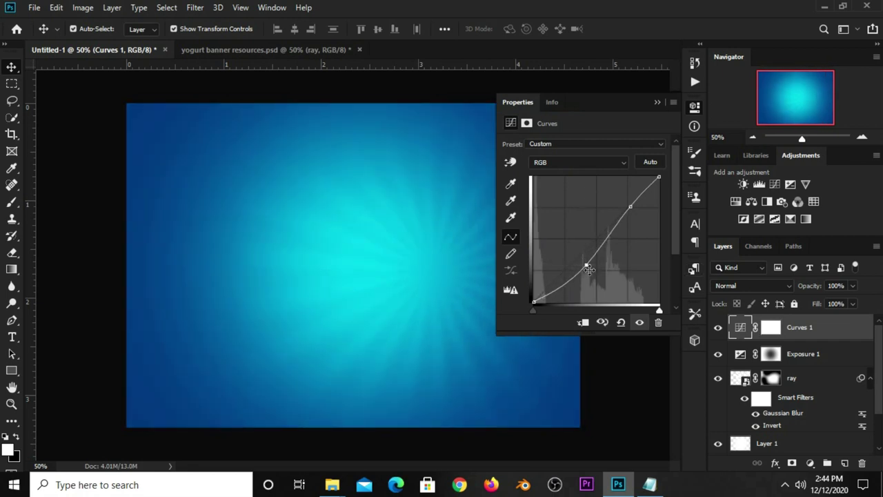
{"action": "left_click", "coordinate": [657, 103]}
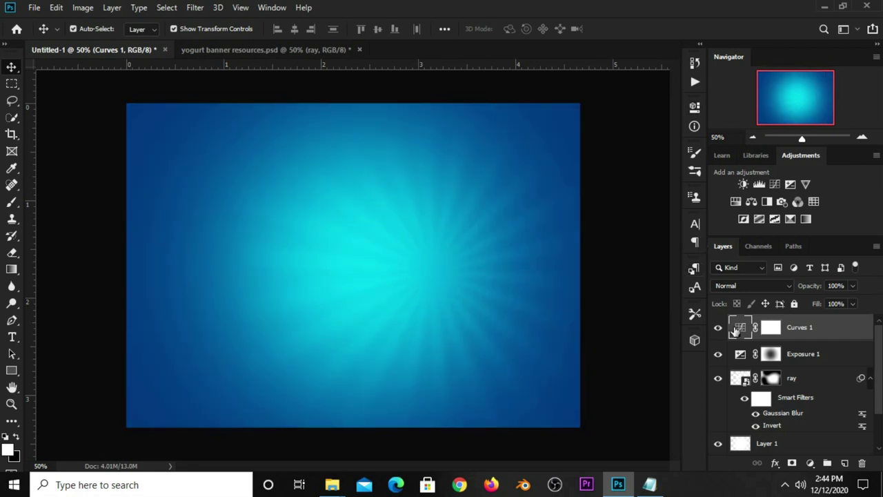
{"action": "left_click", "coordinate": [718, 328]}
{"action": "left_click", "coordinate": [617, 230]}
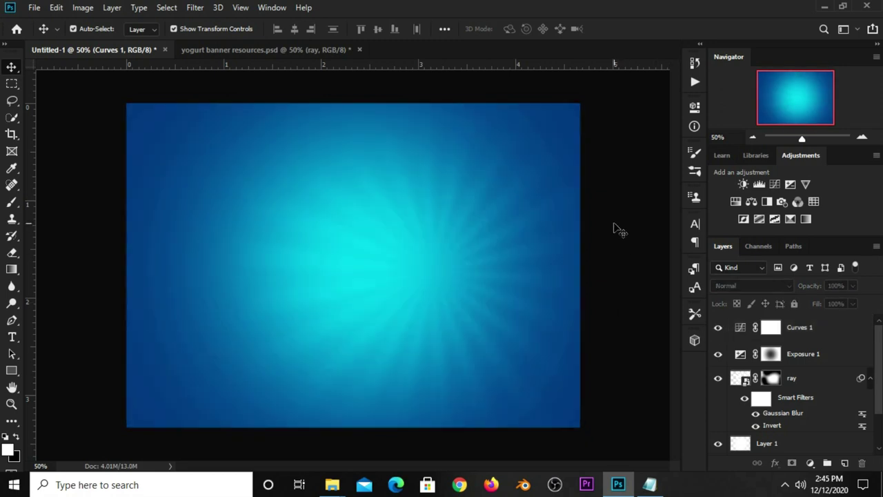
Copy the Strawberry, Blueberry and Cereals bottle layers from yogurt banner resources.psd into the banner
{"action": "left_click", "coordinate": [228, 50]}
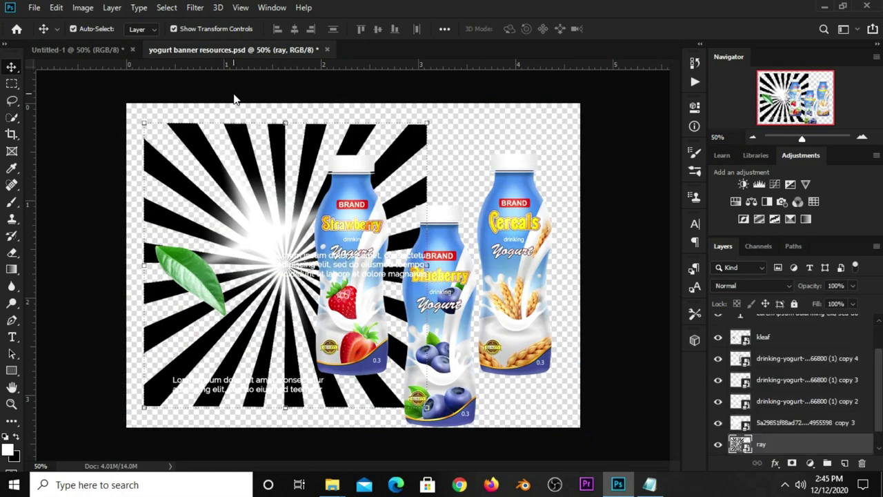
{"action": "left_click", "coordinate": [506, 254]}
{"action": "left_click_drag", "start_coordinate": [349, 201], "coordinate": [426, 195]}
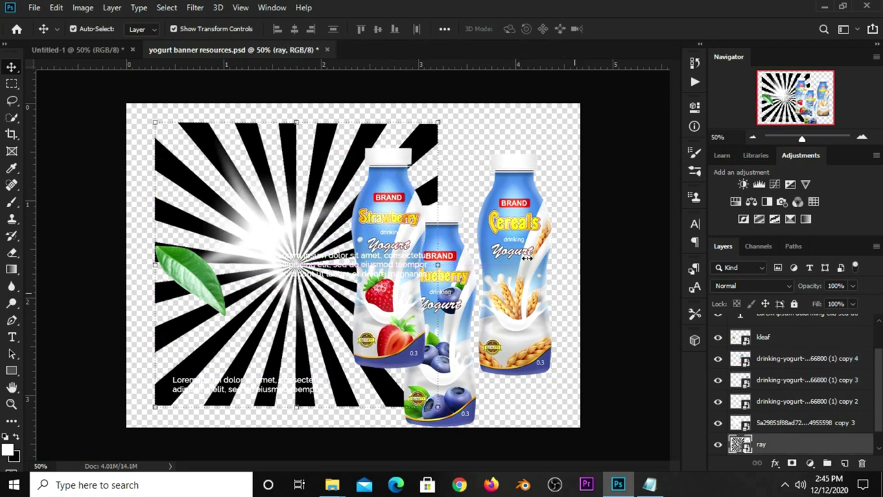
{"action": "left_click", "coordinate": [792, 408]}
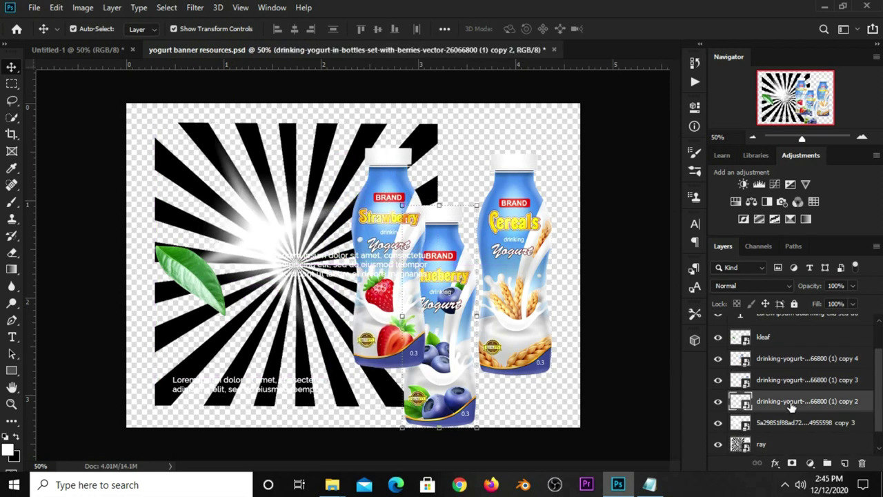
{"action": "left_click", "coordinate": [788, 363], "text": "shift"}
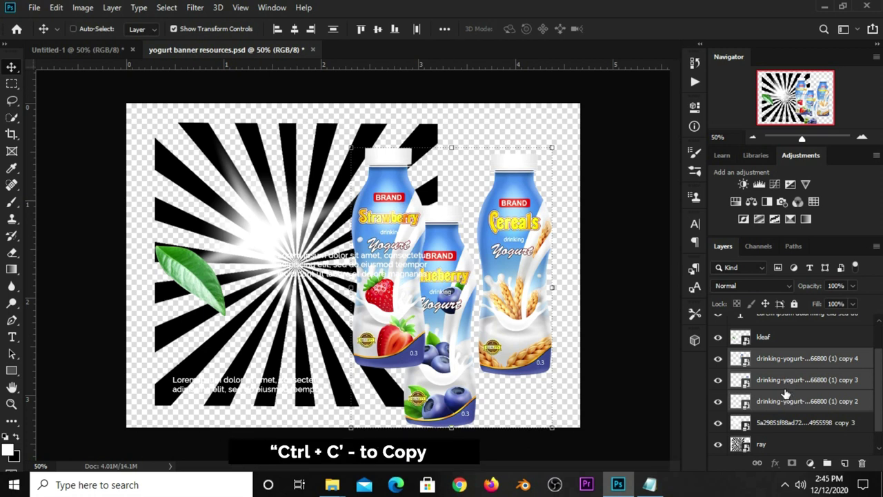
{"action": "key", "text": "ctrl+c"}
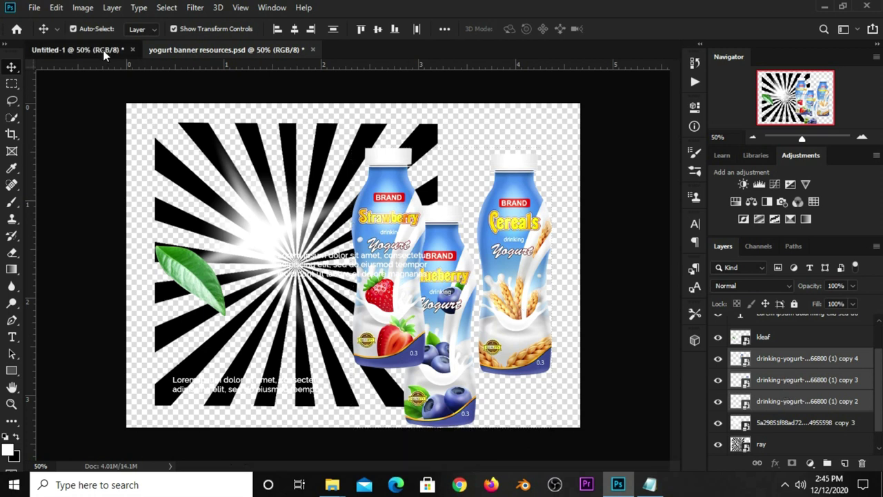
{"action": "left_click", "coordinate": [76, 50]}
{"action": "key", "text": "ctrl+v"}
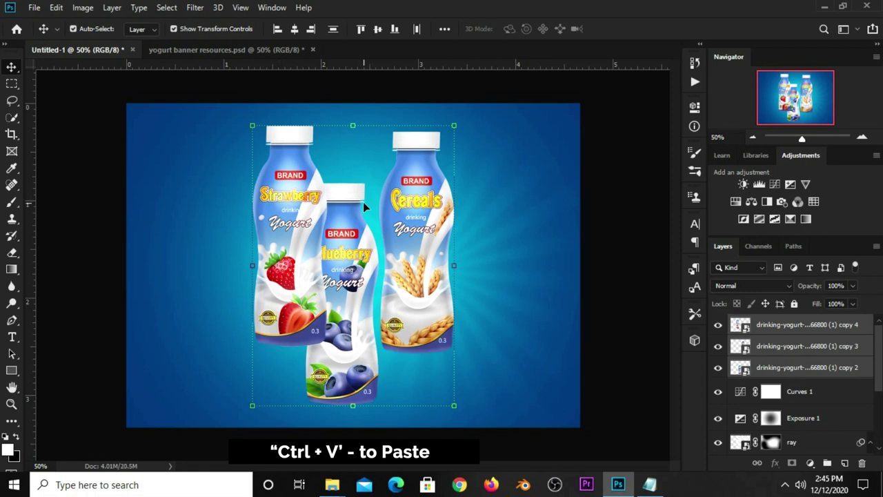
Place a horizontal guide at about 2.8 inches and rest the Cereals bottle on it
{"action": "left_click", "coordinate": [599, 218]}
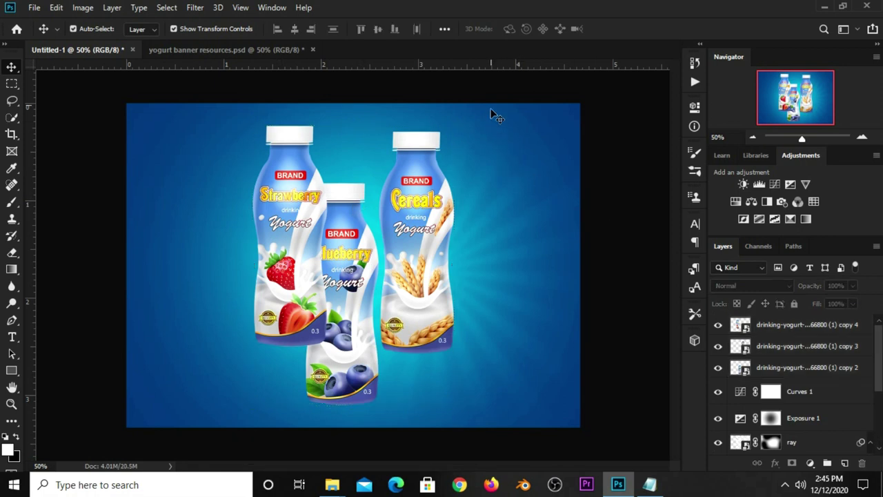
{"action": "left_click_drag", "start_coordinate": [489, 67], "coordinate": [502, 363]}
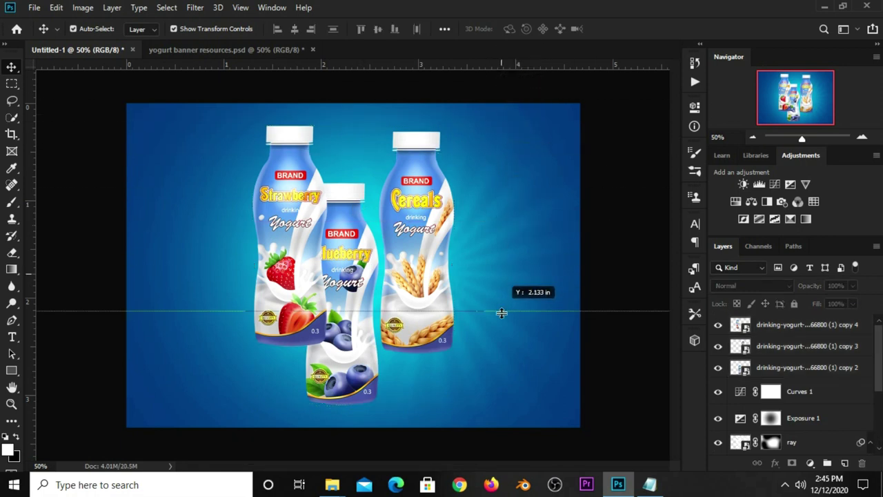
{"action": "left_click_drag", "start_coordinate": [501, 363], "coordinate": [503, 387]}
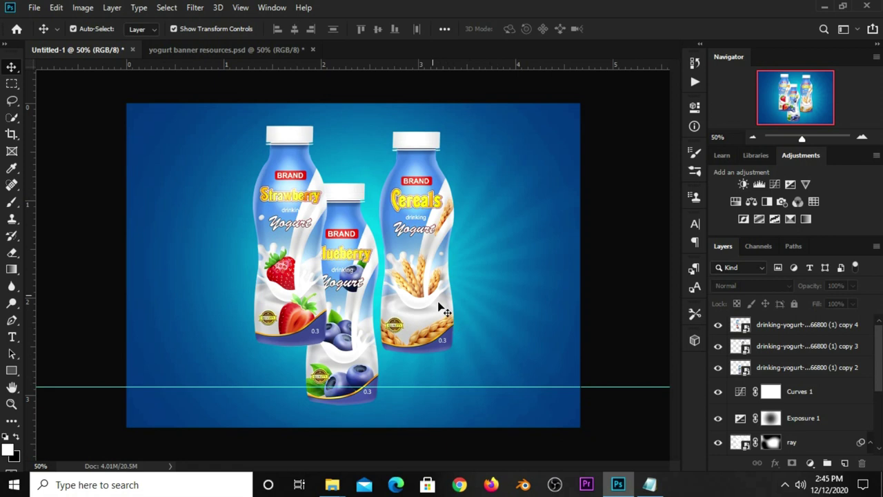
{"action": "left_click_drag", "start_coordinate": [407, 257], "coordinate": [501, 295]}
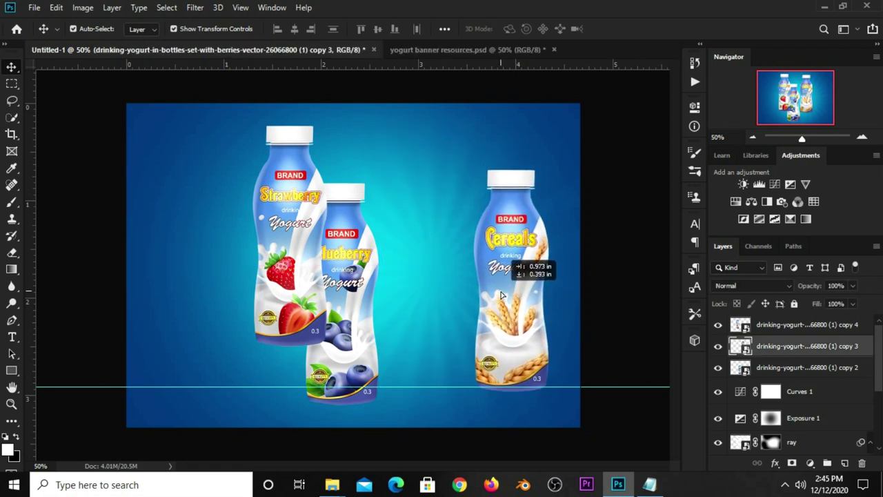
{"action": "left_click_drag", "start_coordinate": [502, 295], "coordinate": [501, 290]}
Line up the Strawberry and Blueberry bottles beside Cereals in an overlapping row on the guide
{"action": "left_click", "coordinate": [345, 309]}
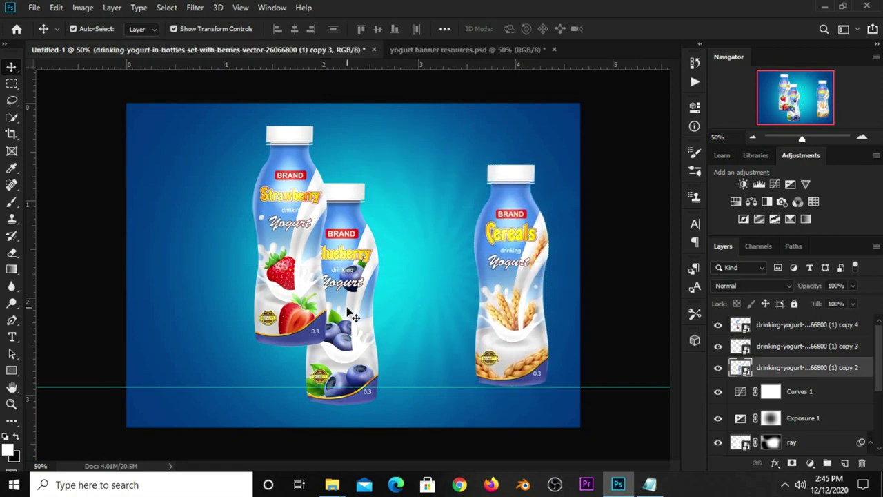
{"action": "left_click_drag", "start_coordinate": [351, 288], "coordinate": [362, 264]}
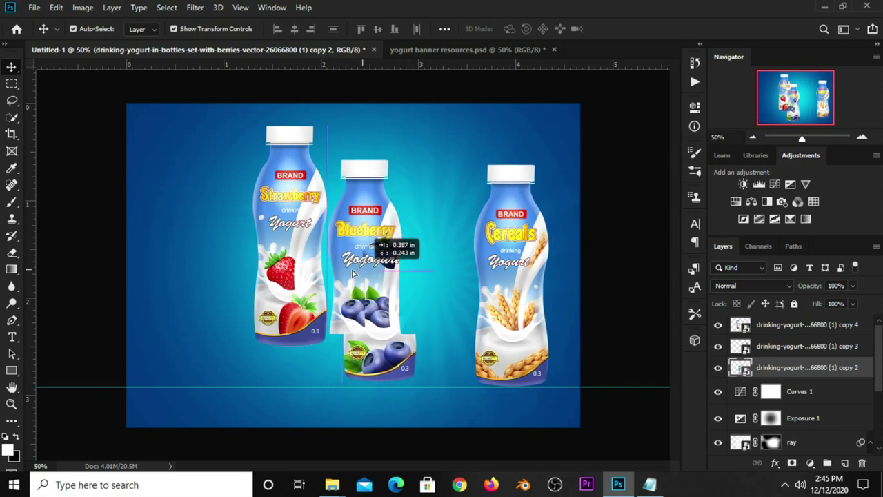
{"action": "left_click_drag", "start_coordinate": [298, 235], "coordinate": [451, 289]}
{"action": "left_click_drag", "start_coordinate": [349, 288], "coordinate": [384, 292]}
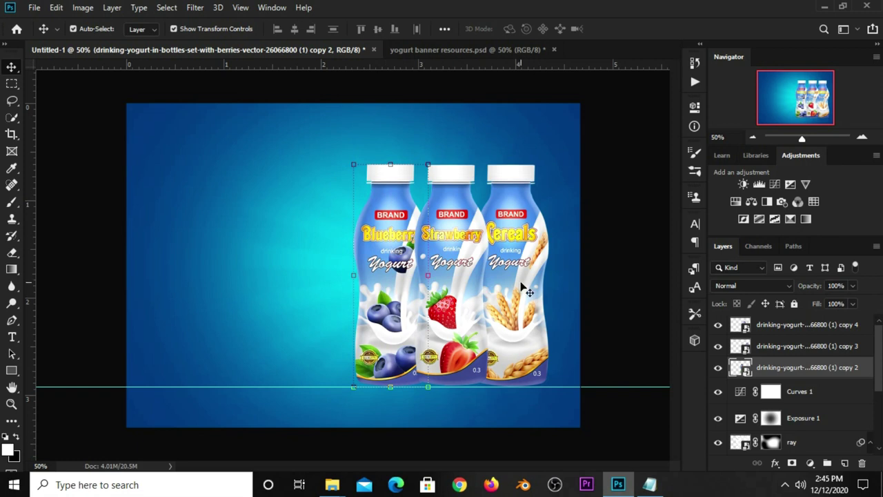
{"action": "left_click_drag", "start_coordinate": [525, 291], "coordinate": [522, 288]}
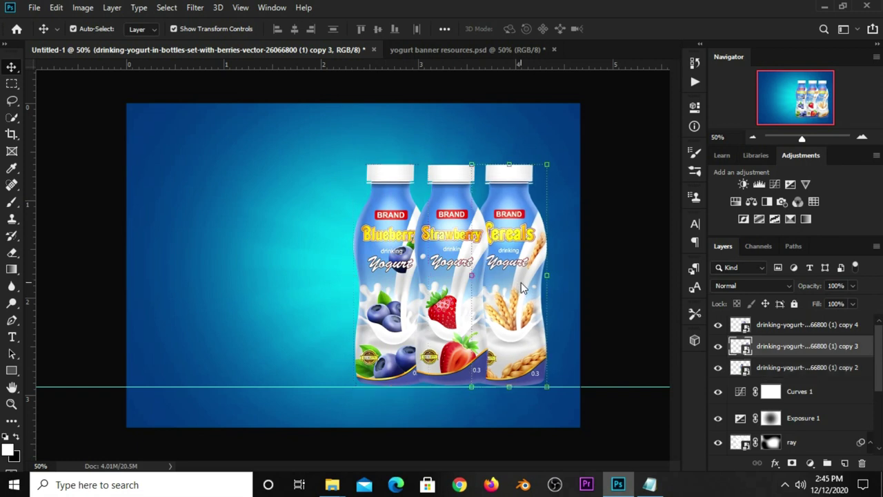
{"action": "left_click_drag", "start_coordinate": [380, 256], "coordinate": [381, 256]}
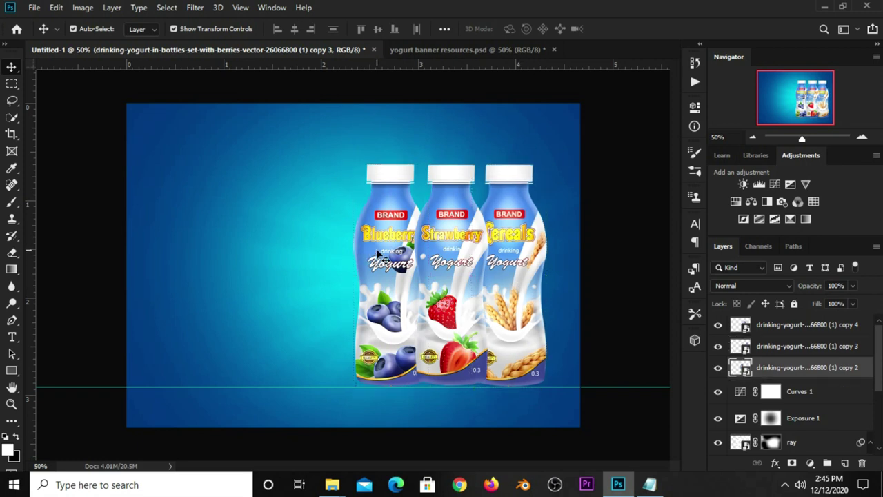
{"action": "left_click", "coordinate": [508, 281]}
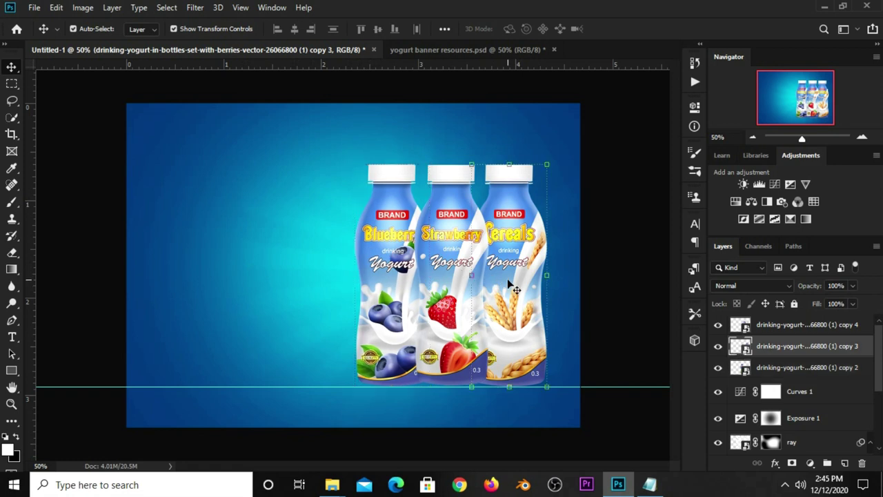
{"action": "left_click", "coordinate": [602, 313]}
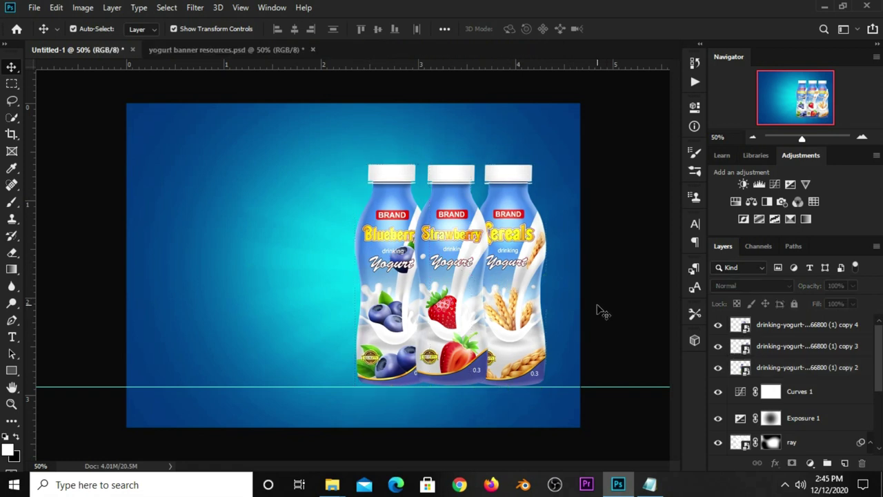
Group the three bottle layers and clear the horizontal guide
{"action": "left_click", "coordinate": [777, 372]}
{"action": "left_click", "coordinate": [780, 323], "text": "shift"}
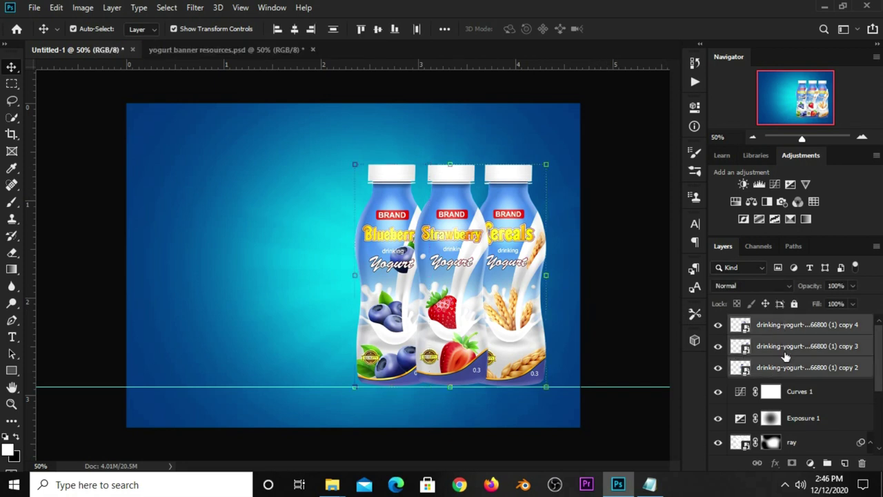
{"action": "key", "text": "ctrl+g"}
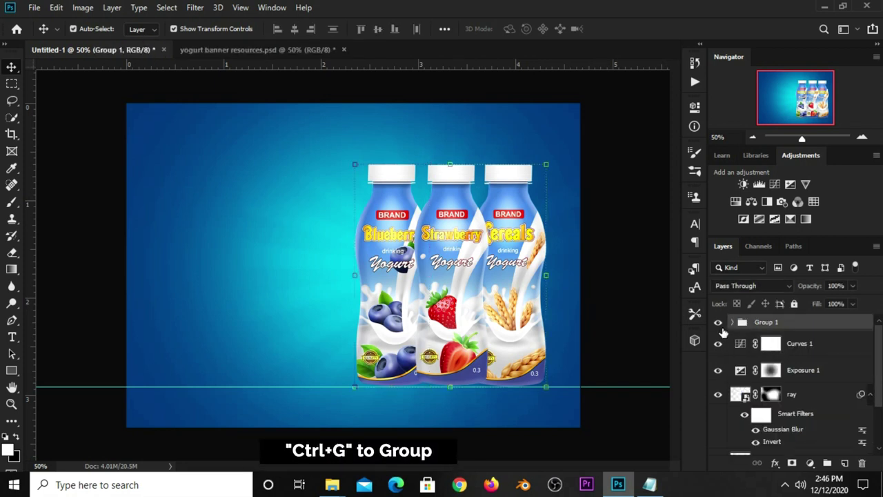
{"action": "left_click", "coordinate": [718, 322]}
{"action": "left_click", "coordinate": [718, 323]}
{"action": "left_click", "coordinate": [240, 7]}
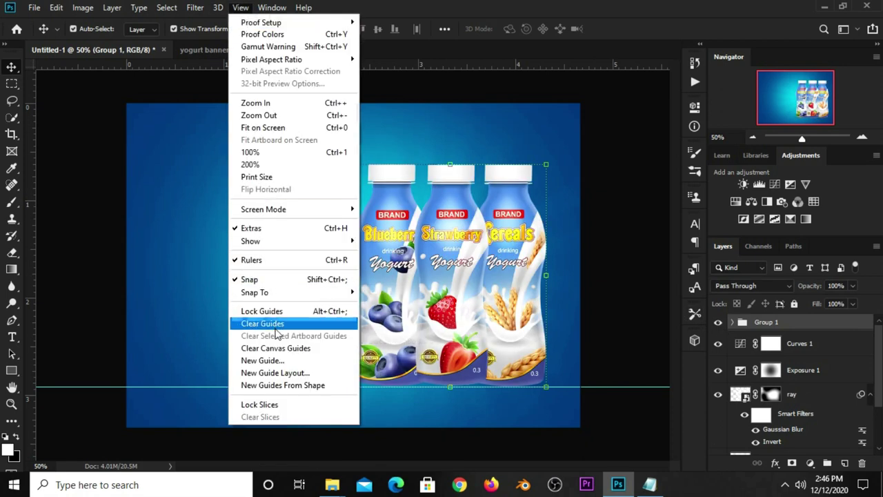
{"action": "left_click", "coordinate": [276, 325]}
{"action": "left_click", "coordinate": [627, 349]}
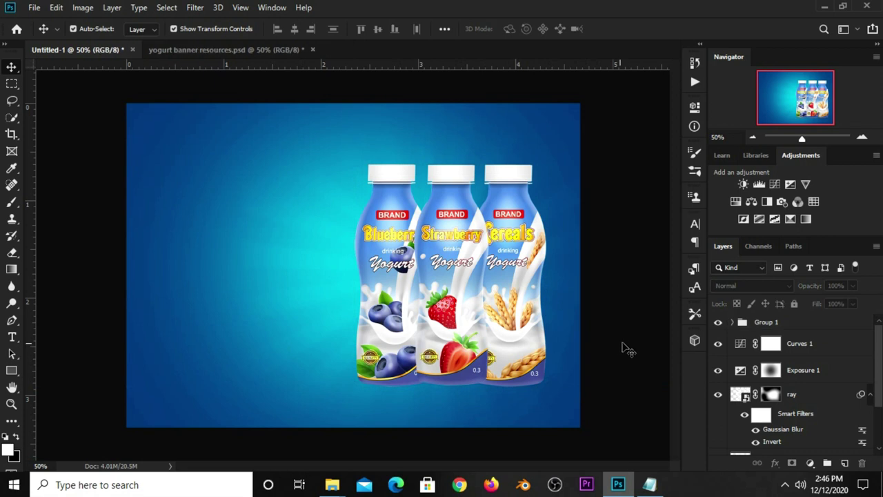
Add a Curves 2 adjustment layer with the curve pulled down to darken the banner
{"action": "left_click", "coordinate": [808, 464]}
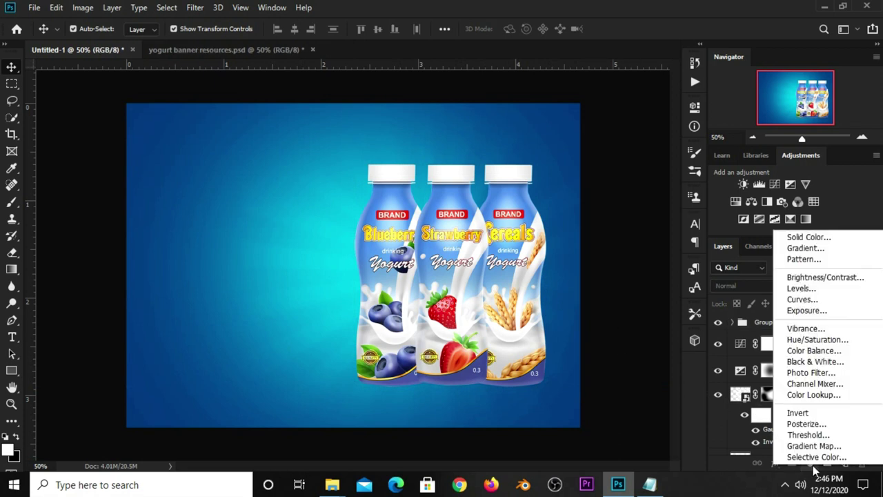
{"action": "left_click", "coordinate": [799, 304]}
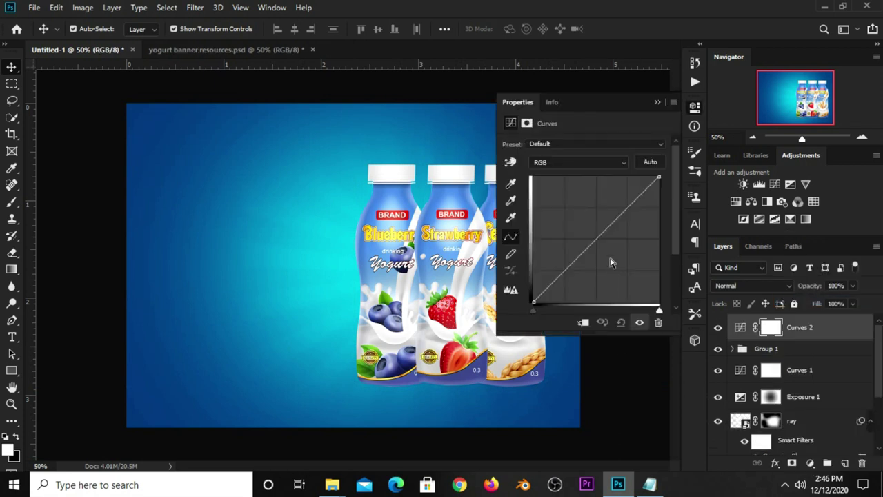
{"action": "left_click_drag", "start_coordinate": [591, 249], "coordinate": [591, 268]}
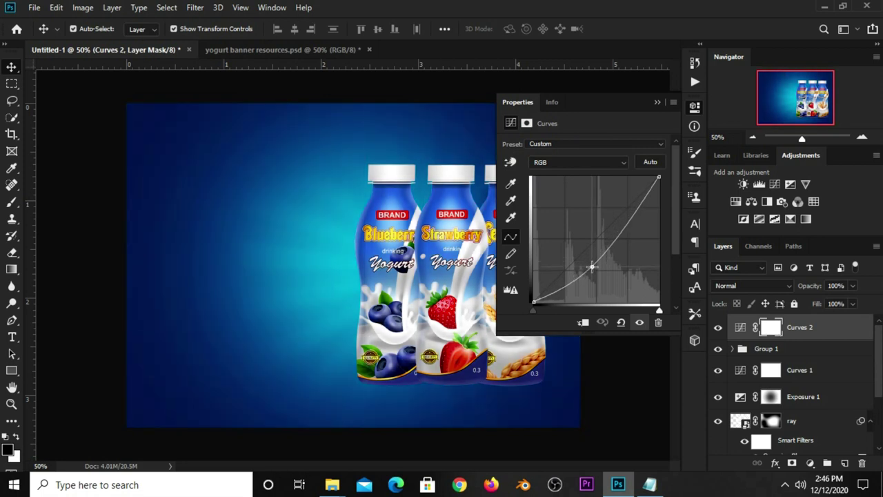
{"action": "left_click", "coordinate": [656, 103]}
{"action": "left_click", "coordinate": [719, 328]}
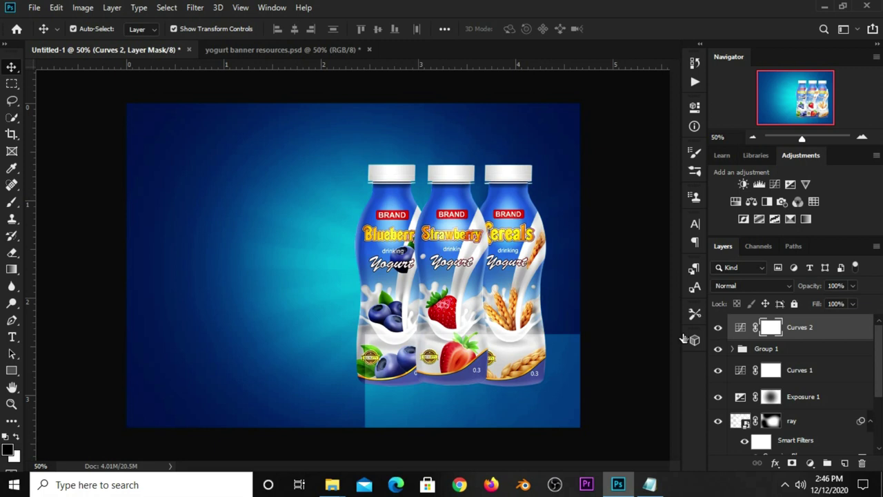
{"action": "left_click", "coordinate": [635, 264]}
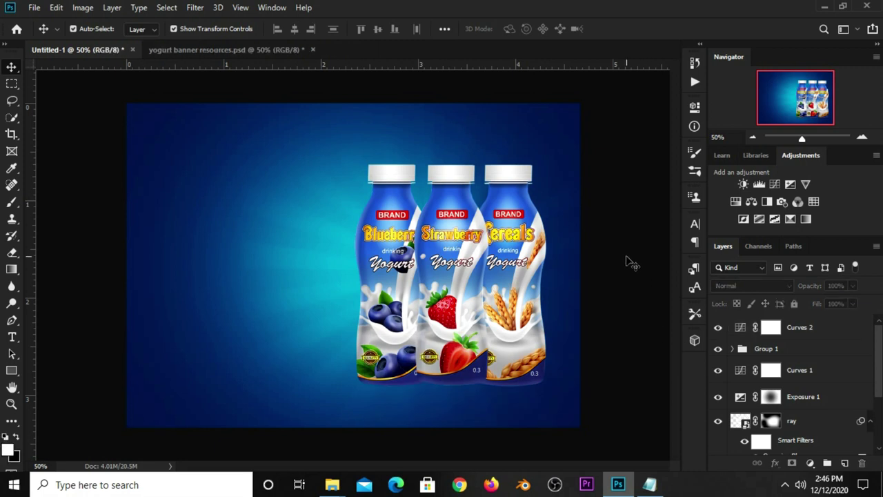
Duplicate the bottle group as Group 1 copy and convert it to a smart object
{"action": "left_click", "coordinate": [486, 298]}
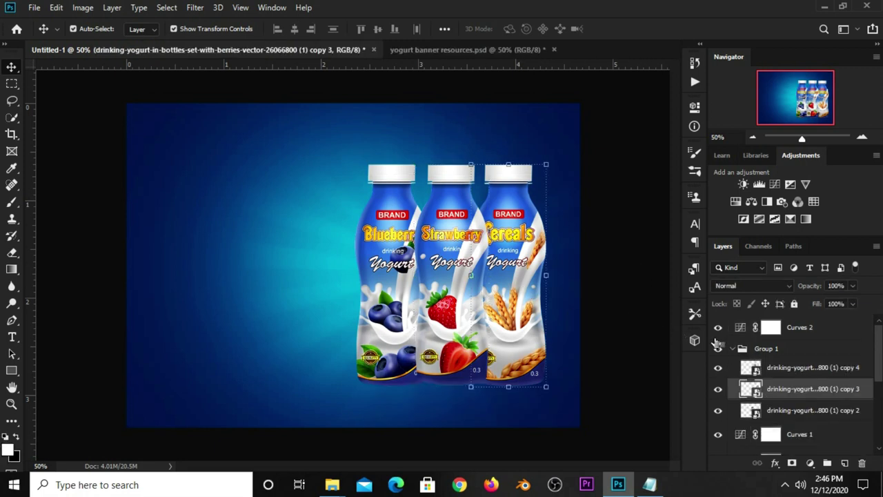
{"action": "left_click", "coordinate": [767, 351]}
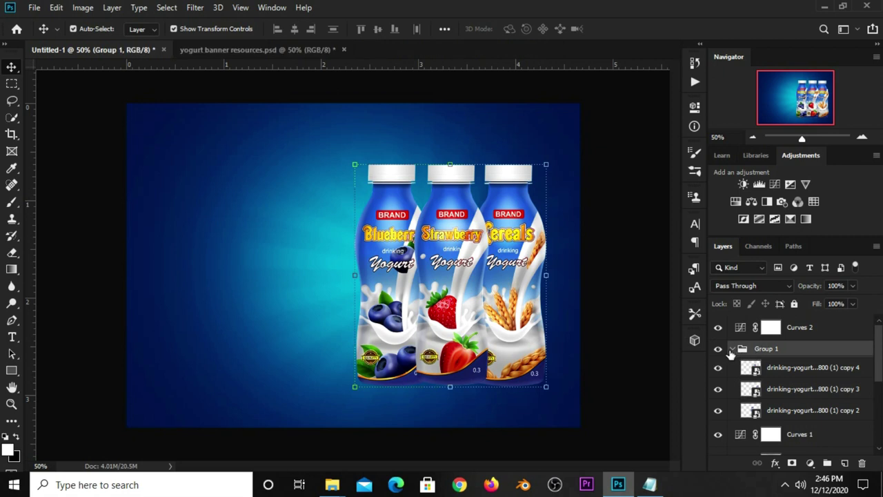
{"action": "left_click", "coordinate": [718, 349]}
{"action": "left_click", "coordinate": [730, 350]}
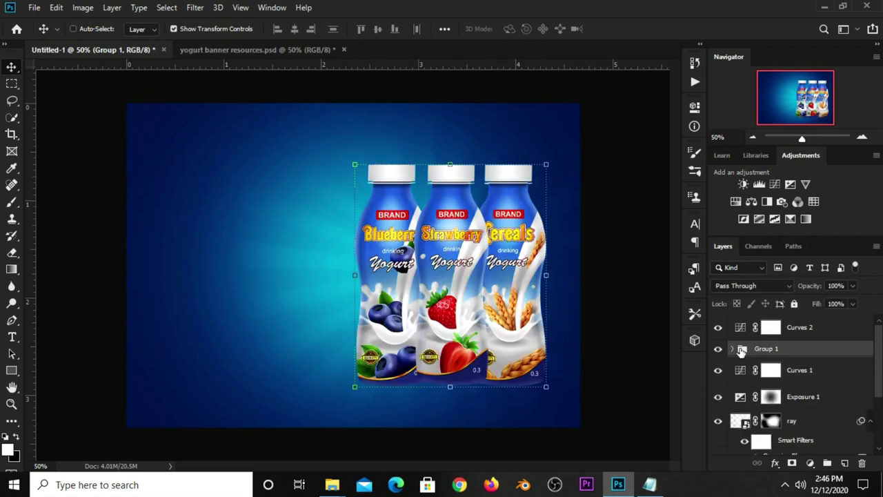
{"action": "key", "text": "ctrl+j"}
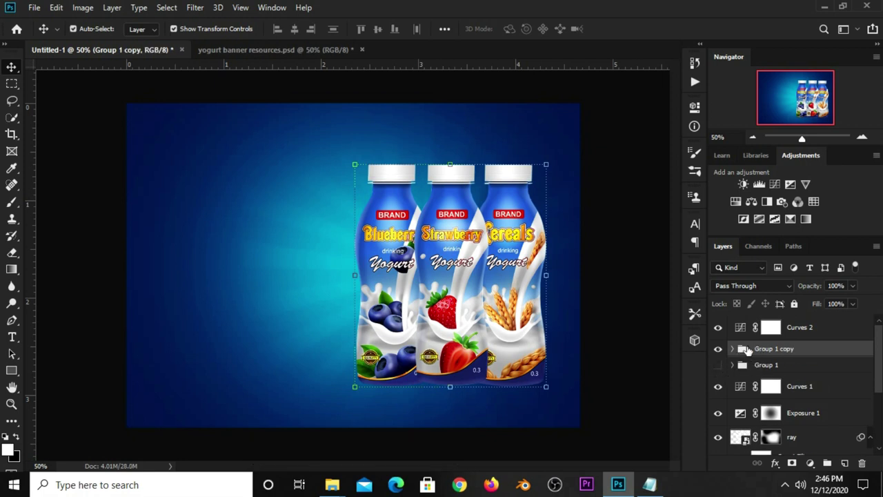
{"action": "right_click", "coordinate": [757, 352]}
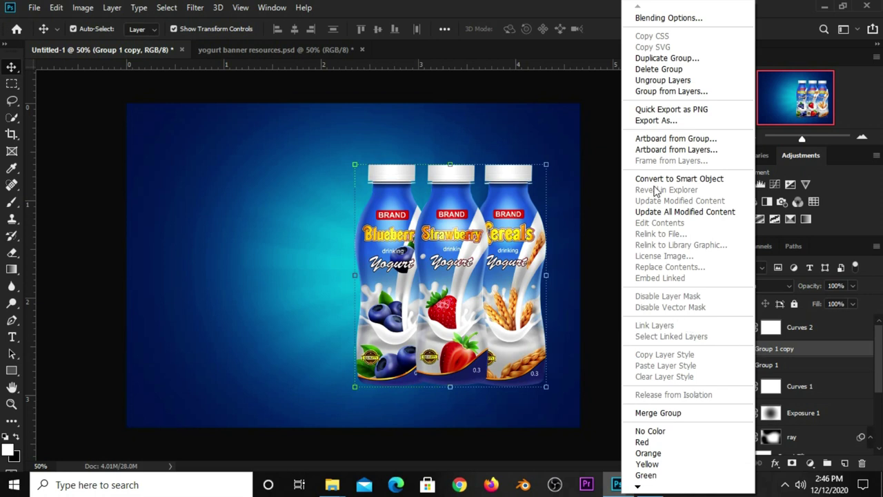
{"action": "left_click", "coordinate": [658, 182]}
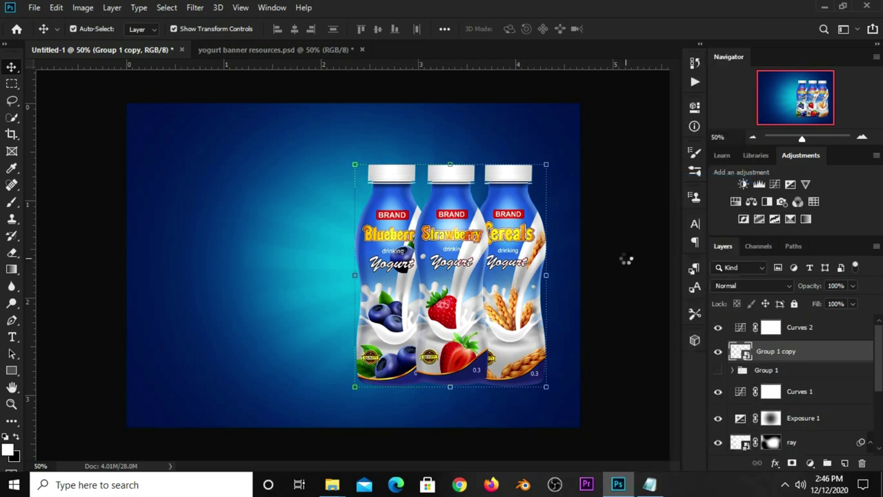
{"action": "left_click", "coordinate": [717, 353]}
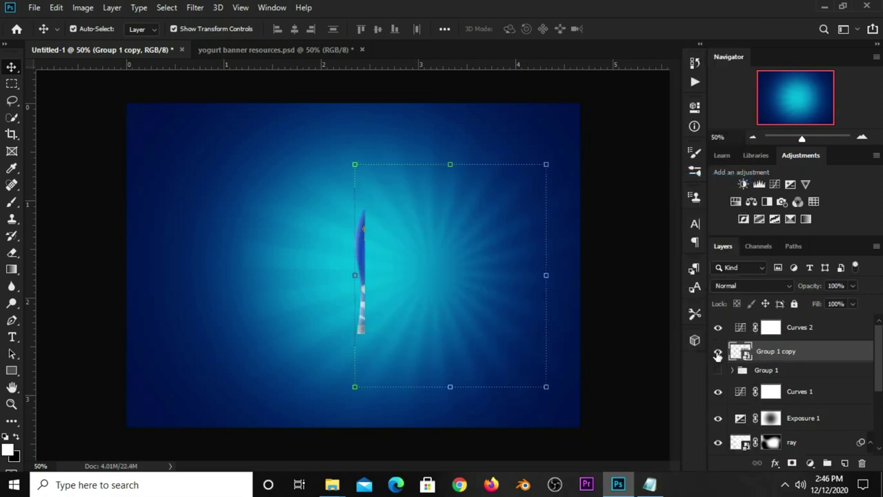
Load the bottles' outline as a selection and expand it by 10 pixels
{"action": "left_click", "coordinate": [738, 353], "text": "ctrl"}
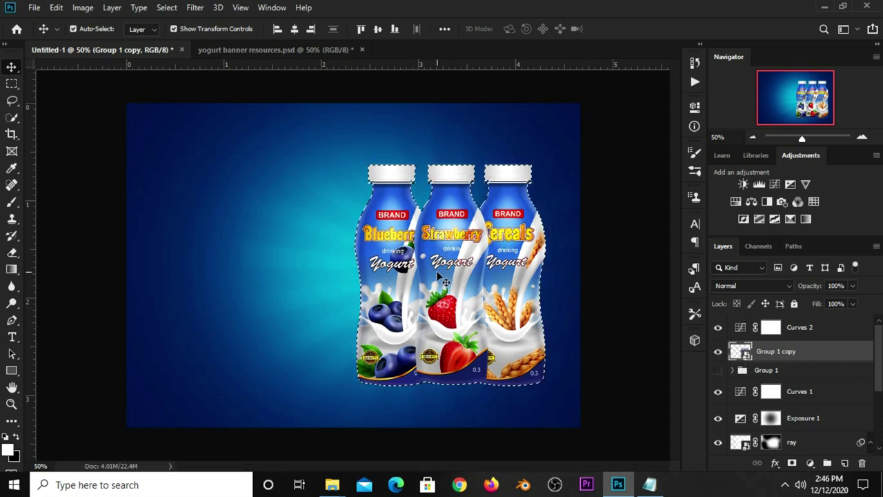
{"action": "left_click", "coordinate": [194, 8]}
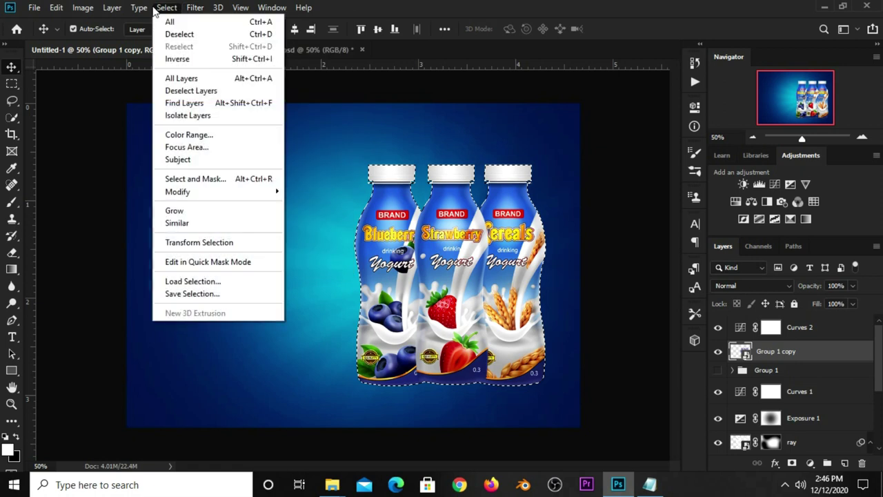
{"action": "mouse_move", "coordinate": [178, 191]}
{"action": "left_click", "coordinate": [304, 217]}
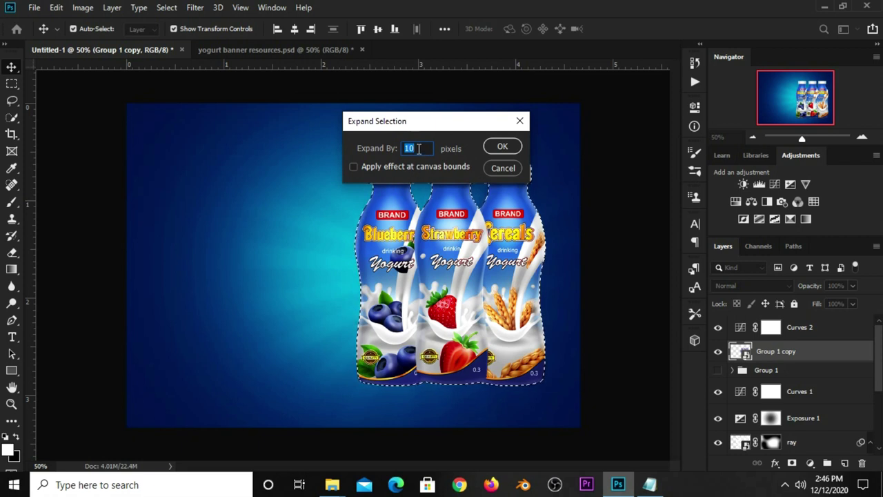
{"action": "left_click", "coordinate": [501, 147]}
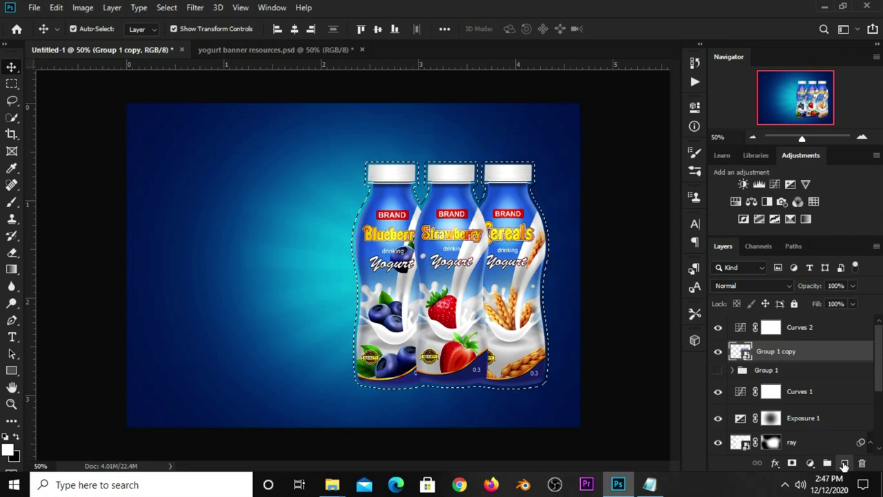
Fill the expanded selection with white on a new Layer 2, then deselect
{"action": "left_click", "coordinate": [844, 462]}
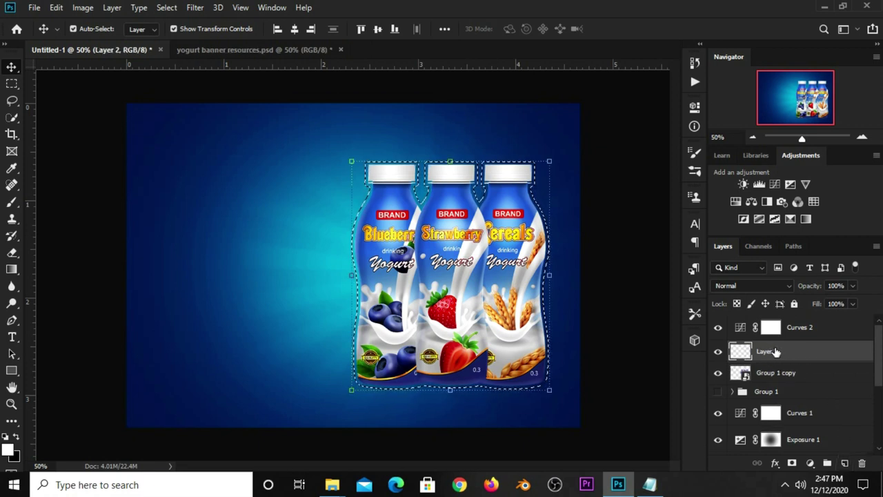
{"action": "left_click", "coordinate": [10, 86]}
{"action": "left_click", "coordinate": [83, 84]}
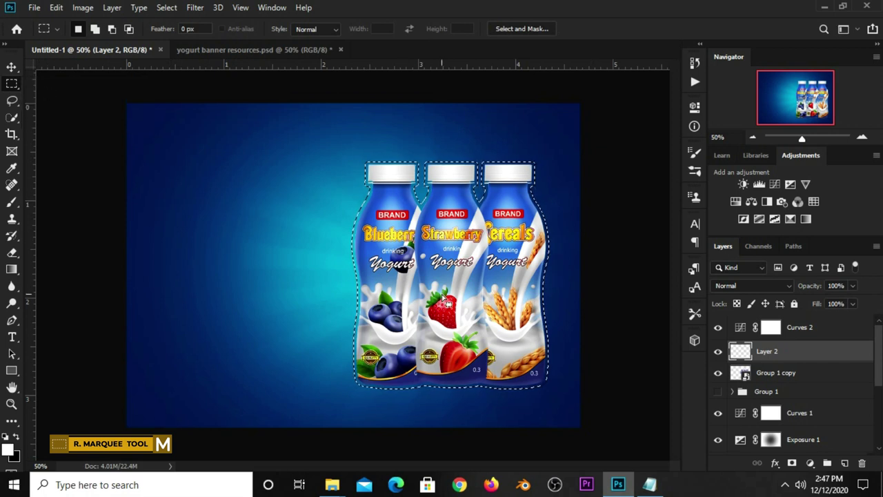
{"action": "right_click", "coordinate": [445, 297]}
{"action": "left_click", "coordinate": [464, 213]}
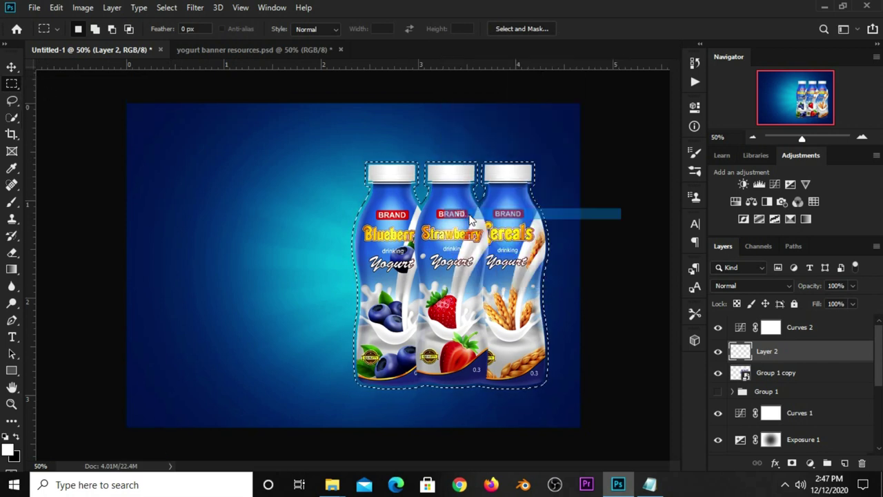
{"action": "left_click", "coordinate": [430, 114]}
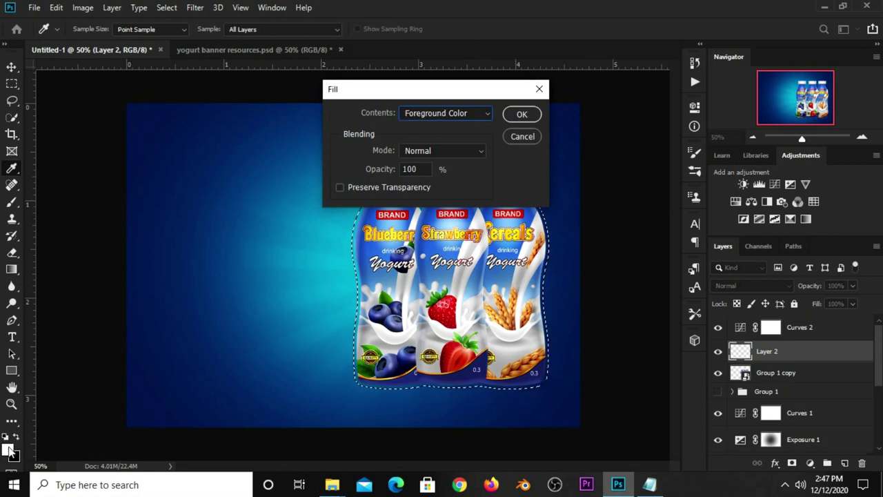
{"action": "left_click", "coordinate": [519, 115]}
{"action": "key", "text": "m"}
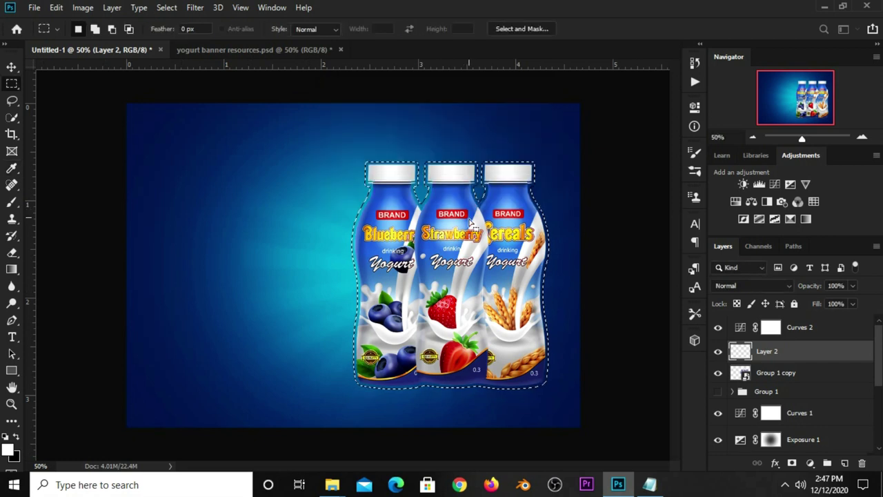
{"action": "key", "text": "ctrl+d"}
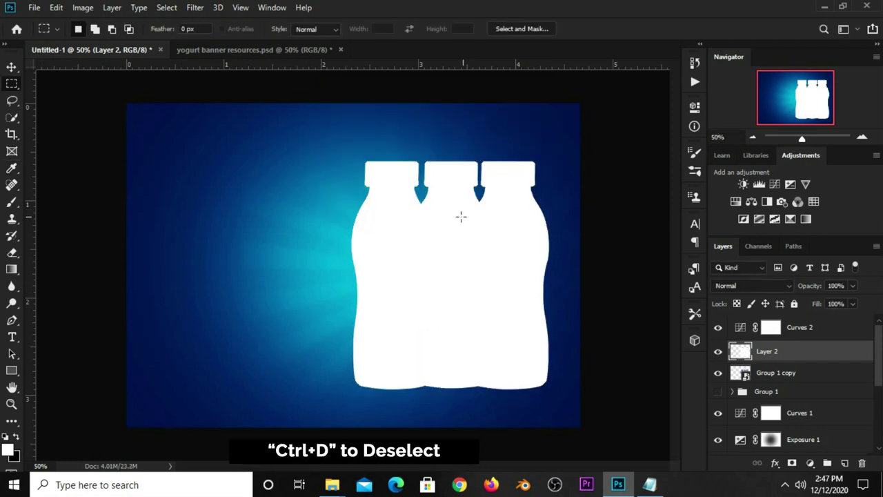
Move Layer 2 beneath the Group 1 copy bottle smart object
{"action": "left_click", "coordinate": [11, 69]}
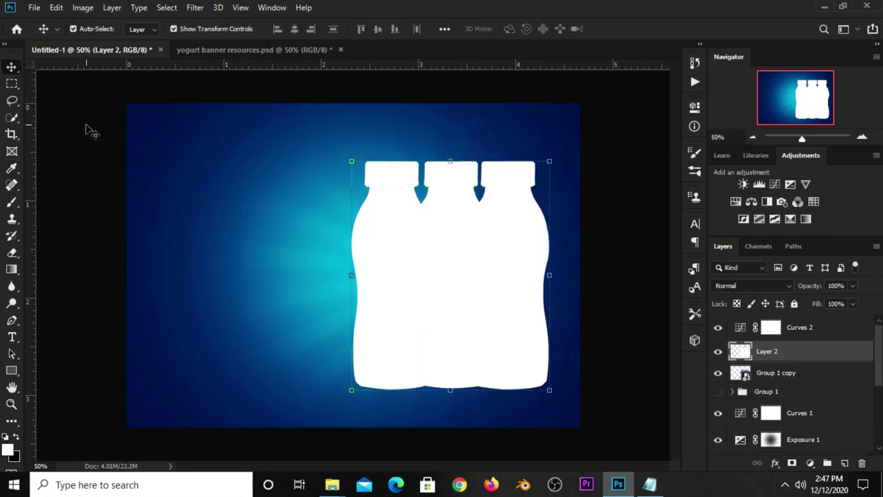
{"action": "double_click", "coordinate": [767, 351]}
{"action": "left_click", "coordinate": [811, 360]}
{"action": "left_click_drag", "start_coordinate": [811, 354], "coordinate": [801, 373]}
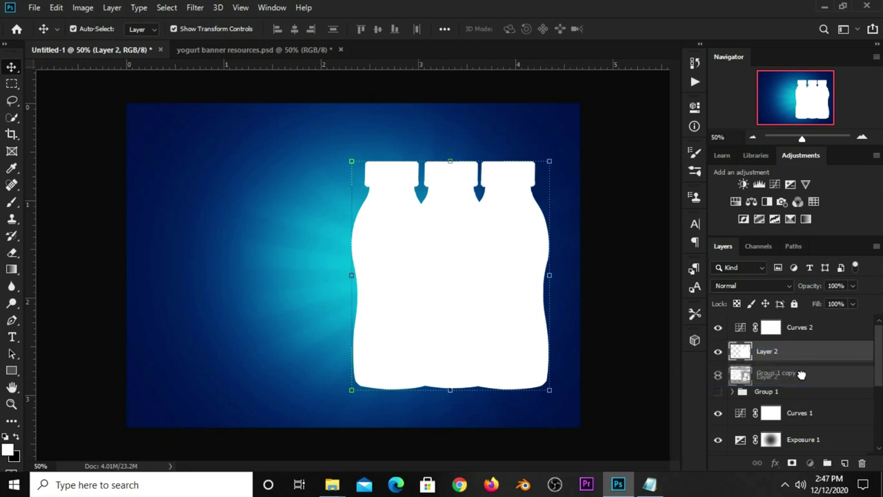
{"action": "left_click", "coordinate": [717, 372]}
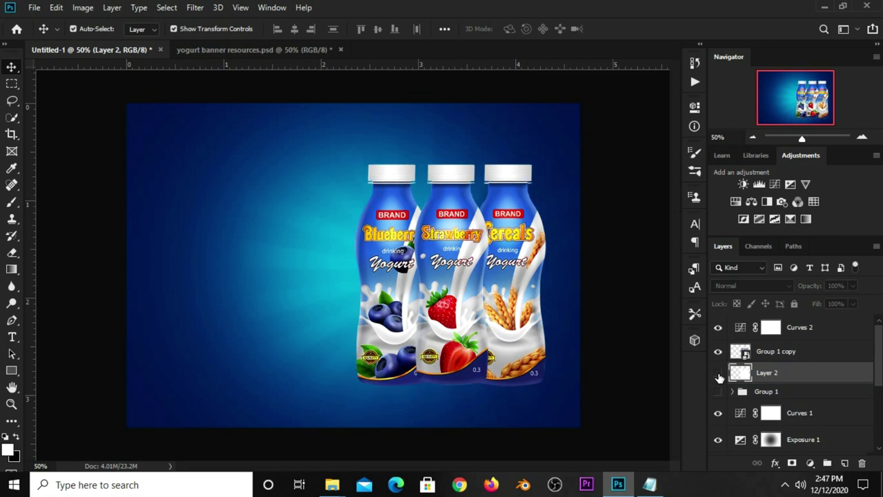
{"action": "left_click", "coordinate": [717, 373]}
Convert Layer 2 into a smart object and hide it
{"action": "right_click", "coordinate": [766, 373]}
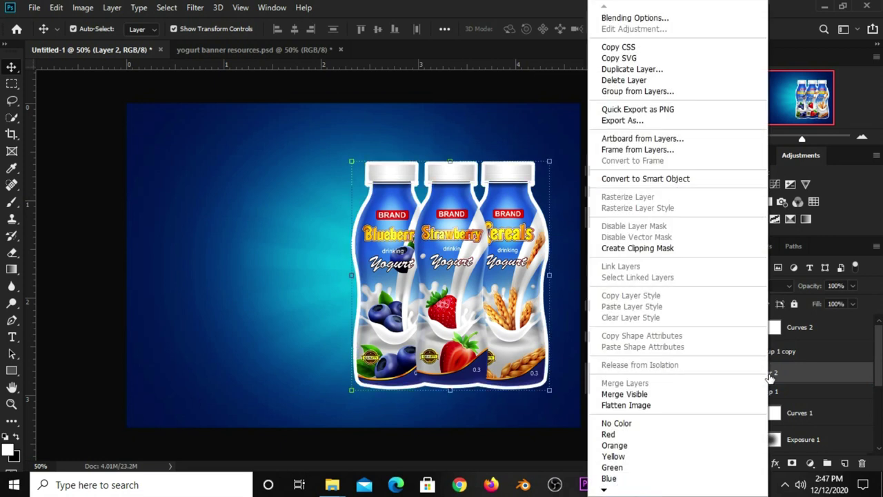
{"action": "left_click", "coordinate": [623, 179]}
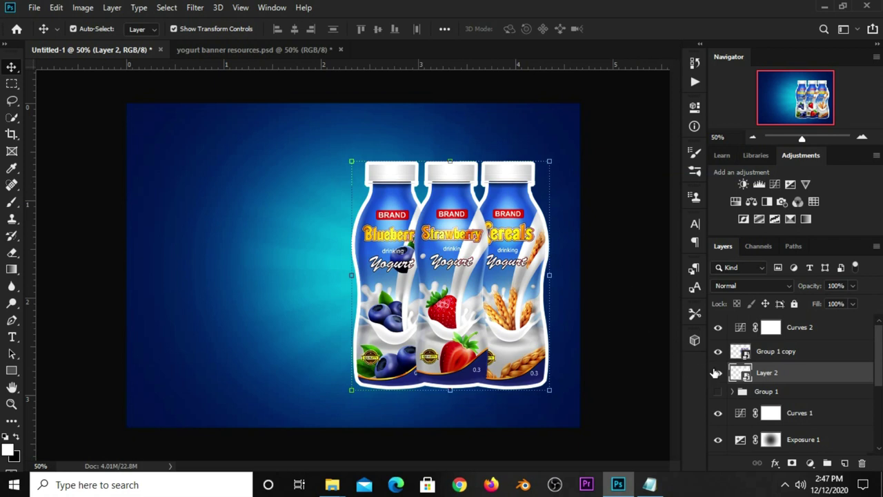
{"action": "left_click", "coordinate": [718, 373]}
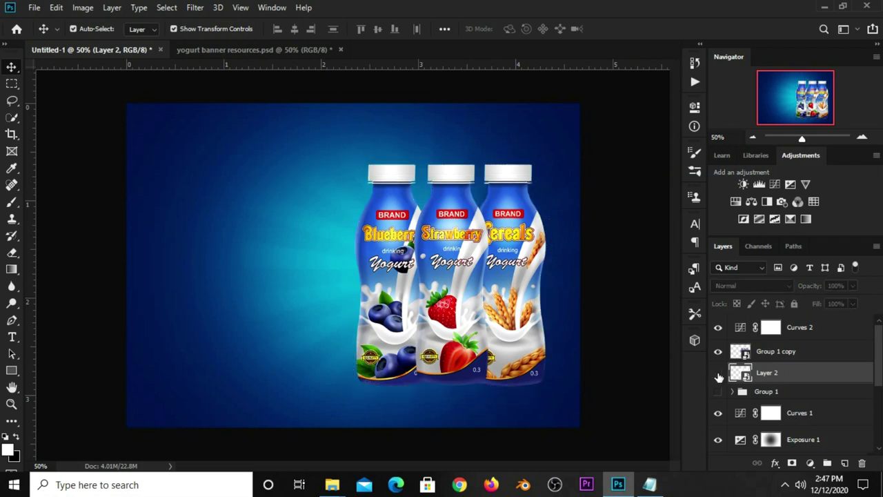
{"action": "left_click", "coordinate": [718, 376]}
{"action": "left_click", "coordinate": [636, 276]}
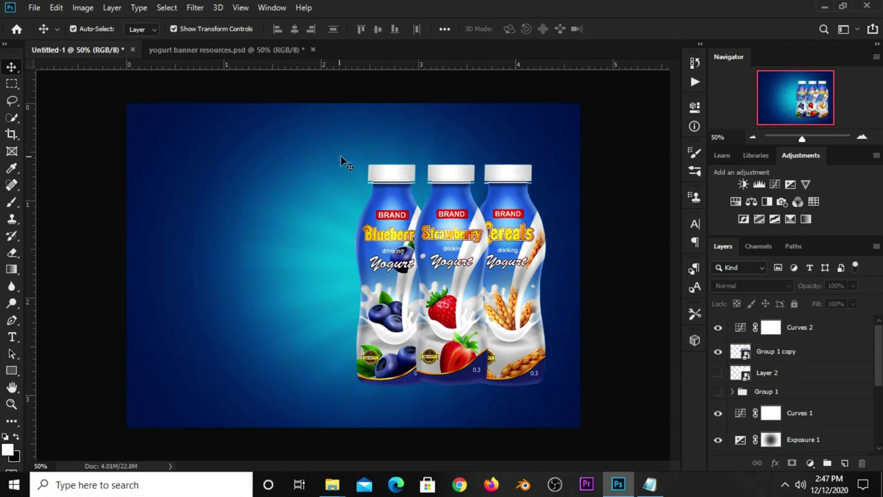
Paste the light flare from yogurt banner resources into the banner, shifted slightly right
{"action": "left_click", "coordinate": [202, 53]}
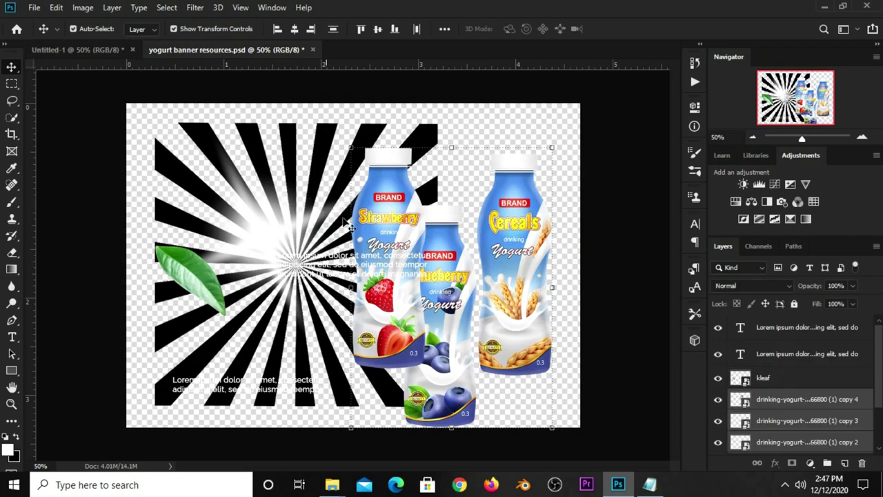
{"action": "key", "text": "ctrl+v"}
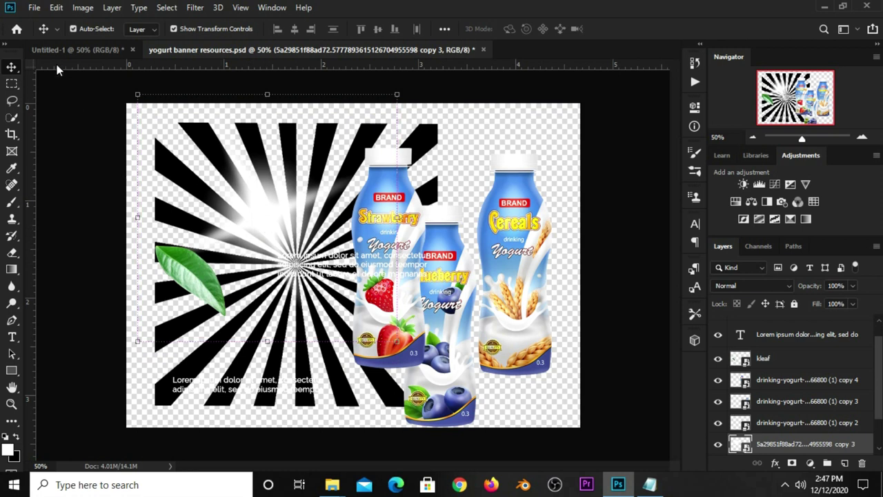
{"action": "left_click", "coordinate": [72, 50]}
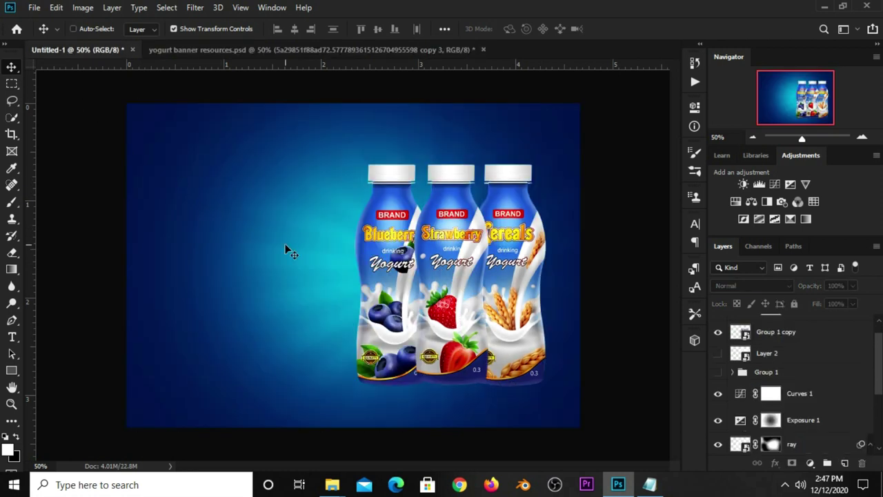
{"action": "key", "text": "ctrl+v"}
{"action": "key", "text": "ctrl+t"}
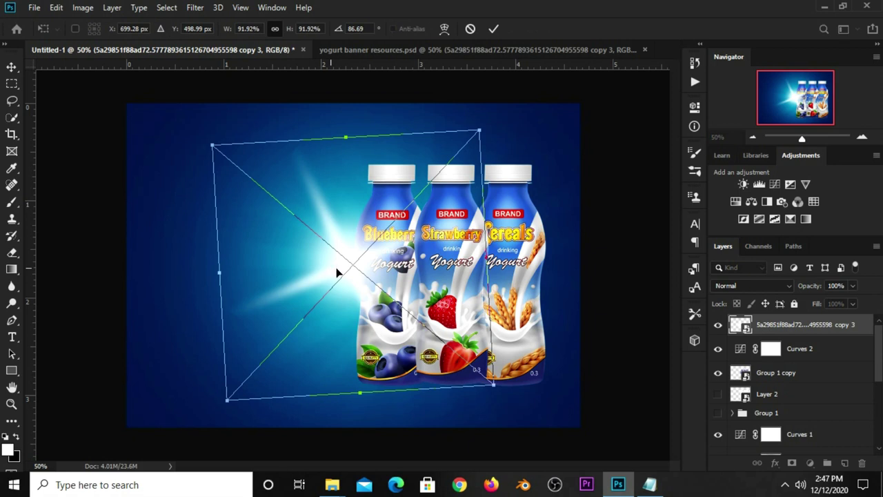
{"action": "left_click_drag", "start_coordinate": [338, 273], "coordinate": [374, 269]}
{"action": "key", "text": "Return"}
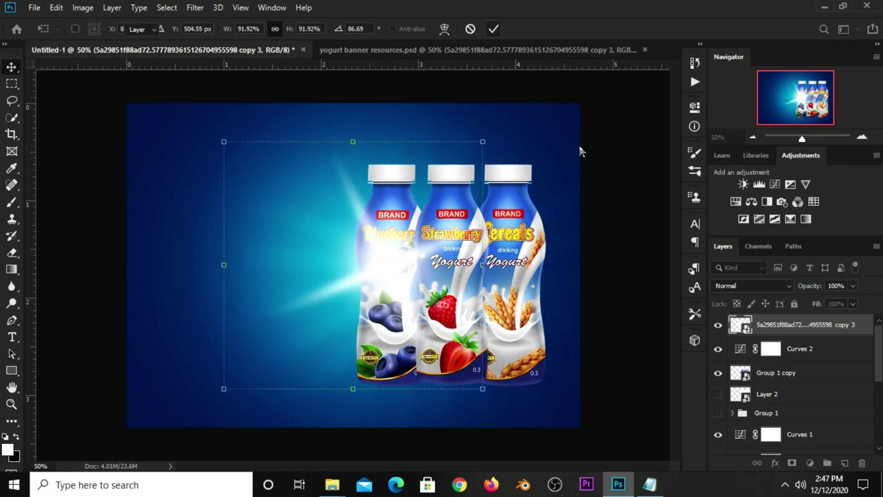
{"action": "key", "text": "Return"}
Convert the flare to a smart object, rotate it slightly, and move it beneath the bottles
{"action": "right_click", "coordinate": [766, 327]}
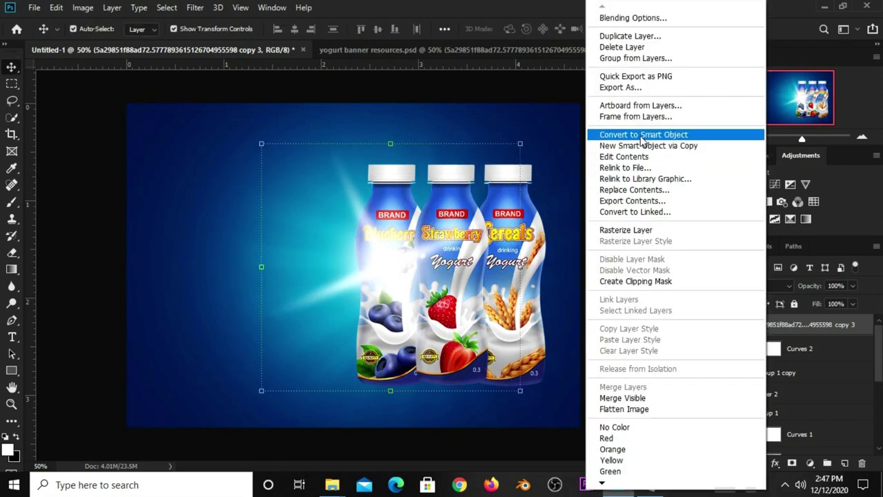
{"action": "left_click", "coordinate": [641, 135]}
{"action": "key", "text": "ctrl+t"}
{"action": "mouse_move", "coordinate": [378, 257]}
{"action": "left_mouse_down"}
{"action": "mouse_move", "coordinate": [397, 260]}
{"action": "mouse_move", "coordinate": [382, 262]}
{"action": "left_mouse_up"}
{"action": "mouse_move", "coordinate": [259, 306]}
{"action": "left_mouse_down"}
{"action": "mouse_move", "coordinate": [265, 357]}
{"action": "mouse_move", "coordinate": [262, 340]}
{"action": "left_mouse_up"}
{"action": "left_click", "coordinate": [494, 30]}
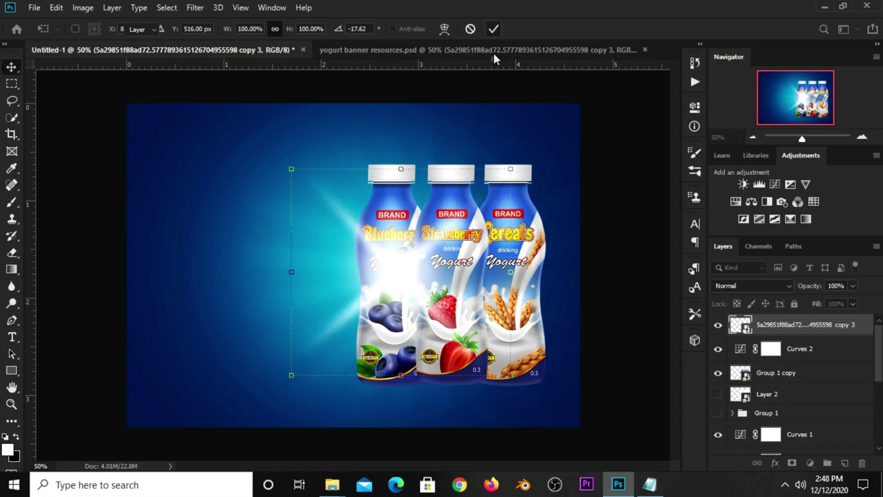
{"action": "left_click_drag", "start_coordinate": [804, 324], "coordinate": [804, 401]}
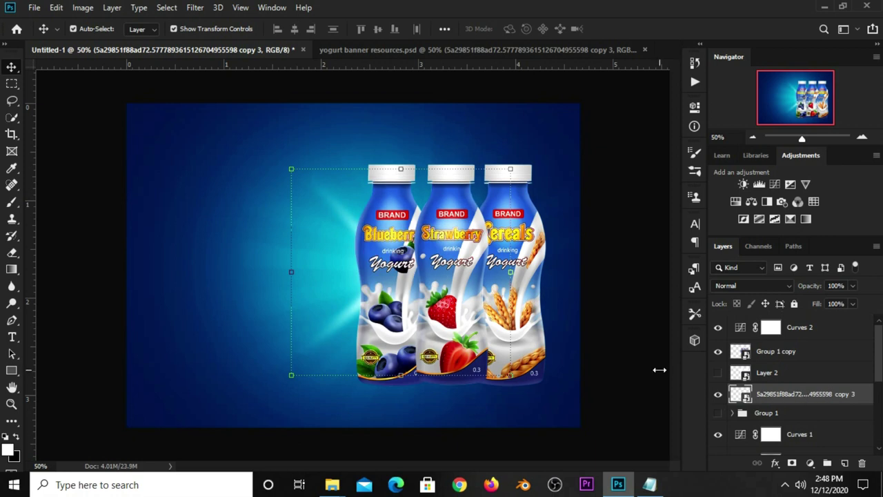
Set the flare layer to Hard Light blending at about 57% opacity
{"action": "left_click", "coordinate": [732, 286]}
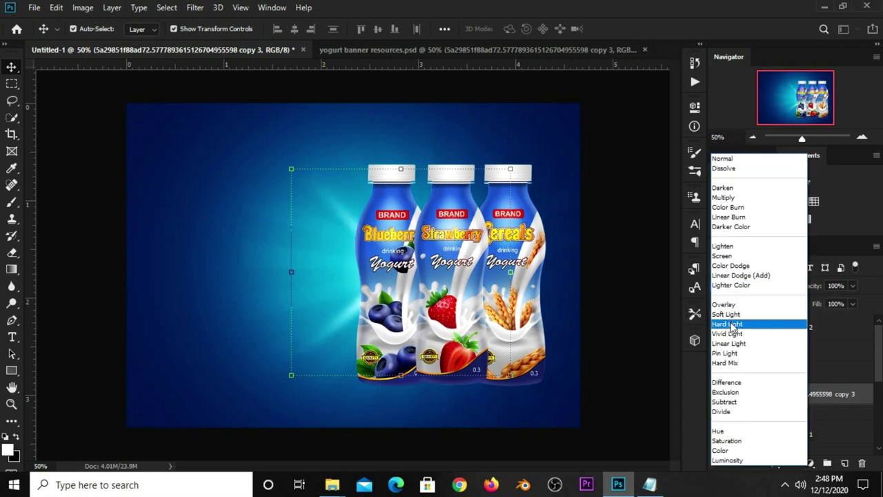
{"action": "left_click", "coordinate": [728, 325]}
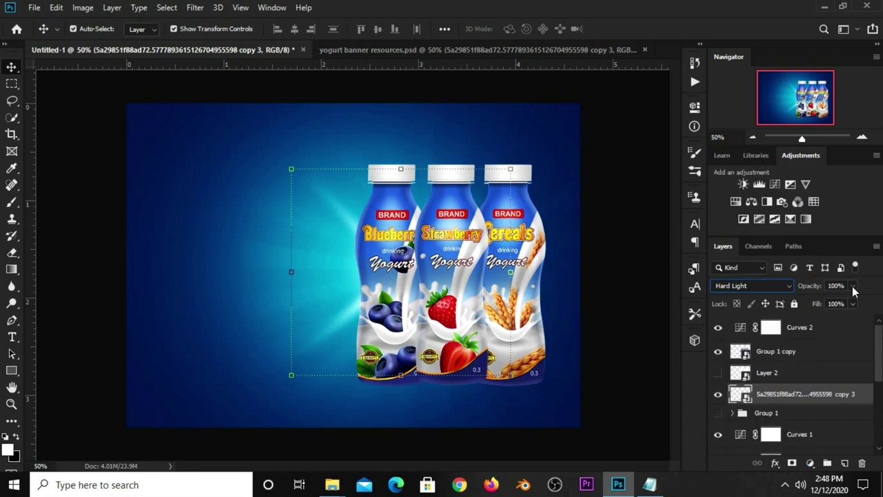
{"action": "left_click", "coordinate": [852, 288]}
{"action": "left_click_drag", "start_coordinate": [846, 299], "coordinate": [828, 305]}
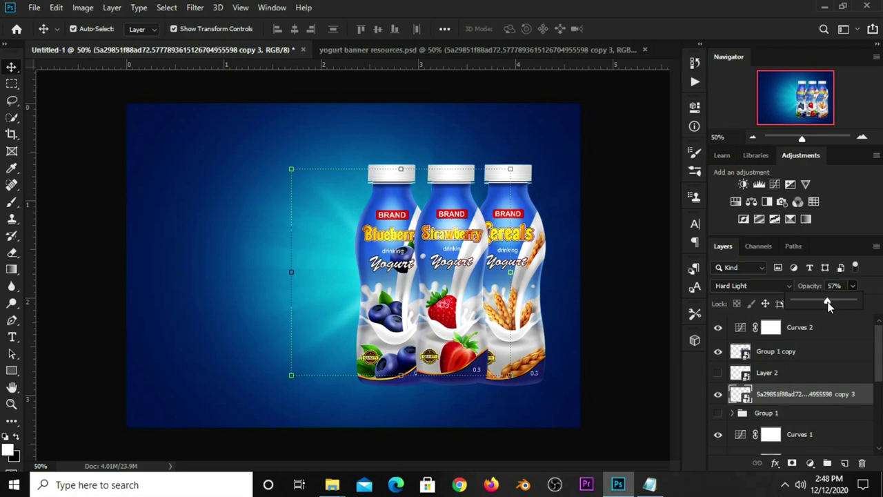
{"action": "left_click", "coordinate": [652, 356]}
{"action": "left_click", "coordinate": [718, 394]}
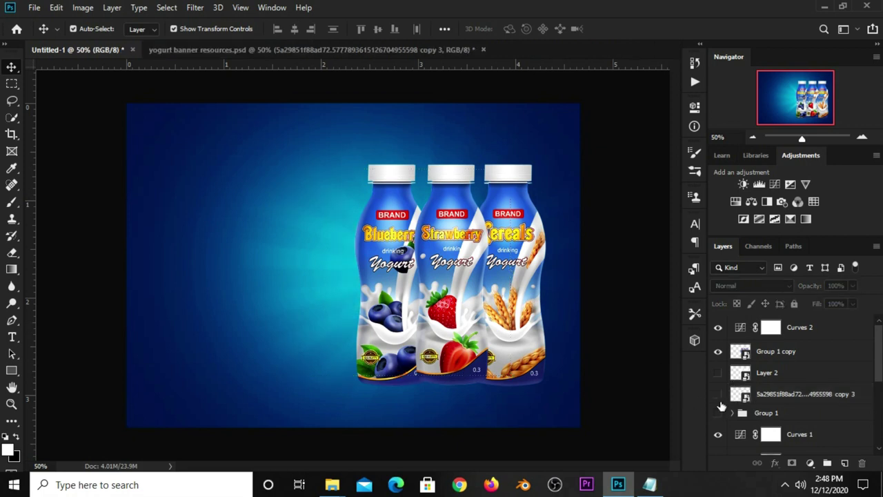
Duplicate the light rays as copy 4, rotated to about -32° and scaled to about 89%
{"action": "left_click", "coordinate": [778, 398]}
{"action": "key", "text": "ctrl+j"}
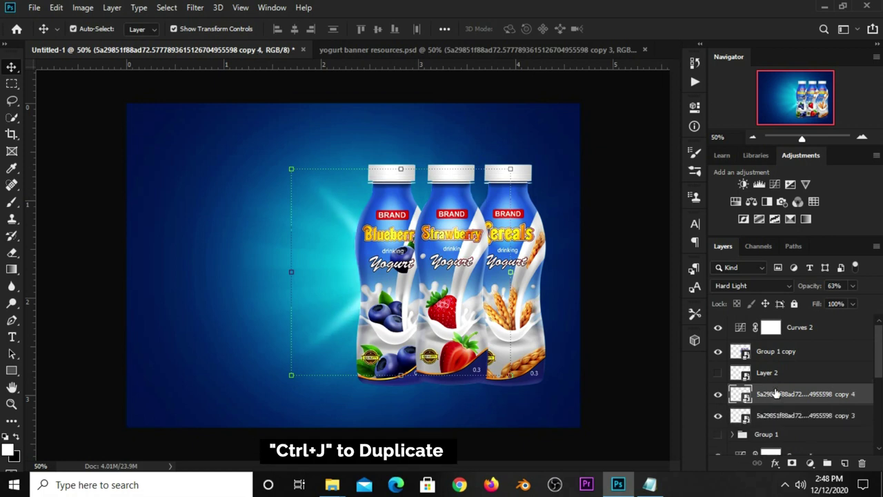
{"action": "mouse_move", "coordinate": [339, 165]}
{"action": "left_mouse_down"}
{"action": "mouse_move", "coordinate": [322, 145]}
{"action": "mouse_move", "coordinate": [306, 200]}
{"action": "left_mouse_up"}
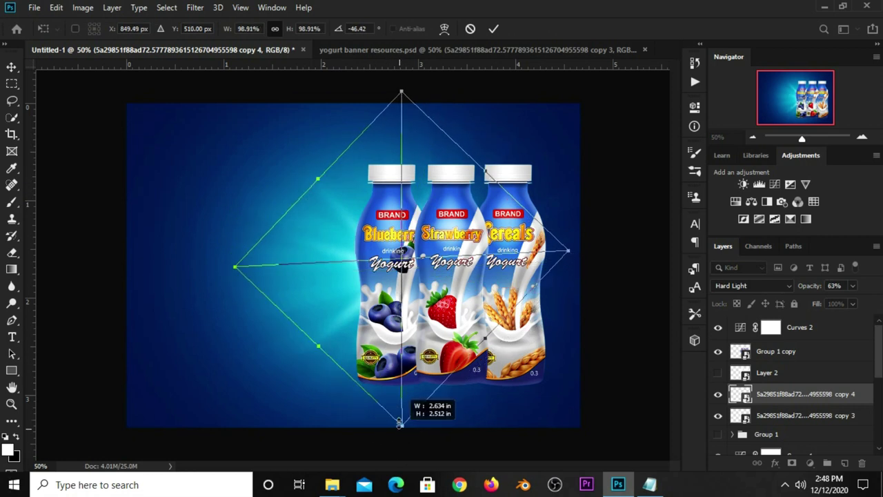
{"action": "left_click_drag", "start_coordinate": [402, 454], "coordinate": [402, 436]}
{"action": "left_click_drag", "start_coordinate": [432, 304], "coordinate": [416, 292]}
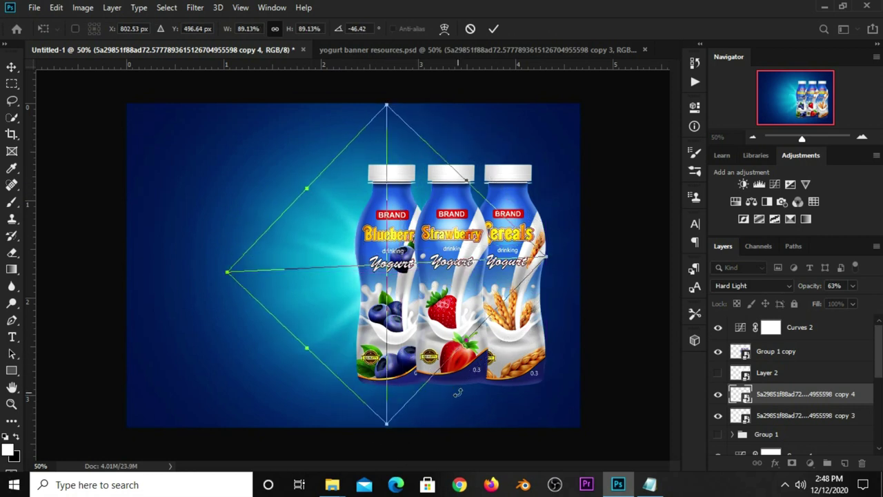
{"action": "left_click_drag", "start_coordinate": [453, 384], "coordinate": [415, 398]}
{"action": "left_click_drag", "start_coordinate": [416, 398], "coordinate": [427, 396]}
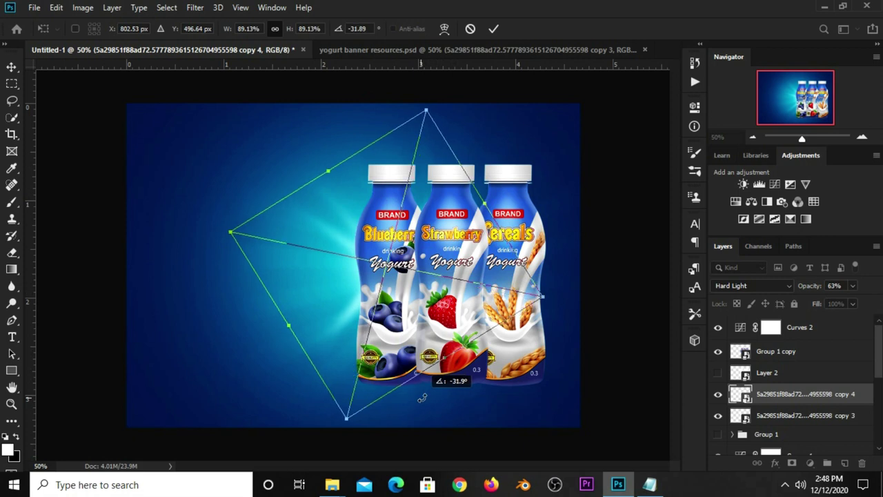
{"action": "left_click", "coordinate": [493, 30]}
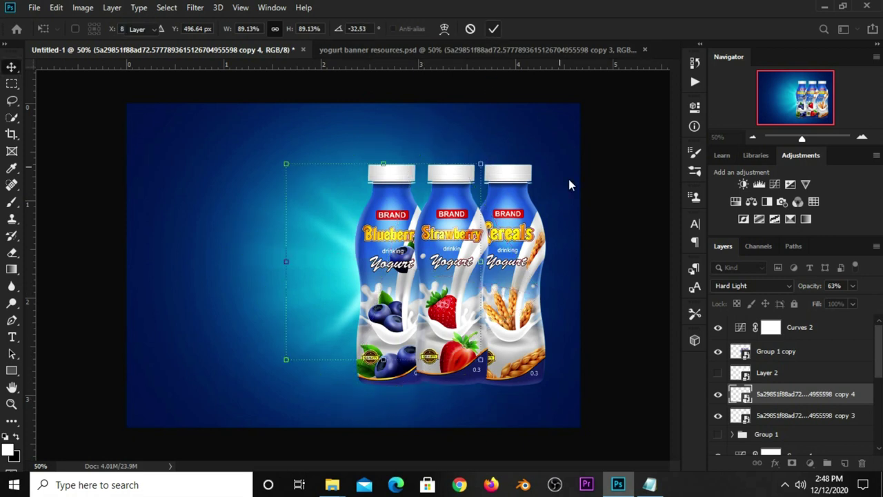
Rotate the original copy 3 rays almost level, to -0.70°
{"action": "left_click", "coordinate": [780, 416]}
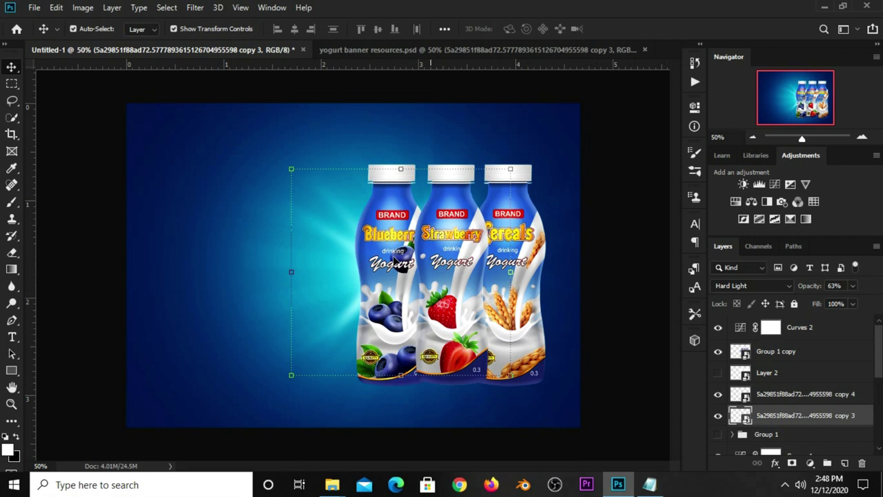
{"action": "left_click", "coordinate": [350, 166]}
{"action": "left_click_drag", "start_coordinate": [572, 331], "coordinate": [564, 360]}
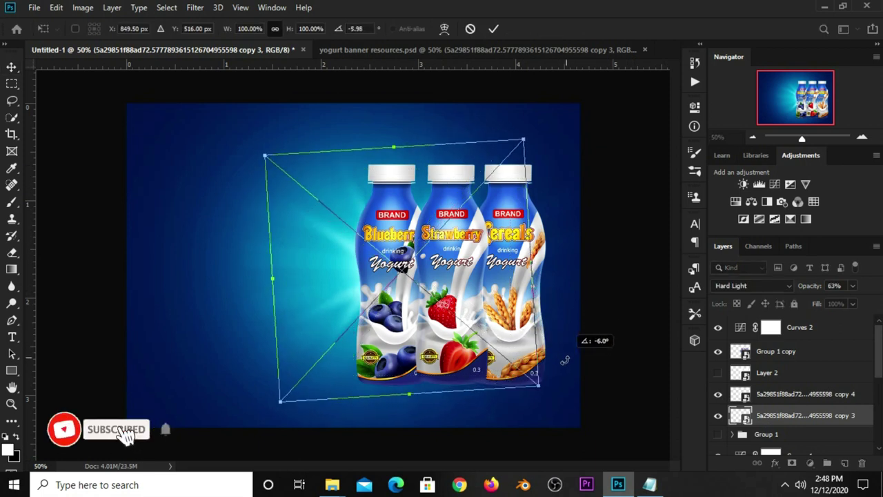
{"action": "left_click_drag", "start_coordinate": [564, 360], "coordinate": [559, 370]}
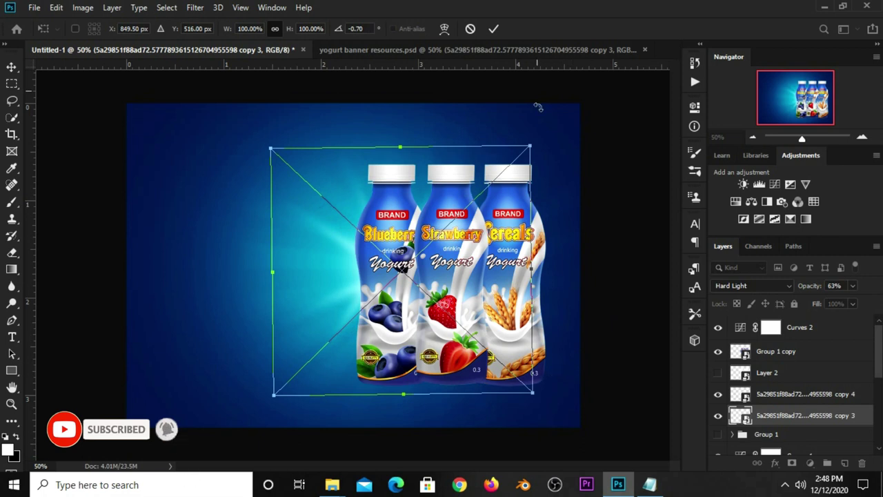
{"action": "left_click", "coordinate": [493, 29]}
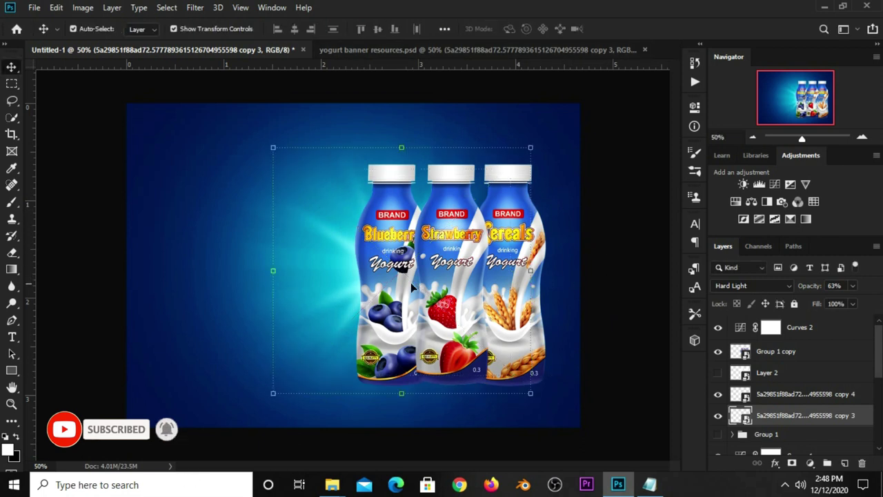
{"action": "left_click", "coordinate": [604, 165]}
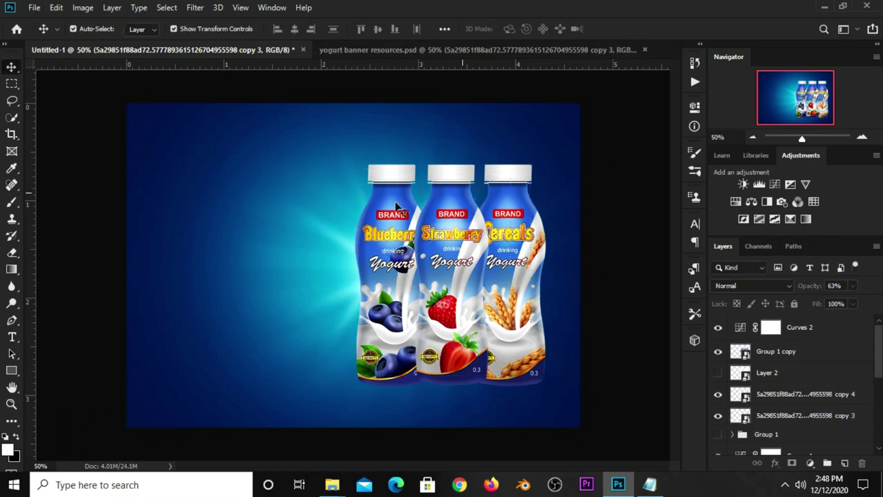
Nudge the original copy 3 rays and scale them down to 92.81%
{"action": "left_click_drag", "start_coordinate": [326, 294], "coordinate": [333, 285]}
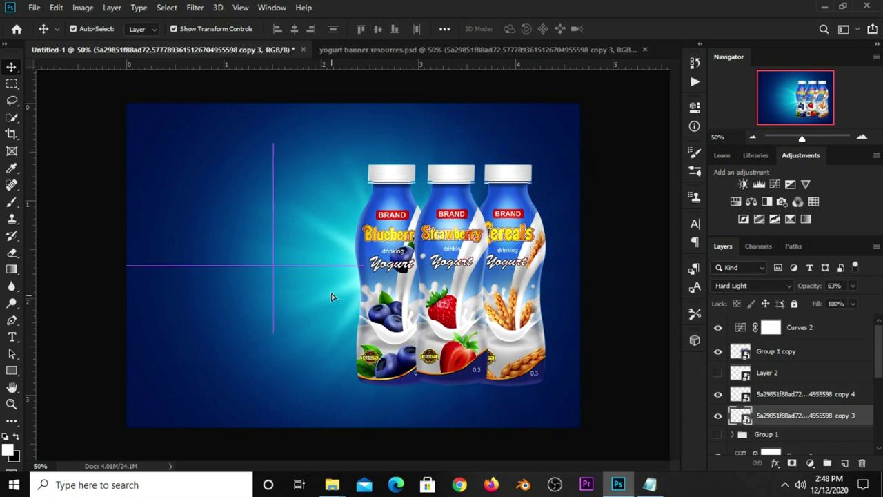
{"action": "left_click_drag", "start_coordinate": [333, 285], "coordinate": [335, 280]}
{"action": "key", "text": "ctrl+t"}
{"action": "left_click_drag", "start_coordinate": [530, 131], "coordinate": [511, 142]}
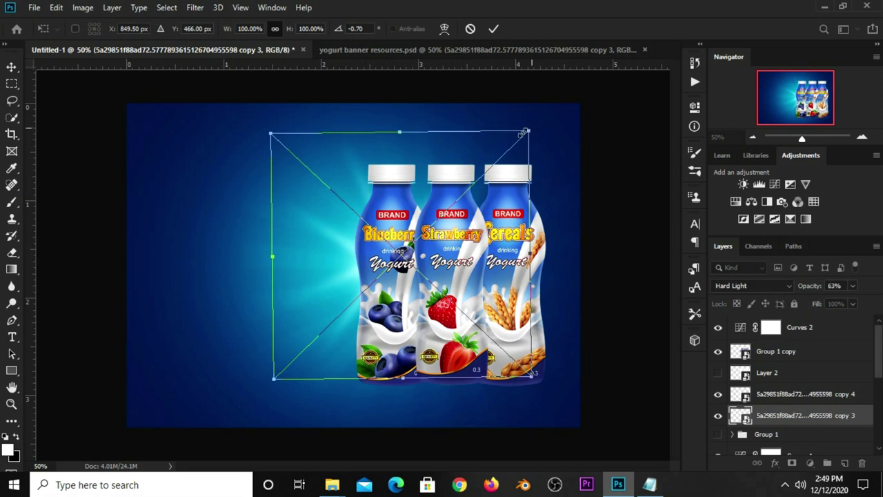
{"action": "left_click", "coordinate": [494, 29]}
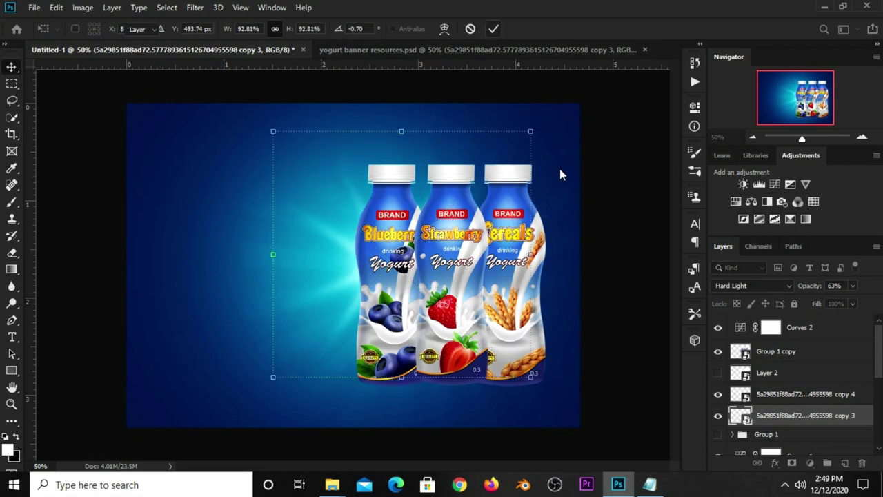
{"action": "left_click", "coordinate": [607, 274]}
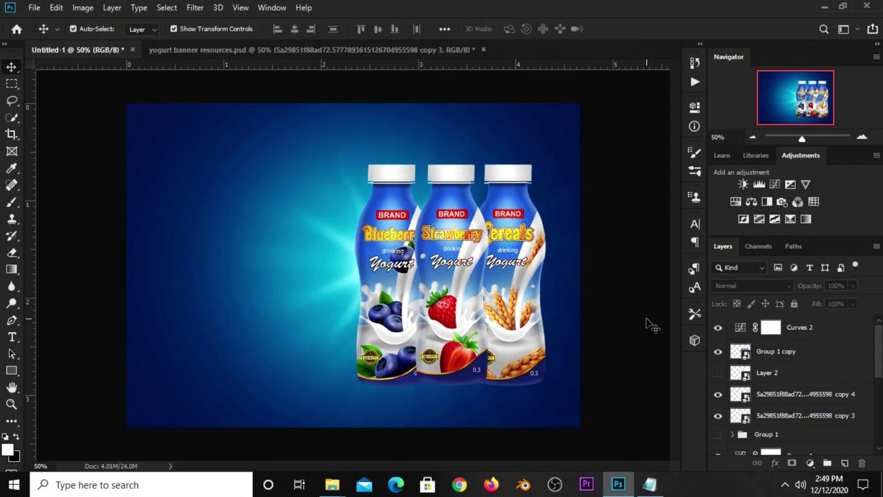
Show Layer 2 and apply a Gaussian Blur with a 40-pixel radius
{"action": "left_click", "coordinate": [718, 373]}
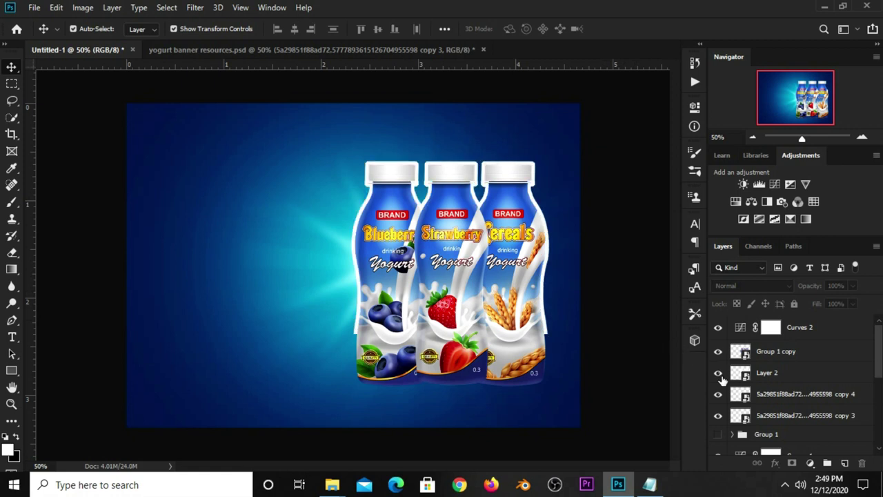
{"action": "left_click", "coordinate": [780, 372]}
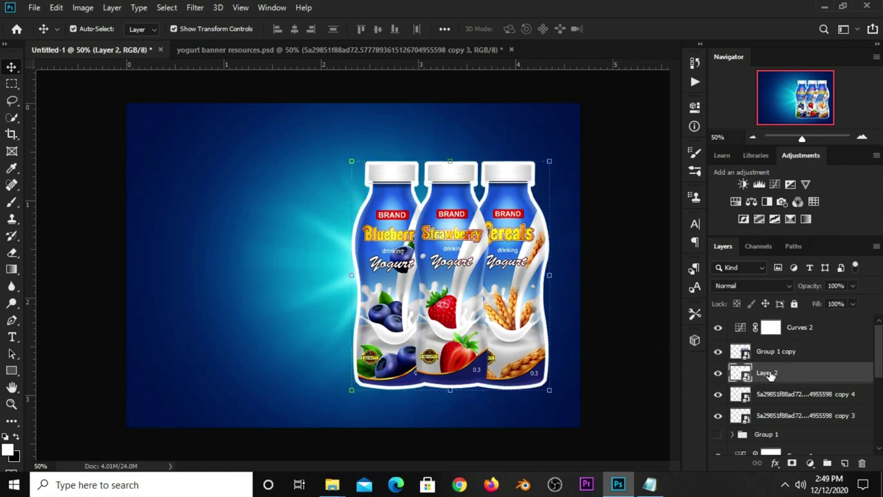
{"action": "left_click", "coordinate": [198, 11]}
{"action": "mouse_move", "coordinate": [201, 155]}
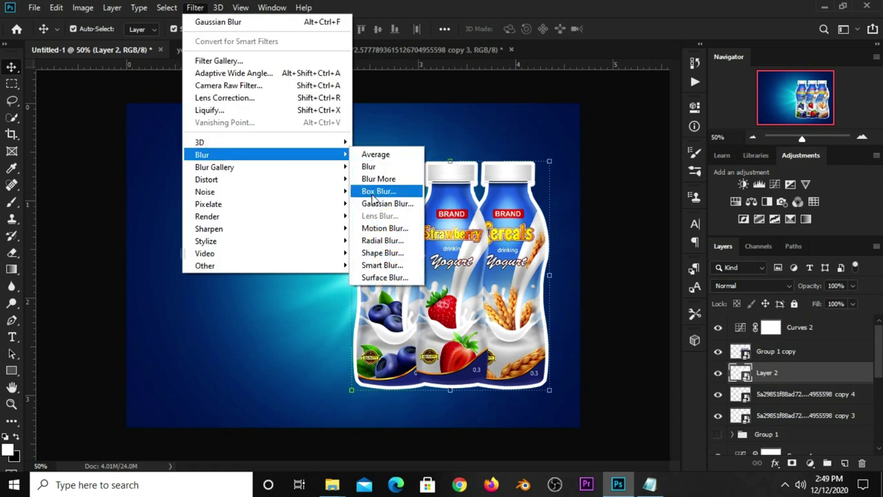
{"action": "left_click", "coordinate": [376, 203]}
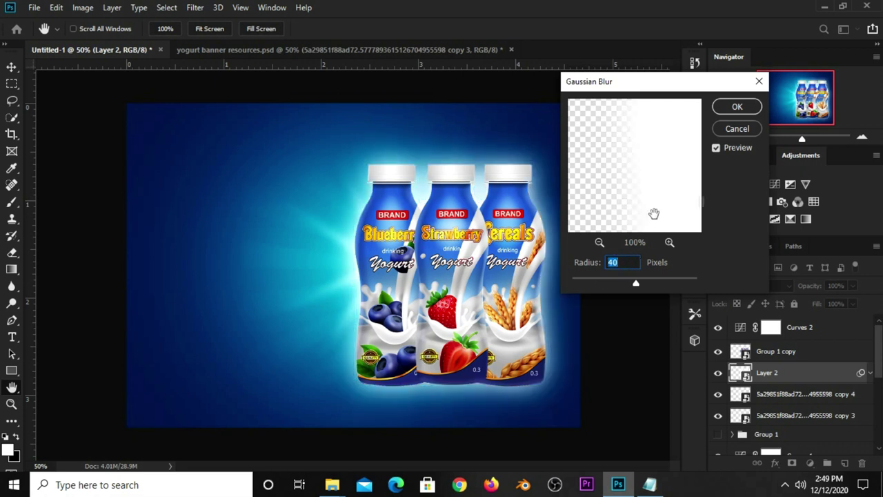
{"action": "left_click", "coordinate": [731, 108]}
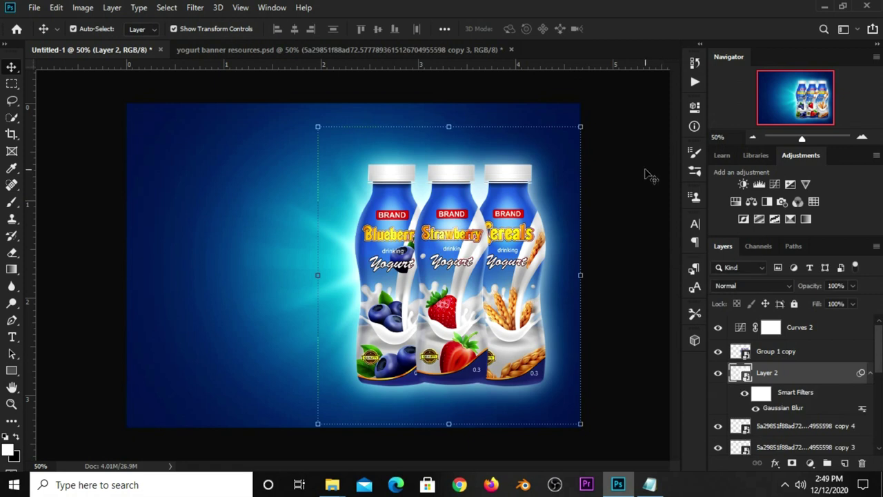
{"action": "left_click", "coordinate": [717, 374]}
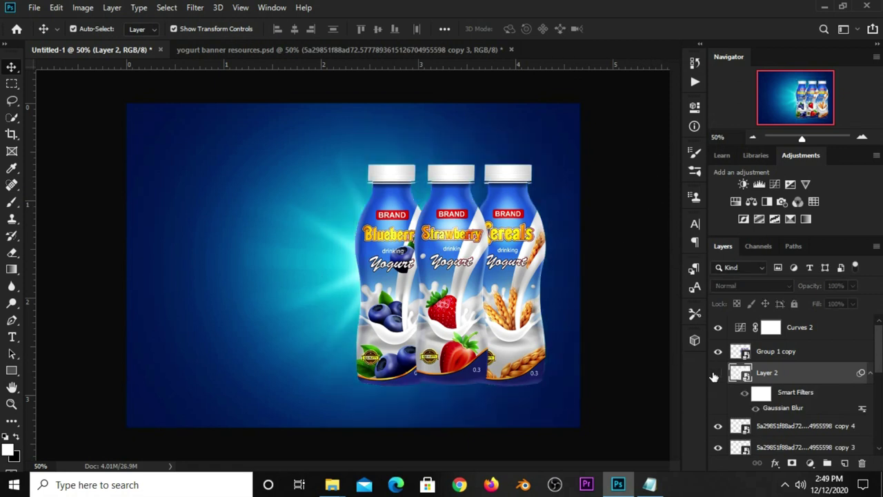
Set the glow layer to Soft Light blending at 97% opacity
{"action": "left_click", "coordinate": [747, 286]}
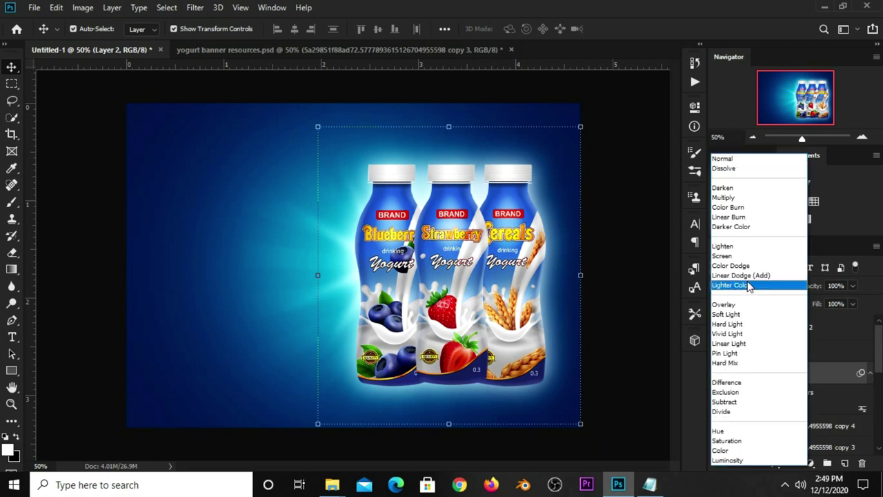
{"action": "left_click", "coordinate": [733, 318]}
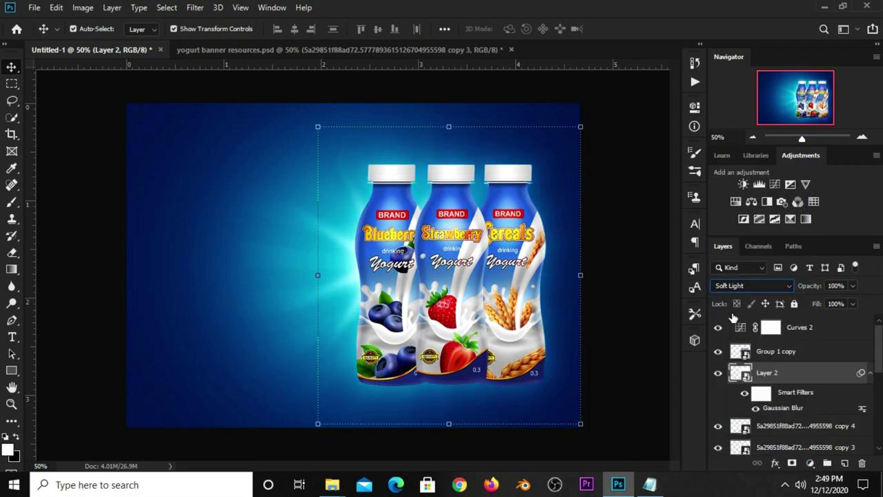
{"action": "left_click", "coordinate": [855, 289]}
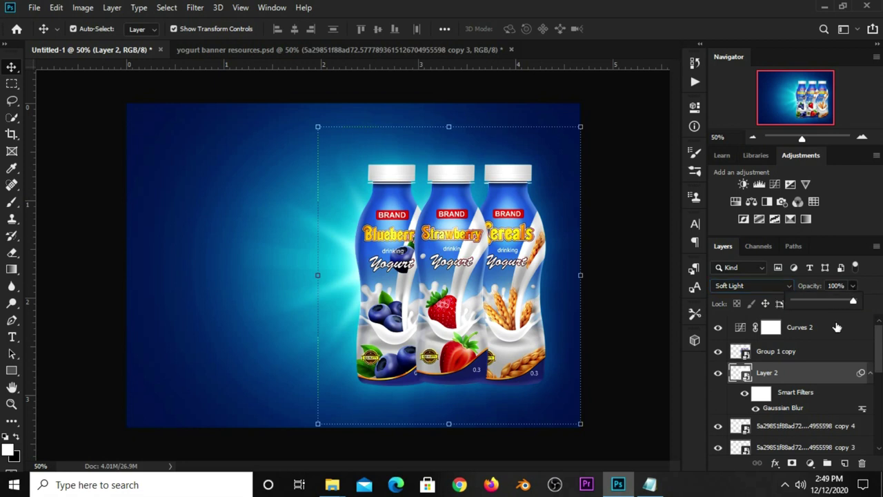
{"action": "left_click_drag", "start_coordinate": [853, 302], "coordinate": [852, 303]}
{"action": "left_click", "coordinate": [709, 382]}
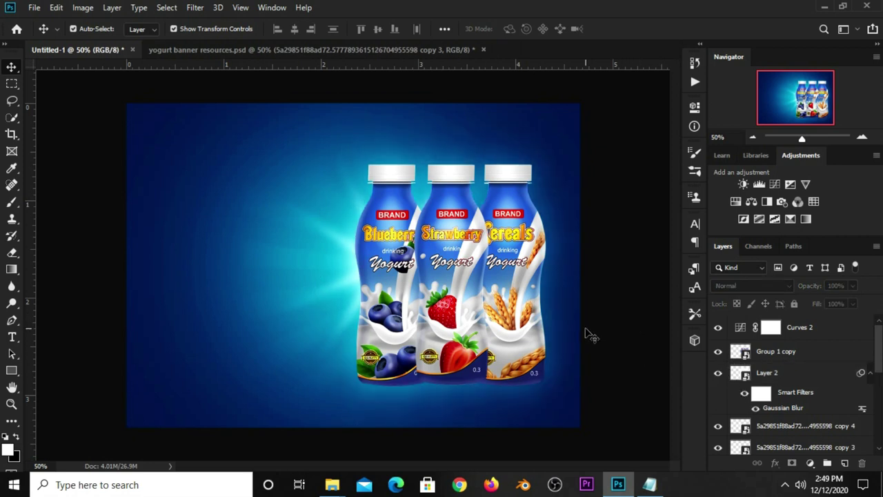
{"action": "left_click", "coordinate": [791, 428]}
Add a new Layer 3 and set up a black brush at 100% opacity
{"action": "left_click", "coordinate": [718, 428]}
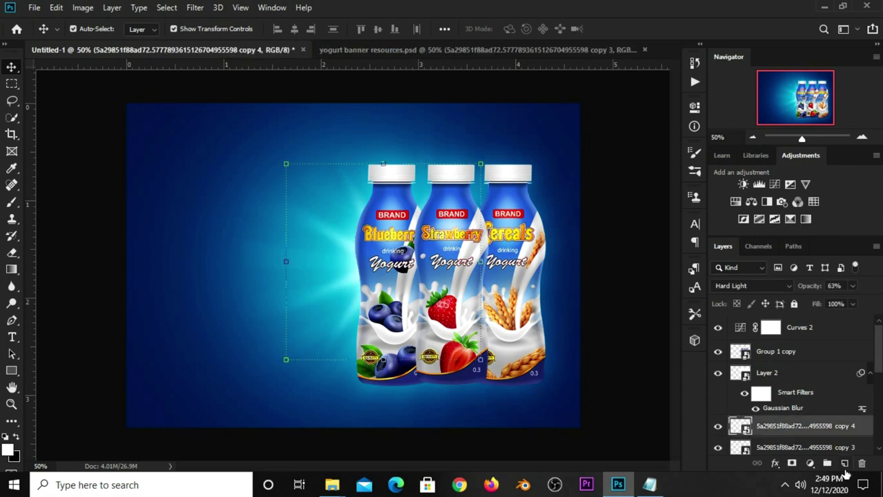
{"action": "left_click", "coordinate": [844, 463]}
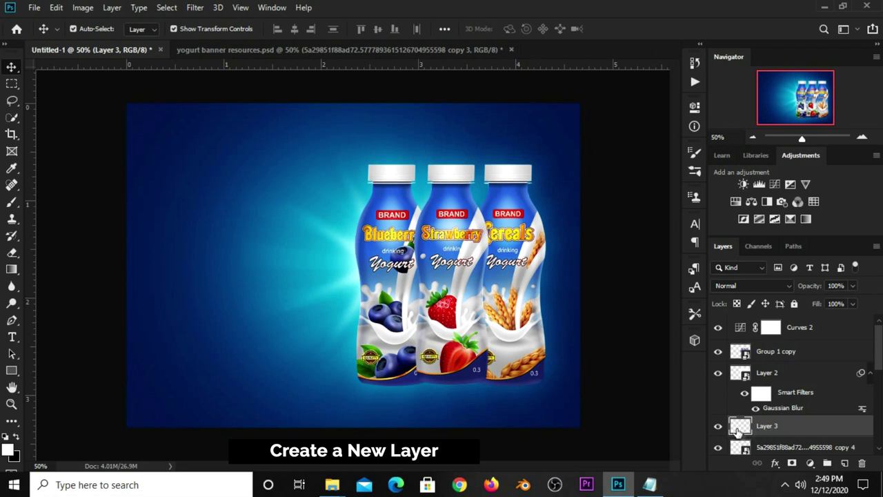
{"action": "left_click", "coordinate": [12, 202]}
{"action": "left_click", "coordinate": [48, 201]}
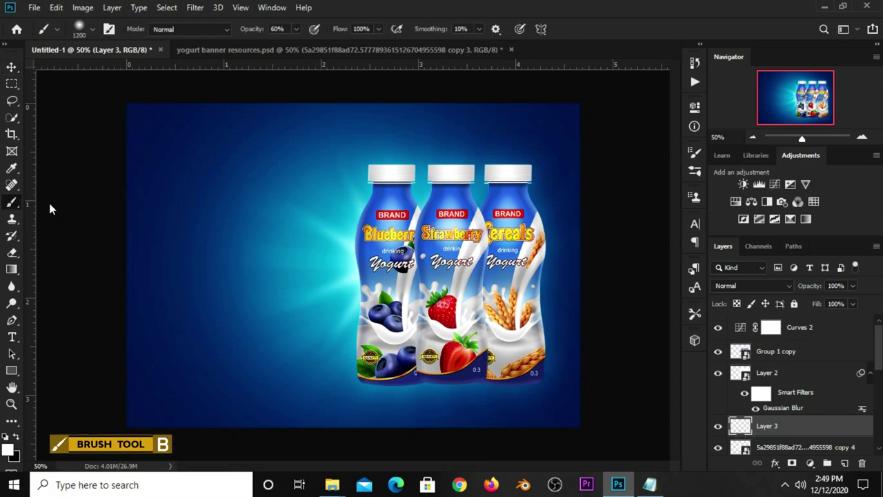
{"action": "left_click", "coordinate": [5, 437]}
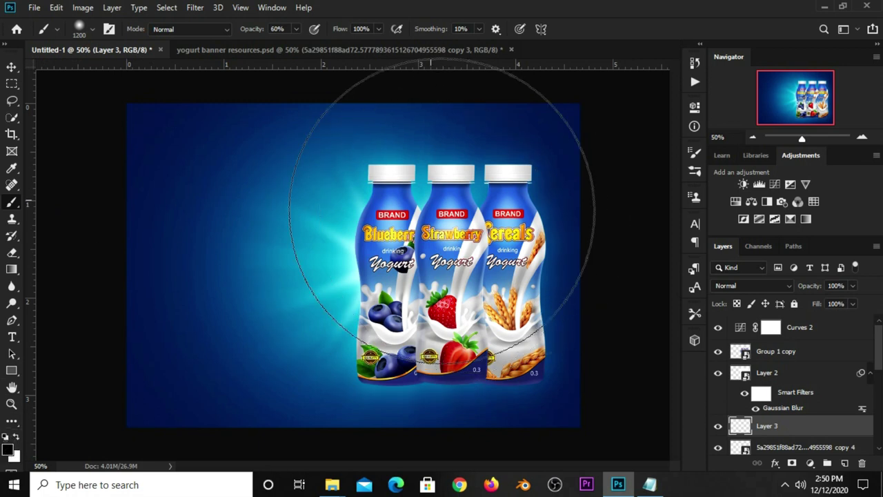
{"action": "left_click", "coordinate": [296, 29]}
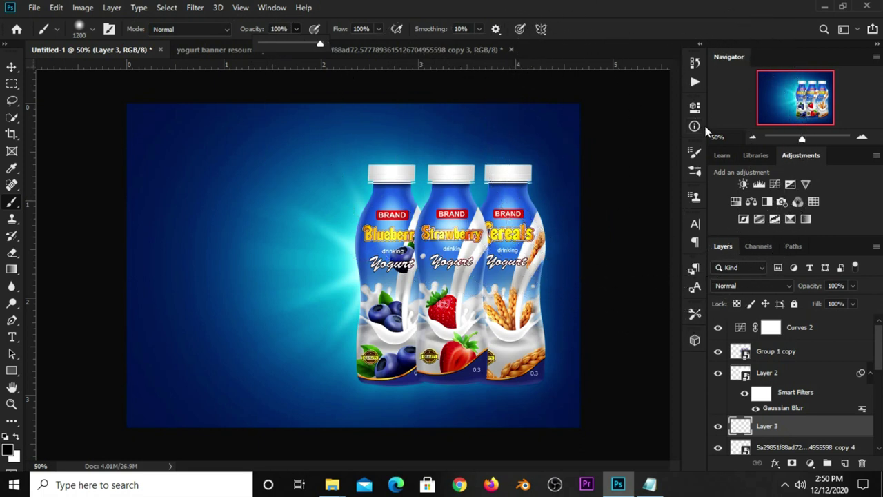
{"action": "left_click", "coordinate": [695, 152]}
With brush roundness 6 and size 800, paint a dark oval shadow beneath the bottles
{"action": "left_click", "coordinate": [694, 152]}
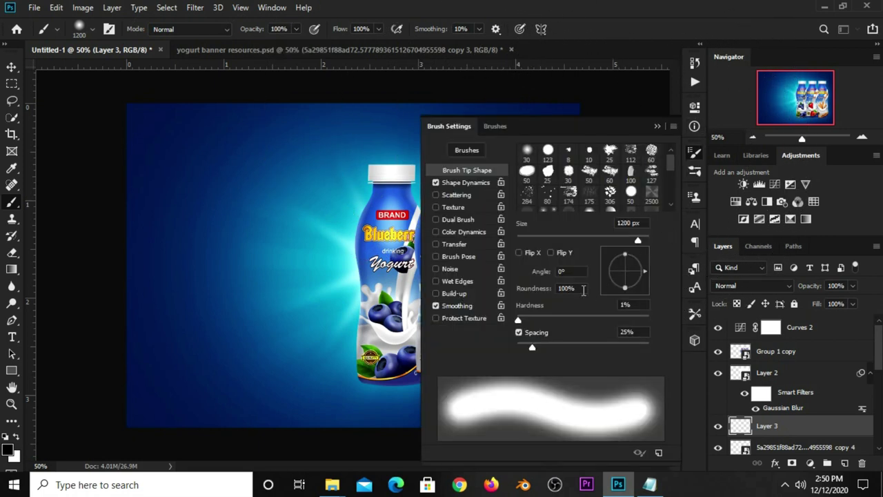
{"action": "left_click", "coordinate": [583, 290]}
{"action": "type", "text": "6"}
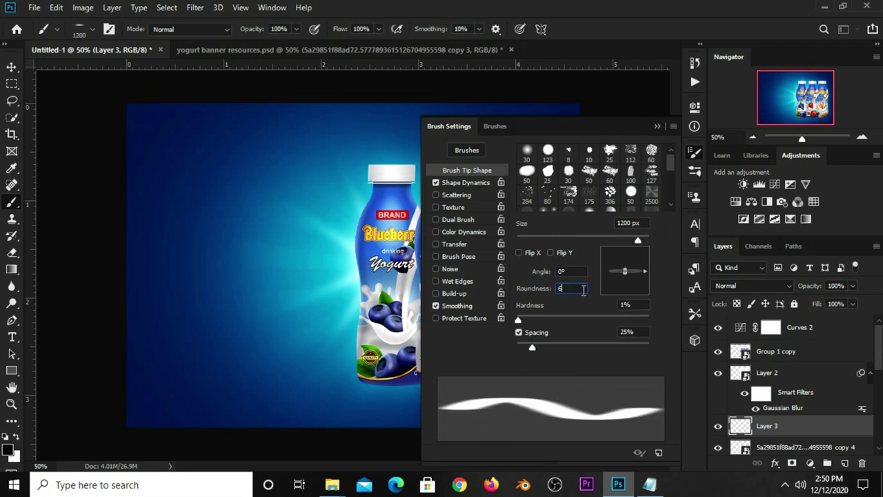
{"action": "left_click", "coordinate": [657, 126]}
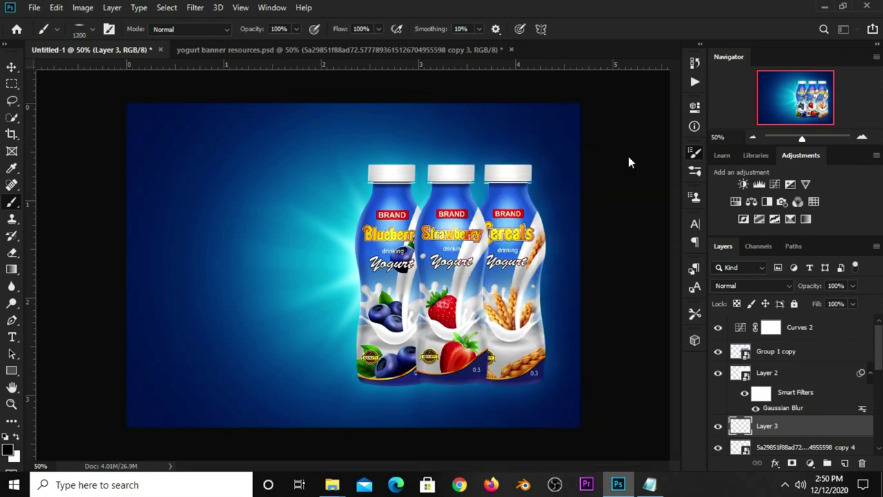
{"action": "key", "text": "bracketleft"}
{"action": "key", "text": "bracketleft"}
{"action": "key", "text": "bracketleft"}
{"action": "key", "text": "bracketleft"}
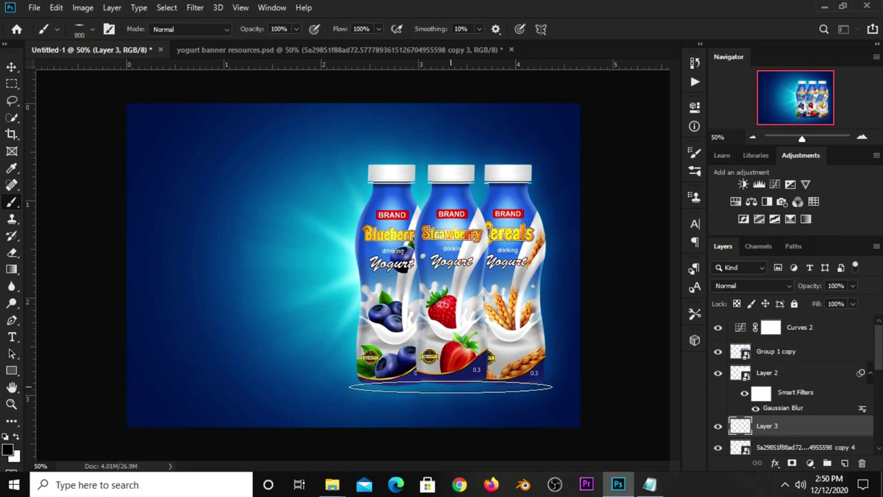
{"action": "left_click", "coordinate": [451, 387]}
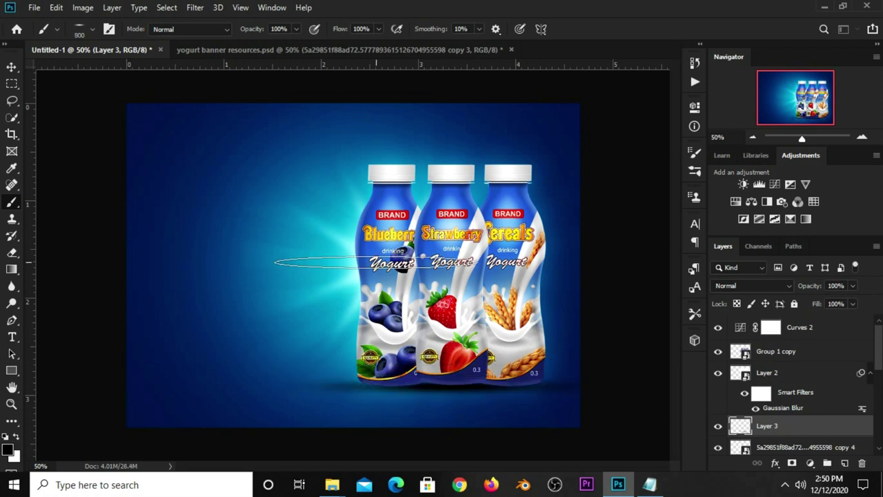
Narrow the shadow from its left side and shift it slightly under the bottles
{"action": "left_click", "coordinate": [12, 66]}
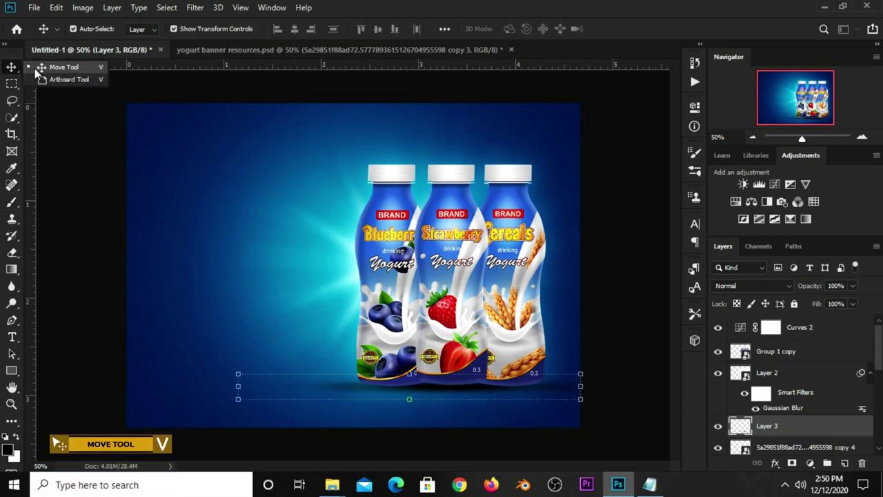
{"action": "left_click_drag", "start_coordinate": [238, 387], "coordinate": [286, 386]}
{"action": "key", "text": "Return"}
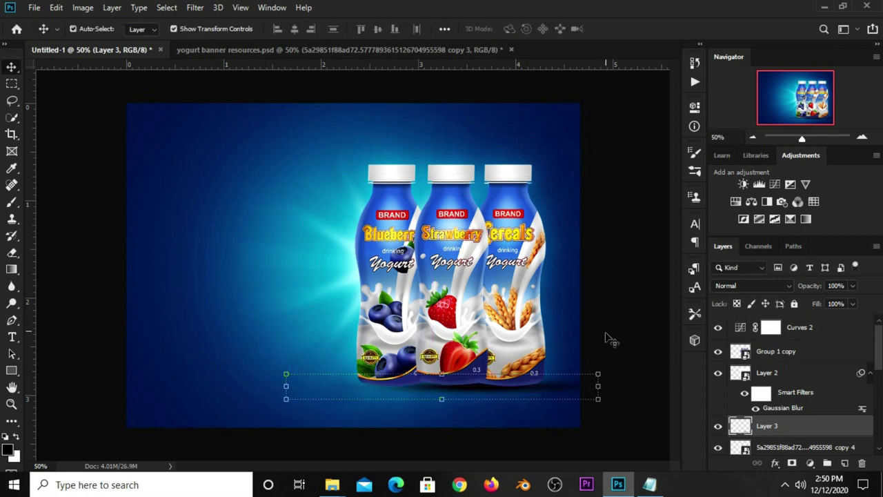
{"action": "left_click_drag", "start_coordinate": [559, 392], "coordinate": [543, 393]}
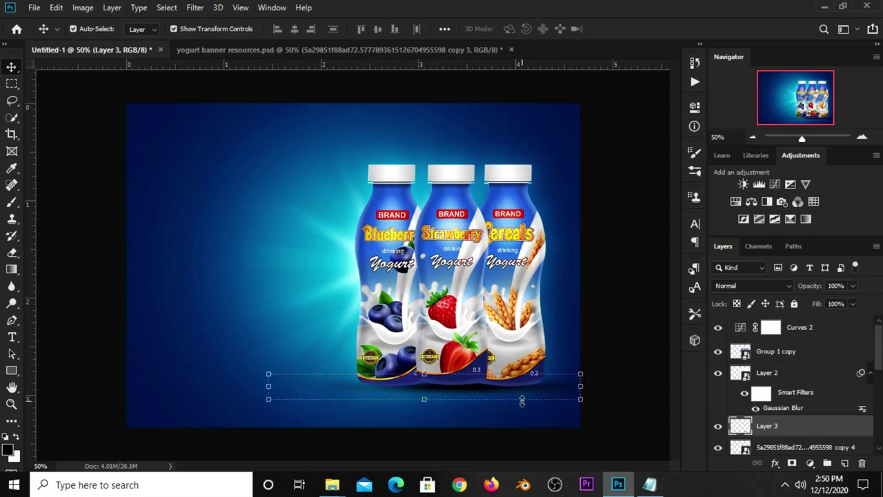
Transform Layer 3's shadow to about 105% width and trim its left side to centre it
{"action": "left_click", "coordinate": [444, 390]}
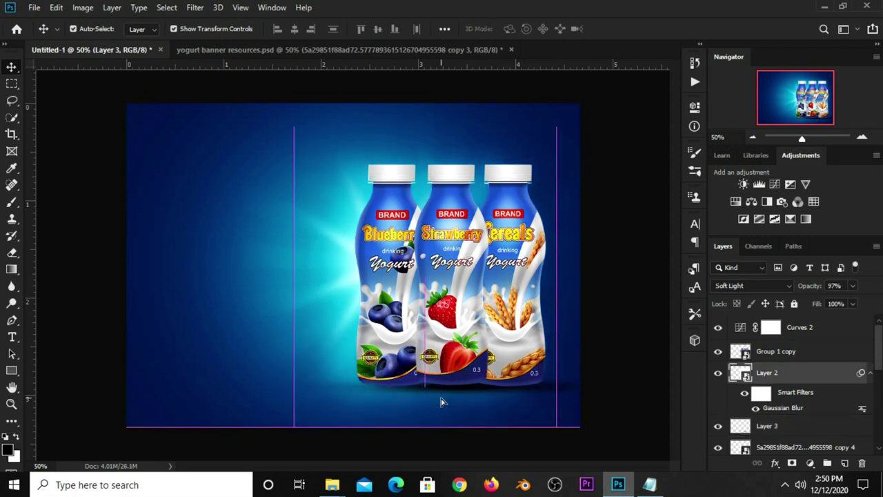
{"action": "left_click", "coordinate": [543, 388]}
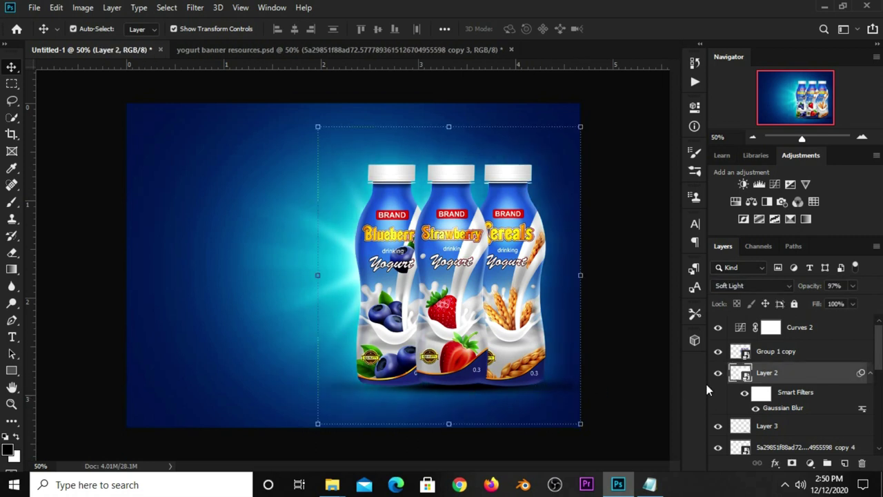
{"action": "left_click", "coordinate": [767, 427]}
{"action": "key", "text": "ctrl+t"}
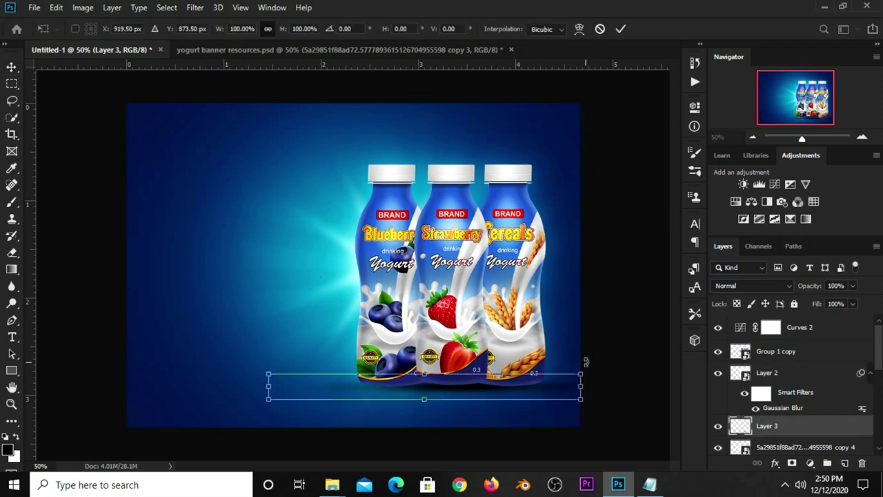
{"action": "key", "text": "Left"}
{"action": "key", "text": "Left"}
{"action": "key", "text": "Left"}
{"action": "key", "text": "Left"}
{"action": "key", "text": "Left"}
{"action": "key", "text": "Left"}
{"action": "key", "text": "Left"}
{"action": "key", "text": "Left"}
{"action": "key", "text": "Left"}
{"action": "key", "text": "Left"}
{"action": "key", "text": "Left"}
{"action": "key", "text": "Left"}
{"action": "key", "text": "Right"}
{"action": "key", "text": "Right"}
{"action": "left_click_drag", "start_coordinate": [578, 391], "coordinate": [592, 391]}
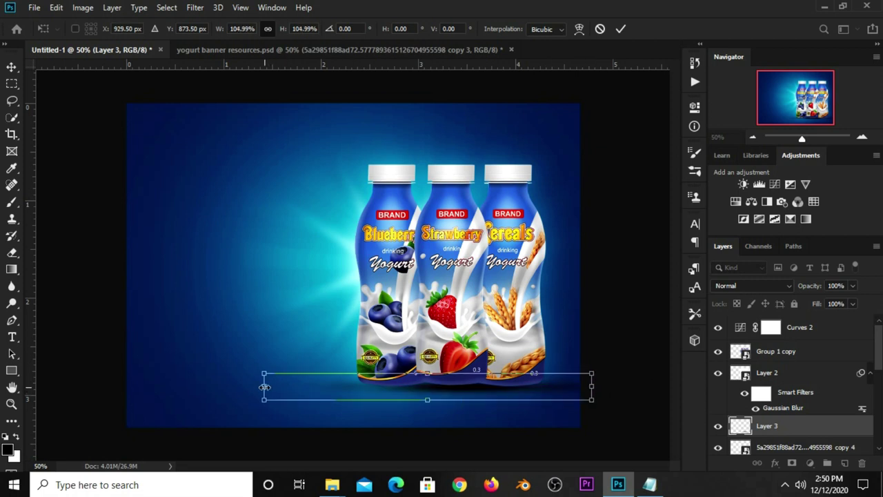
{"action": "left_click_drag", "start_coordinate": [265, 387], "coordinate": [280, 387]}
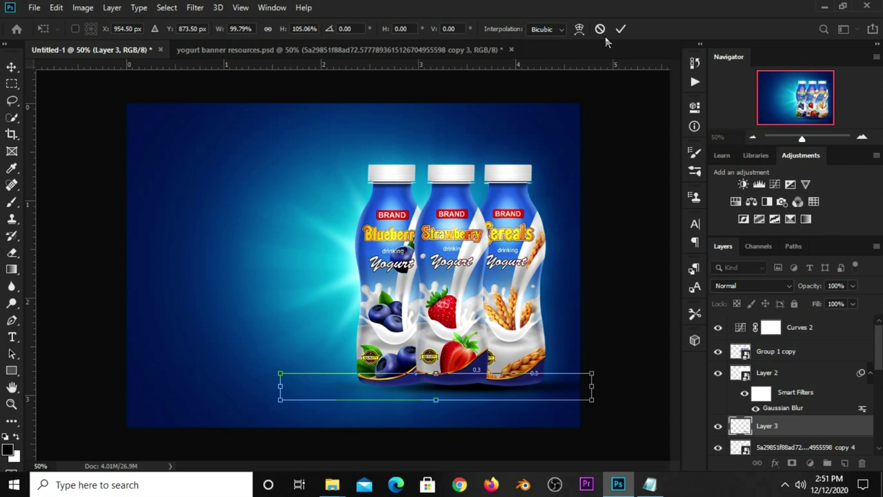
{"action": "key", "text": "Return"}
{"action": "left_click", "coordinate": [593, 293]}
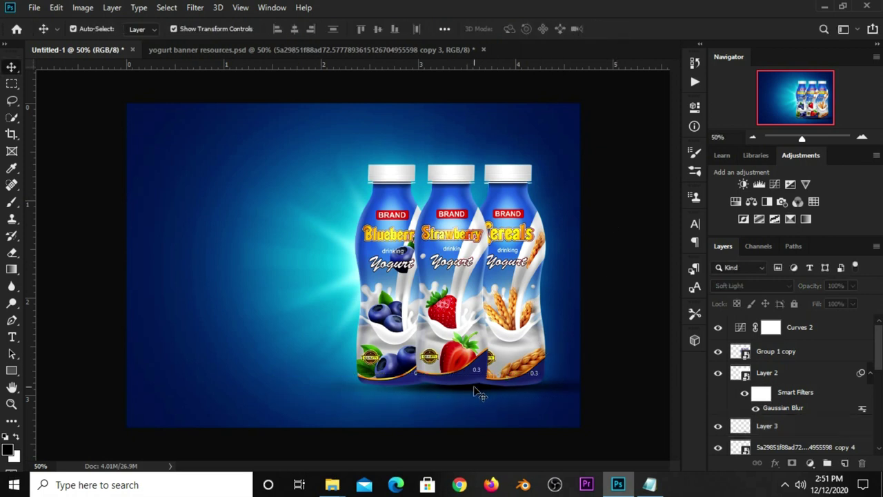
Compare the bottles and shadow visibility, then delete the Layer 3 shadow
{"action": "left_click", "coordinate": [786, 374]}
{"action": "left_click", "coordinate": [793, 354]}
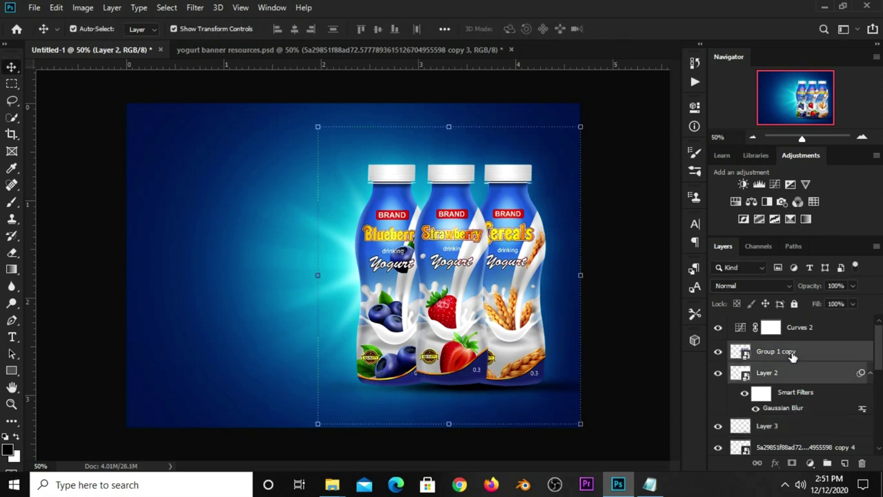
{"action": "left_click", "coordinate": [717, 372]}
{"action": "left_click", "coordinate": [718, 373]}
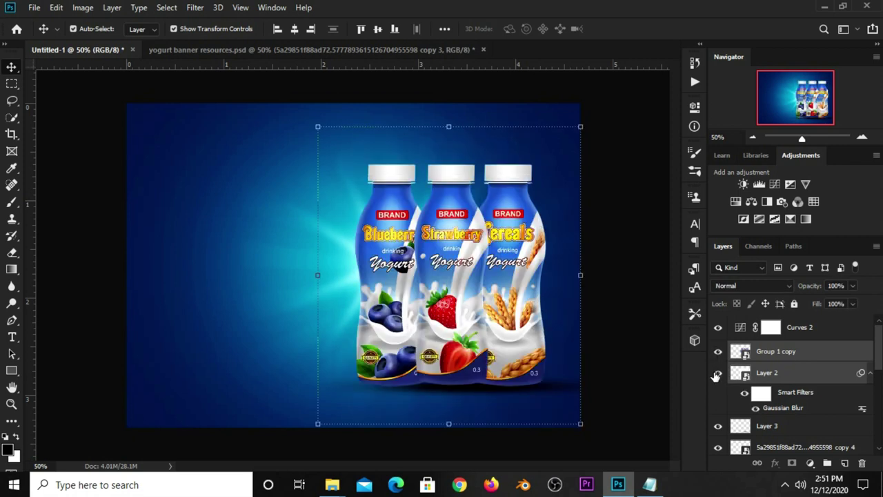
{"action": "left_click", "coordinate": [770, 428]}
{"action": "left_click", "coordinate": [717, 426]}
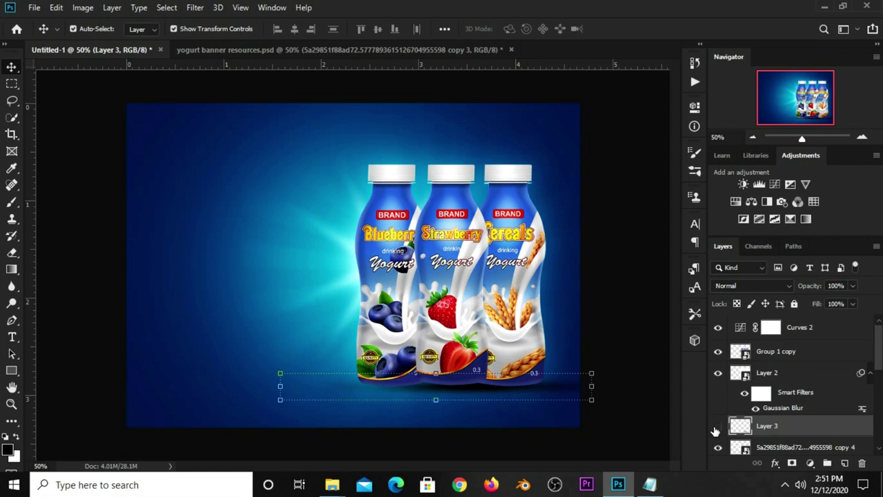
{"action": "left_click", "coordinate": [718, 425]}
{"action": "left_click", "coordinate": [862, 462]}
{"action": "left_click", "coordinate": [383, 187]}
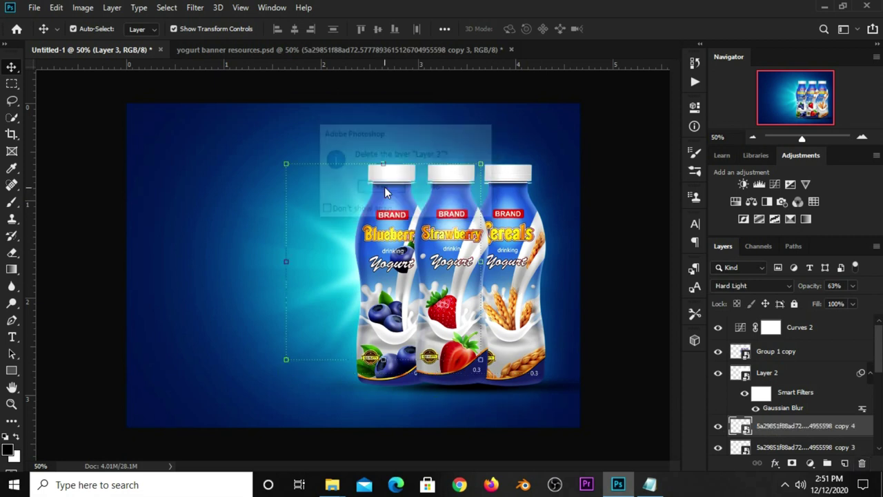
Group Group 1 copy, copy 4 and copy 3 into Group 2
{"action": "left_click", "coordinate": [772, 427]}
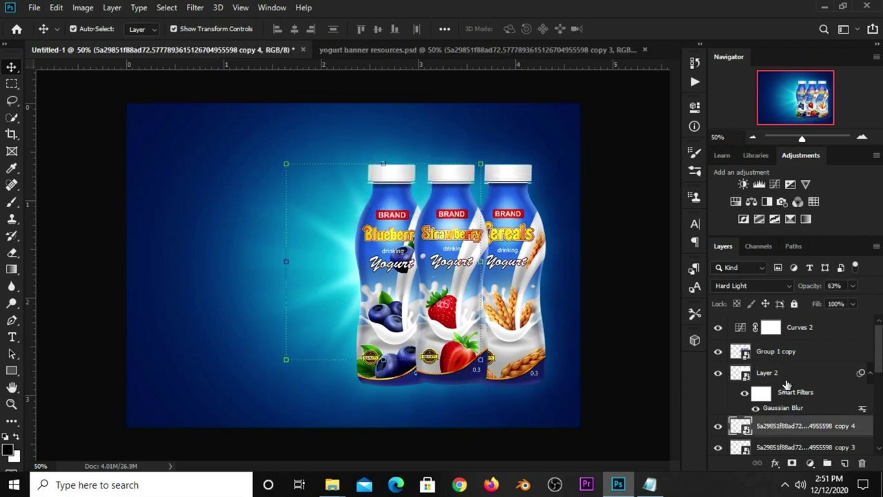
{"action": "left_click", "coordinate": [783, 353]}
{"action": "left_click", "coordinate": [783, 422], "text": "ctrl"}
{"action": "scroll", "coordinate": [778, 407], "scroll_direction": "down", "scroll_amount": 1}
{"action": "left_click", "coordinate": [776, 422], "text": "ctrl"}
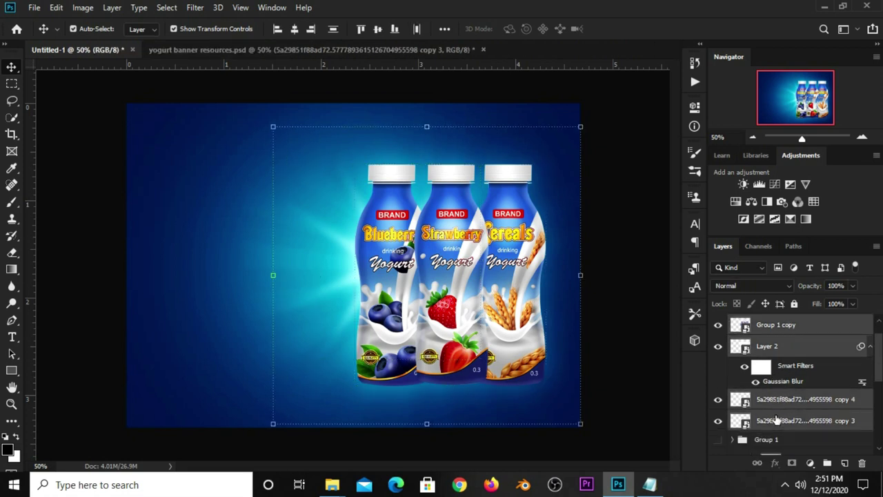
{"action": "key", "text": "ctrl+g"}
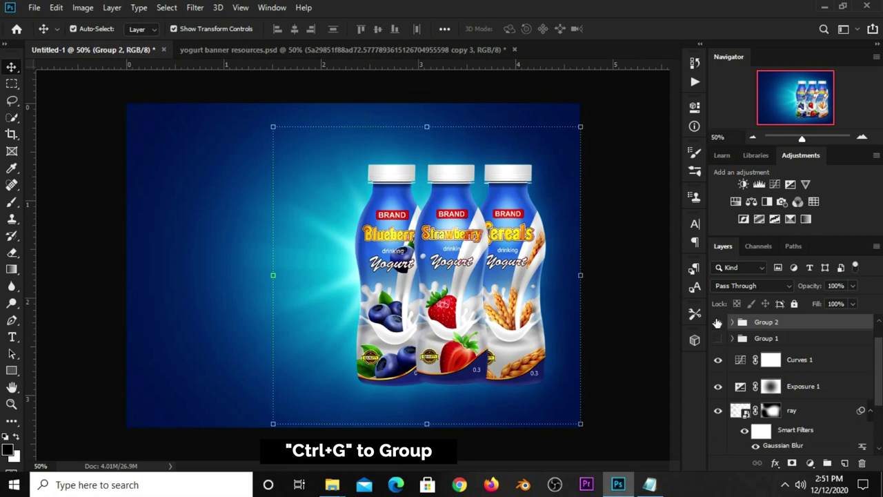
{"action": "left_click", "coordinate": [717, 322]}
{"action": "left_click", "coordinate": [718, 323]}
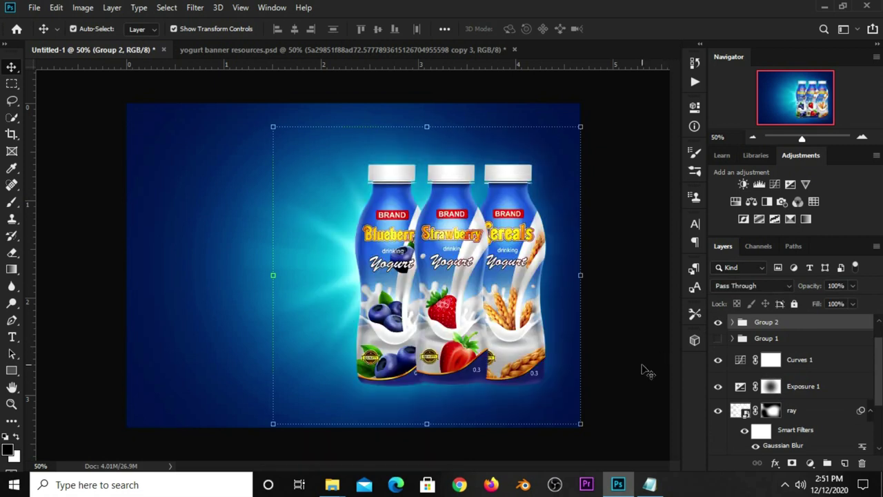
Add a new empty layer above Group 1
{"action": "left_click", "coordinate": [647, 371]}
{"action": "left_click", "coordinate": [787, 340]}
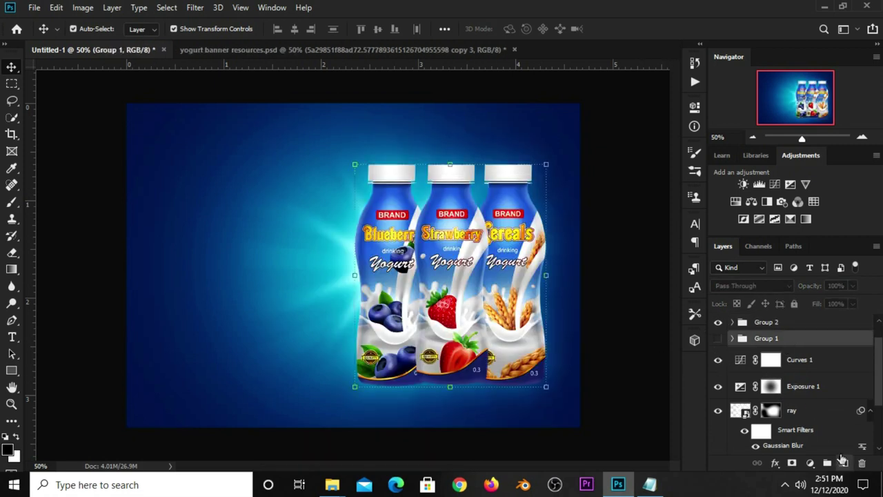
{"action": "left_click", "coordinate": [843, 462]}
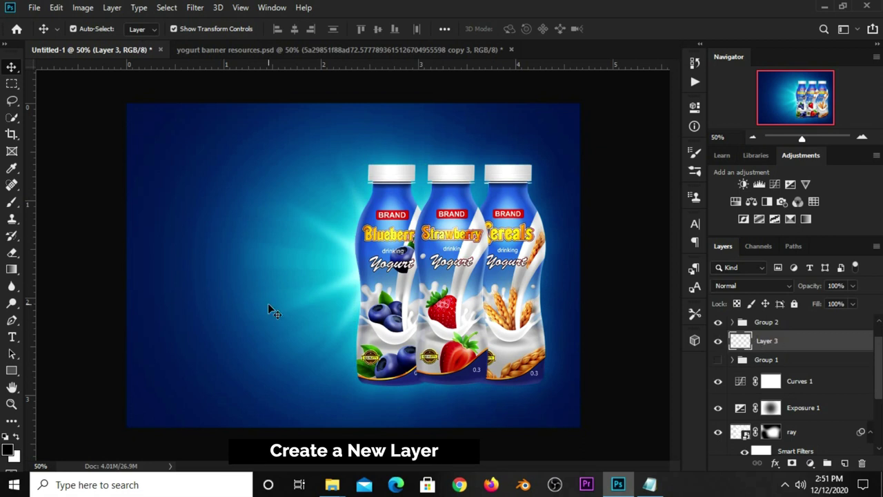
Paint a dark shadow beneath the bottles with a 900 px flat elliptical brush
{"action": "left_click", "coordinate": [12, 202]}
{"action": "left_click", "coordinate": [56, 202]}
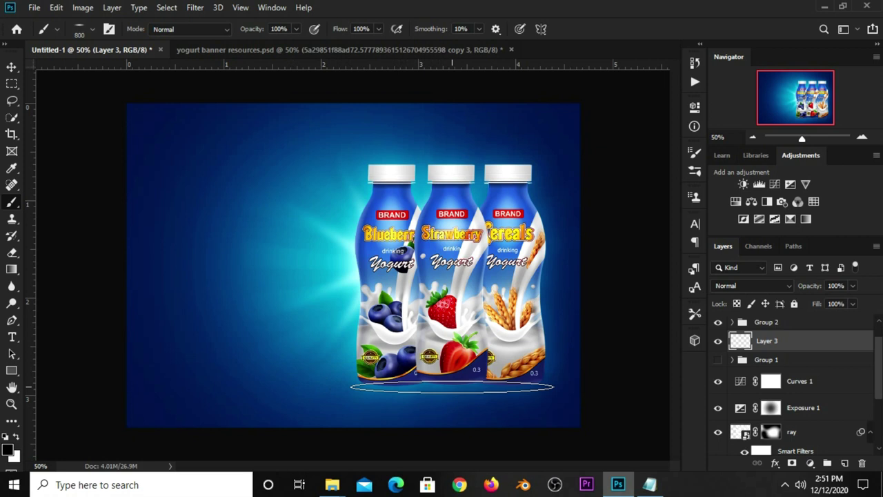
{"action": "key", "text": "bracketright"}
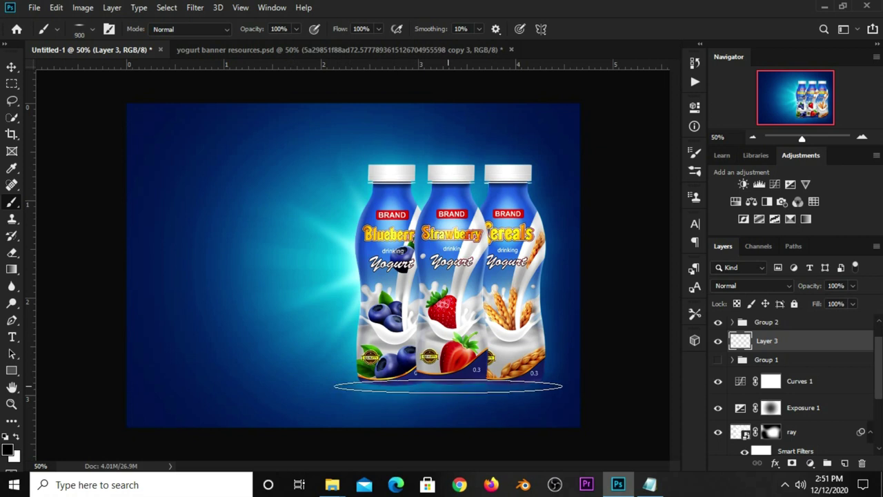
{"action": "left_click", "coordinate": [448, 386]}
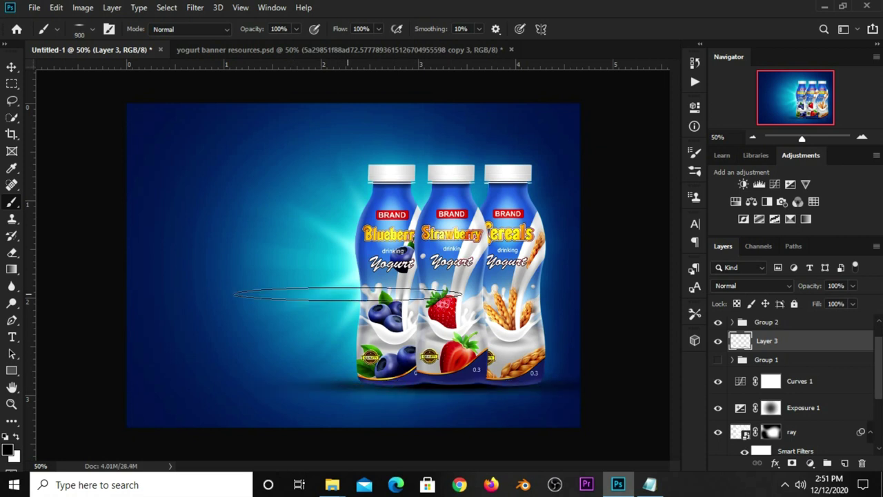
Set the shadow layer to 77% opacity and narrow its left side
{"action": "left_click", "coordinate": [12, 68]}
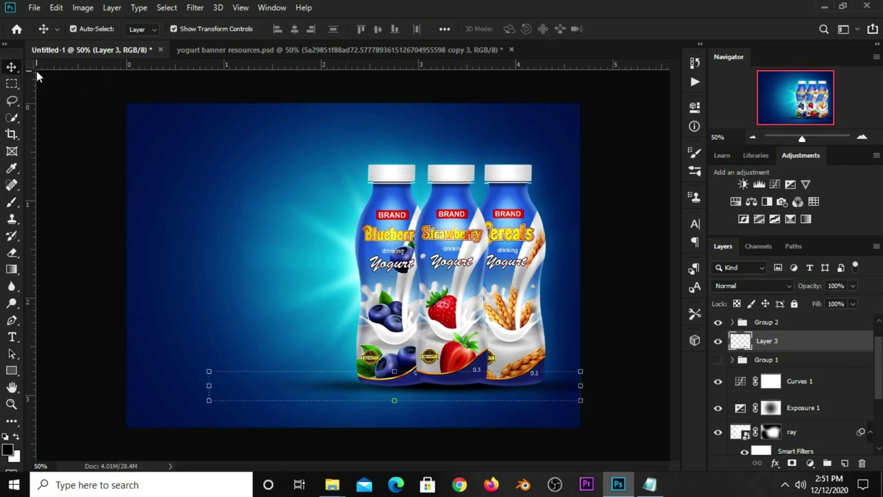
{"action": "left_click", "coordinate": [853, 286]}
{"action": "left_click", "coordinate": [830, 302]}
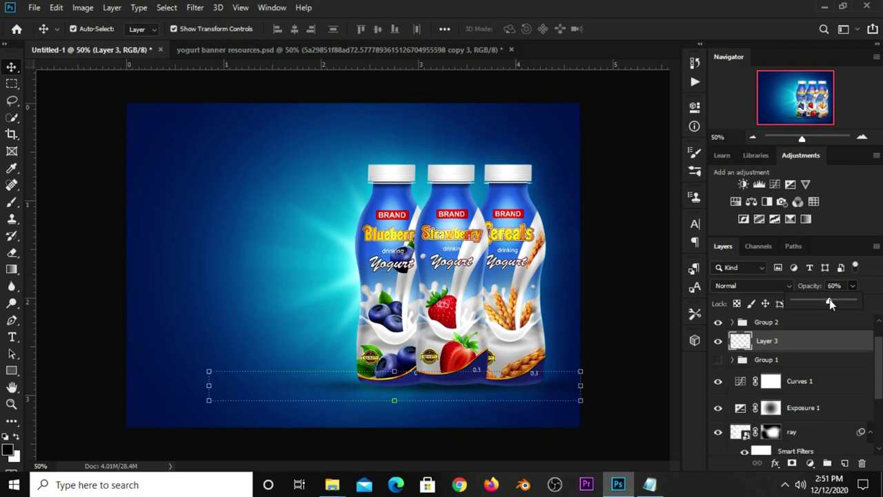
{"action": "left_click_drag", "start_coordinate": [838, 304], "coordinate": [841, 302]}
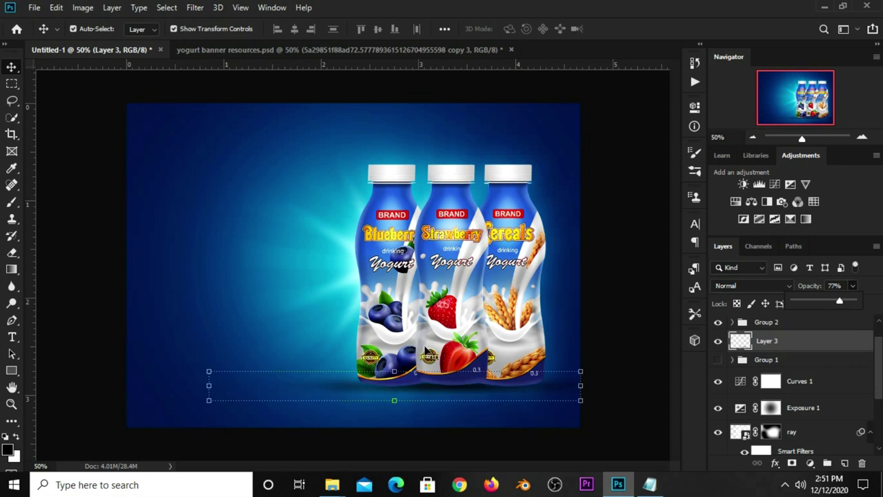
{"action": "left_click_drag", "start_coordinate": [200, 390], "coordinate": [232, 383]}
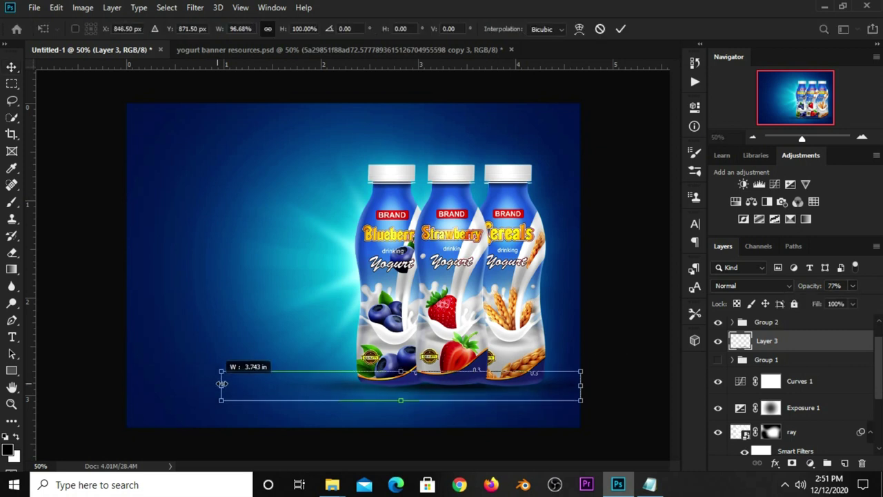
{"action": "key", "text": "Return"}
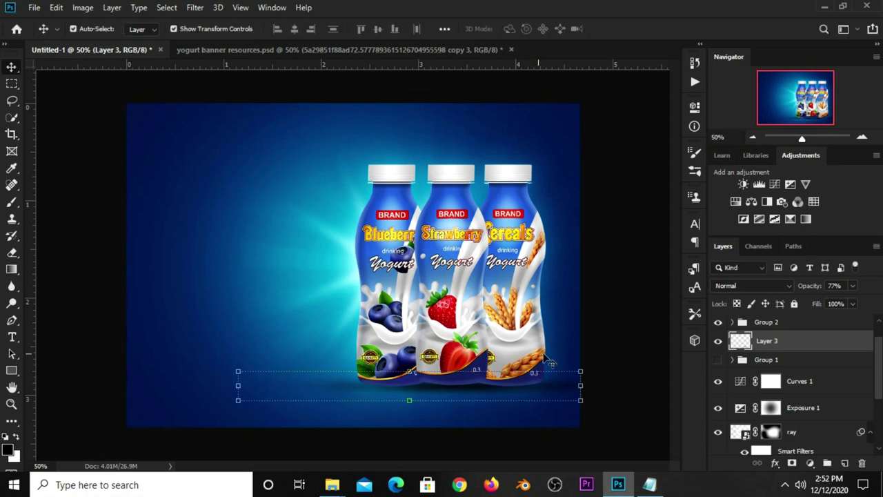
{"action": "left_click", "coordinate": [594, 328]}
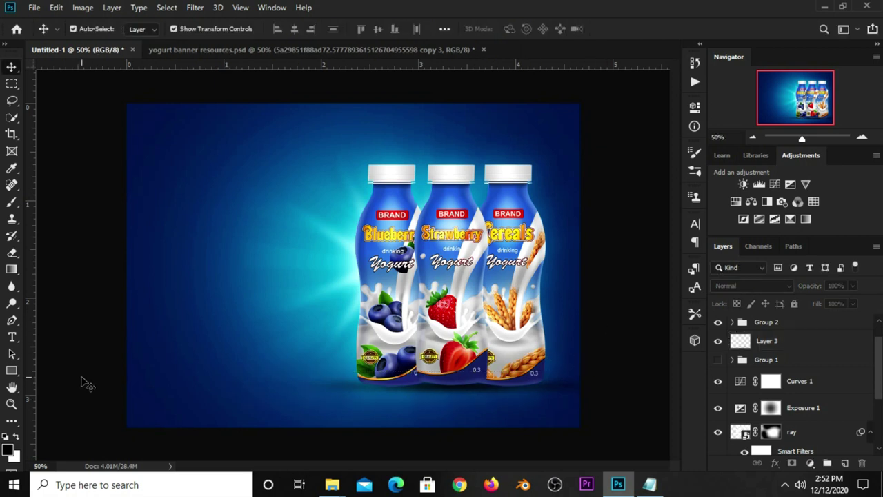
Add two vertical guides on the banner's left, then select 'a mega promo' in Notepad
{"action": "mouse_move", "coordinate": [29, 403]}
{"action": "left_mouse_down"}
{"action": "mouse_move", "coordinate": [317, 384]}
{"action": "mouse_move", "coordinate": [311, 371]}
{"action": "left_mouse_up"}
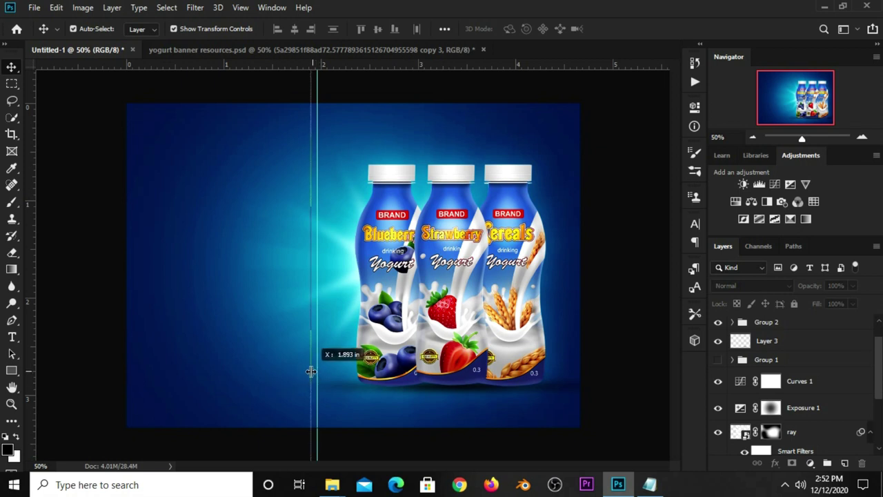
{"action": "left_click_drag", "start_coordinate": [29, 389], "coordinate": [150, 383]}
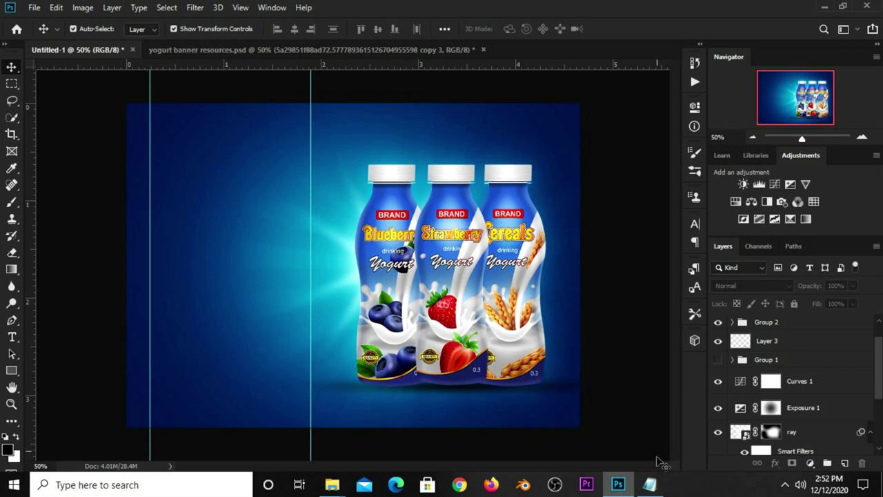
{"action": "left_click", "coordinate": [650, 484]}
{"action": "double_click", "coordinate": [525, 236]}
{"action": "left_click_drag", "start_coordinate": [525, 235], "coordinate": [454, 239]}
Copy the 'a mega promo' line from Notepad and return to the banner
{"action": "right_click", "coordinate": [453, 239]}
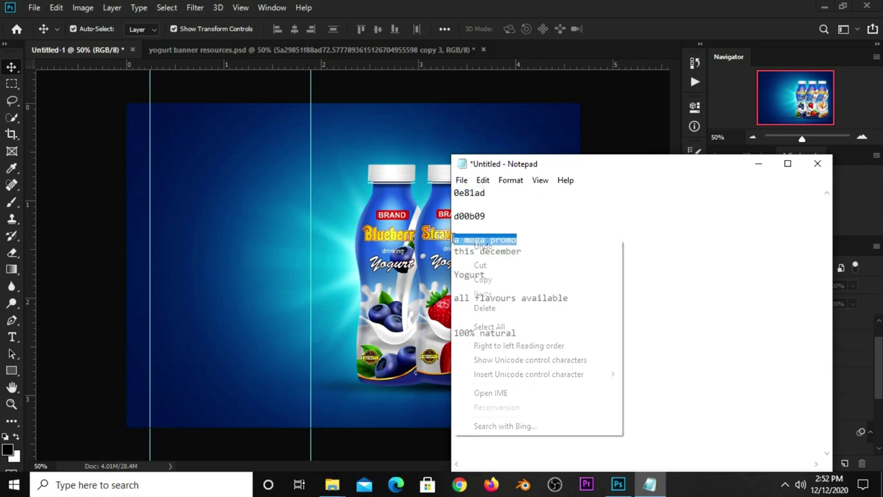
{"action": "left_click", "coordinate": [492, 281]}
{"action": "left_click", "coordinate": [595, 46]}
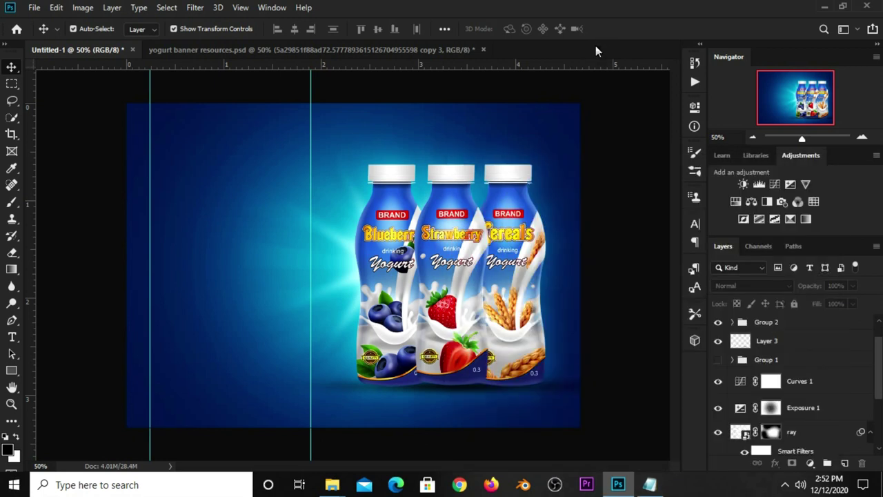
Add white (ffffff) text 'a mega promo' in the banner's upper left
{"action": "left_click", "coordinate": [14, 340]}
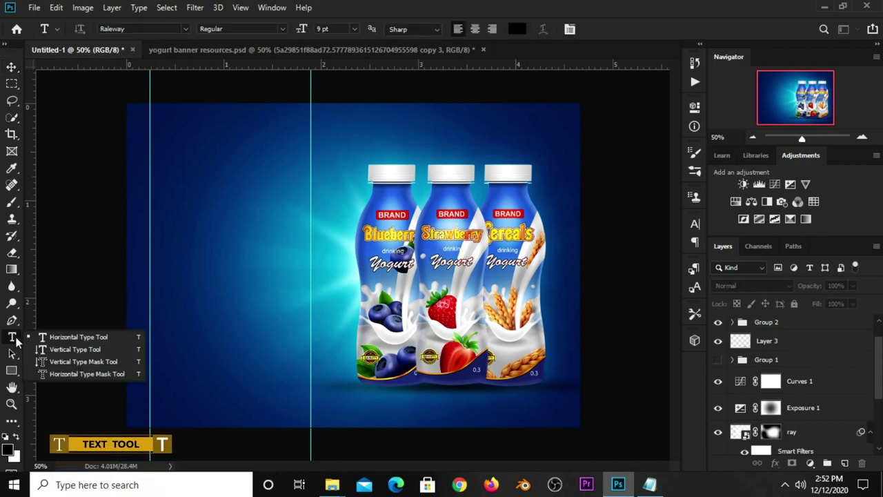
{"action": "left_click", "coordinate": [516, 29]}
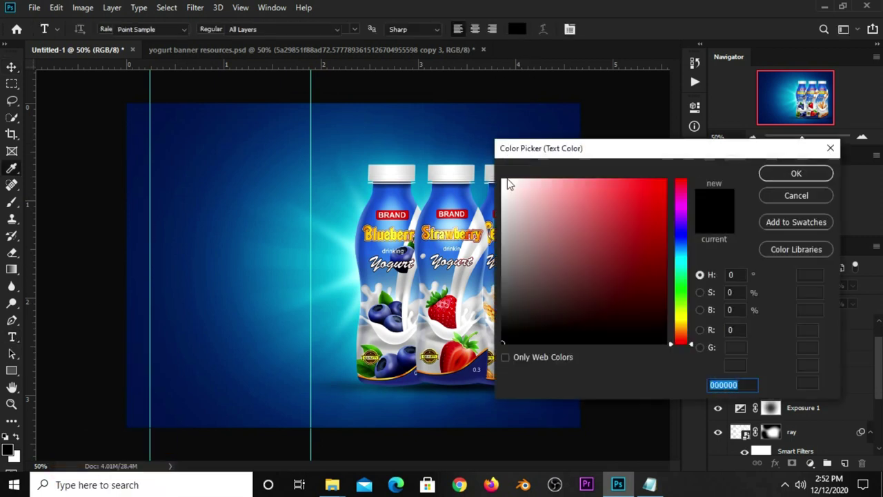
{"action": "type", "text": "ffffff"}
{"action": "left_click", "coordinate": [776, 175]}
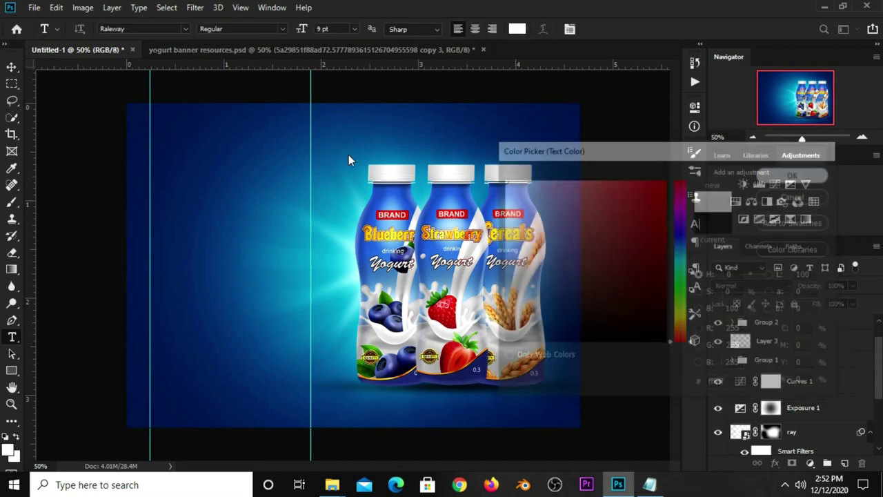
{"action": "left_click", "coordinate": [185, 170]}
{"action": "type", "text": "a mega promo"}
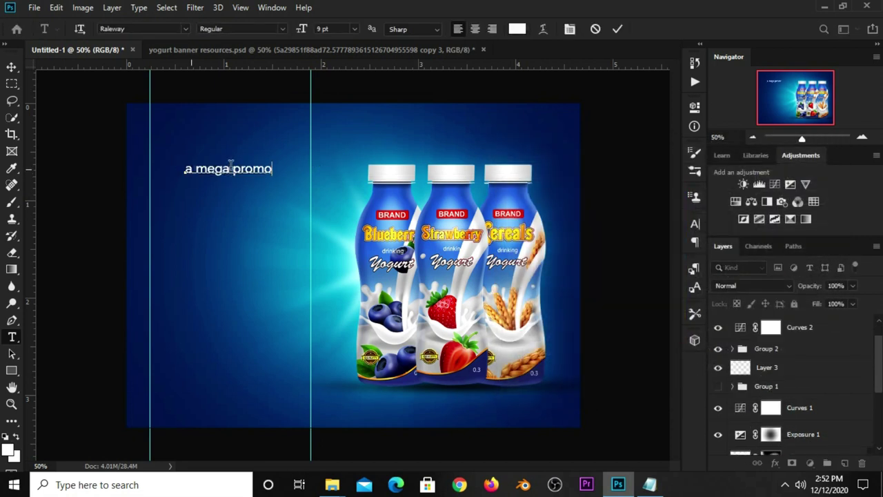
{"action": "left_click", "coordinate": [617, 28]}
Make the promo line All Caps with tracking 50
{"action": "key", "text": "v"}
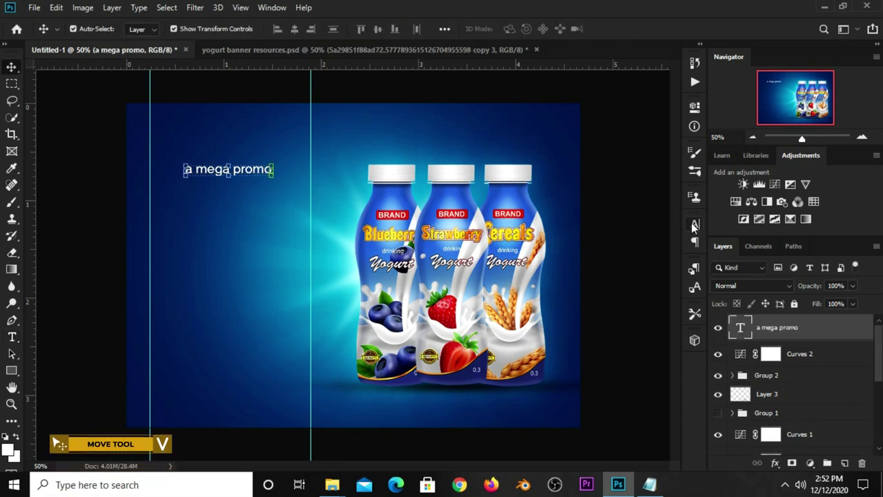
{"action": "left_click", "coordinate": [695, 225]}
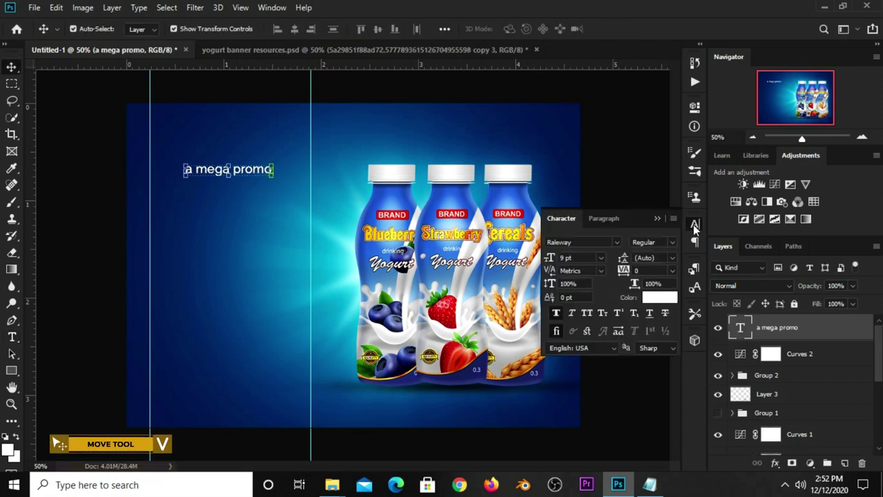
{"action": "left_click", "coordinate": [587, 313]}
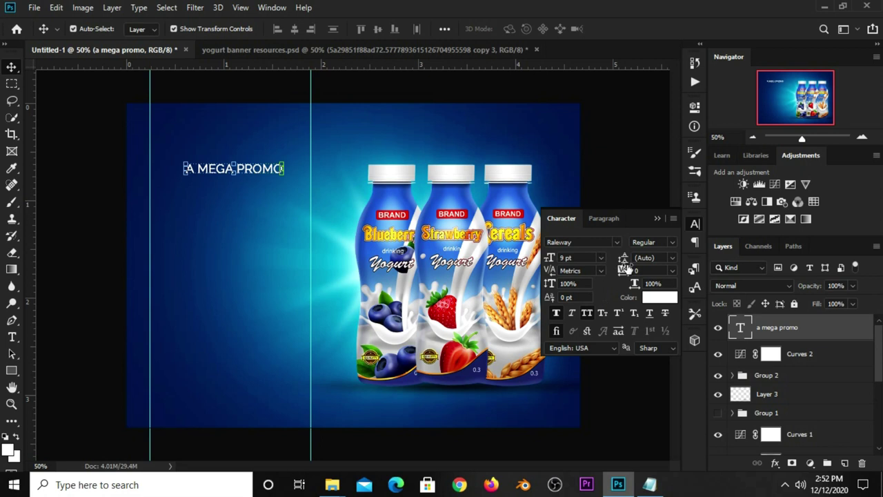
{"action": "left_click", "coordinate": [588, 256]}
{"action": "type", "text": "7"}
{"action": "left_click", "coordinate": [672, 269]}
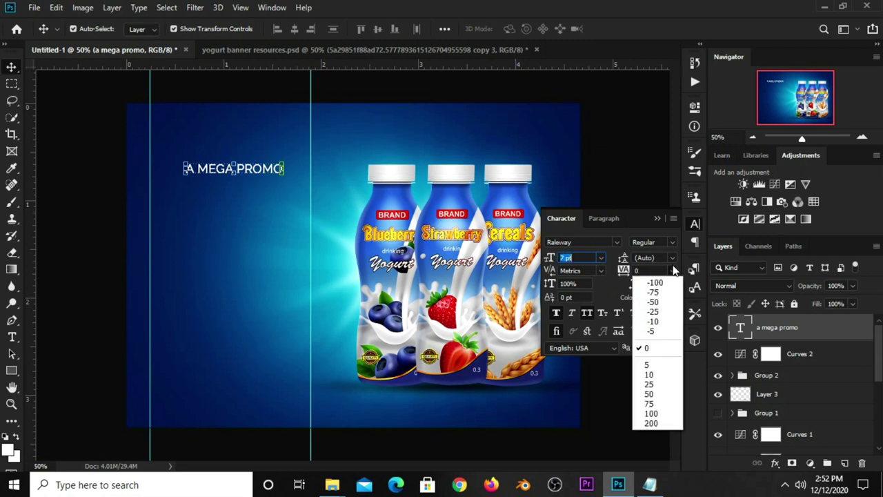
{"action": "left_click", "coordinate": [658, 393]}
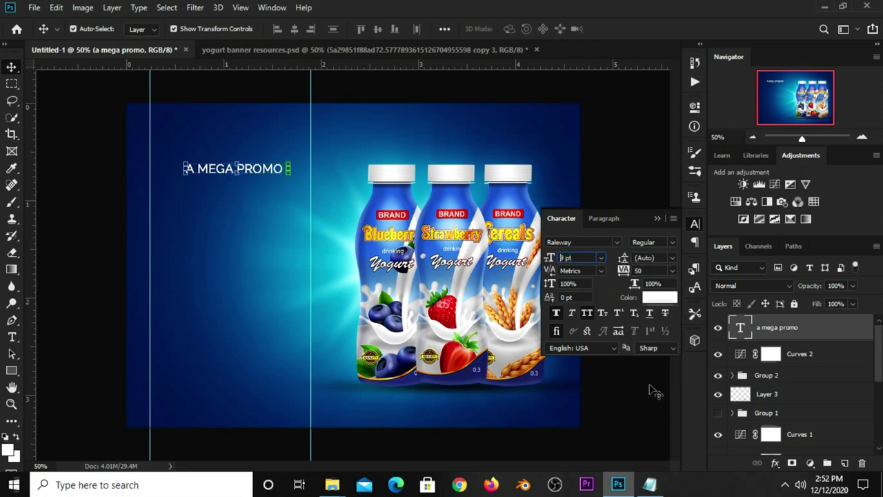
{"action": "left_click", "coordinate": [657, 218]}
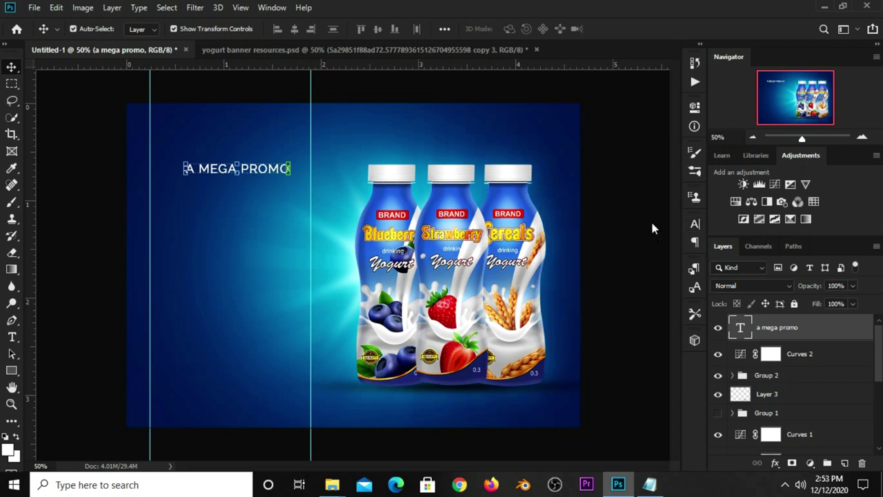
Set the promo text size to 7 pt
{"action": "left_click", "coordinate": [695, 222]}
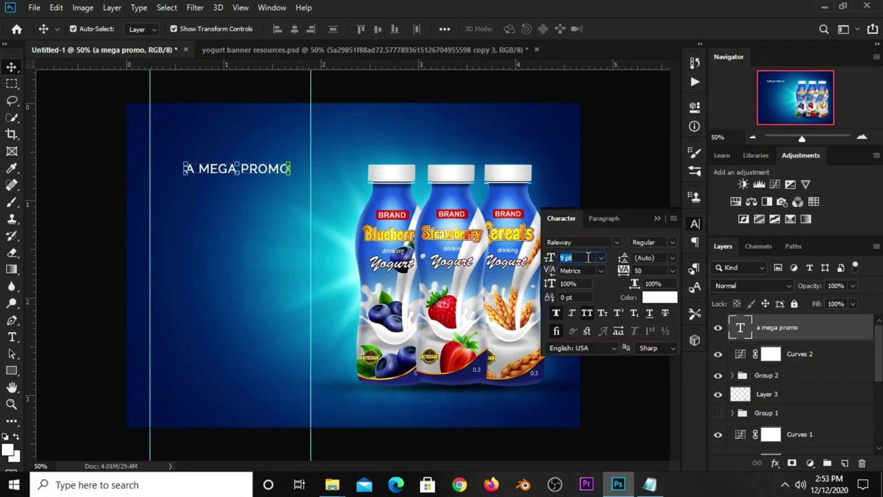
{"action": "type", "text": "7"}
{"action": "key", "text": "Return"}
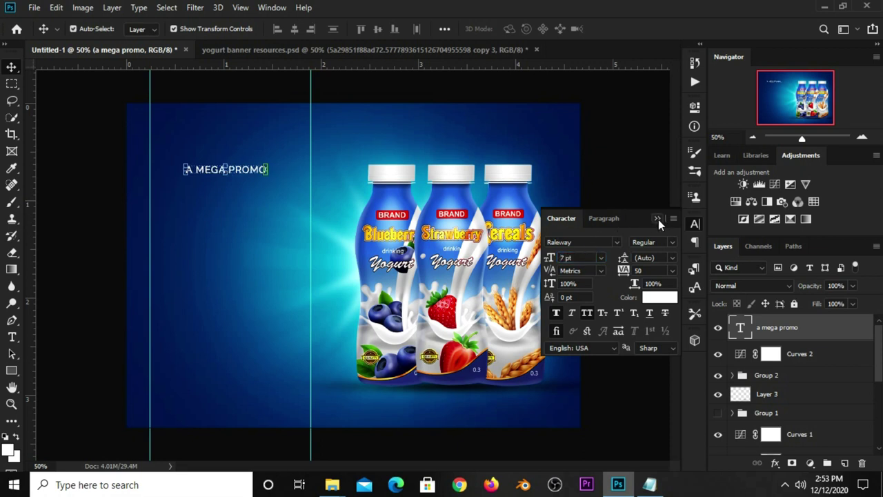
{"action": "left_click", "coordinate": [659, 220]}
{"action": "left_click", "coordinate": [298, 200]}
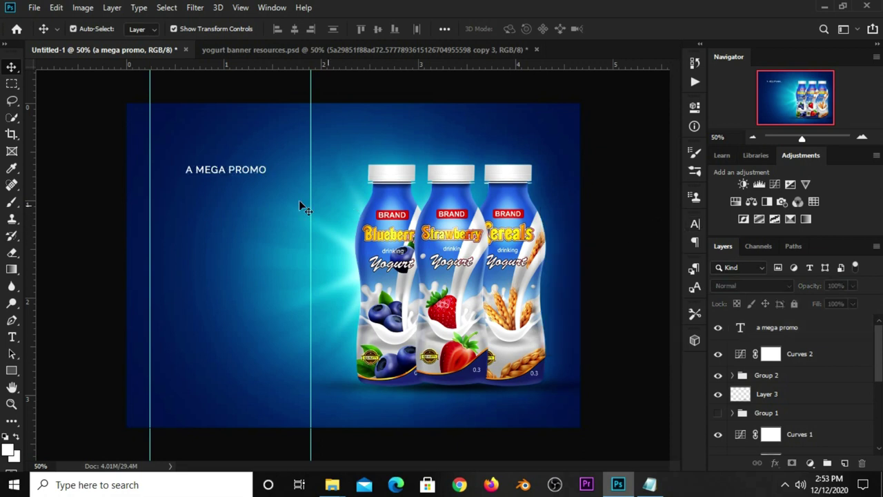
Duplicate the A MEGA PROMO line just below it and copy 'this december' from Notepad
{"action": "left_click", "coordinate": [238, 173]}
{"action": "left_click_drag", "start_coordinate": [238, 173], "coordinate": [233, 205]}
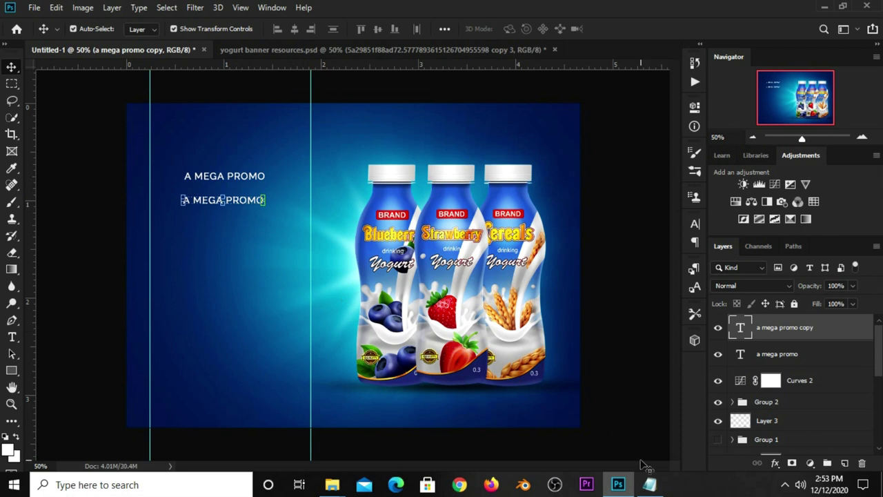
{"action": "left_click", "coordinate": [649, 484]}
{"action": "left_click_drag", "start_coordinate": [521, 251], "coordinate": [454, 251]}
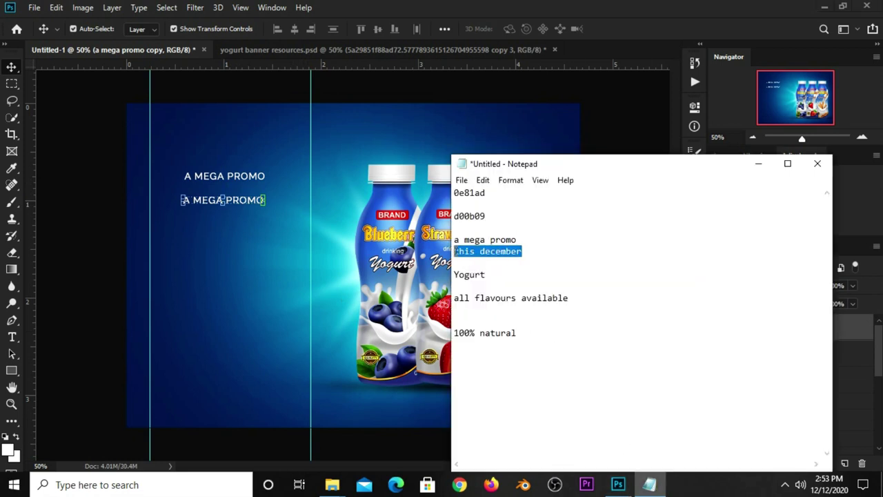
{"action": "right_click", "coordinate": [467, 250]}
{"action": "left_click", "coordinate": [487, 290]}
{"action": "left_click", "coordinate": [591, 118]}
Replace the duplicate line's text with the pasted THIS DECEMBER
{"action": "left_click", "coordinate": [12, 337]}
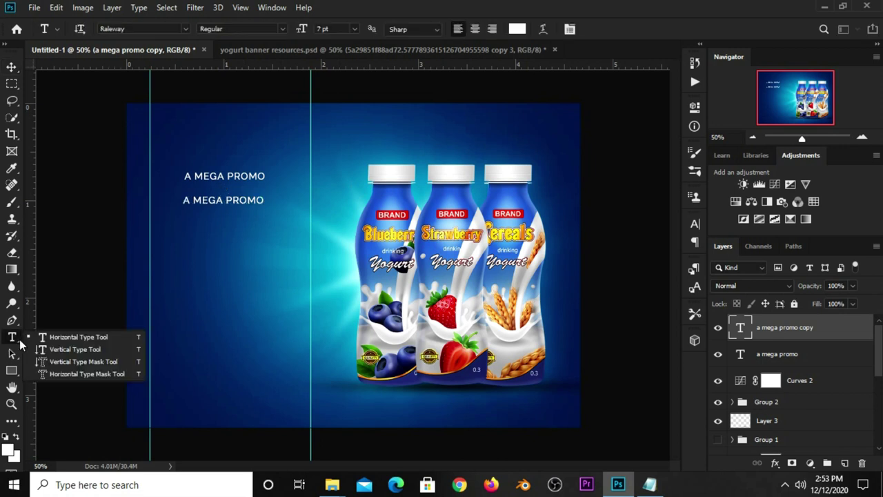
{"action": "left_click", "coordinate": [44, 338]}
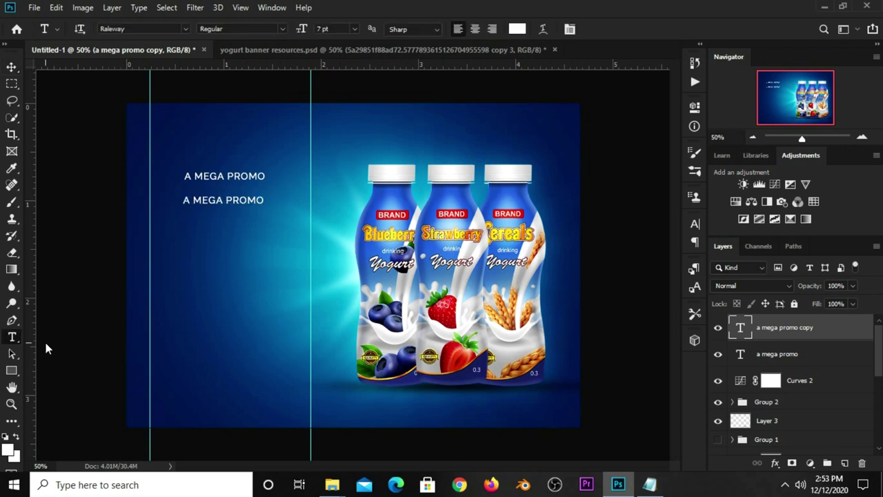
{"action": "left_click", "coordinate": [215, 199]}
{"action": "key", "text": "ctrl+a"}
{"action": "key", "text": "ctrl+v"}
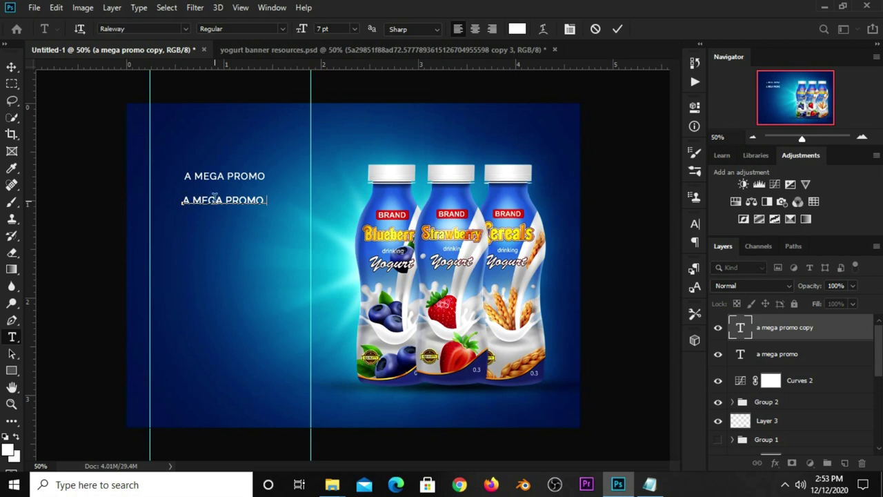
{"action": "left_click", "coordinate": [616, 32]}
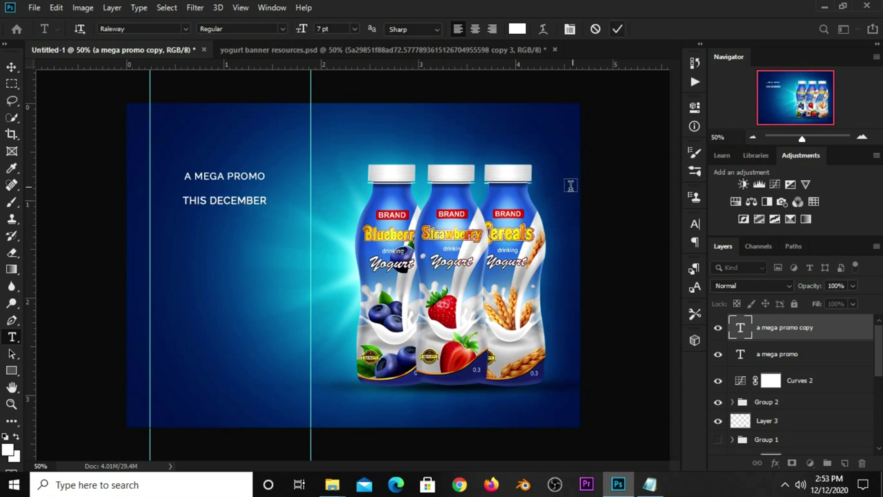
Set THIS DECEMBER to Bold, 9 pt, tracking 0, and move it snugly under A MEGA PROMO
{"action": "key", "text": "v"}
{"action": "left_click", "coordinate": [696, 224]}
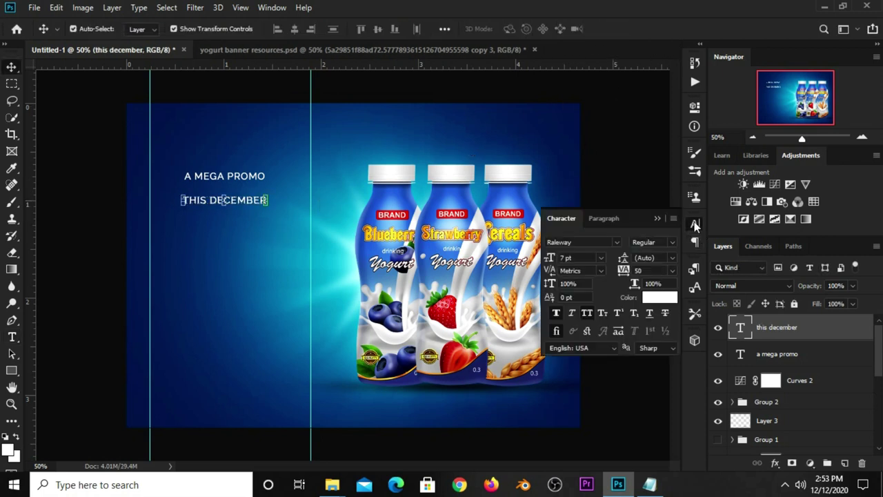
{"action": "left_click", "coordinate": [669, 241]}
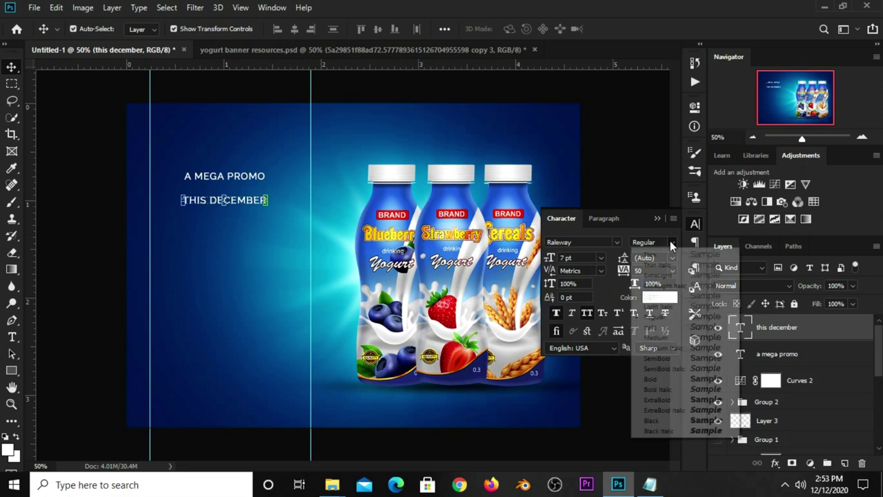
{"action": "left_click", "coordinate": [672, 381]}
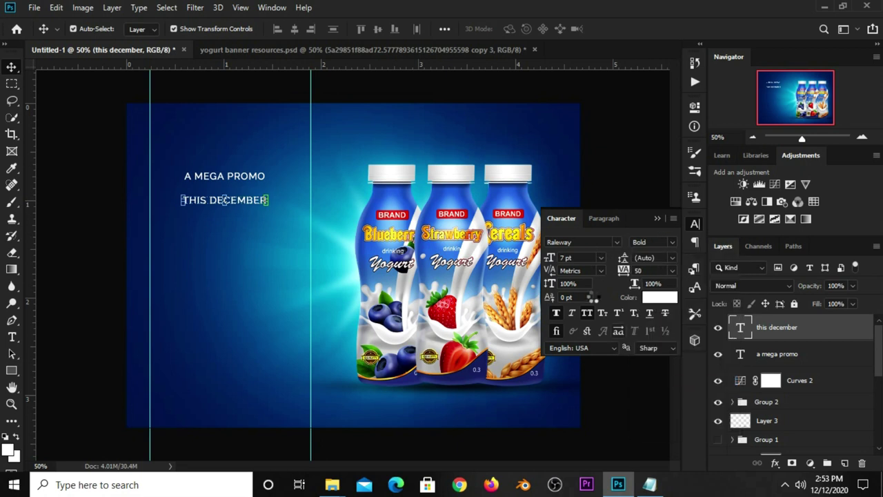
{"action": "left_click", "coordinate": [582, 258]}
{"action": "type", "text": "9"}
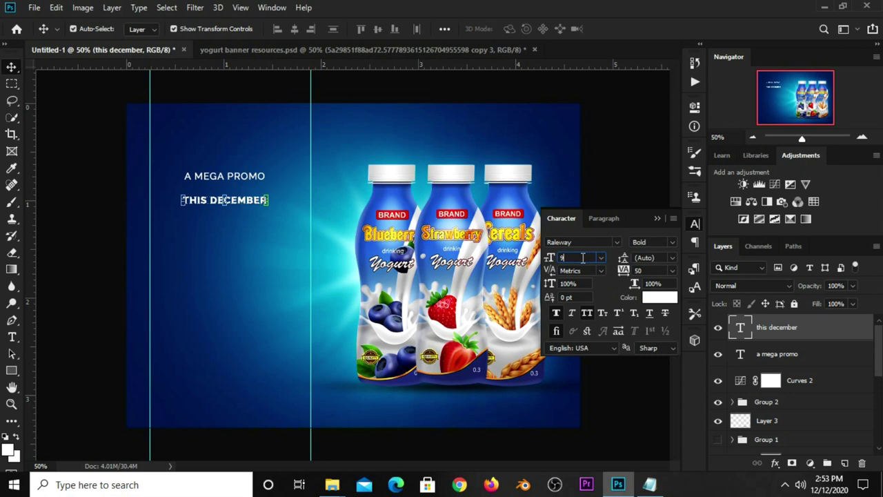
{"action": "key", "text": "Return"}
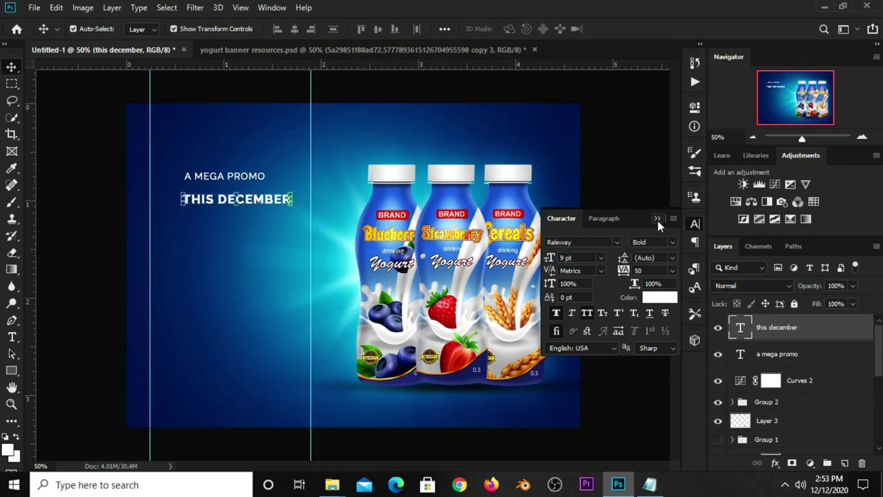
{"action": "left_click", "coordinate": [673, 270]}
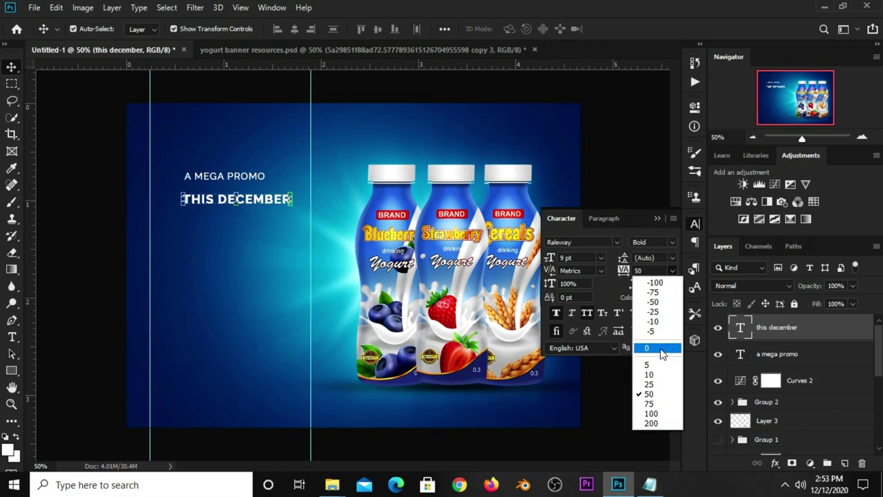
{"action": "left_click", "coordinate": [653, 352]}
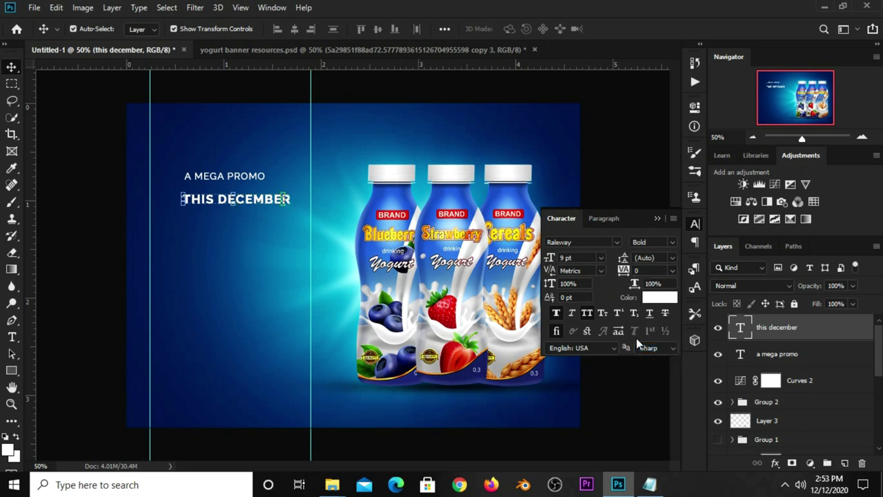
{"action": "left_click", "coordinate": [658, 219]}
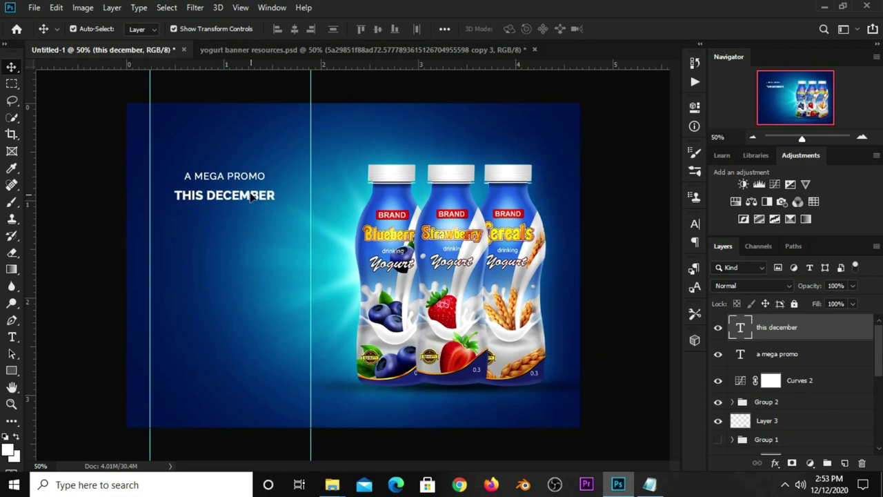
{"action": "left_click_drag", "start_coordinate": [262, 201], "coordinate": [249, 198]}
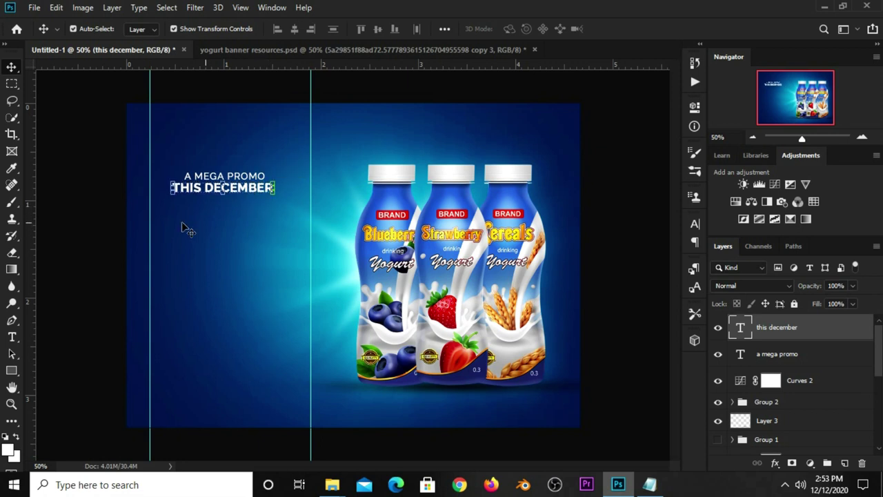
{"action": "left_click", "coordinate": [76, 195]}
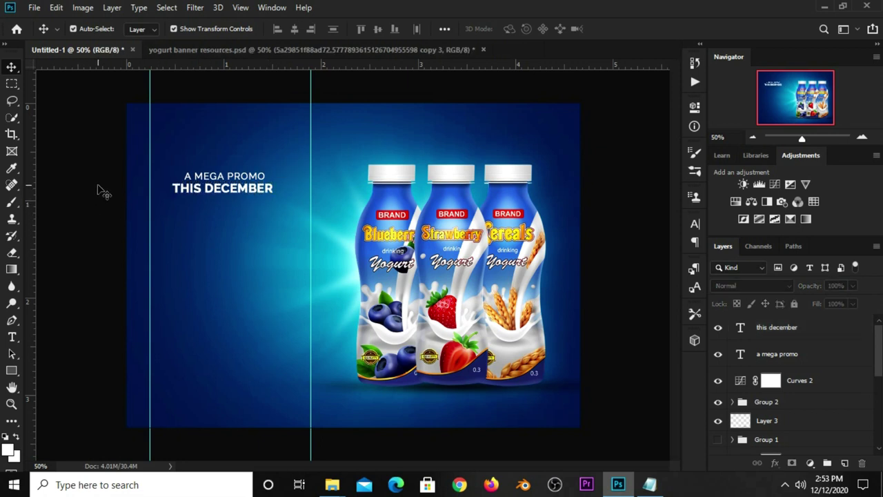
Copy the word Yogurt from the Notepad notes
{"action": "left_click", "coordinate": [649, 484]}
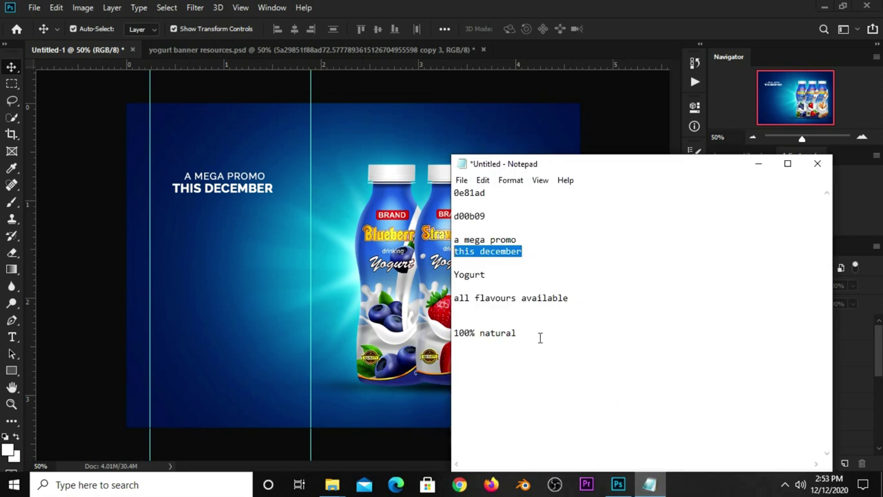
{"action": "left_click_drag", "start_coordinate": [495, 274], "coordinate": [454, 274]}
{"action": "right_click", "coordinate": [454, 273]}
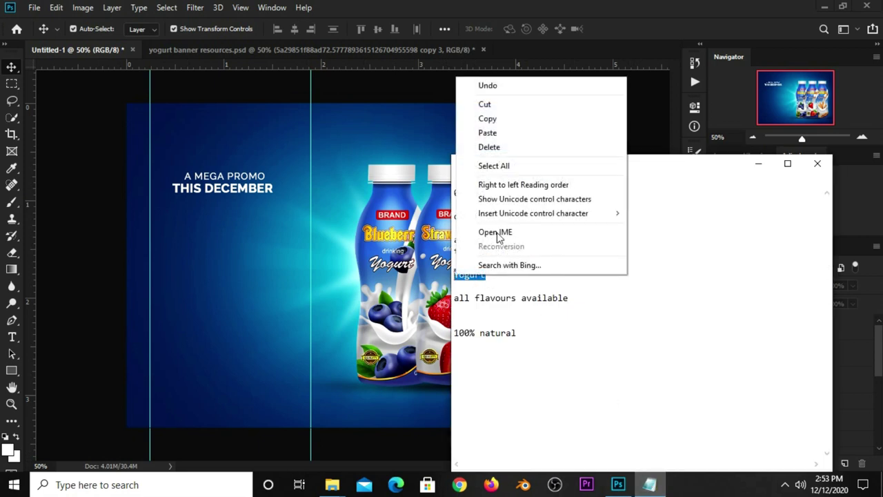
{"action": "left_click", "coordinate": [500, 118]}
{"action": "left_click", "coordinate": [606, 117]}
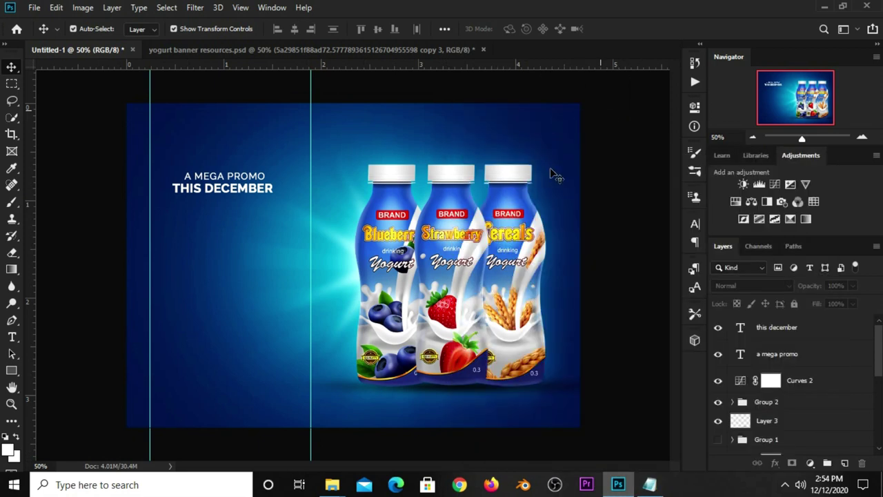
Add a new text line 'yogurt' below THIS DECEMBER
{"action": "left_click", "coordinate": [11, 339]}
{"action": "right_click", "coordinate": [9, 343]}
{"action": "left_click", "coordinate": [69, 337]}
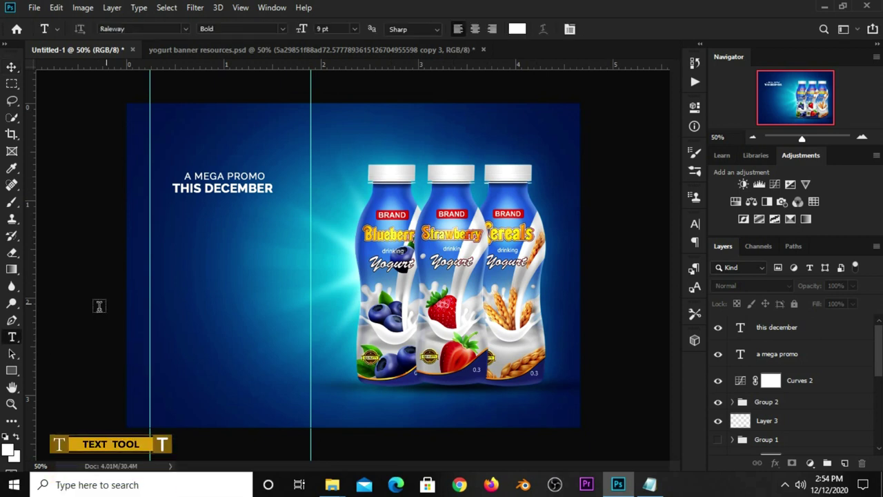
{"action": "left_click", "coordinate": [177, 245]}
{"action": "type", "text": "yogurt"}
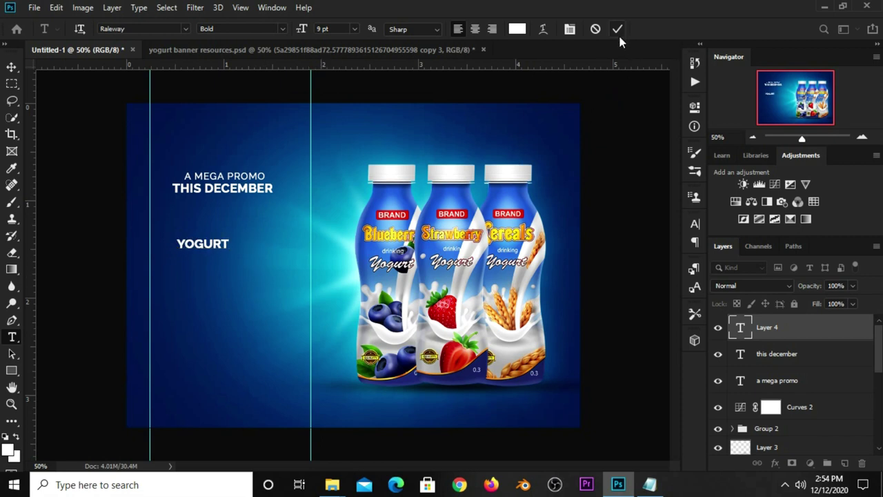
{"action": "left_click", "coordinate": [617, 31]}
Set the YOGURT line to Lobster 1.4 at 42 pt with All Caps turned off
{"action": "left_click", "coordinate": [694, 223]}
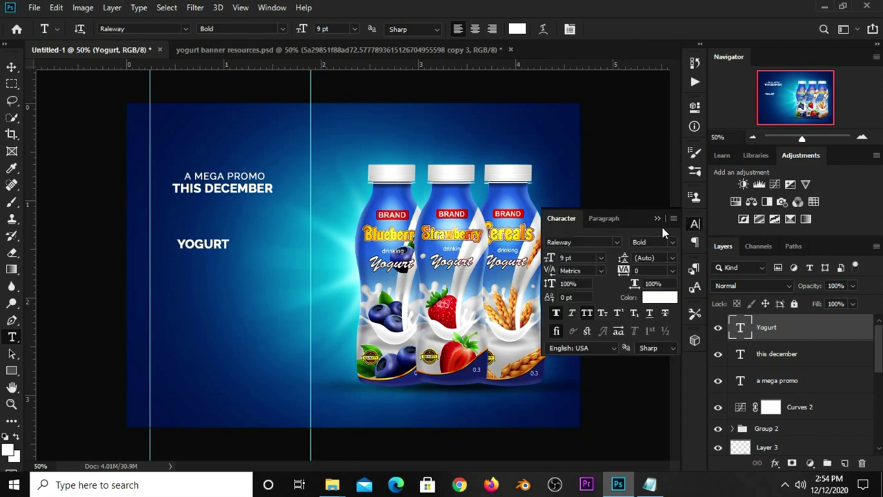
{"action": "left_click", "coordinate": [601, 242]}
{"action": "left_click", "coordinate": [616, 242]}
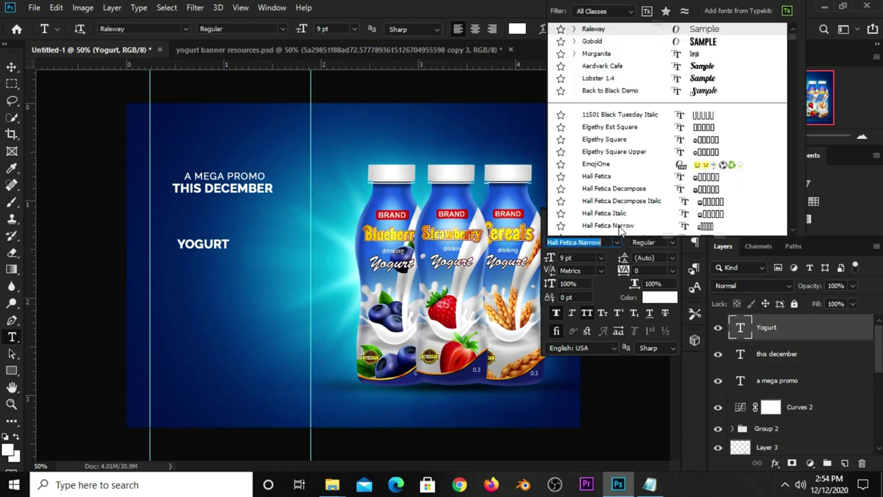
{"action": "key", "text": "Down"}
{"action": "key", "text": "Down"}
{"action": "key", "text": "Down"}
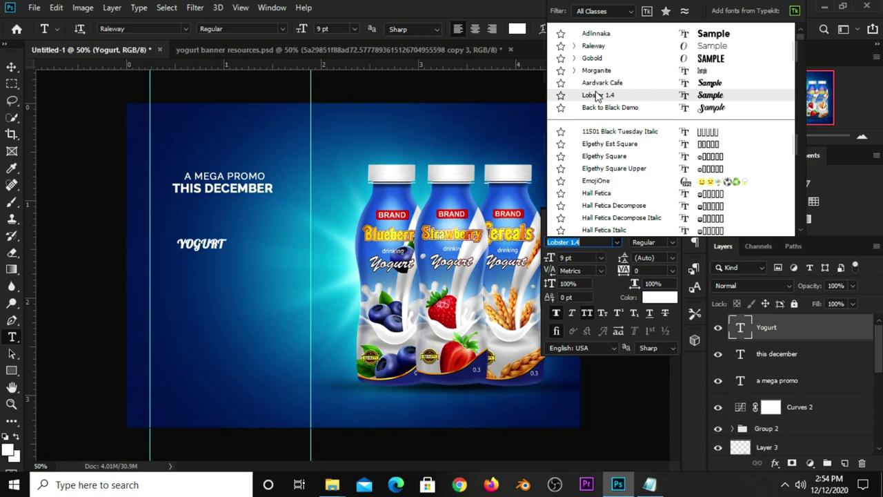
{"action": "left_click", "coordinate": [597, 95]}
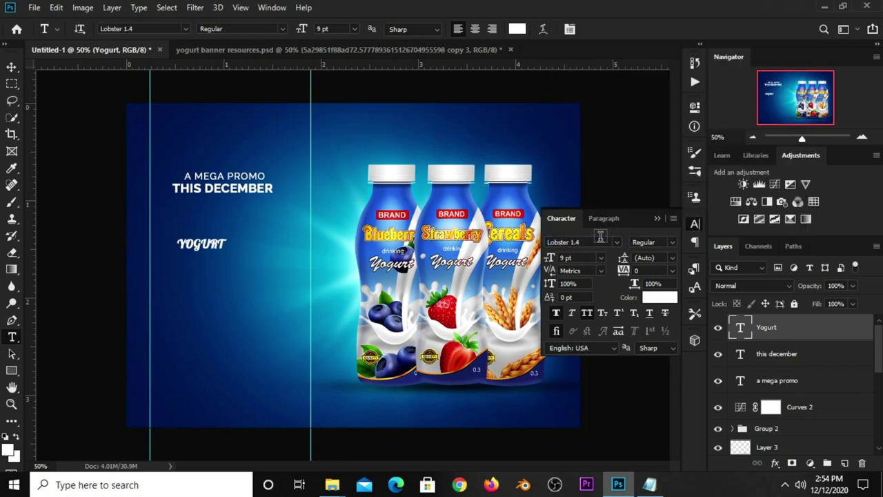
{"action": "left_click", "coordinate": [587, 312]}
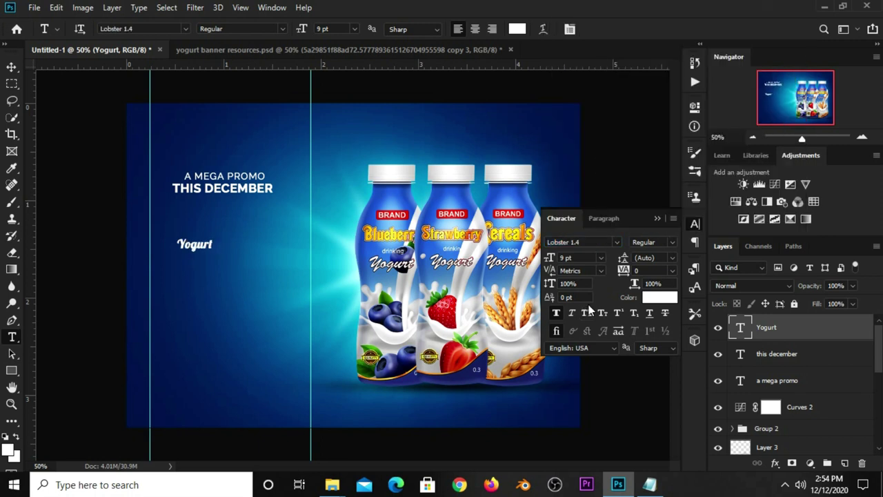
{"action": "left_click", "coordinate": [582, 256]}
{"action": "type", "text": "42"}
{"action": "key", "text": "Return"}
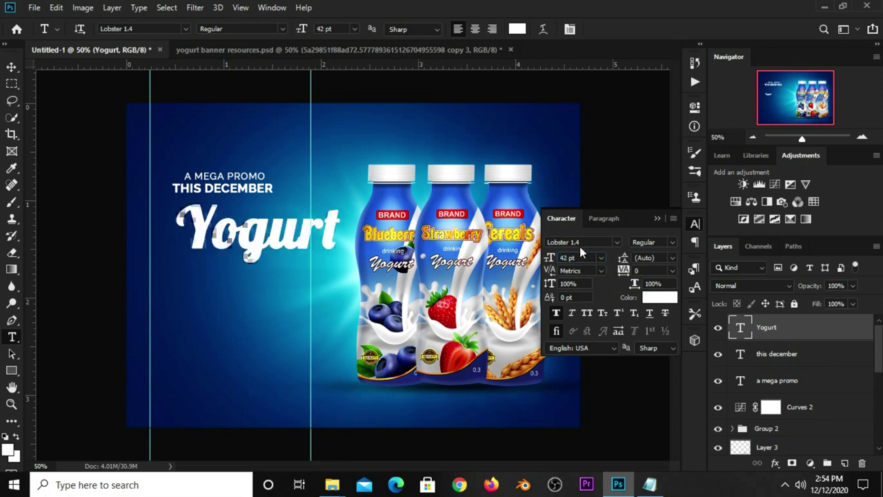
{"action": "left_click", "coordinate": [657, 218]}
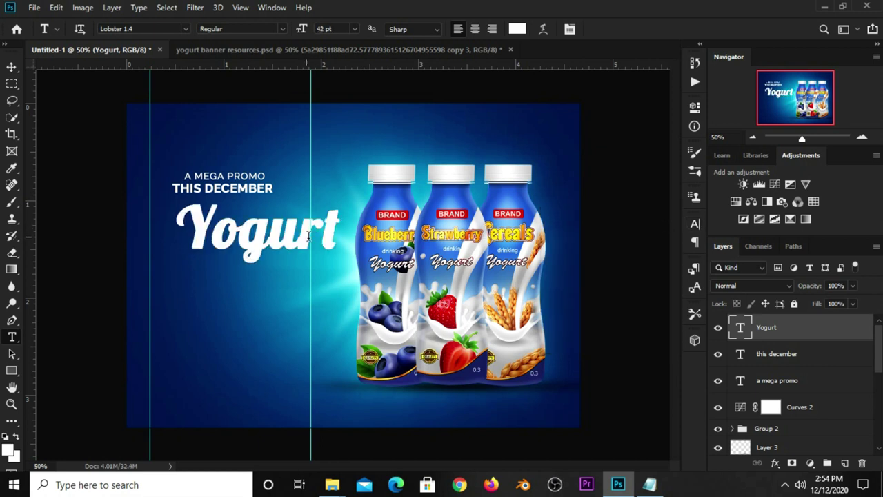
Move the Yogurt title left onto the left guide and scale it down slightly
{"action": "key", "text": "v"}
{"action": "left_click_drag", "start_coordinate": [309, 237], "coordinate": [284, 237]}
{"action": "key", "text": "ctrl+t"}
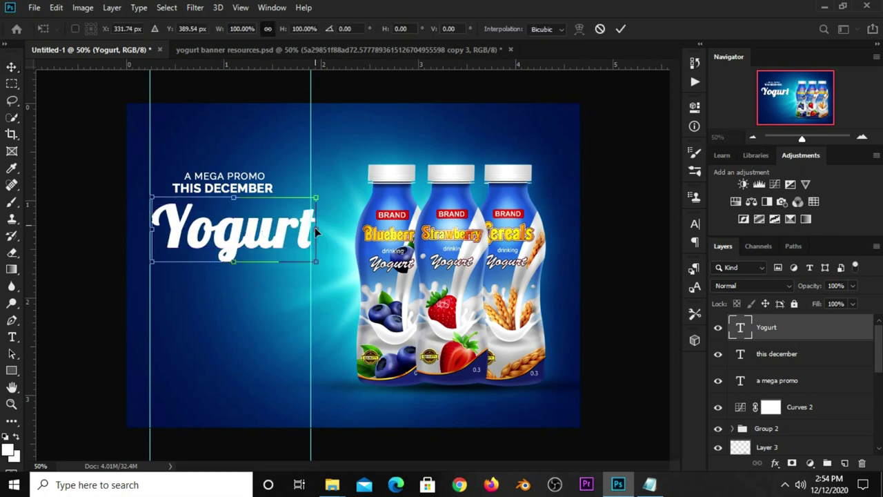
{"action": "left_click_drag", "start_coordinate": [320, 266], "coordinate": [304, 255]}
{"action": "left_click_drag", "start_coordinate": [233, 241], "coordinate": [297, 257]}
{"action": "key", "text": "Return"}
Shrink Yogurt further to about 93% and fine-tune its position just under THIS DECEMBER
{"action": "key", "text": "ctrl+t"}
{"action": "key", "text": "Return"}
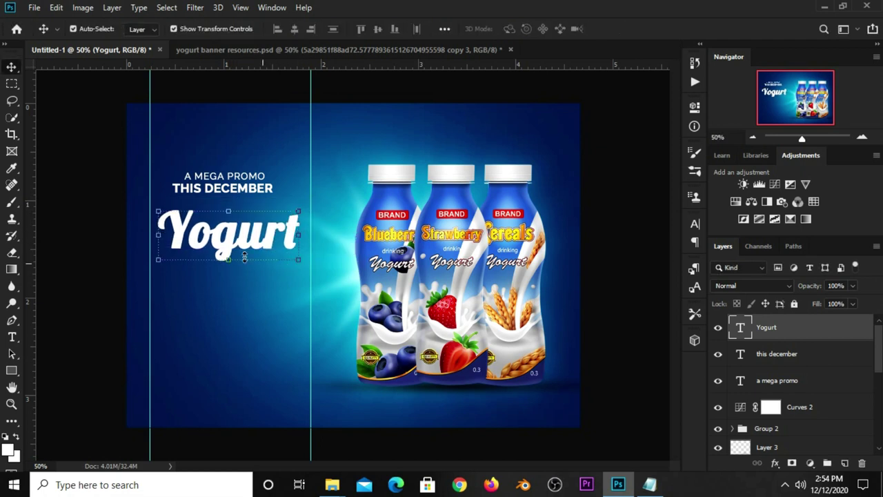
{"action": "key", "text": "Down"}
{"action": "key", "text": "Down"}
{"action": "key", "text": "Down"}
{"action": "key", "text": "Down"}
{"action": "key", "text": "Down"}
{"action": "key", "text": "Down"}
{"action": "key", "text": "Down"}
{"action": "key", "text": "Down"}
{"action": "key", "text": "Down"}
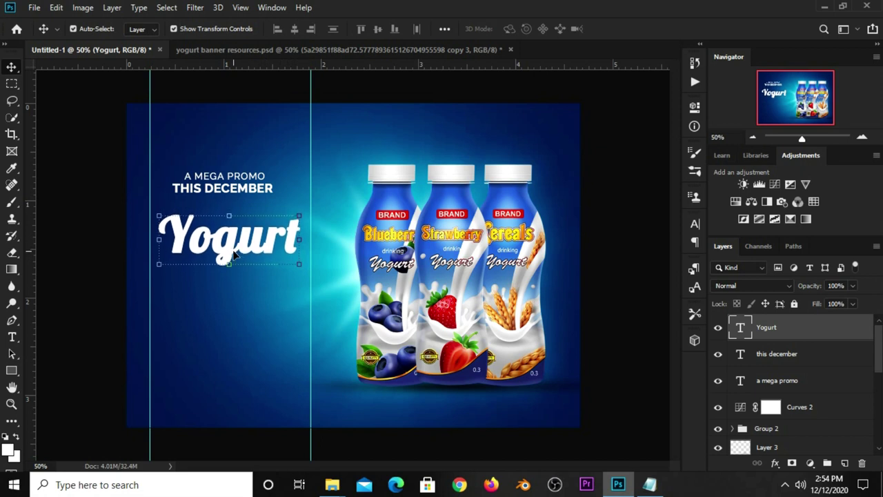
{"action": "key", "text": "ctrl+t"}
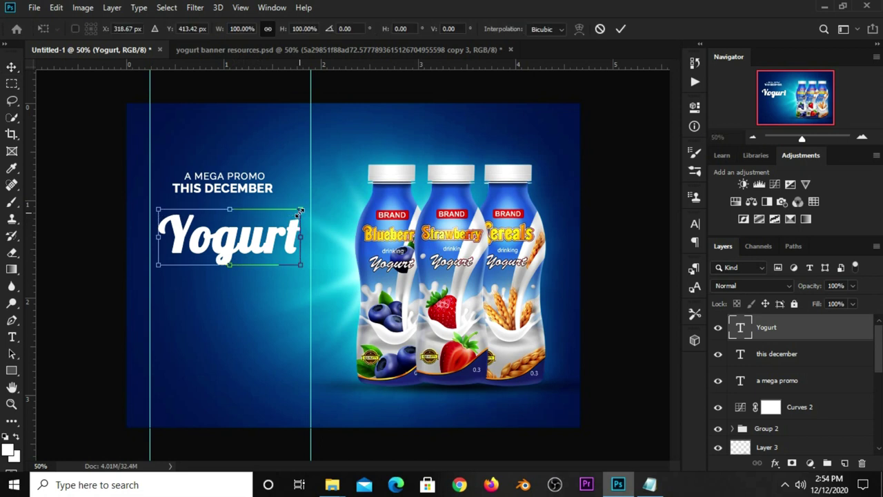
{"action": "left_click_drag", "start_coordinate": [300, 211], "coordinate": [291, 220]}
{"action": "key", "text": "Return"}
{"action": "left_click_drag", "start_coordinate": [229, 248], "coordinate": [232, 249]}
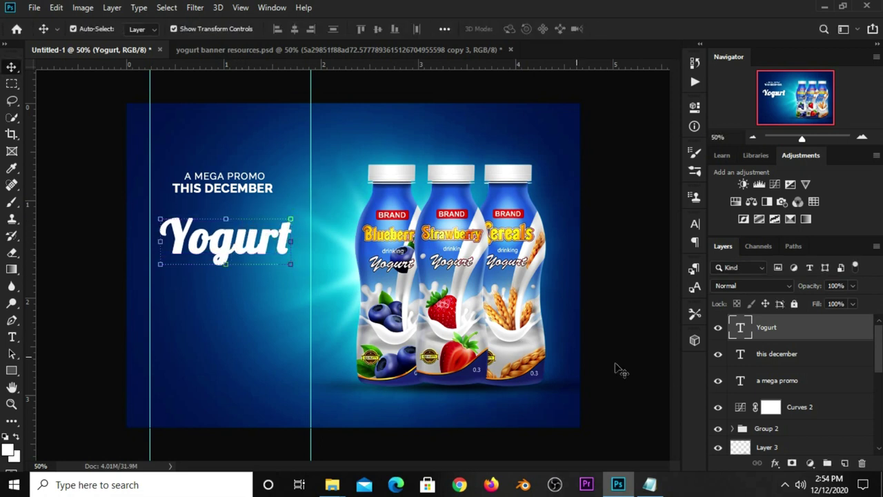
Toggle the Yogurt layer's visibility and bring up its Layer Style settings
{"action": "left_click", "coordinate": [717, 328]}
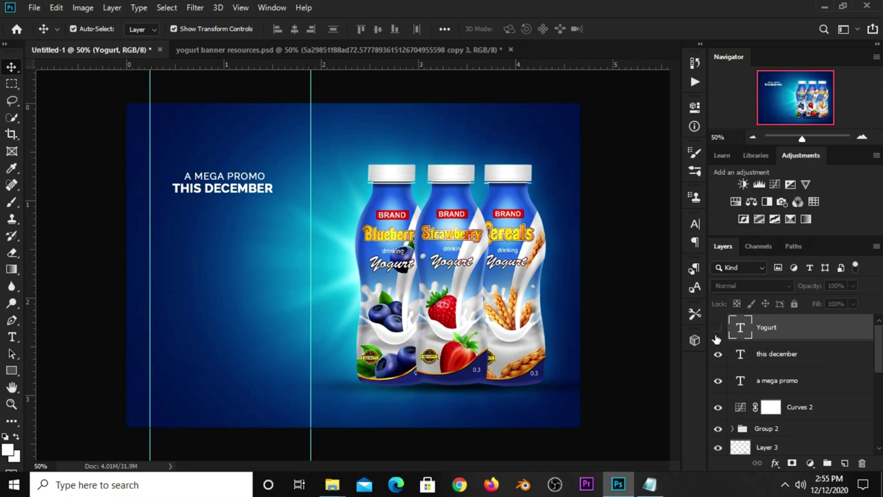
{"action": "left_click", "coordinate": [775, 462]}
{"action": "left_click", "coordinate": [561, 330]}
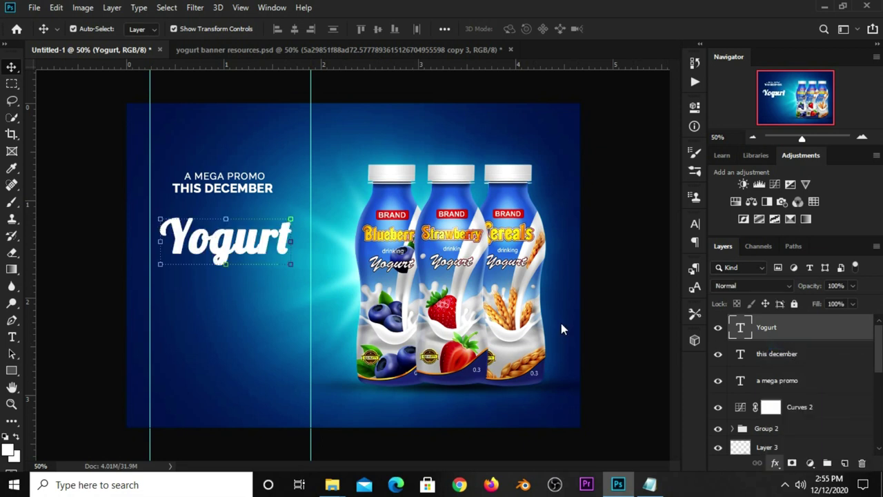
Add a 10 px outside Stroke in dark blue #033f76 to the Yogurt title
{"action": "left_click_drag", "start_coordinate": [237, 88], "coordinate": [375, 117]}
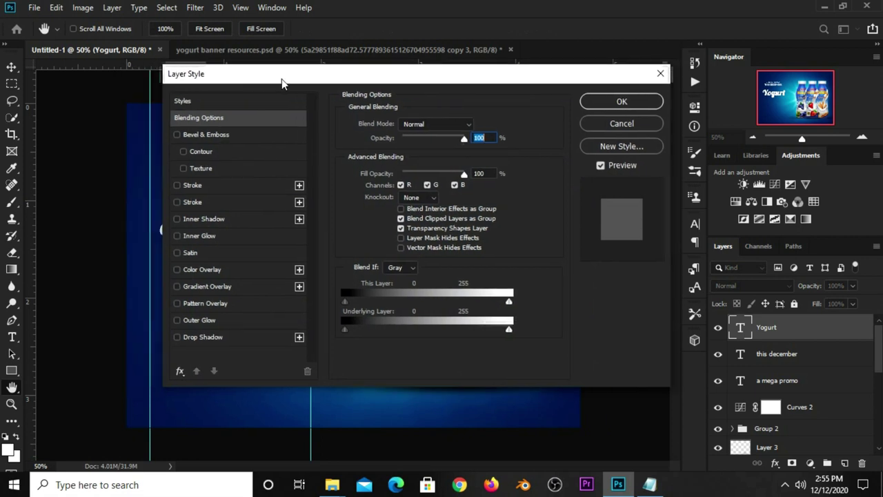
{"action": "left_click", "coordinate": [300, 217]}
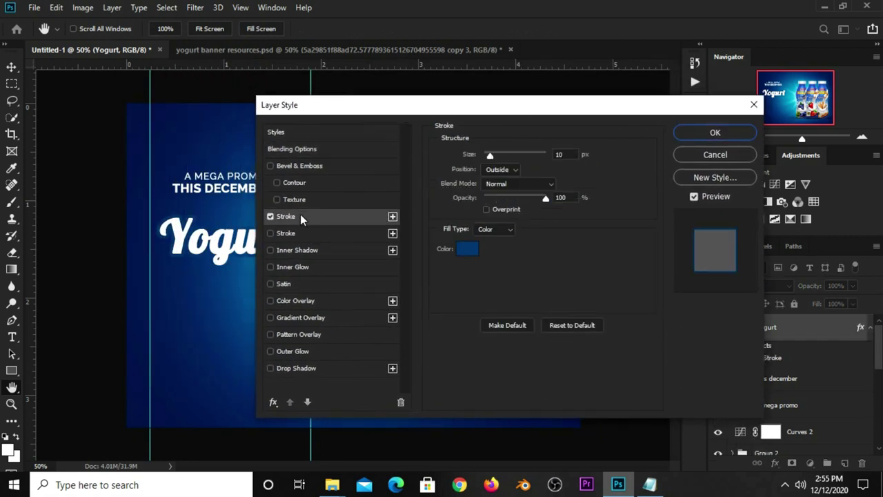
{"action": "left_click_drag", "start_coordinate": [502, 109], "coordinate": [443, 118]}
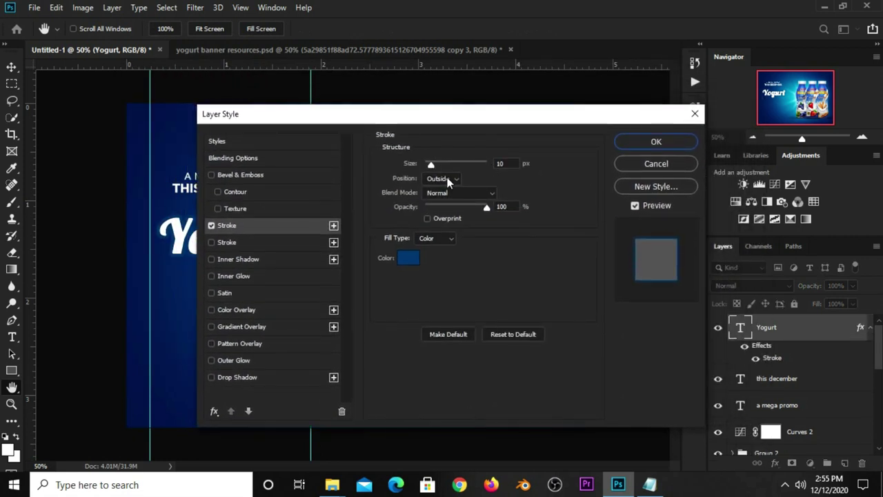
{"action": "left_click", "coordinate": [439, 183]}
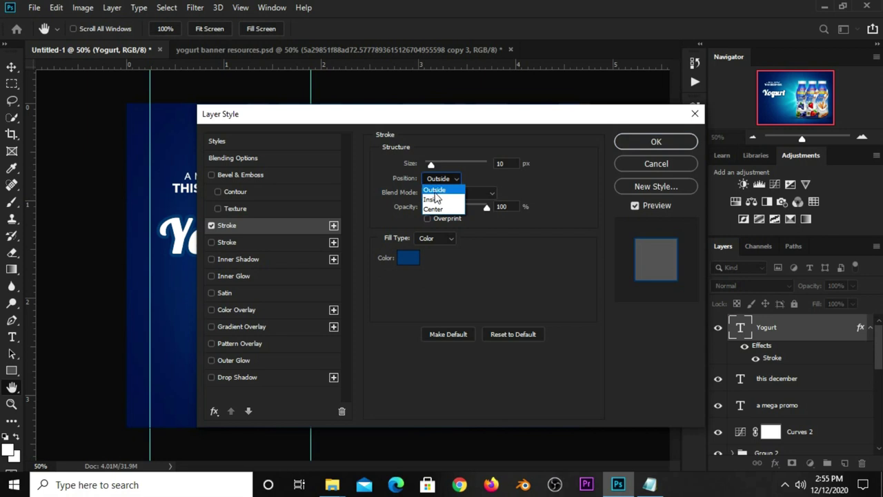
{"action": "left_click", "coordinate": [435, 190]}
{"action": "left_click", "coordinate": [408, 261]}
{"action": "left_click", "coordinate": [748, 386]}
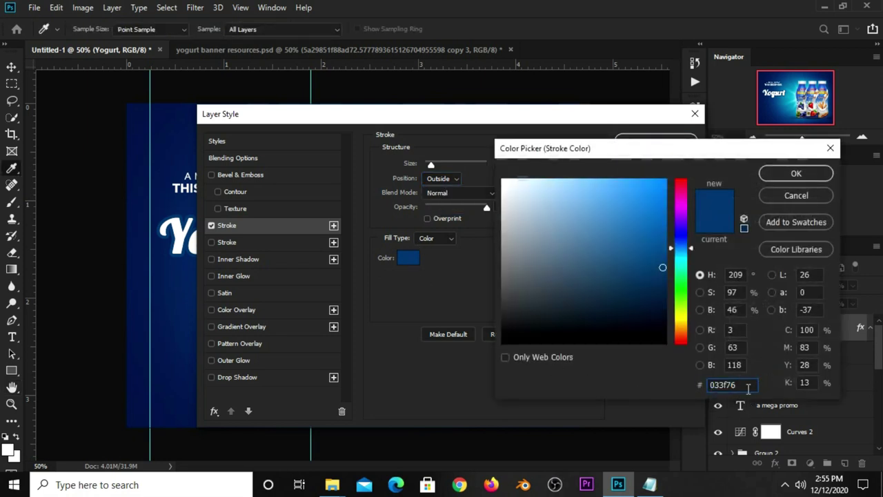
{"action": "left_click", "coordinate": [793, 173]}
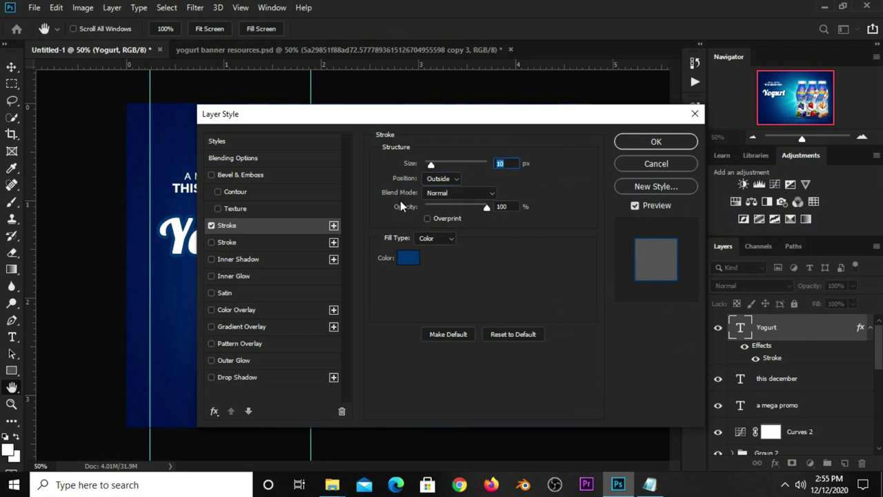
Add a second Stroke, 16 px white, positioned outside
{"action": "left_click", "coordinate": [254, 239]}
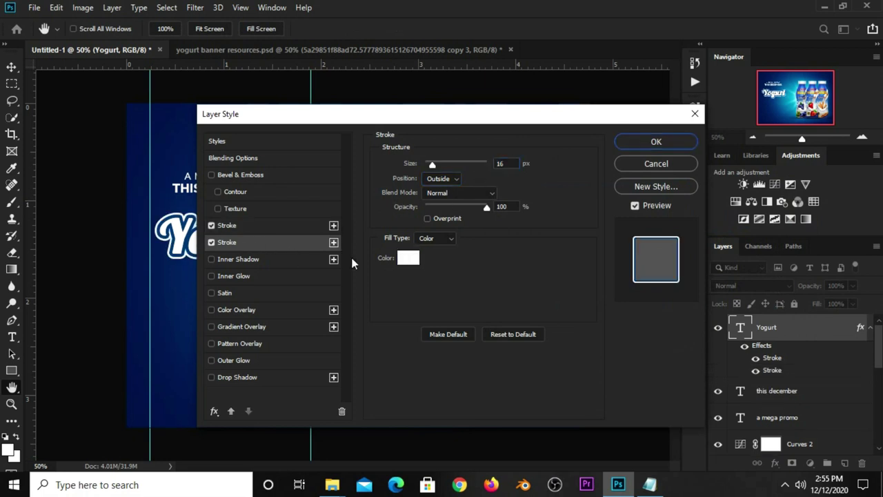
{"action": "left_click", "coordinate": [408, 257]}
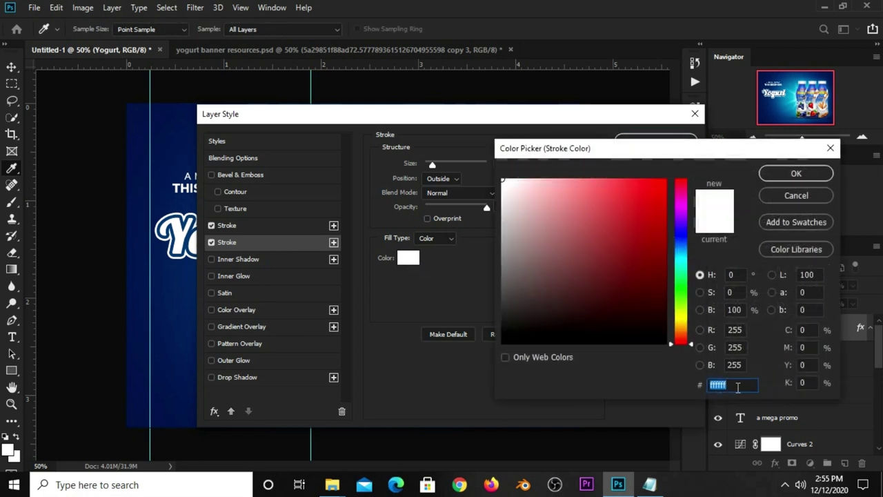
{"action": "left_click", "coordinate": [763, 175]}
{"action": "double_click", "coordinate": [509, 163]}
{"action": "left_click", "coordinate": [445, 181]}
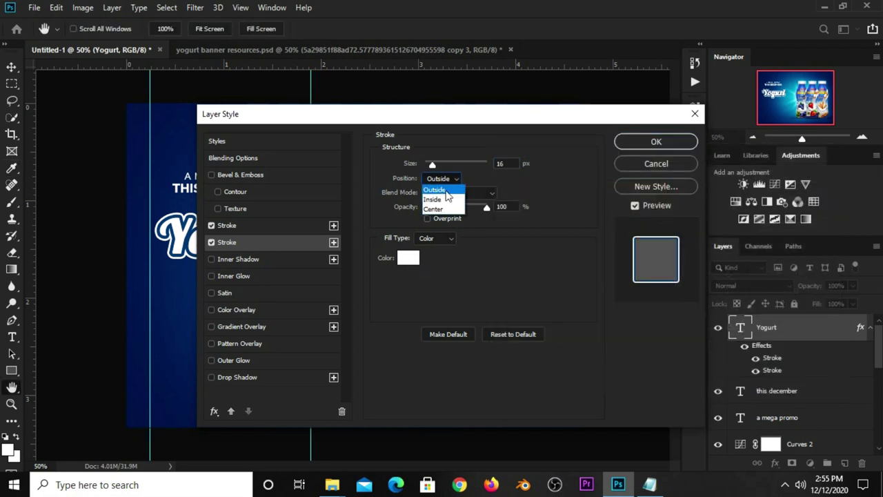
Enable a Multiply drop shadow at 26% opacity, 90° angle, distance 22
{"action": "left_click", "coordinate": [247, 376]}
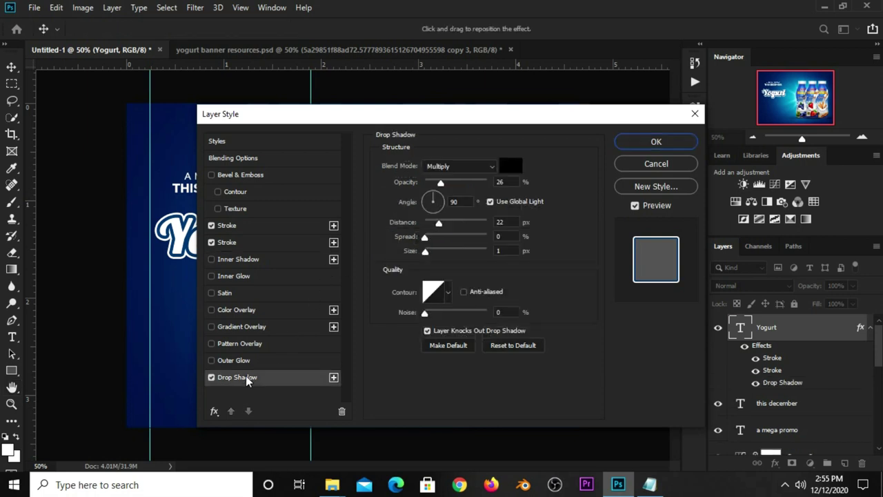
{"action": "double_click", "coordinate": [511, 182]}
{"action": "key", "text": "Tab"}
{"action": "left_click", "coordinate": [510, 222]}
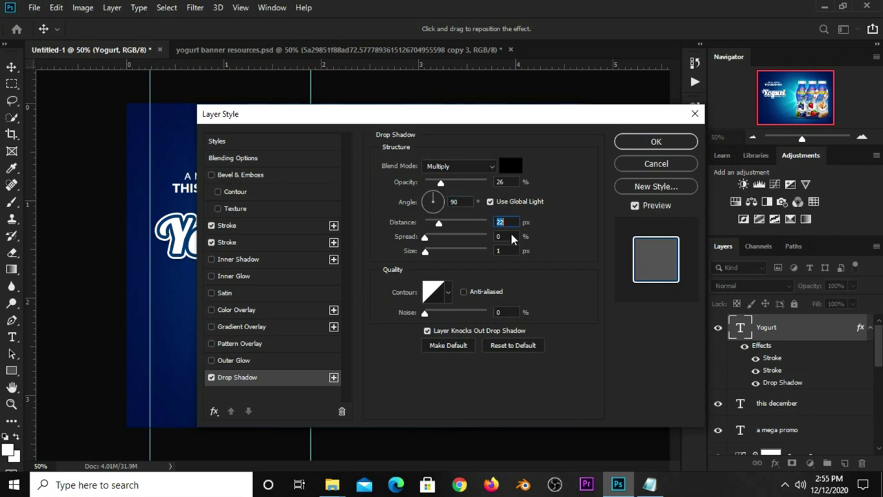
{"action": "left_click", "coordinate": [513, 238]}
{"action": "left_click", "coordinate": [509, 252]}
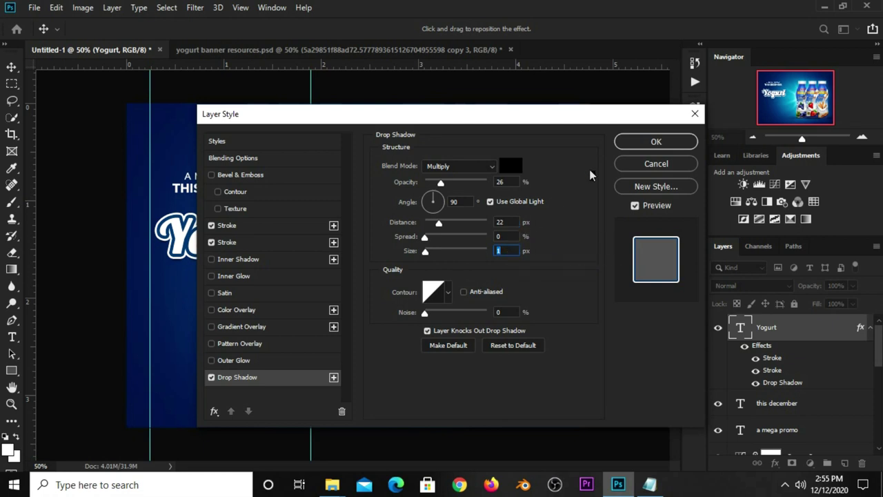
Confirm the Yogurt drop shadow and copy the Lorem ipsum paragraph from the resources file into the banner
{"action": "left_click", "coordinate": [630, 142]}
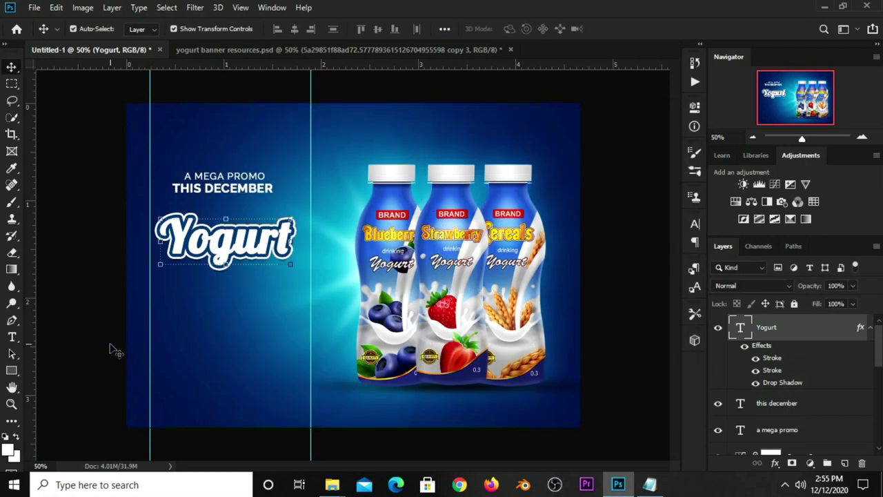
{"action": "left_click", "coordinate": [327, 50]}
{"action": "left_click", "coordinate": [334, 263]}
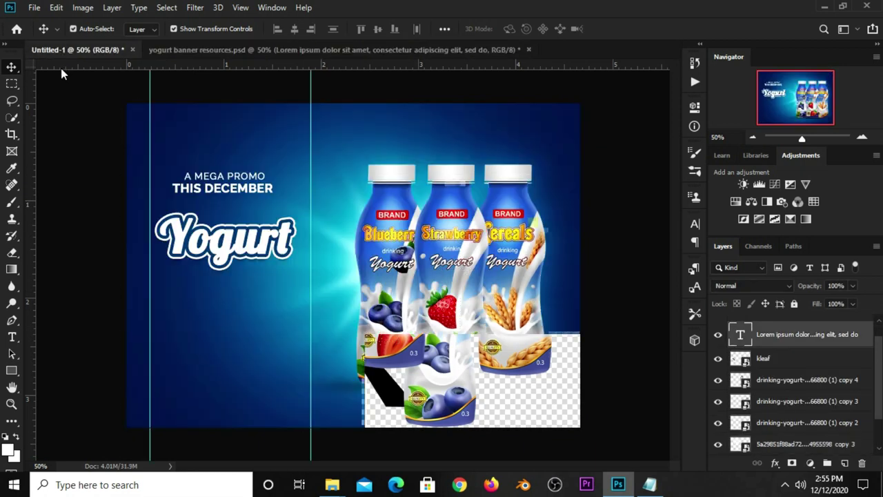
{"action": "mouse_move", "coordinate": [60, 52]}
{"action": "left_mouse_down"}
{"action": "mouse_move", "coordinate": [317, 247]}
{"action": "mouse_move", "coordinate": [209, 303]}
{"action": "left_mouse_up"}
Scale the paragraph to fit between the guides and position it just under the Yogurt title
{"action": "key", "text": "ctrl+t"}
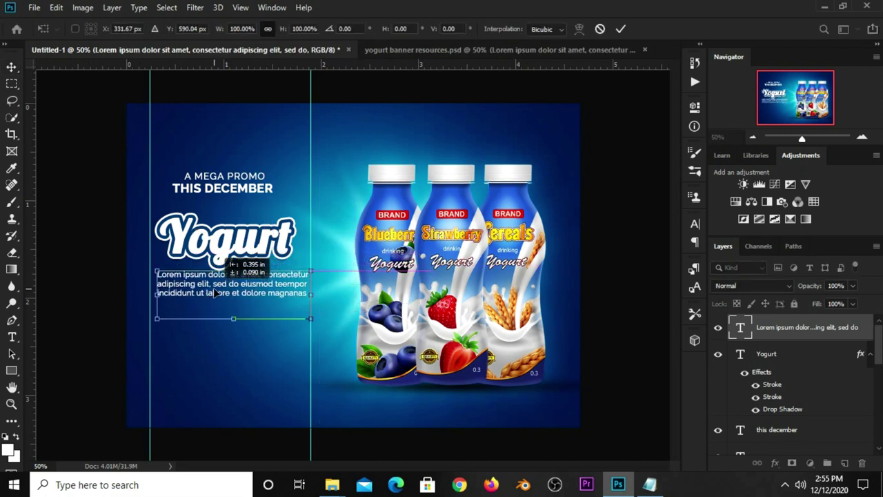
{"action": "left_click_drag", "start_coordinate": [157, 329], "coordinate": [162, 325]}
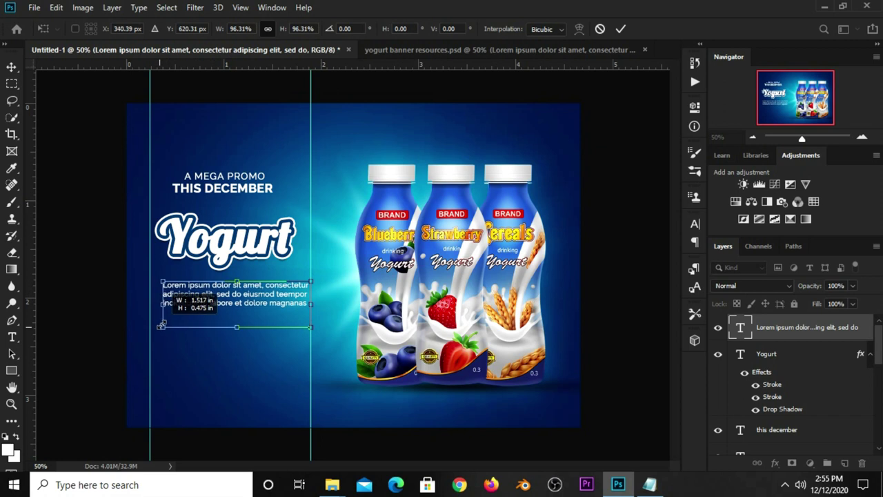
{"action": "left_click_drag", "start_coordinate": [310, 330], "coordinate": [297, 323]}
{"action": "key", "text": "Return"}
{"action": "left_click_drag", "start_coordinate": [249, 299], "coordinate": [250, 293]}
{"action": "key", "text": "Left"}
Draw a rectangular marquee strip spanning between the two guides
{"action": "left_click", "coordinate": [92, 369]}
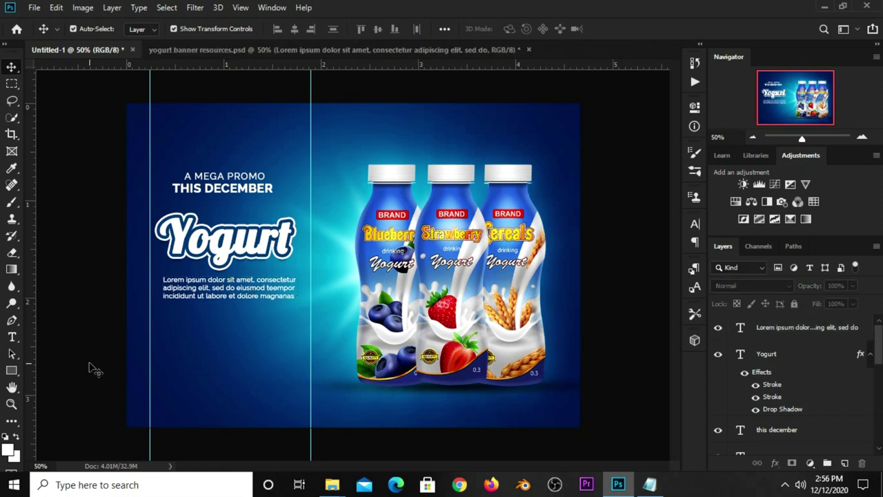
{"action": "right_click", "coordinate": [14, 83]}
{"action": "left_click", "coordinate": [50, 84]}
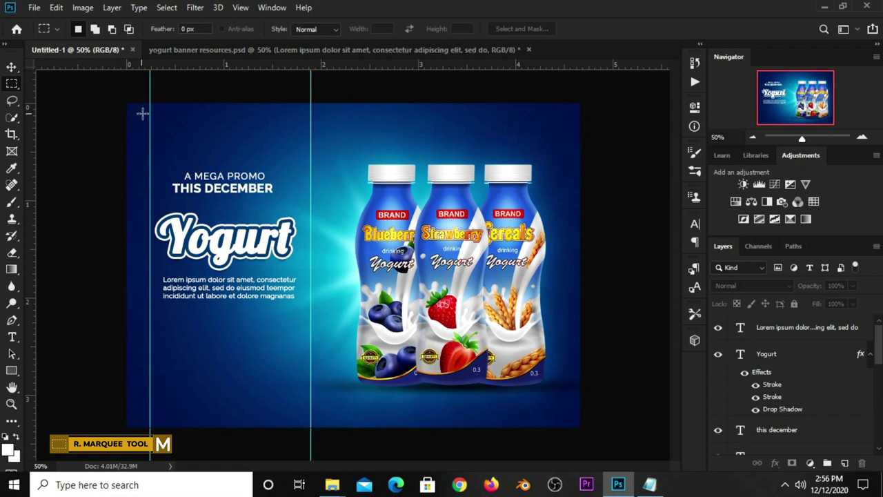
{"action": "left_click_drag", "start_coordinate": [149, 118], "coordinate": [309, 131]}
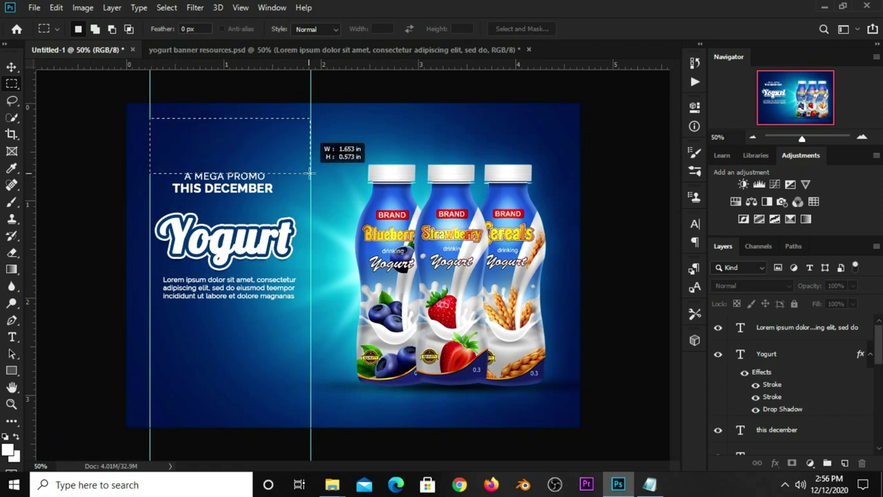
{"action": "left_click_drag", "start_coordinate": [151, 130], "coordinate": [313, 163]}
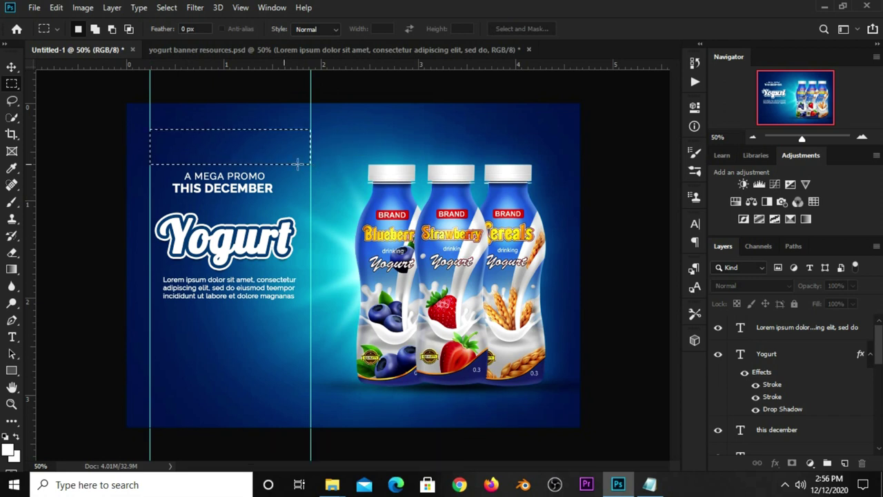
Centre the promo, Yogurt and Lorem ipsum text layers horizontally within the strip, then nudge the paragraph down
{"action": "left_click", "coordinate": [11, 67]}
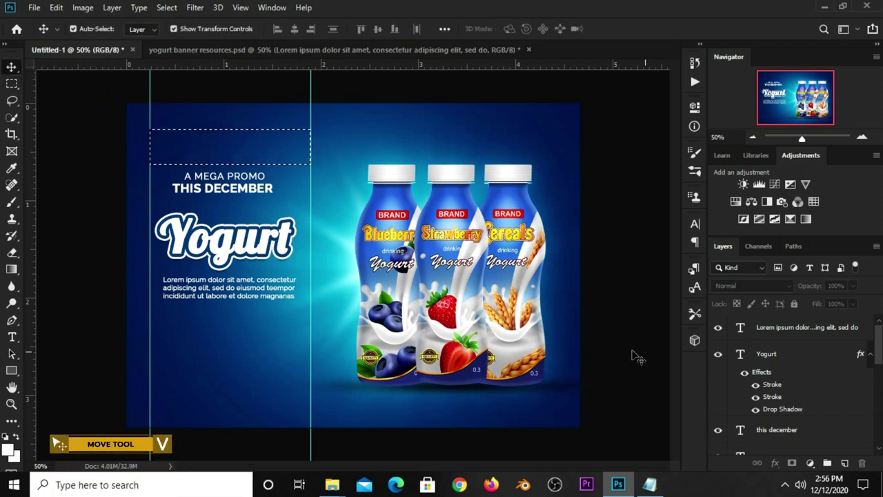
{"action": "scroll", "coordinate": [787, 401], "scroll_direction": "down", "scroll_amount": 2}
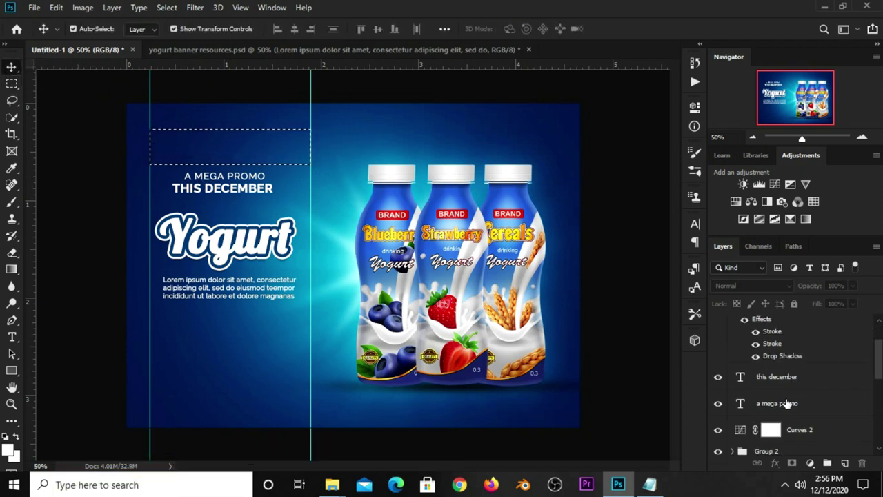
{"action": "left_click", "coordinate": [785, 402]}
{"action": "left_click", "coordinate": [783, 331], "text": "shift"}
{"action": "scroll", "coordinate": [782, 366], "scroll_direction": "down", "scroll_amount": 2}
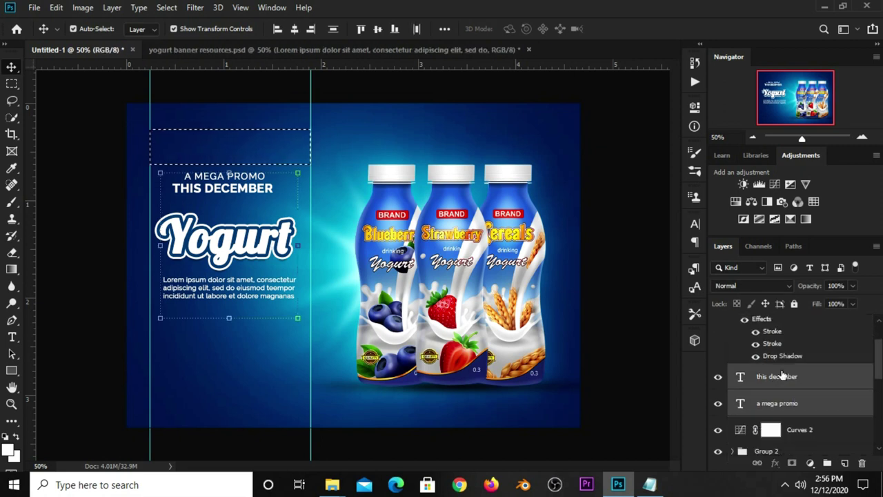
{"action": "left_click", "coordinate": [293, 32]}
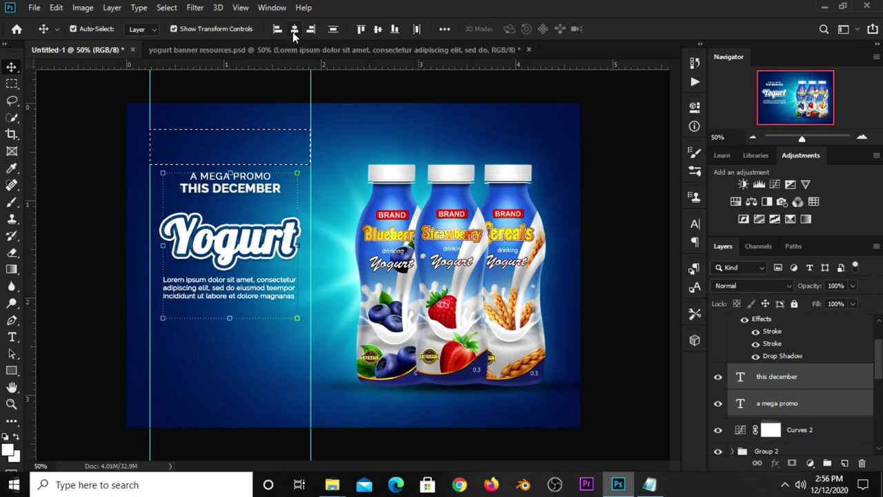
{"action": "key", "text": "ctrl+d"}
{"action": "left_click", "coordinate": [259, 84]}
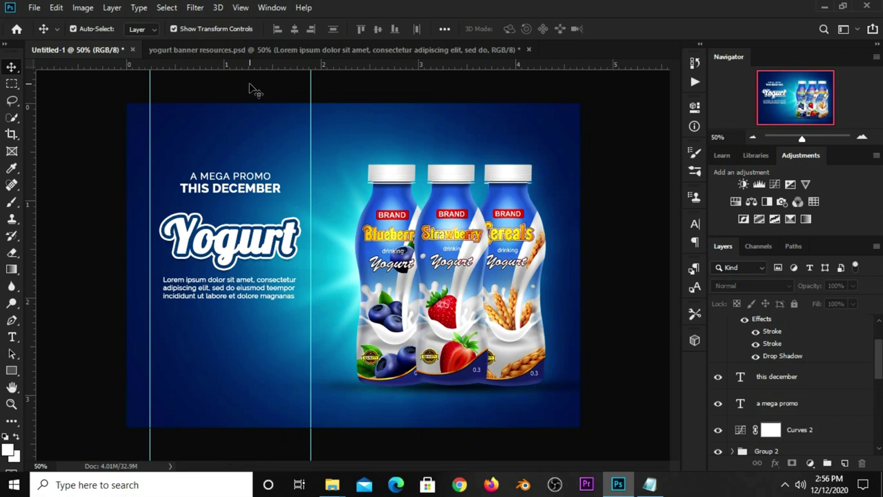
{"action": "left_click", "coordinate": [238, 291]}
{"action": "key", "text": "Down"}
{"action": "key", "text": "Down"}
{"action": "key", "text": "Down"}
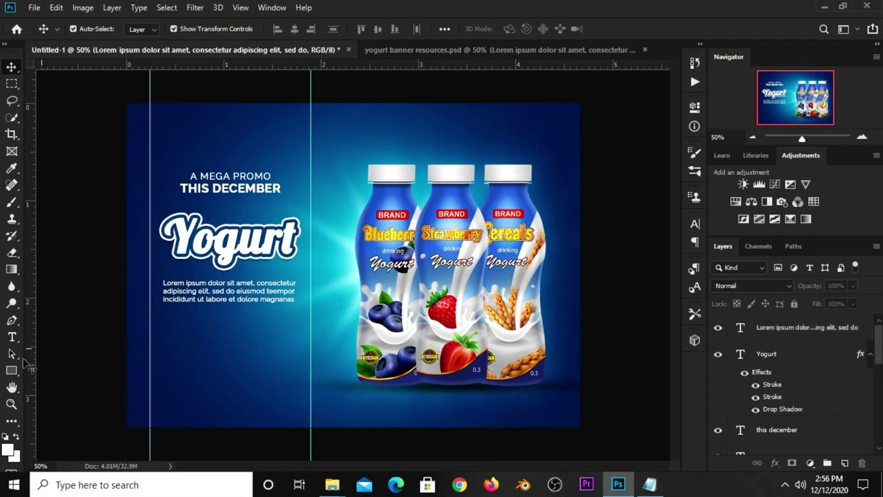
Draw a 230×56 px rectangle above the headline with 15 px rounded corners
{"action": "left_click_drag", "start_coordinate": [11, 371], "coordinate": [36, 371]}
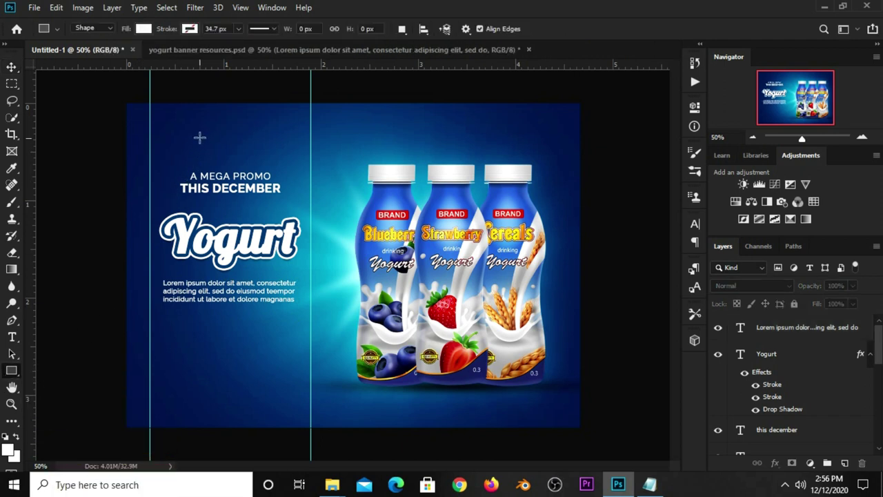
{"action": "left_click_drag", "start_coordinate": [200, 134], "coordinate": [275, 151]}
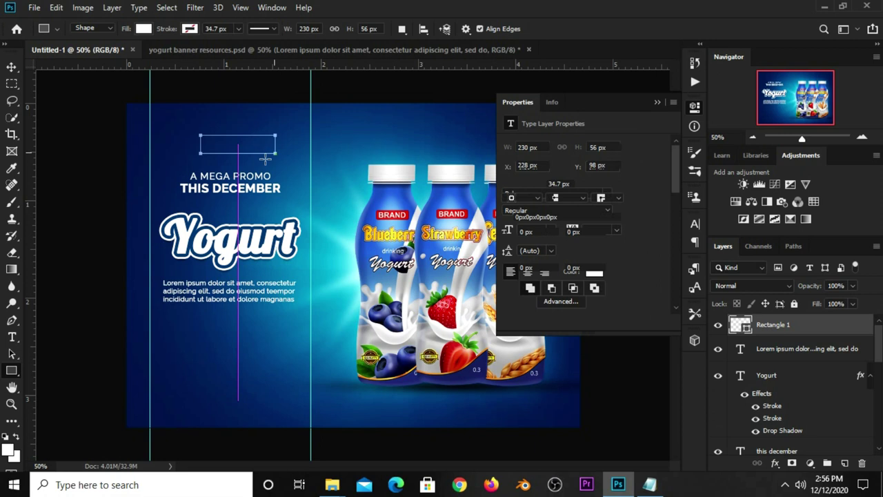
{"action": "left_click_drag", "start_coordinate": [274, 152], "coordinate": [275, 152]}
{"action": "left_click", "coordinate": [274, 152]}
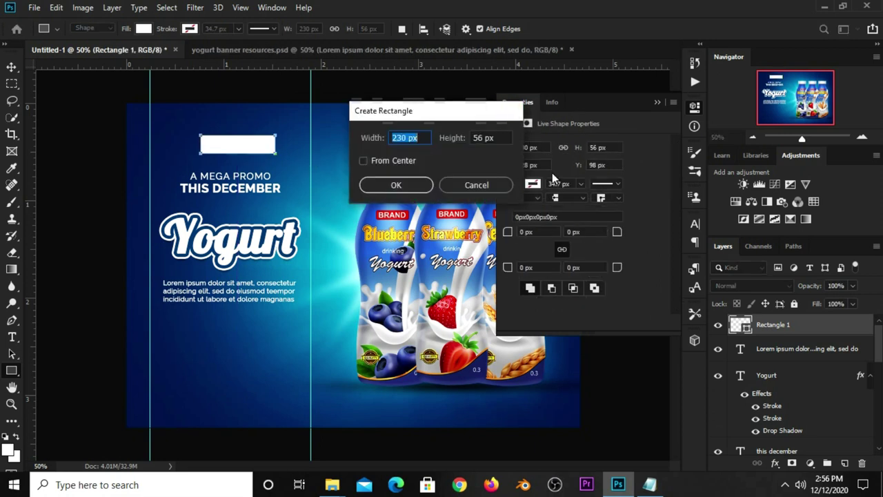
{"action": "key", "text": "Escape"}
{"action": "left_click", "coordinate": [589, 235]}
{"action": "type", "text": "15"}
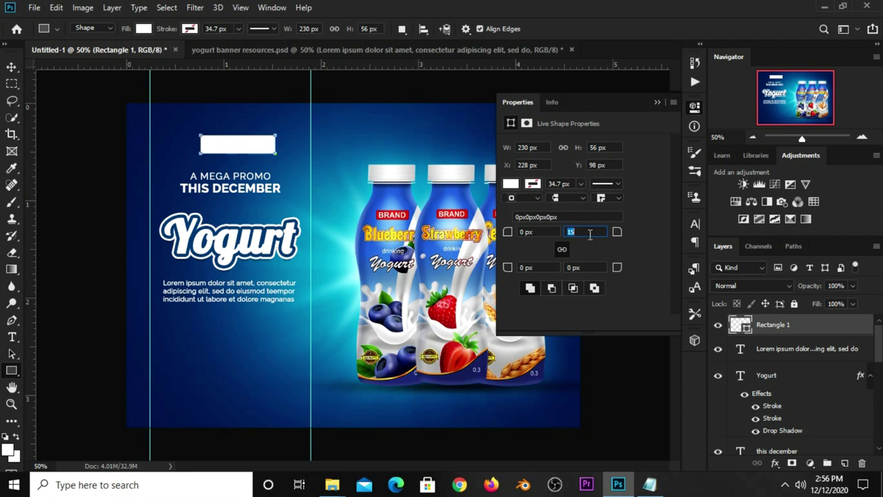
{"action": "key", "text": "Return"}
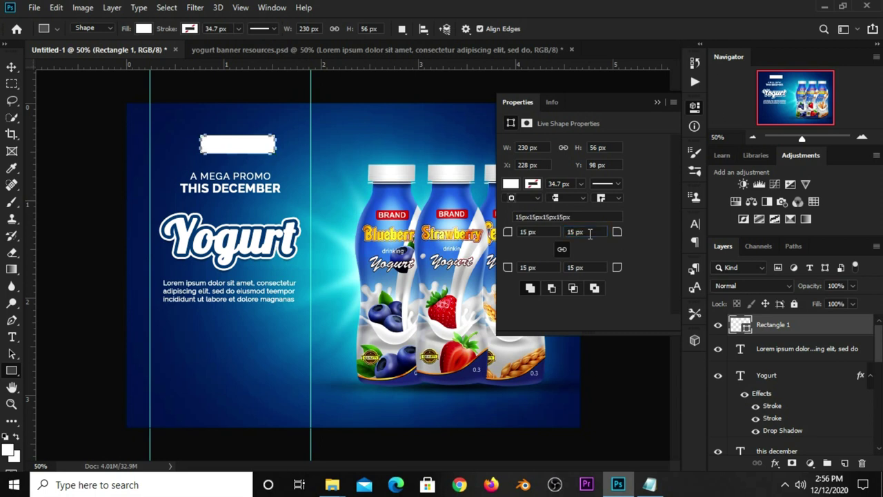
{"action": "left_click", "coordinate": [657, 102]}
Select the white rectangle and bring up its custom fill colour picker
{"action": "key", "text": "v"}
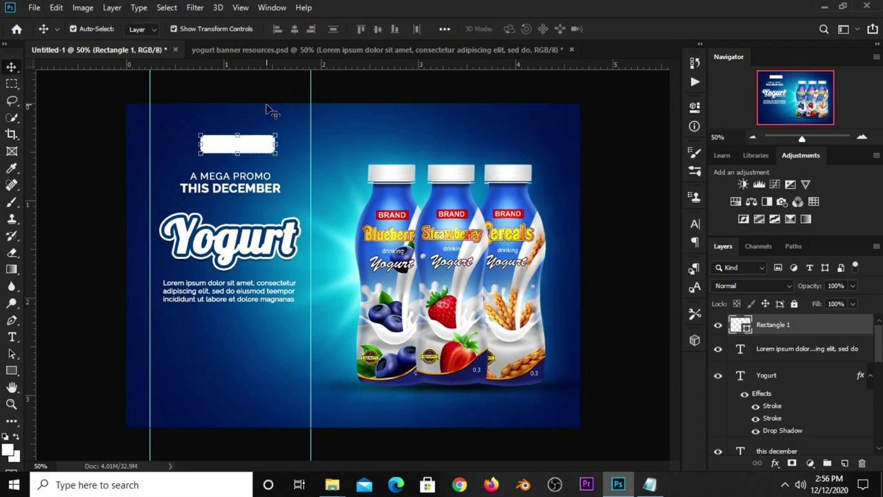
{"action": "left_click", "coordinate": [264, 138]}
{"action": "left_click", "coordinate": [695, 154]}
{"action": "left_click", "coordinate": [655, 125]}
{"action": "left_click", "coordinate": [695, 107]}
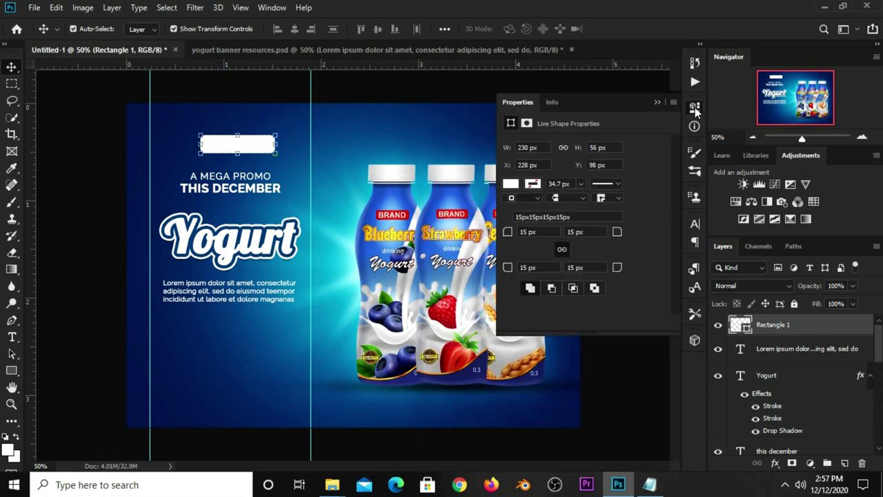
{"action": "left_click", "coordinate": [511, 184]}
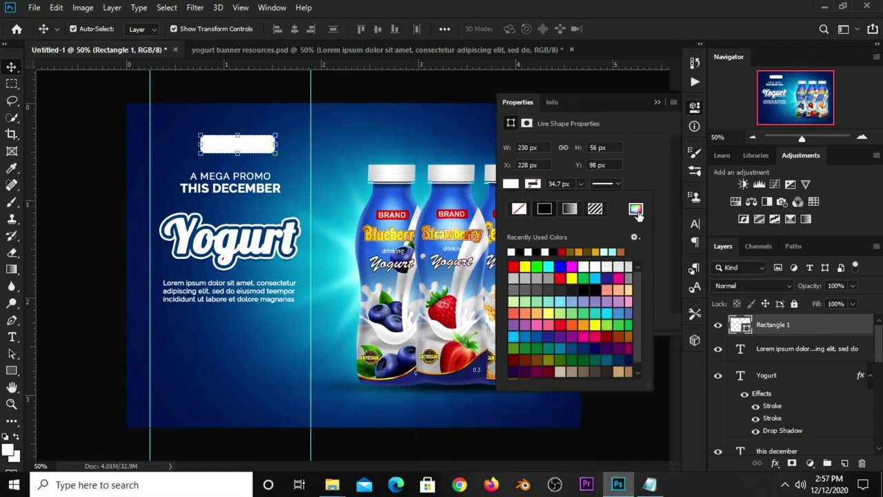
{"action": "left_click", "coordinate": [638, 214]}
Copy the red code d00b09 from the Notepad notes and fill the rectangle with it
{"action": "left_click", "coordinate": [649, 484]}
{"action": "left_click", "coordinate": [504, 218]}
{"action": "double_click", "coordinate": [504, 218]}
{"action": "right_click", "coordinate": [476, 216]}
{"action": "left_click", "coordinate": [516, 260]}
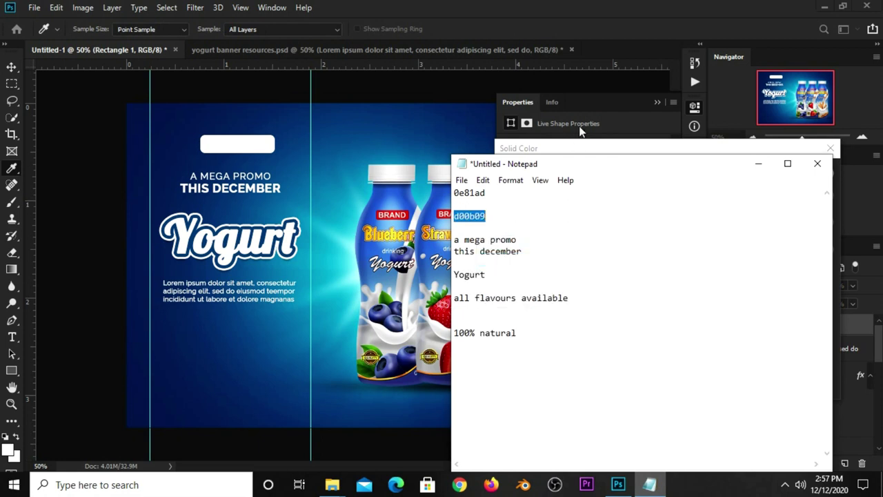
{"action": "left_click", "coordinate": [606, 103]}
{"action": "right_click", "coordinate": [717, 388]}
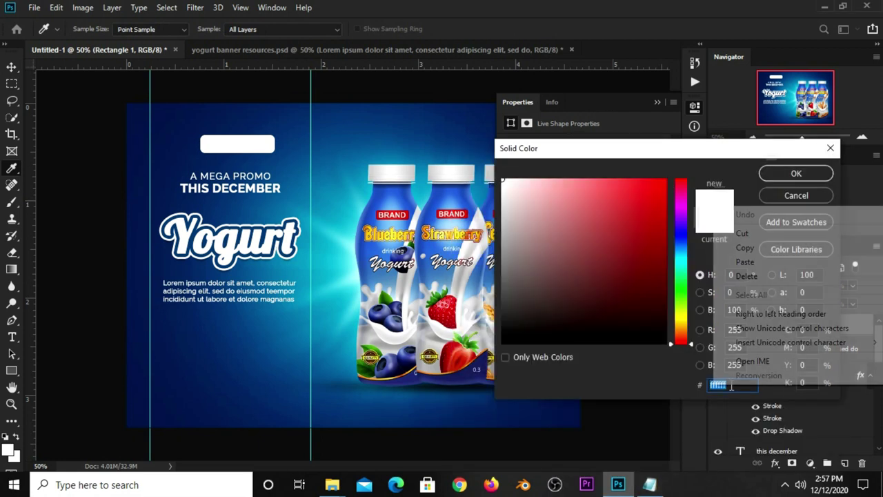
{"action": "left_click", "coordinate": [736, 265]}
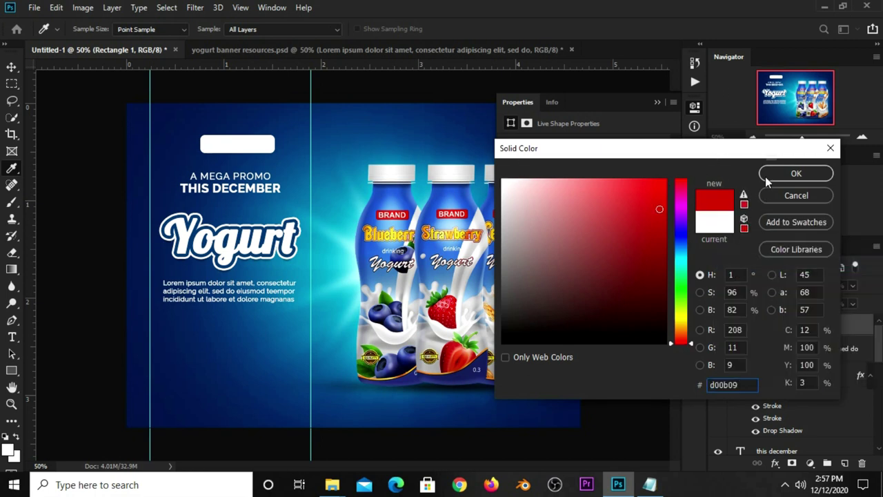
{"action": "left_click", "coordinate": [767, 175]}
{"action": "left_click", "coordinate": [658, 102]}
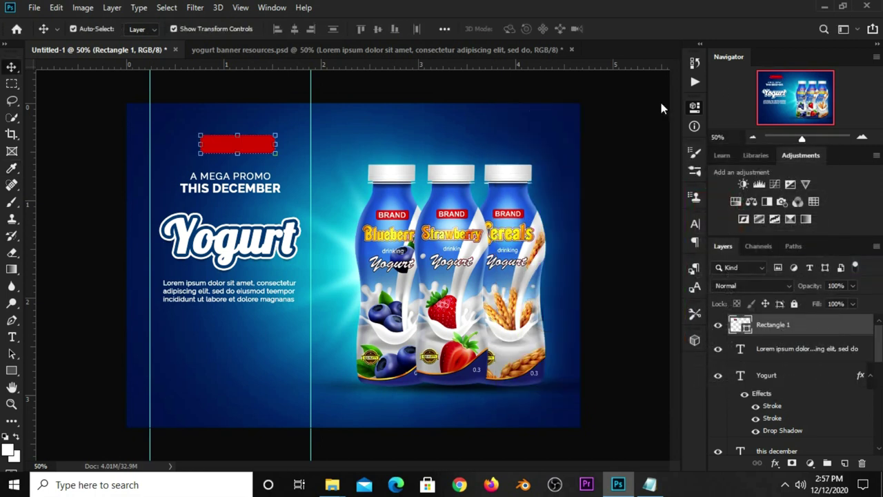
Centre the red bar horizontally between the guides using the reselected guide-to-guide strip
{"action": "left_click", "coordinate": [526, 92]}
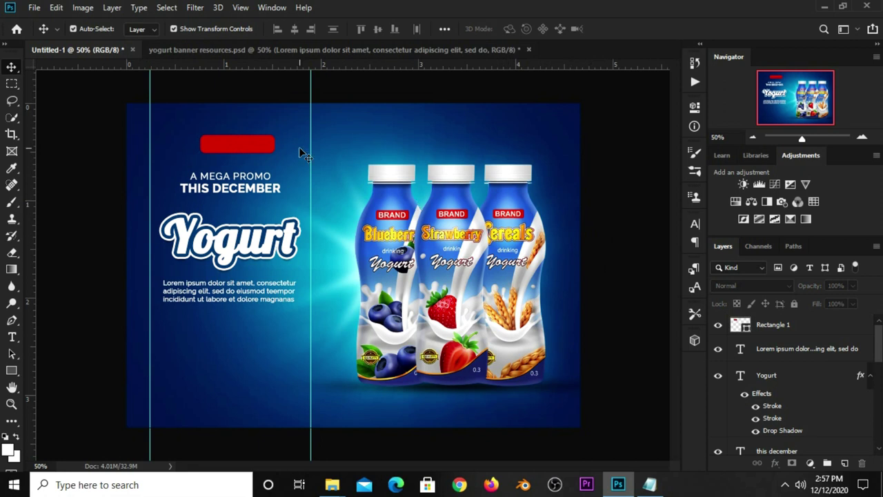
{"action": "left_click", "coordinate": [167, 8]}
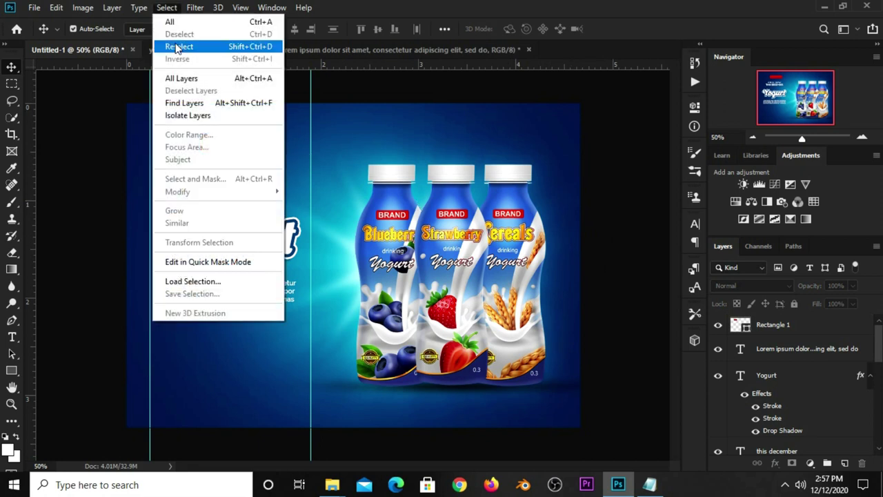
{"action": "left_click", "coordinate": [178, 44]}
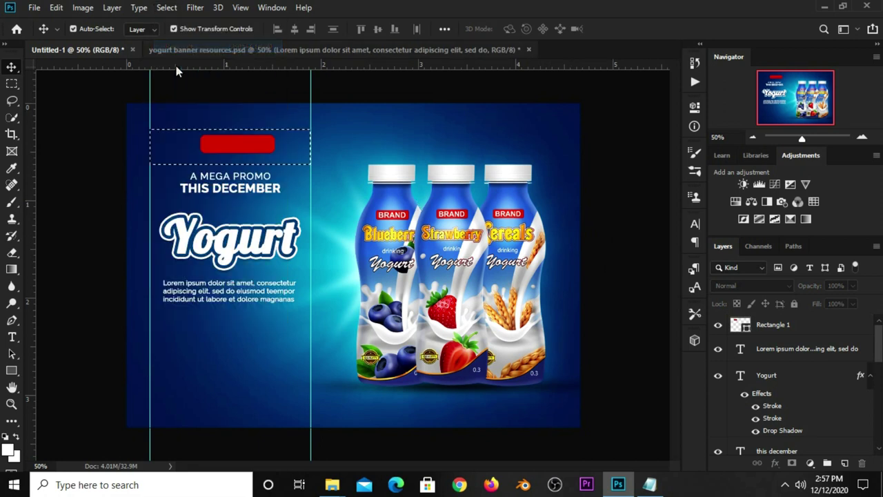
{"action": "left_click", "coordinate": [777, 329]}
{"action": "left_click", "coordinate": [298, 31]}
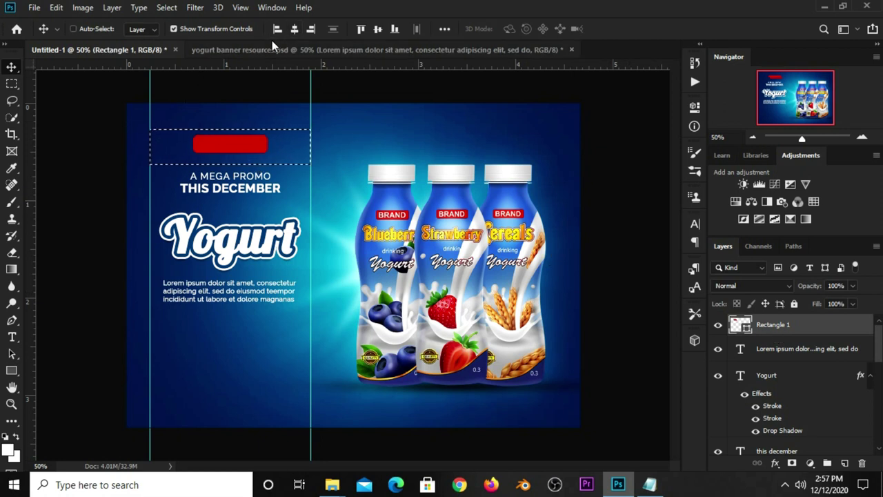
{"action": "key", "text": "ctrl+d"}
{"action": "left_click", "coordinate": [649, 484]}
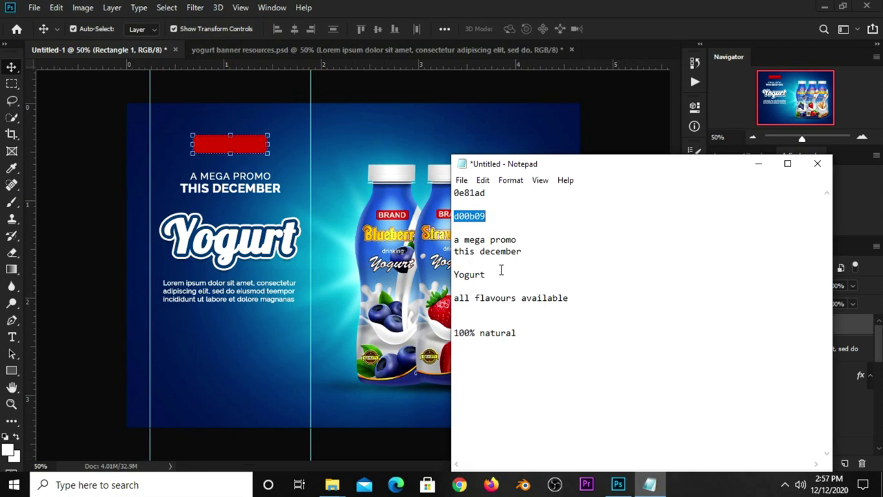
{"action": "left_click", "coordinate": [420, 108]}
Duplicate THIS DECEMBER onto the red bar, above its layer, and retype it as BRAND
{"action": "left_click", "coordinate": [235, 191]}
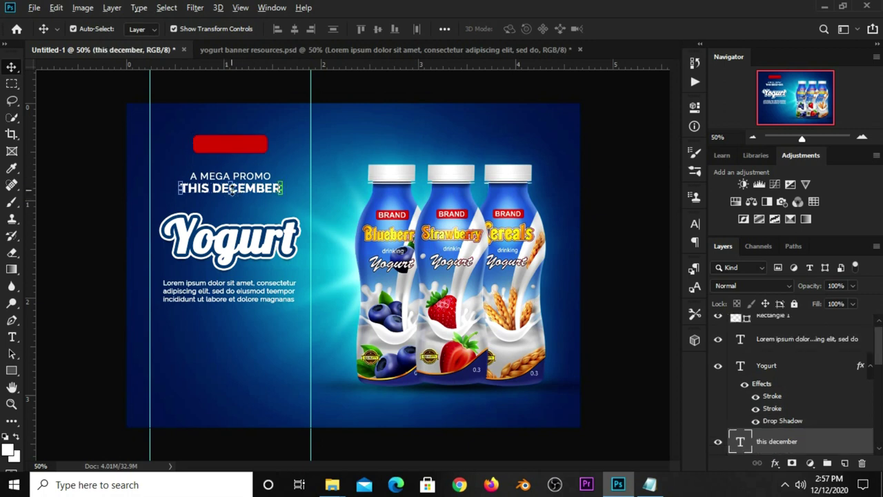
{"action": "left_click_drag", "start_coordinate": [243, 192], "coordinate": [260, 143], "text": "alt+shift"}
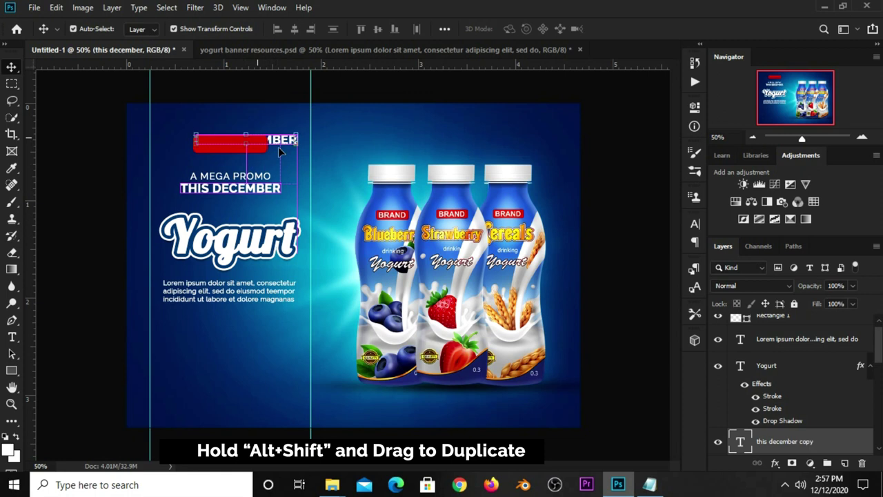
{"action": "mouse_move", "coordinate": [758, 441]}
{"action": "left_mouse_down"}
{"action": "mouse_move", "coordinate": [760, 302]}
{"action": "mouse_move", "coordinate": [760, 319]}
{"action": "left_mouse_up"}
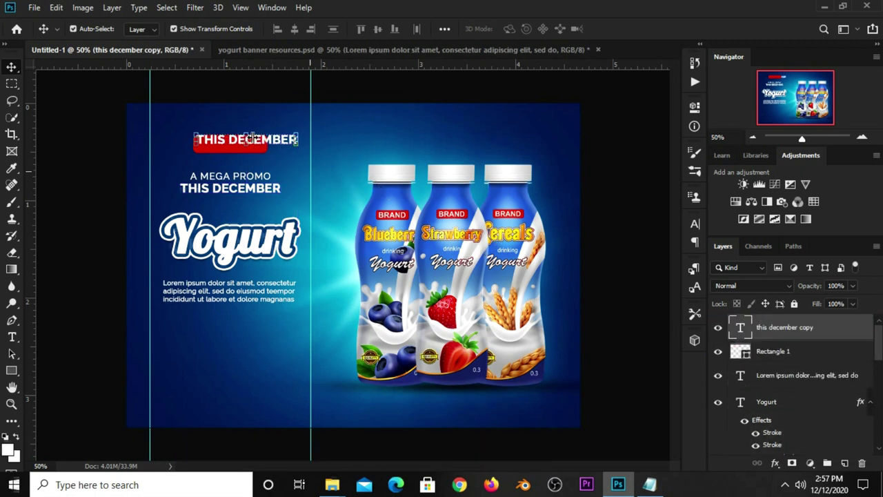
{"action": "key", "text": "t"}
{"action": "triple_click", "coordinate": [266, 139]}
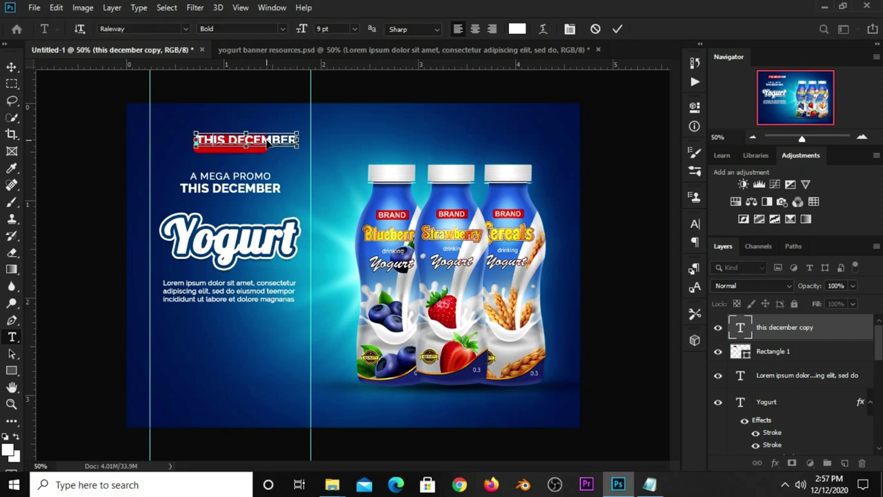
{"action": "type", "text": "BRAND"}
{"action": "left_click", "coordinate": [618, 32]}
{"action": "key", "text": "v"}
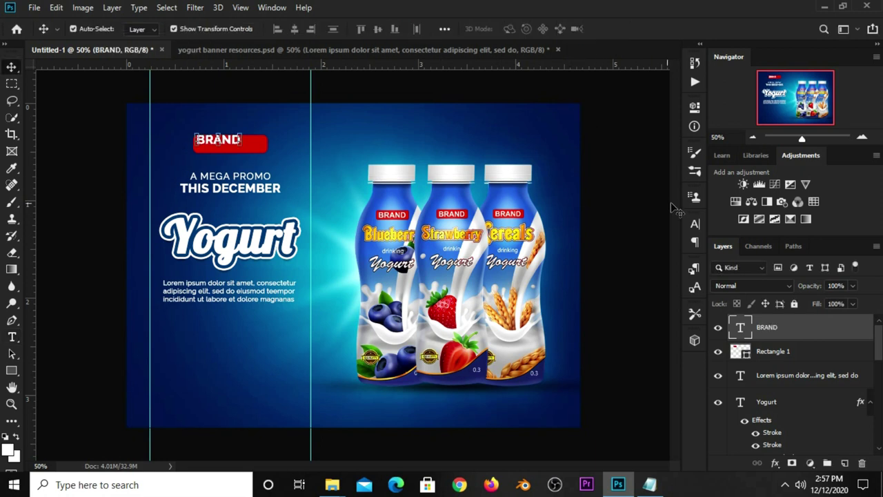
Set the BRAND font style to Regular and slightly enlarge it
{"action": "left_click", "coordinate": [695, 221]}
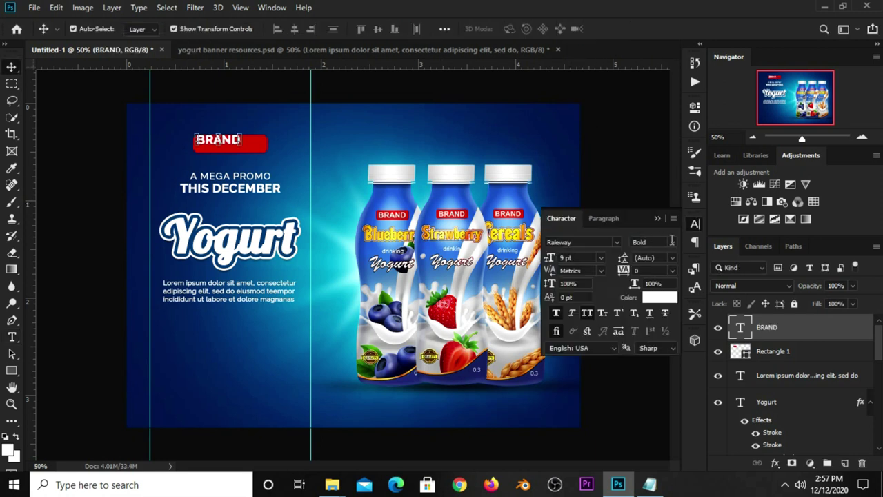
{"action": "left_click", "coordinate": [671, 240]}
{"action": "left_click", "coordinate": [666, 320]}
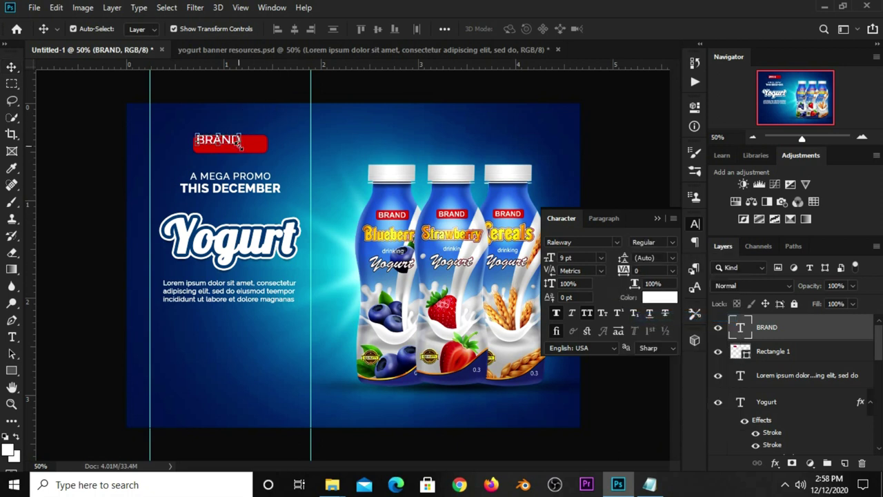
{"action": "key", "text": "ctrl+t"}
{"action": "mouse_move", "coordinate": [240, 146]}
{"action": "left_mouse_down"}
{"action": "mouse_move", "coordinate": [262, 152]}
{"action": "mouse_move", "coordinate": [237, 148]}
{"action": "left_mouse_up"}
{"action": "key", "text": "Return"}
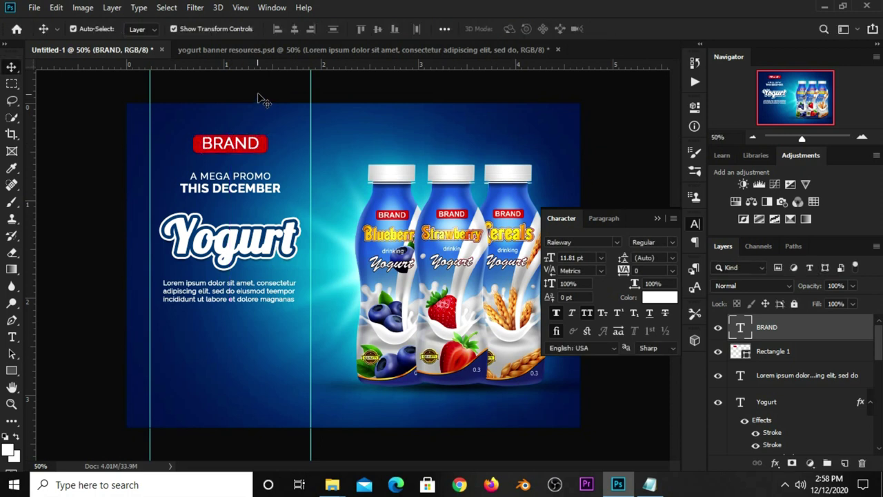
{"action": "left_click", "coordinate": [262, 100]}
{"action": "left_click", "coordinate": [657, 218]}
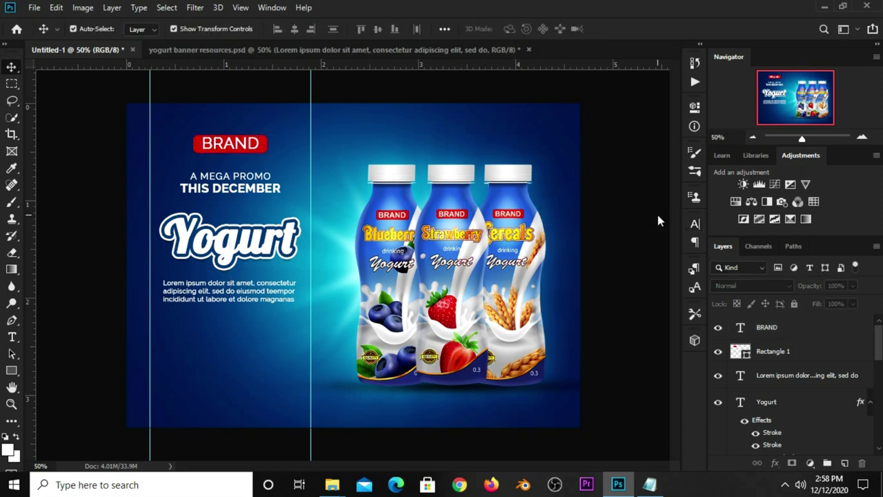
{"action": "left_click", "coordinate": [764, 329]}
Scale BRAND to about 91% and centre it vertically and horizontally on the red bar
{"action": "left_click", "coordinate": [167, 9]}
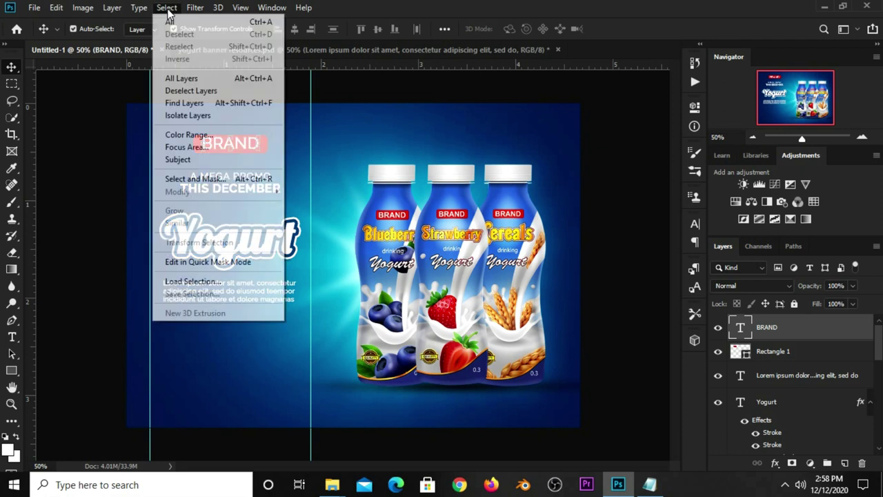
{"action": "left_click", "coordinate": [109, 117]}
{"action": "key", "text": "ctrl+t"}
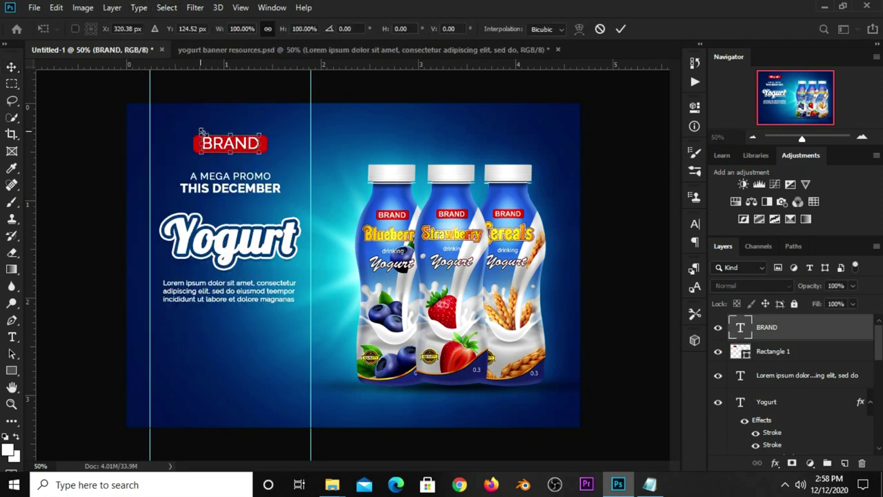
{"action": "left_click_drag", "start_coordinate": [201, 136], "coordinate": [204, 137]}
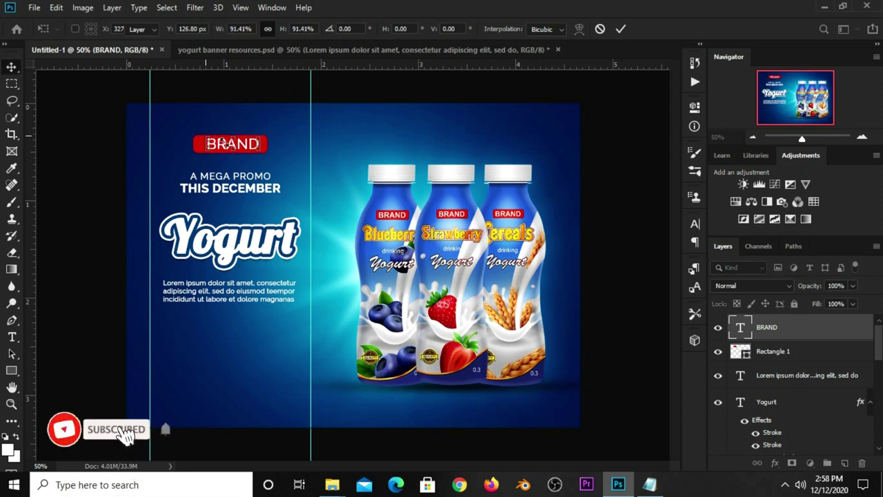
{"action": "key", "text": "Return"}
{"action": "left_click", "coordinate": [773, 351], "text": "shift"}
{"action": "key", "text": "ctrl"}
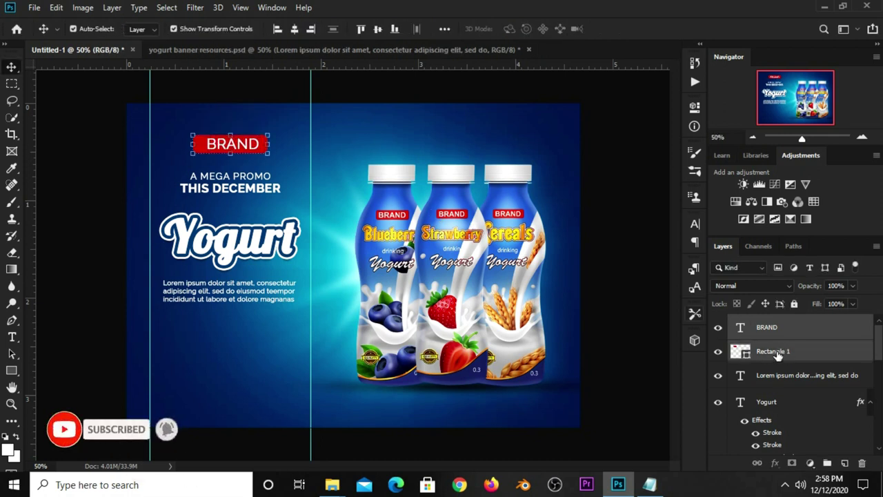
{"action": "left_click", "coordinate": [444, 29]}
{"action": "left_click", "coordinate": [484, 64]}
{"action": "left_click", "coordinate": [406, 64]}
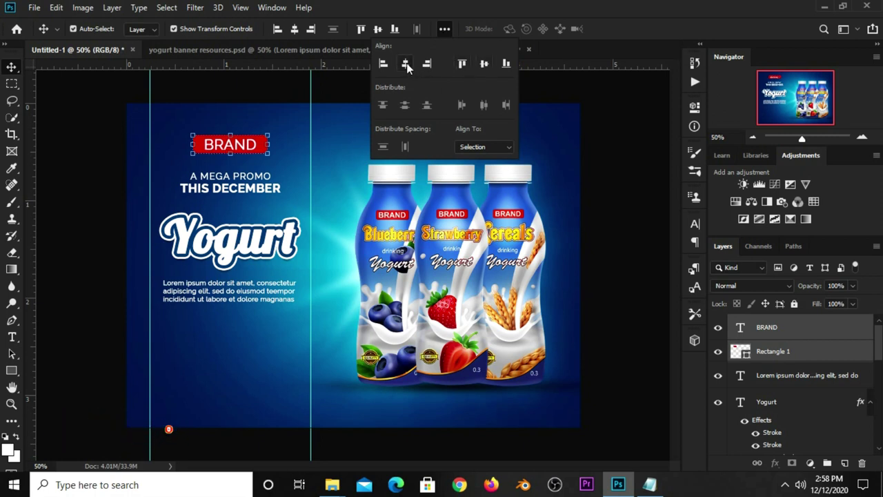
{"action": "left_click", "coordinate": [556, 119]}
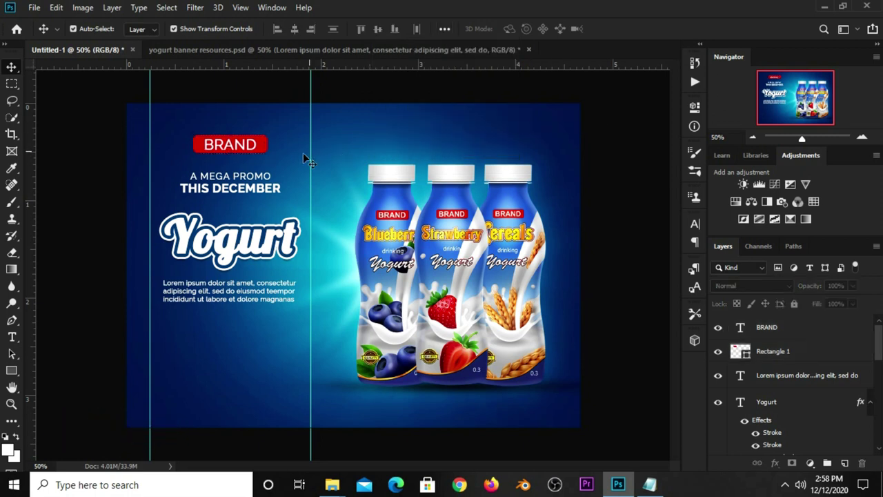
Draw a white 496×64 px rectangle between the guides under the paragraph and nudge it down
{"action": "left_click_drag", "start_coordinate": [10, 371], "coordinate": [51, 371]}
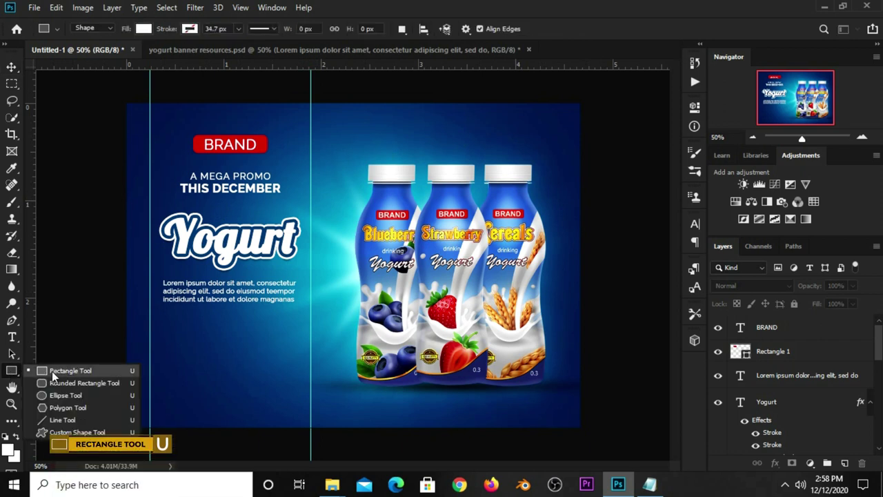
{"action": "left_click_drag", "start_coordinate": [150, 319], "coordinate": [310, 341]}
{"action": "left_click", "coordinate": [465, 276]}
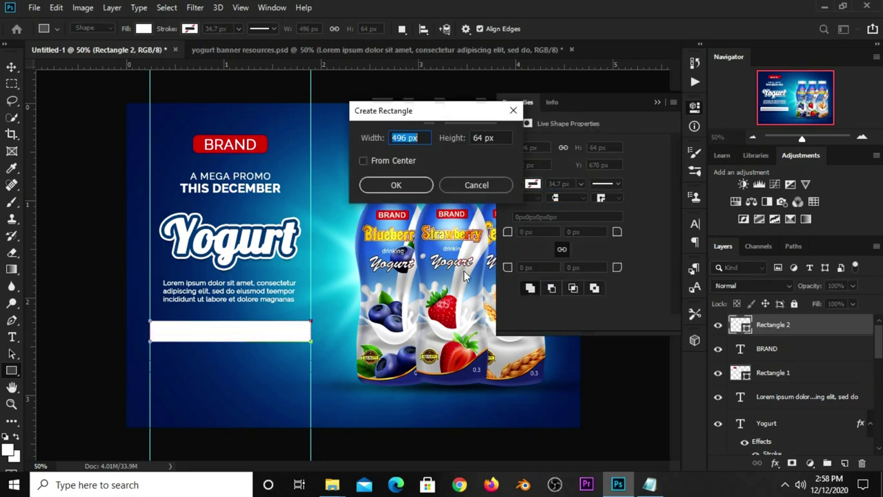
{"action": "left_click", "coordinate": [513, 111]}
{"action": "left_click", "coordinate": [658, 102]}
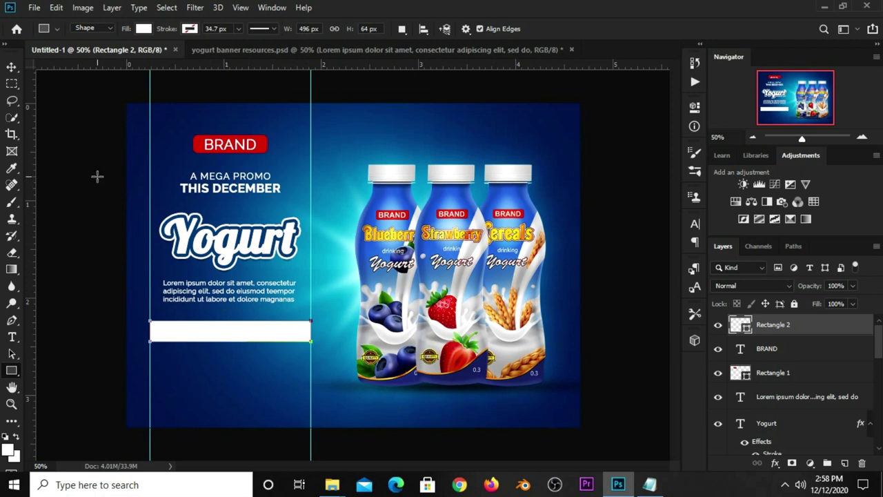
{"action": "left_click", "coordinate": [12, 68]}
{"action": "key", "text": "Down"}
{"action": "key", "text": "Down"}
{"action": "key", "text": "Down"}
{"action": "key", "text": "Down"}
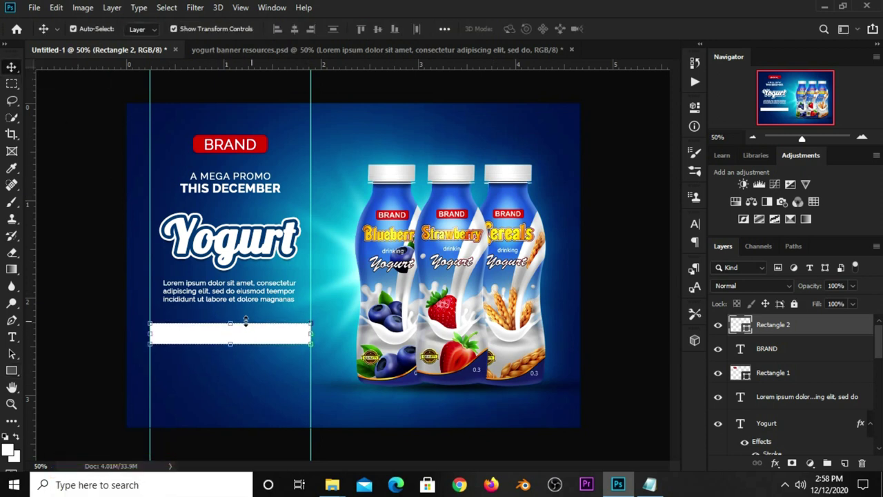
{"action": "left_click", "coordinate": [774, 464]}
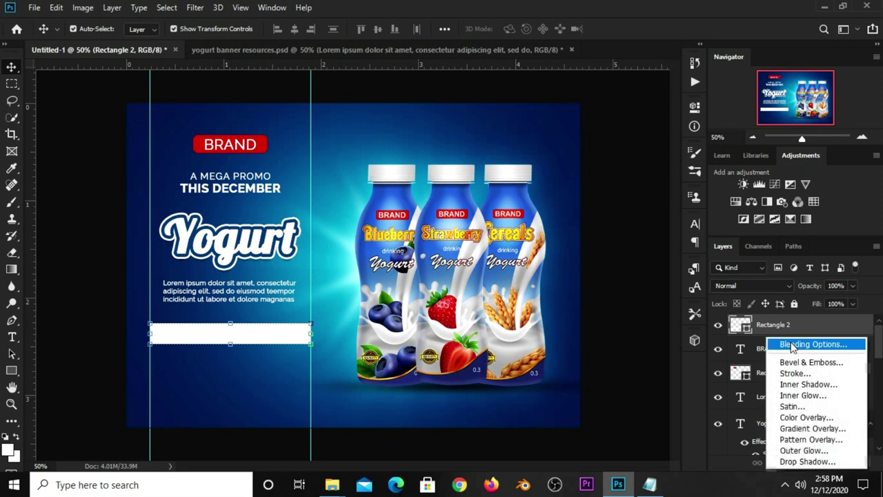
Add a gradient overlay to the white bar and confirm its left colour stop
{"action": "left_click", "coordinate": [369, 287]}
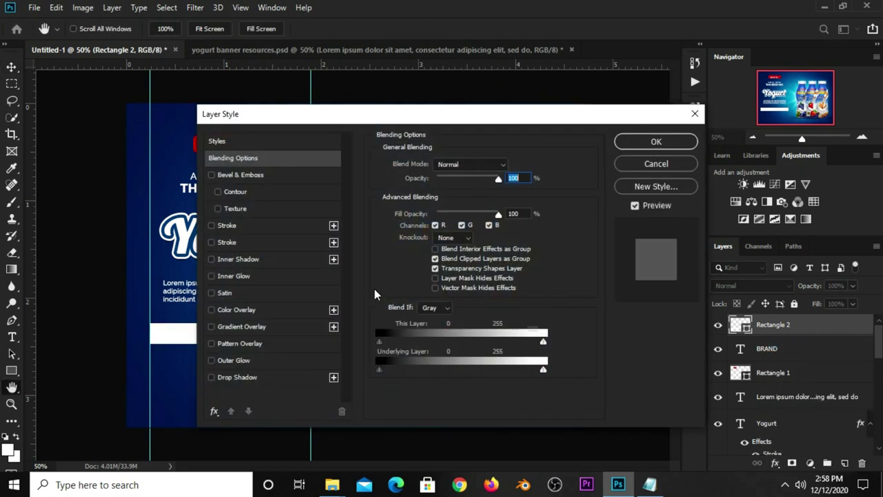
{"action": "left_click", "coordinate": [229, 326]}
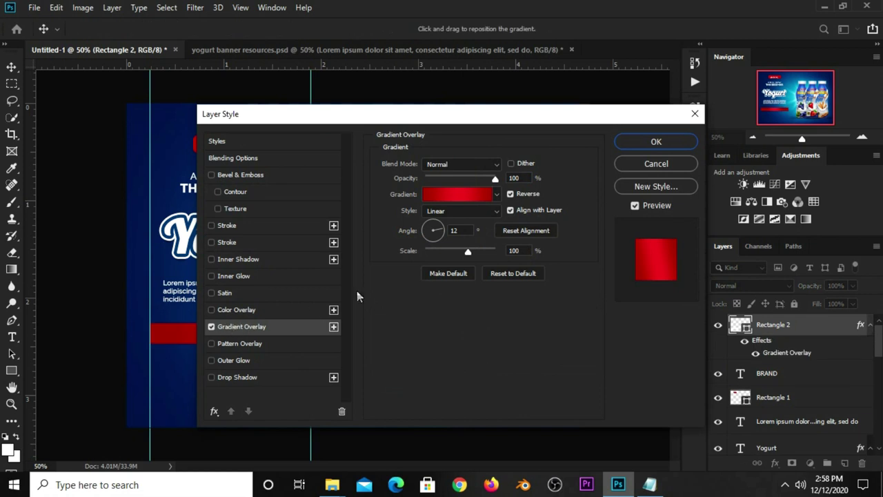
{"action": "left_click", "coordinate": [460, 196]}
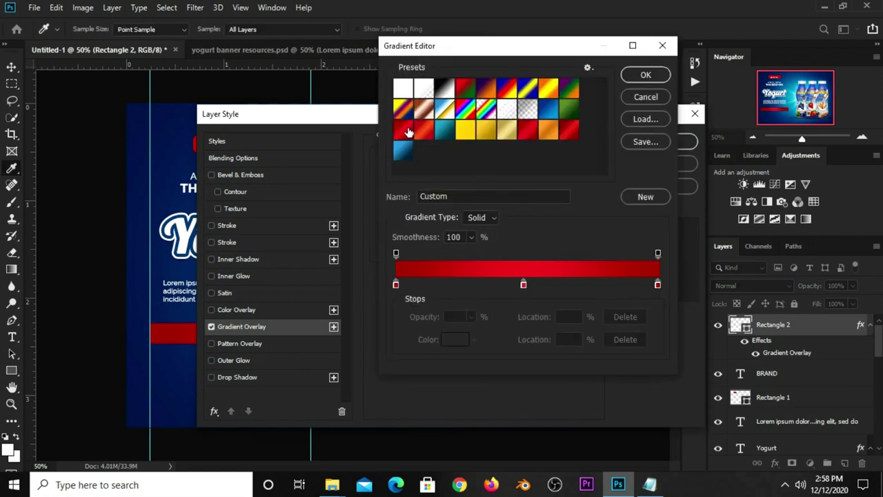
{"action": "left_click", "coordinate": [396, 284]}
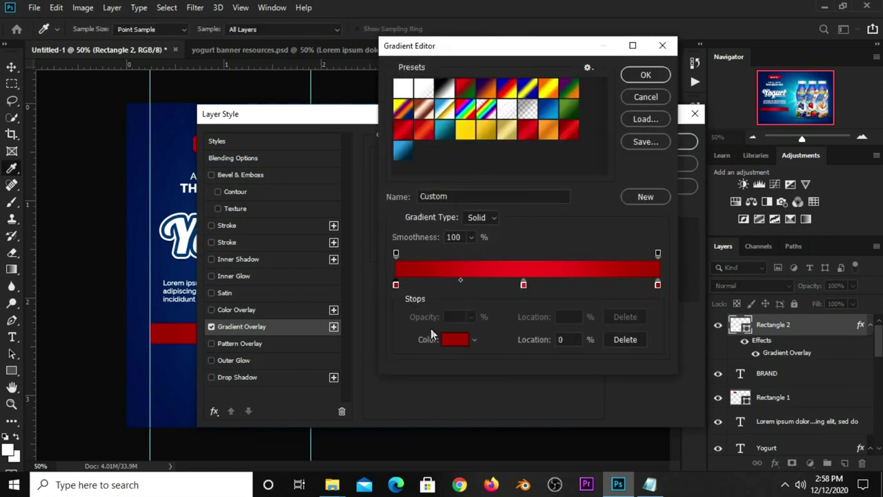
{"action": "left_click", "coordinate": [449, 339]}
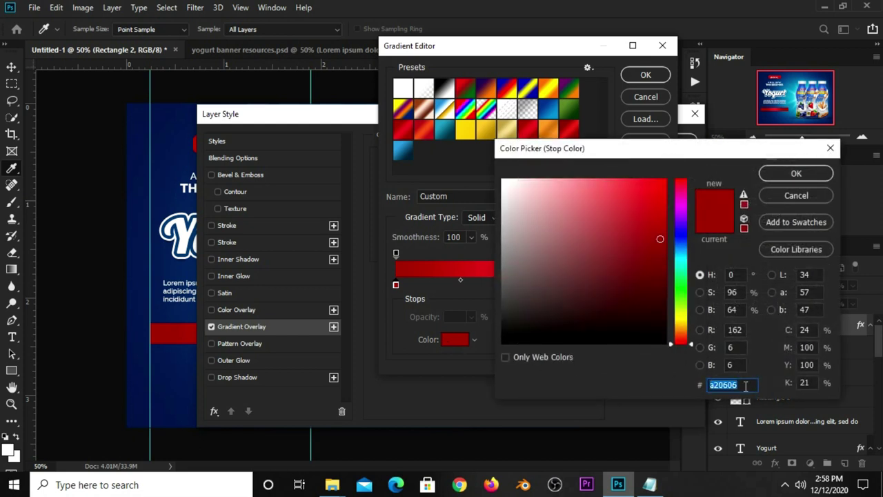
{"action": "left_click", "coordinate": [795, 173]}
Add a middle stop e72226 at 49%, keep the right stop a20606, and apply the gradient
{"action": "left_click", "coordinate": [524, 286]}
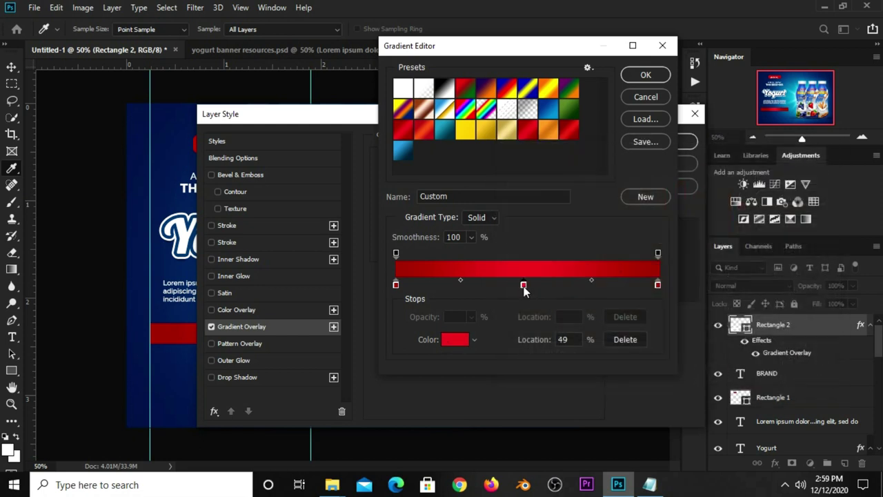
{"action": "left_click", "coordinate": [452, 339]}
{"action": "left_click", "coordinate": [736, 388]}
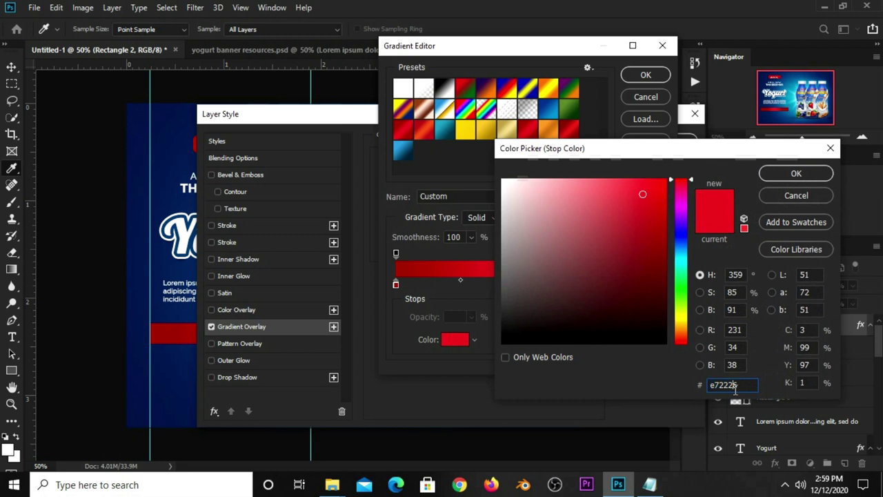
{"action": "double_click", "coordinate": [746, 388]}
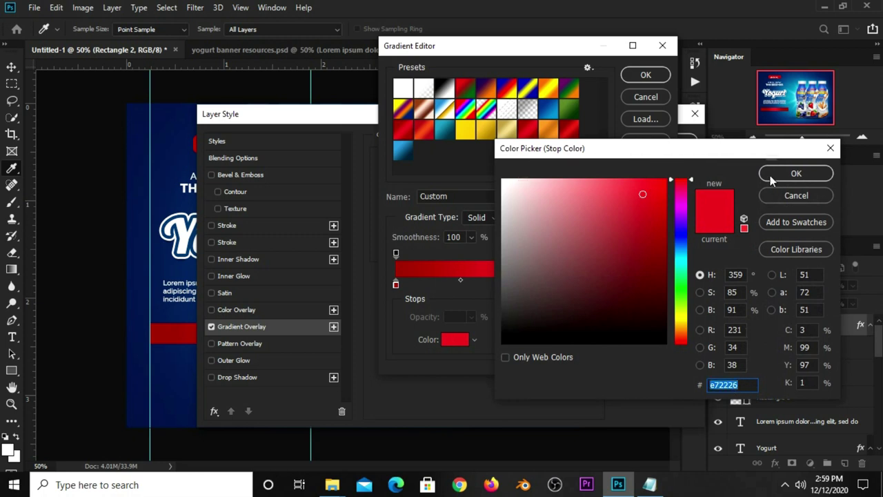
{"action": "left_click", "coordinate": [773, 178]}
{"action": "left_click", "coordinate": [658, 285]}
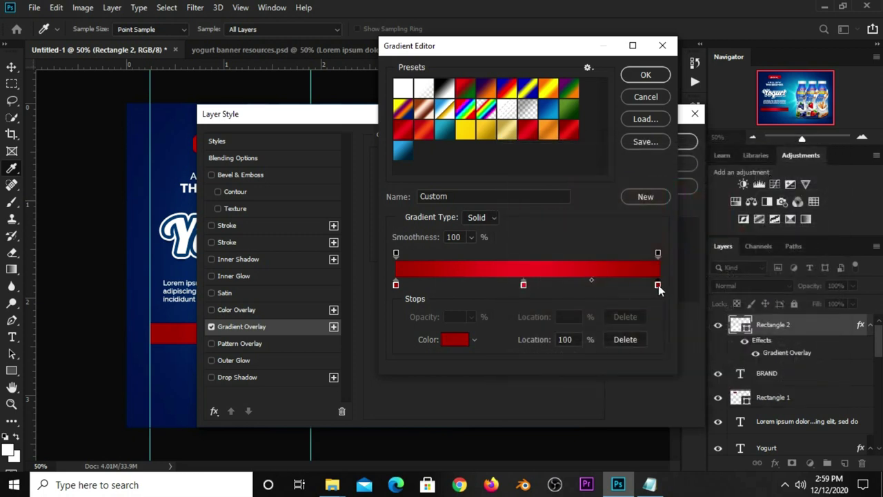
{"action": "left_click", "coordinate": [450, 343]}
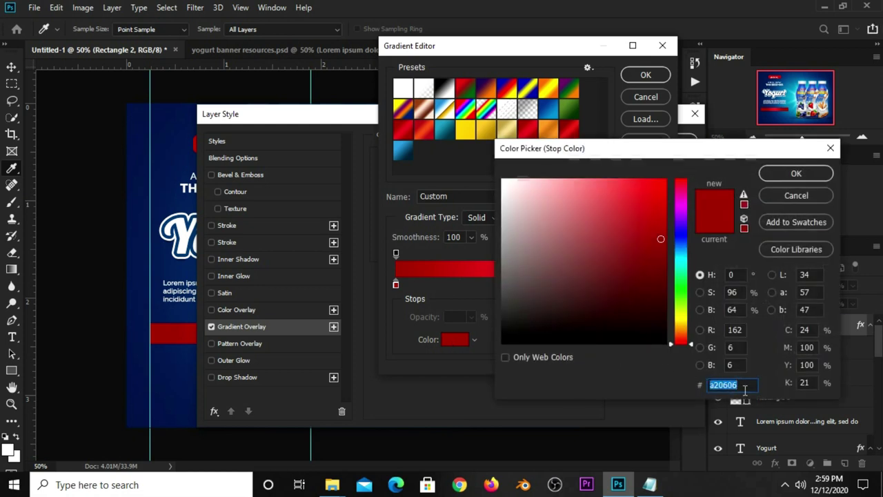
{"action": "left_click", "coordinate": [767, 175]}
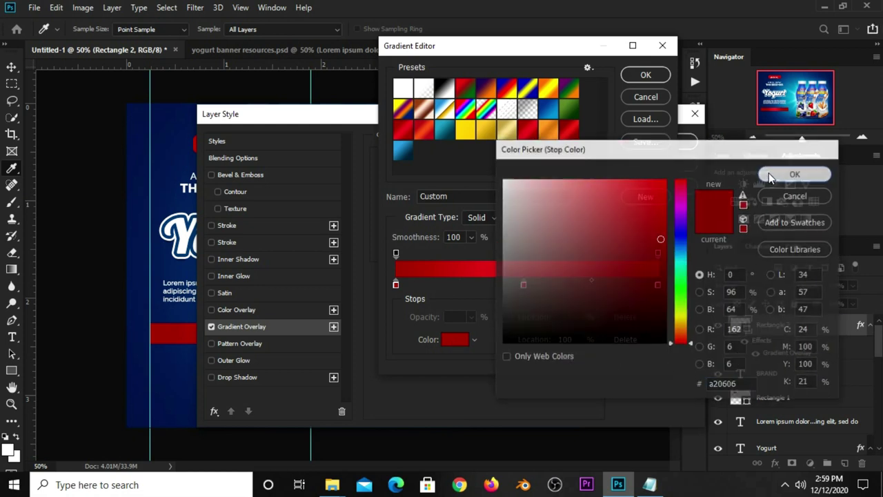
{"action": "left_click", "coordinate": [629, 81]}
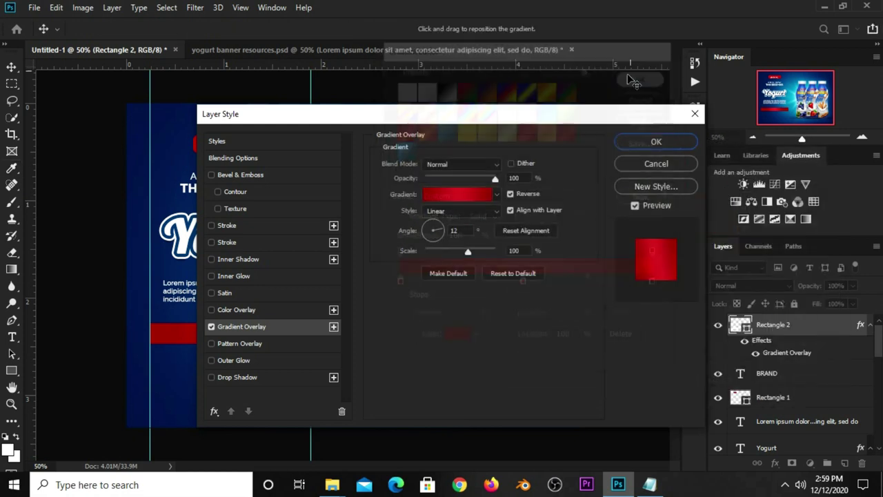
{"action": "left_click", "coordinate": [621, 142]}
Nudge the Lorem ipsum body text and Yogurt title slightly down
{"action": "left_click", "coordinate": [321, 331]}
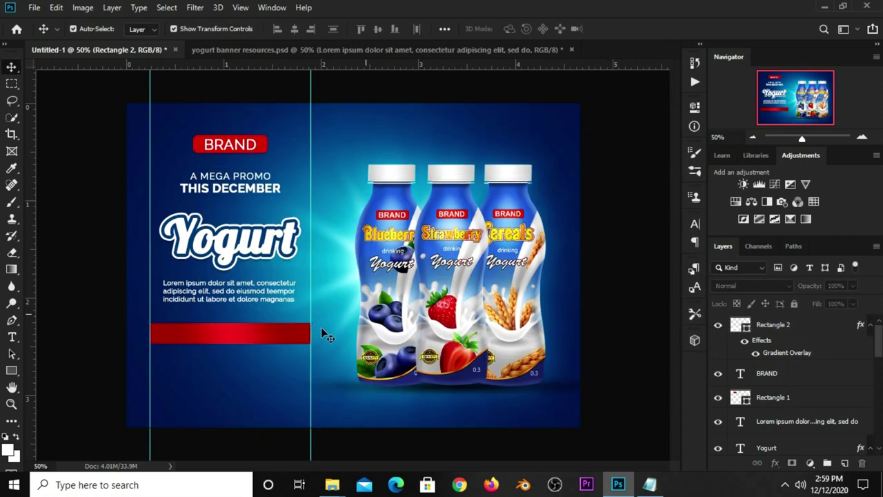
{"action": "left_click", "coordinate": [279, 338]}
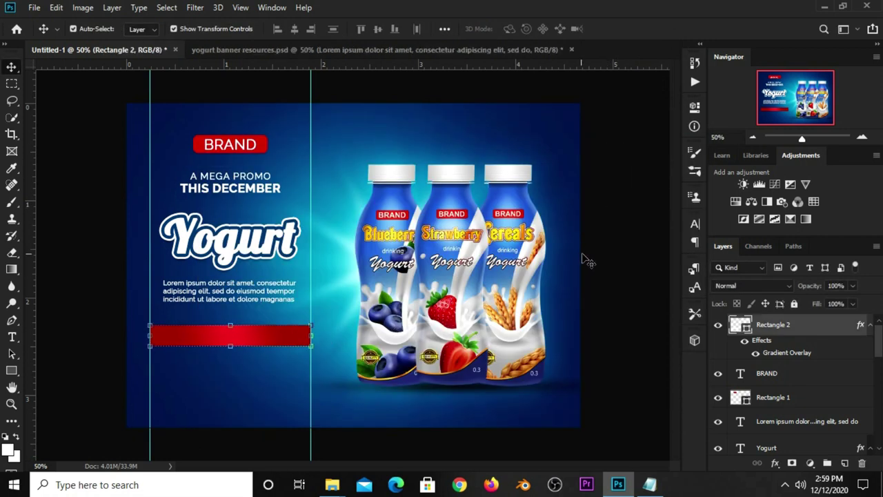
{"action": "left_click", "coordinate": [611, 238]}
{"action": "left_click", "coordinate": [214, 307]}
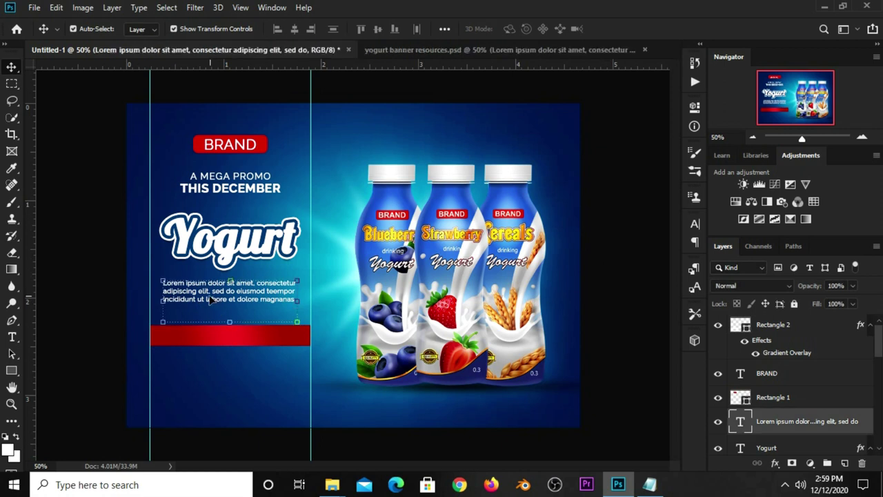
{"action": "key", "text": "Down"}
{"action": "key", "text": "Down"}
{"action": "key", "text": "Down"}
{"action": "key", "text": "Down"}
{"action": "key", "text": "Down"}
{"action": "key", "text": "Down"}
{"action": "left_click", "coordinate": [238, 253]}
{"action": "key", "text": "Down"}
{"action": "key", "text": "Down"}
{"action": "key", "text": "Down"}
{"action": "key", "text": "Down"}
{"action": "key", "text": "Down"}
{"action": "key", "text": "Down"}
{"action": "left_click", "coordinate": [607, 245]}
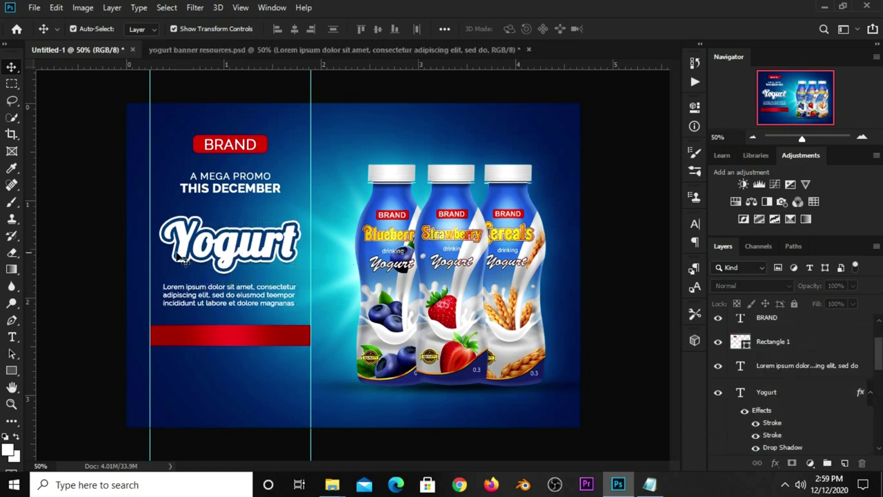
Add a new layer above BRAND and brush a dark shadow stroke under the red bar
{"action": "left_click", "coordinate": [233, 334]}
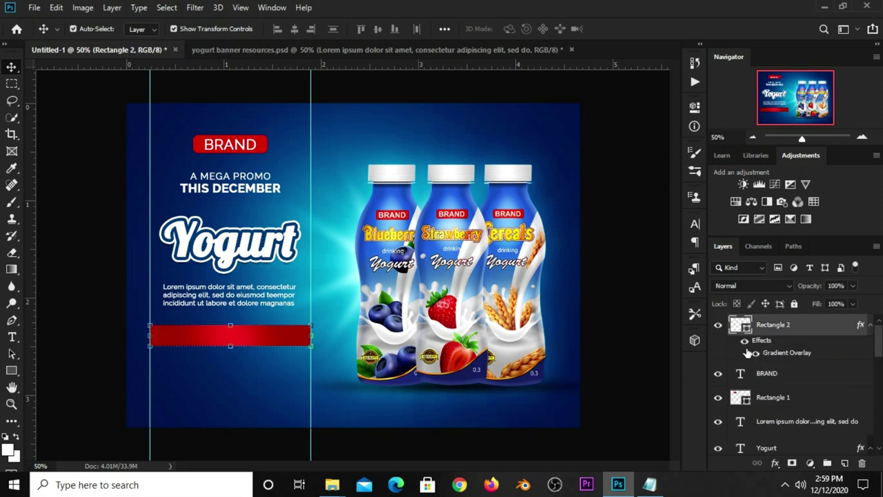
{"action": "left_click", "coordinate": [801, 381]}
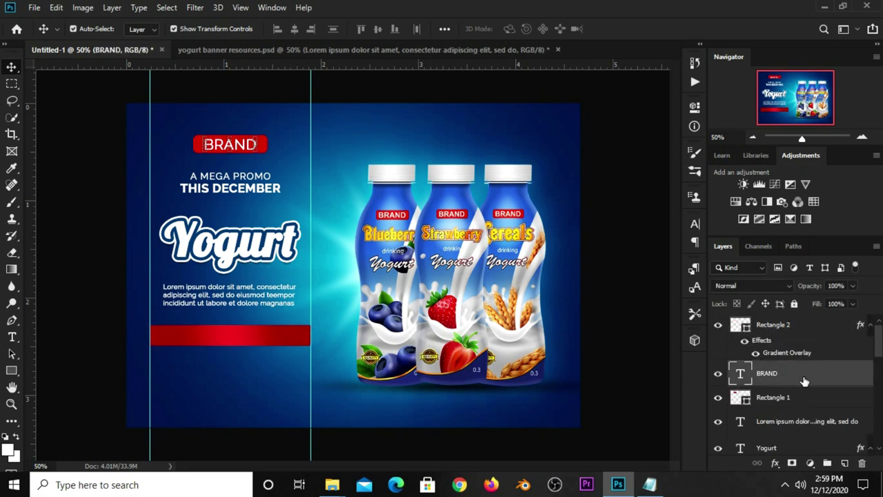
{"action": "left_click", "coordinate": [843, 461]}
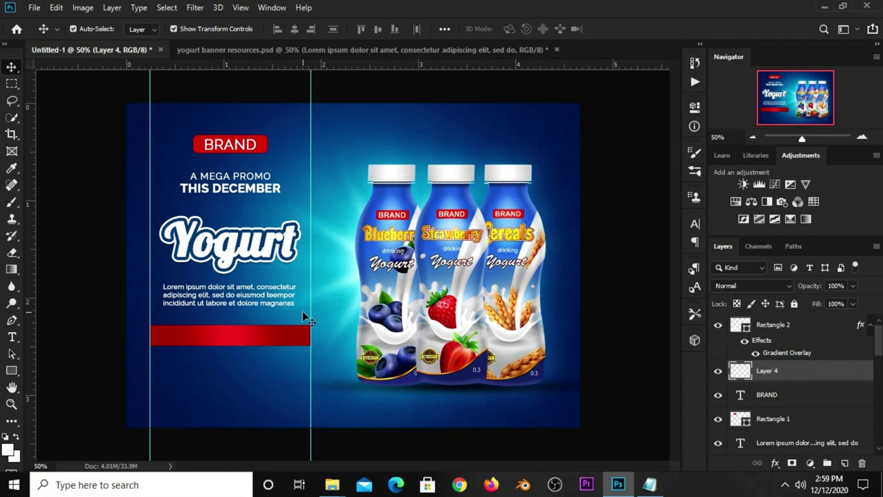
{"action": "left_click", "coordinate": [12, 201]}
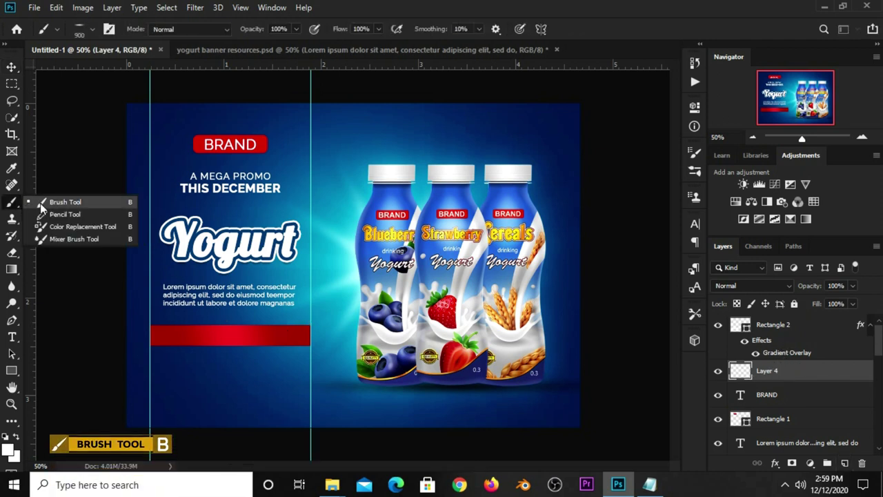
{"action": "left_click", "coordinate": [40, 203]}
{"action": "key", "text": "bracketleft"}
{"action": "key", "text": "bracketleft"}
{"action": "key", "text": "bracketleft"}
{"action": "key", "text": "bracketleft"}
{"action": "key", "text": "bracketleft"}
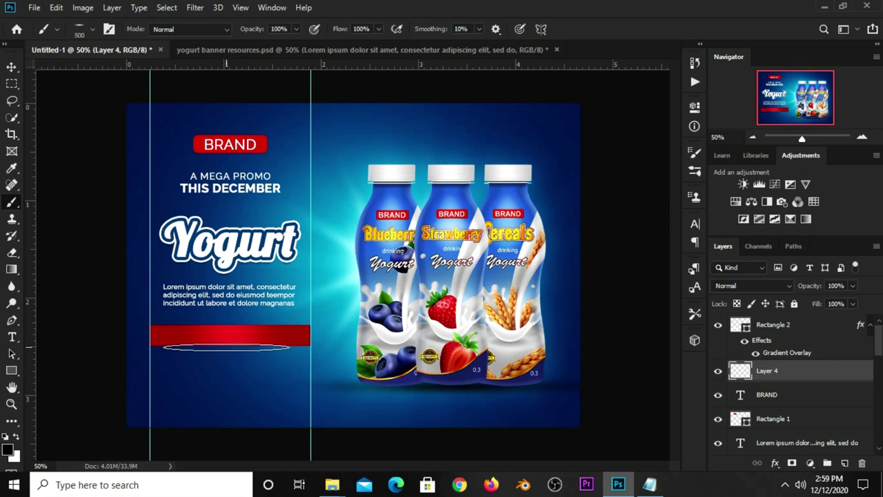
{"action": "left_click", "coordinate": [228, 346]}
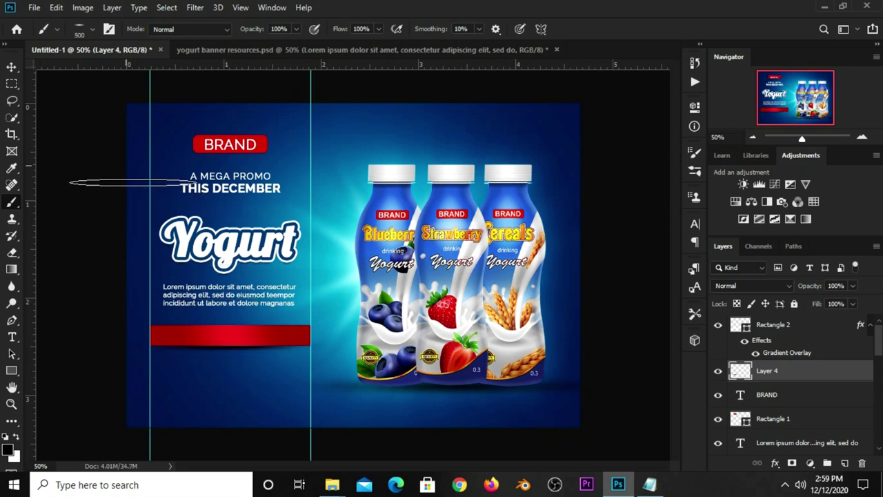
Lower the shadow layer's opacity to about 45%, then select 'all flavours available' in the notes
{"action": "left_click", "coordinate": [10, 67]}
{"action": "left_click", "coordinate": [47, 69]}
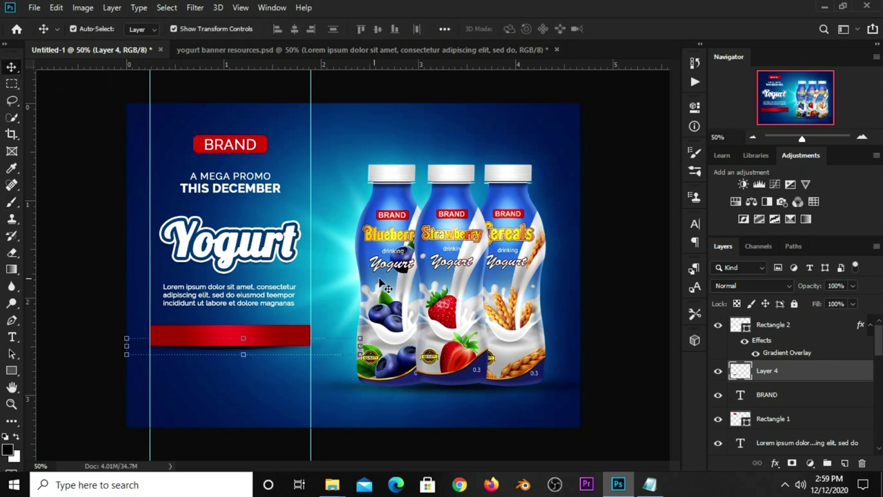
{"action": "left_click", "coordinate": [853, 285]}
{"action": "left_click_drag", "start_coordinate": [855, 301], "coordinate": [820, 303]}
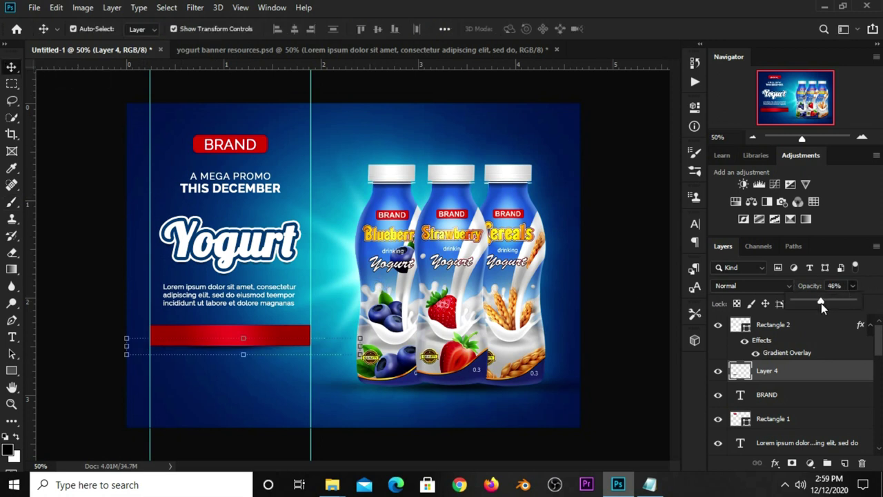
{"action": "left_click", "coordinate": [647, 324]}
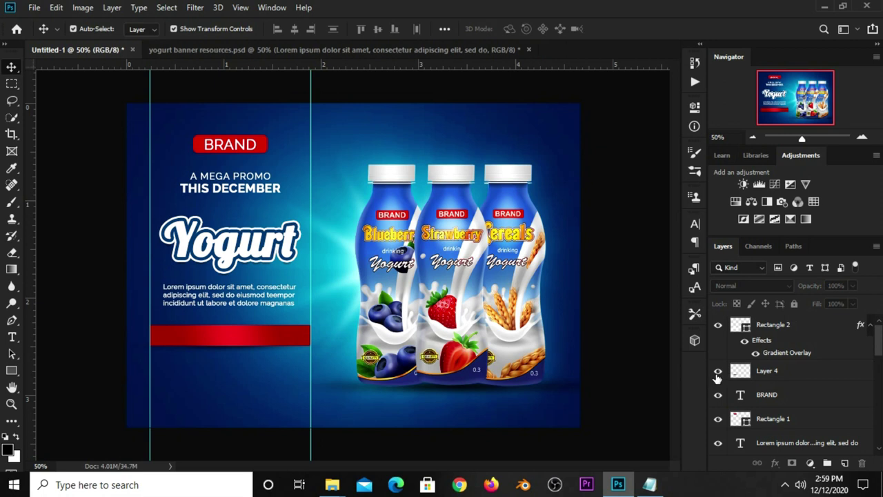
{"action": "left_click", "coordinate": [718, 371]}
{"action": "left_click", "coordinate": [649, 484]}
{"action": "left_click_drag", "start_coordinate": [574, 298], "coordinate": [454, 296]}
{"action": "key", "text": "alt+Tab"}
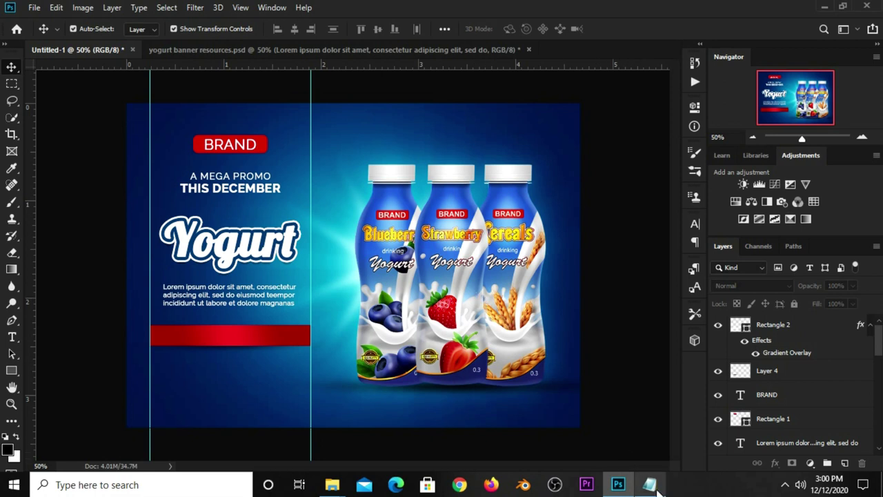
Copy the line 'ALL FLAVOURS AVAILABLE' from the Notepad notes
{"action": "left_click", "coordinate": [649, 484]}
{"action": "right_click", "coordinate": [523, 295]}
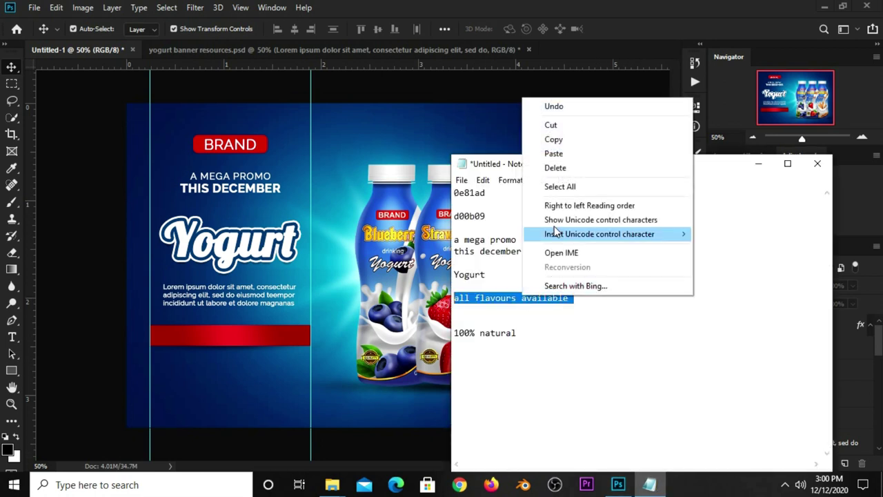
{"action": "left_click", "coordinate": [561, 141]}
{"action": "key", "text": "alt+Tab"}
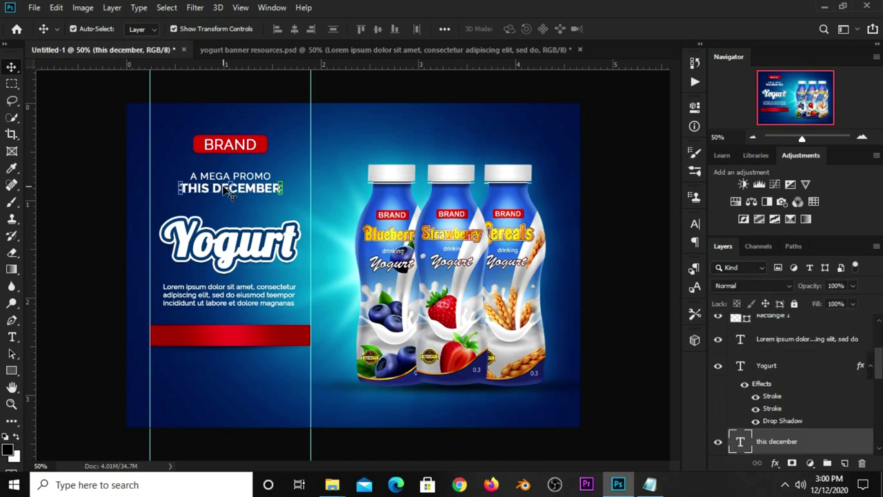
Duplicate THIS DECEMBER onto the red bar and replace its text with ALL FLAVOURS AVAILABLE
{"action": "left_click_drag", "start_coordinate": [215, 196], "coordinate": [216, 345]}
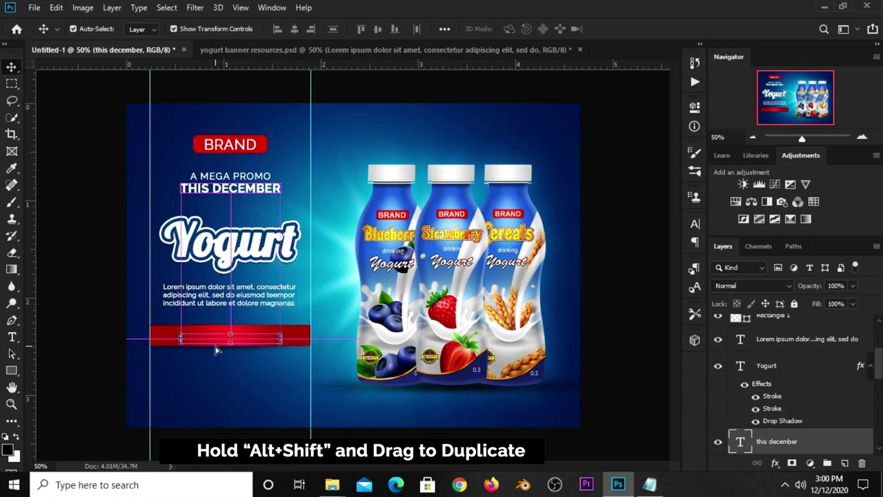
{"action": "mouse_move", "coordinate": [767, 441]}
{"action": "left_mouse_down"}
{"action": "mouse_move", "coordinate": [768, 305]}
{"action": "mouse_move", "coordinate": [768, 316]}
{"action": "left_mouse_up"}
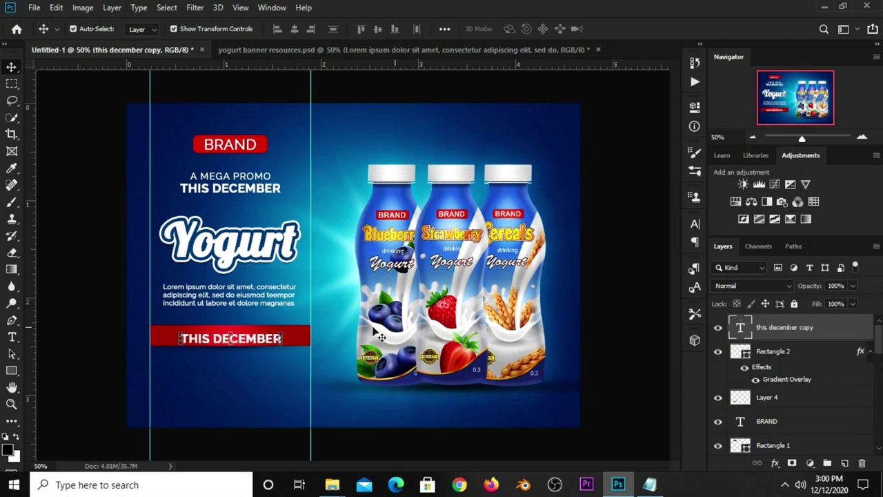
{"action": "left_click", "coordinate": [12, 337]}
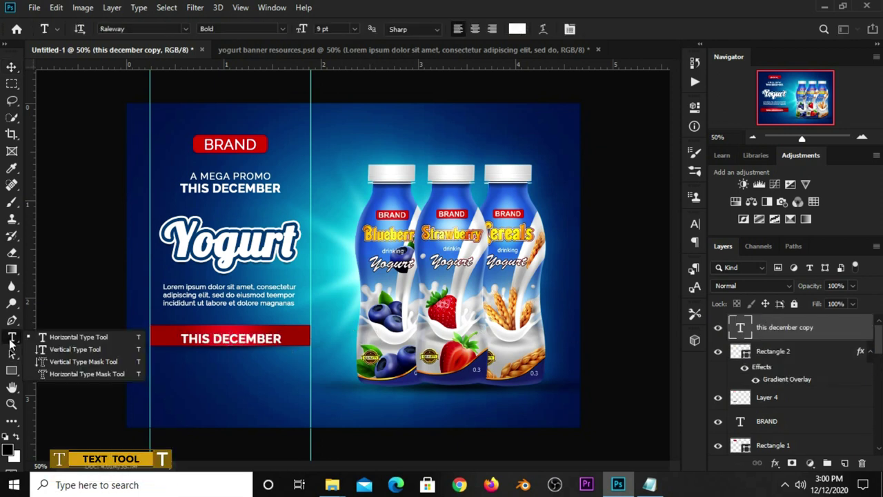
{"action": "left_click", "coordinate": [48, 335]}
{"action": "left_click", "coordinate": [246, 338]}
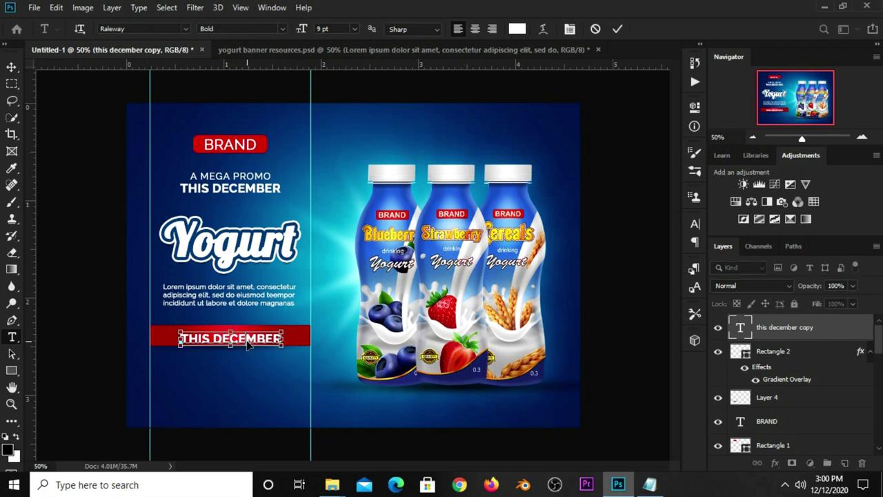
{"action": "key", "text": "ctrl+a"}
{"action": "key", "text": "ctrl+v"}
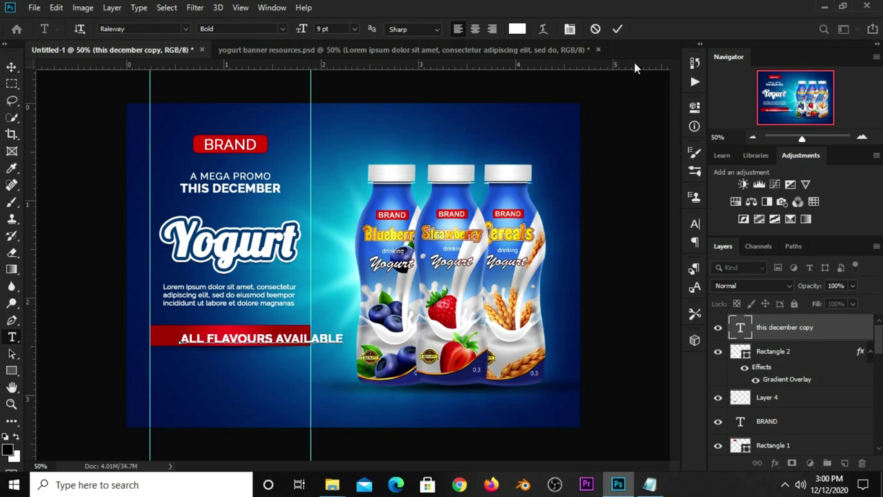
{"action": "left_click", "coordinate": [619, 30]}
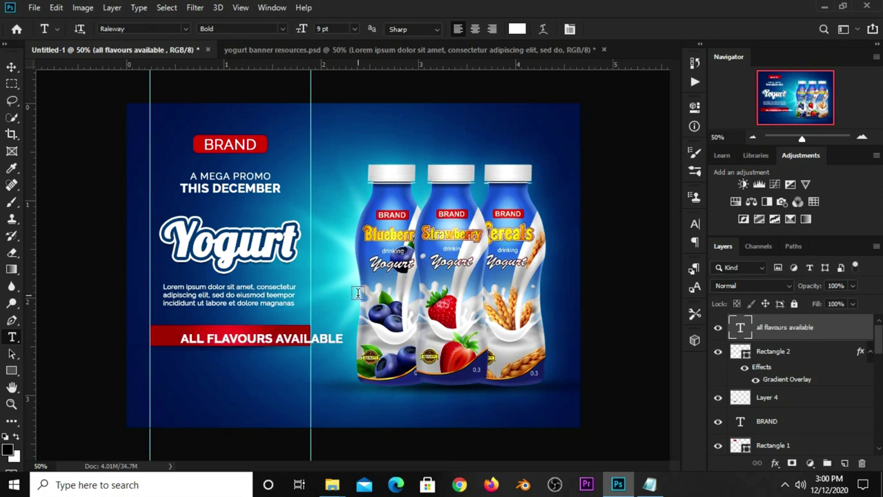
Move the ALL FLAVOURS AVAILABLE text onto the red bar and widen it to about 107%
{"action": "left_click", "coordinate": [12, 67]}
{"action": "left_click", "coordinate": [283, 343]}
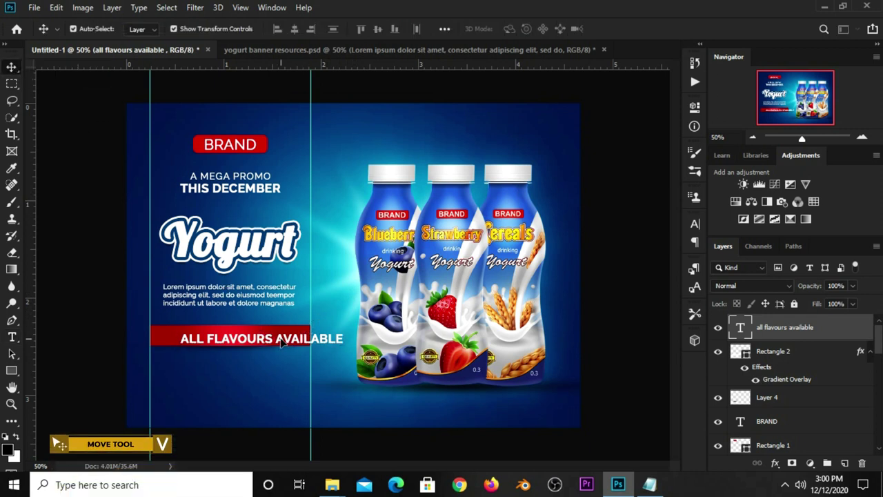
{"action": "left_click_drag", "start_coordinate": [281, 343], "coordinate": [263, 339]}
{"action": "key", "text": "ctrl+t"}
{"action": "mouse_move", "coordinate": [322, 325]}
{"action": "left_mouse_down"}
{"action": "mouse_move", "coordinate": [319, 333]}
{"action": "mouse_move", "coordinate": [272, 338]}
{"action": "left_mouse_up"}
{"action": "key", "text": "Return"}
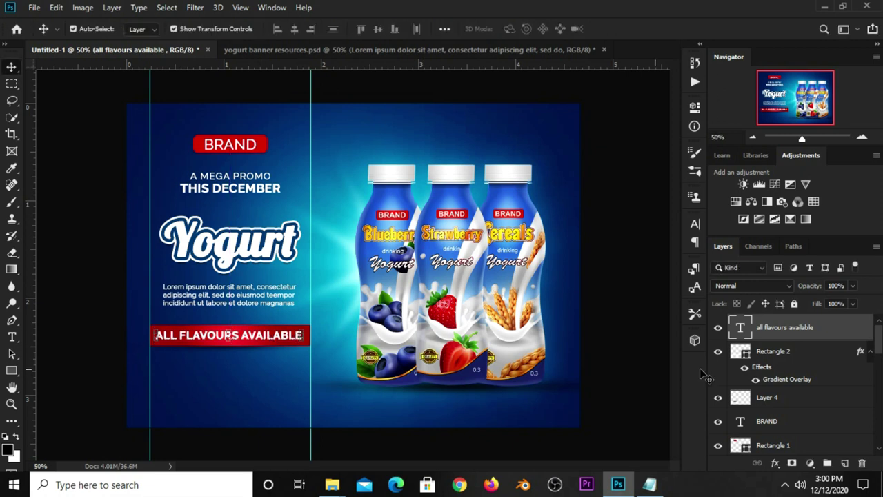
Align the text's horizontal and vertical centres with the red bar (Rectangle 2)
{"action": "left_click", "coordinate": [785, 352], "text": "shift"}
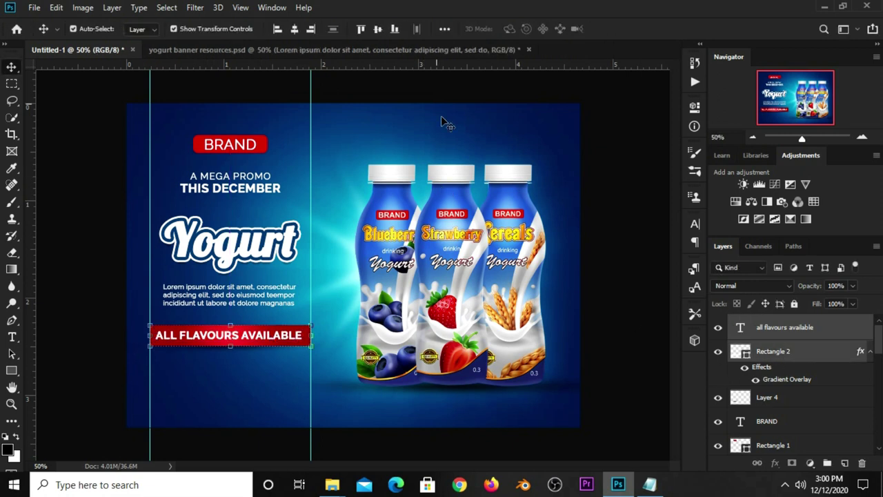
{"action": "left_click", "coordinate": [444, 29]}
{"action": "left_click", "coordinate": [484, 65]}
{"action": "left_click", "coordinate": [405, 64]}
{"action": "left_click", "coordinate": [611, 130]}
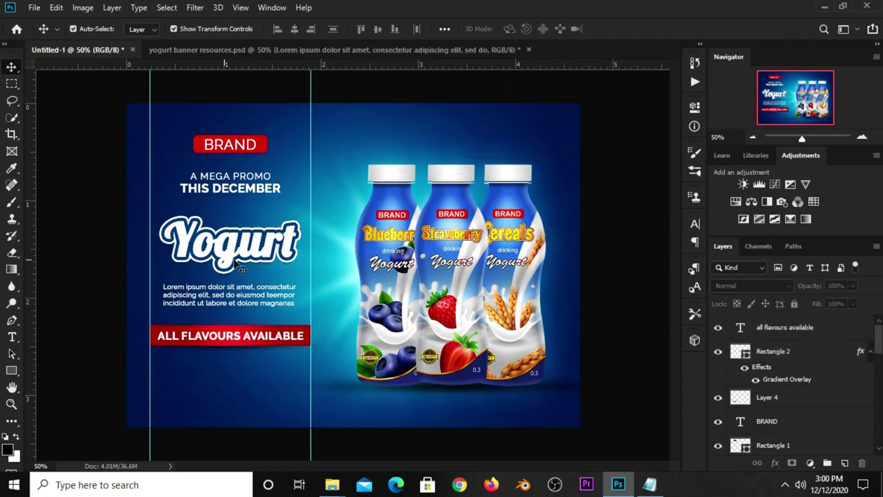
{"action": "left_click", "coordinate": [237, 340]}
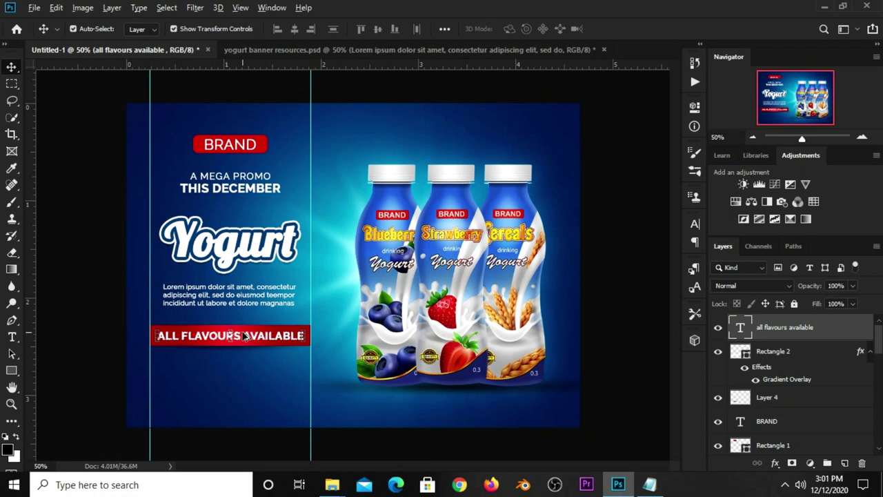
Duplicate the ALL FLAVOURS AVAILABLE text downward and copy '100% natural' from the notes
{"action": "left_click_drag", "start_coordinate": [245, 335], "coordinate": [246, 401]}
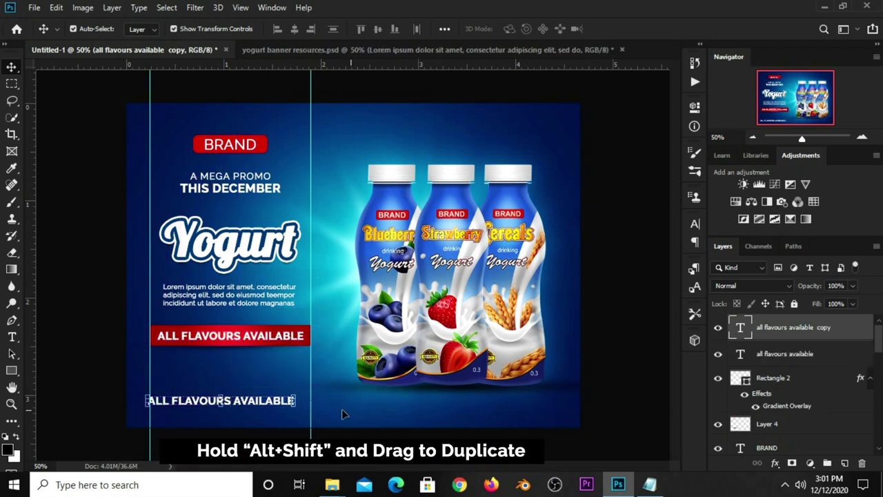
{"action": "left_click", "coordinate": [649, 484]}
{"action": "left_click_drag", "start_coordinate": [523, 332], "coordinate": [454, 333]}
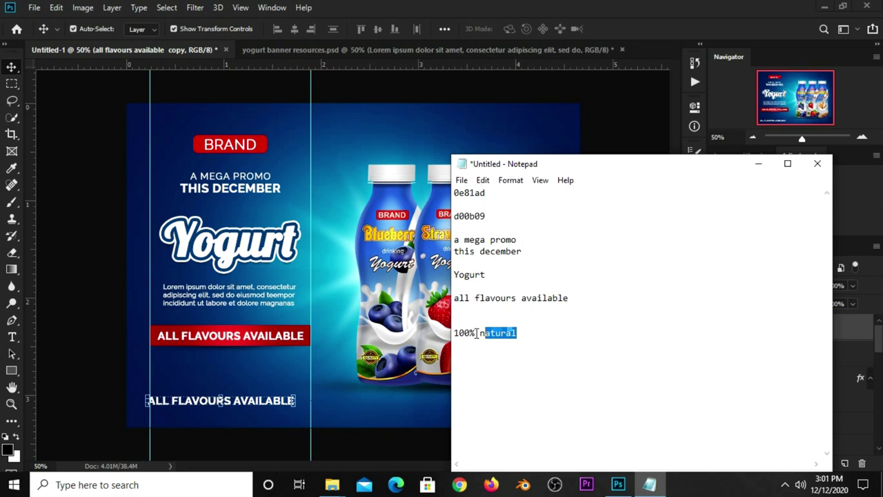
{"action": "right_click", "coordinate": [461, 331]}
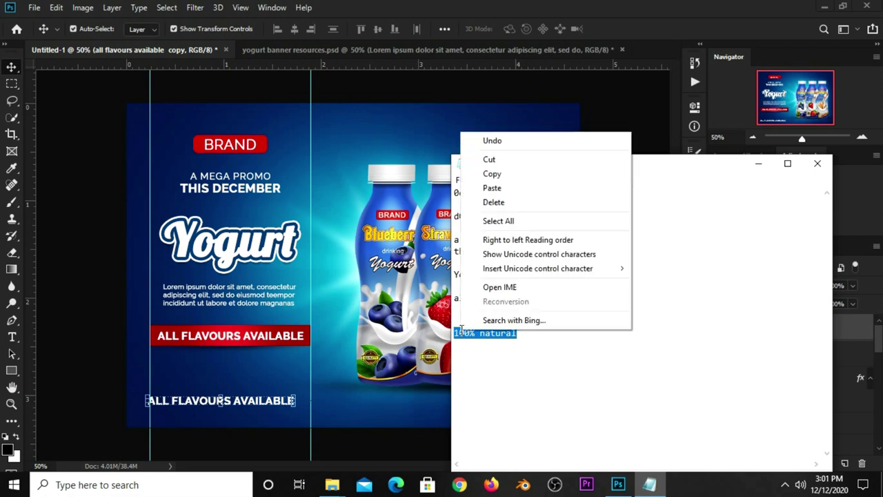
{"action": "left_click", "coordinate": [491, 173]}
{"action": "left_click", "coordinate": [583, 131]}
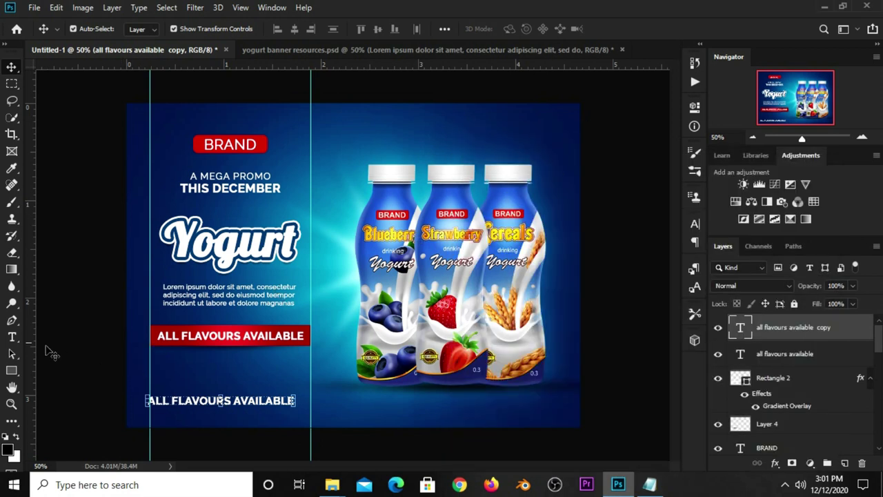
Replace the duplicated line's text with the pasted 100% NATURAL
{"action": "left_click", "coordinate": [12, 337]}
{"action": "right_click", "coordinate": [14, 335]}
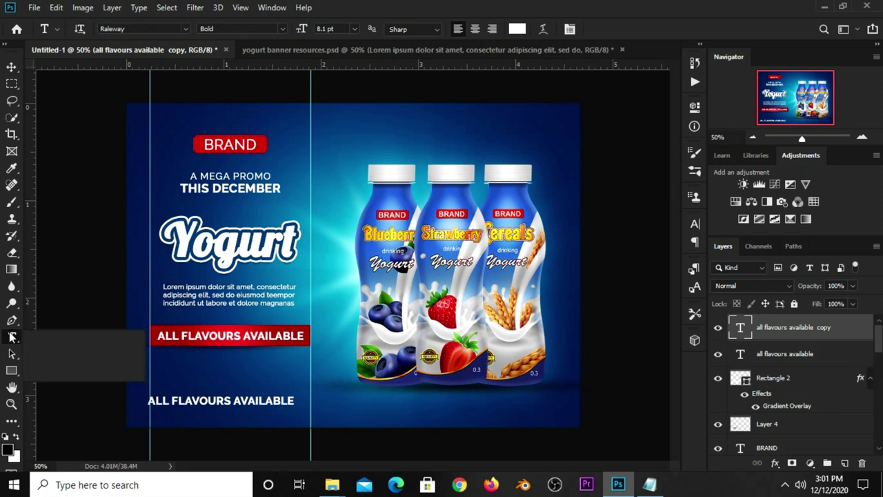
{"action": "left_click", "coordinate": [62, 336]}
{"action": "left_click", "coordinate": [221, 399]}
{"action": "key", "text": "ctrl+a"}
{"action": "key", "text": "ctrl+v"}
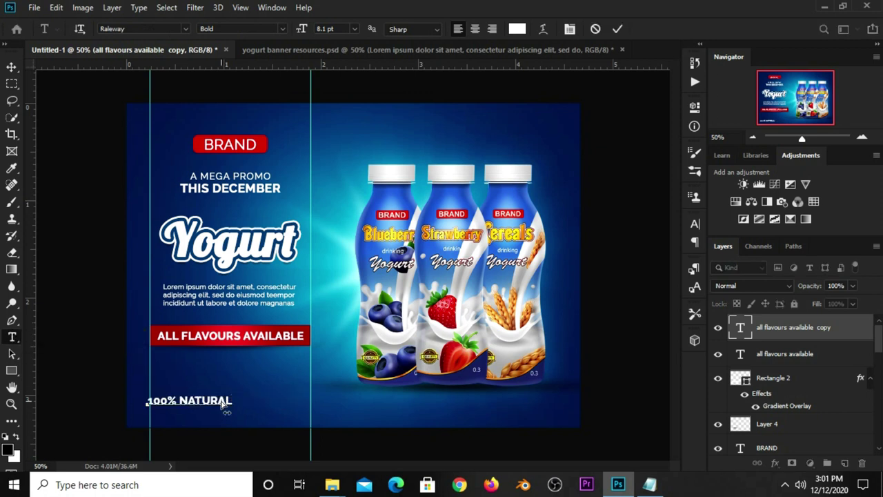
{"action": "left_click", "coordinate": [617, 28]}
{"action": "key", "text": "ctrl+Return"}
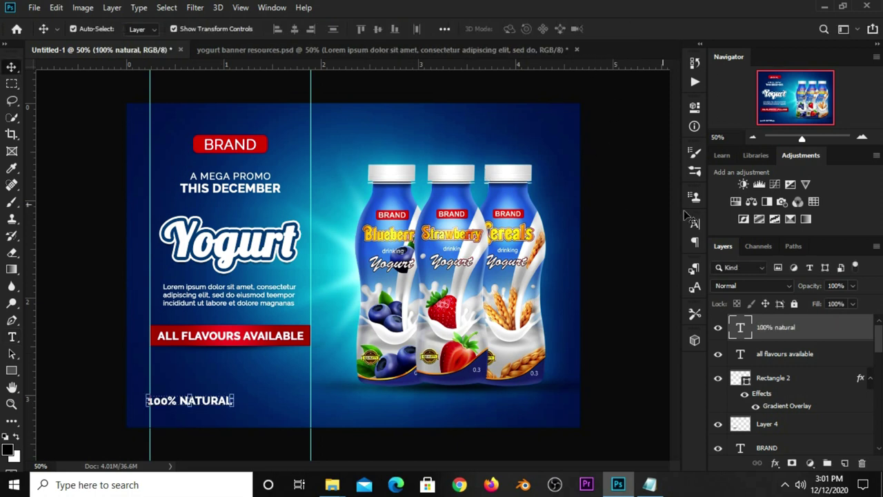
Set the 100% NATURAL text's font to Adlinnaka
{"action": "left_click", "coordinate": [694, 225]}
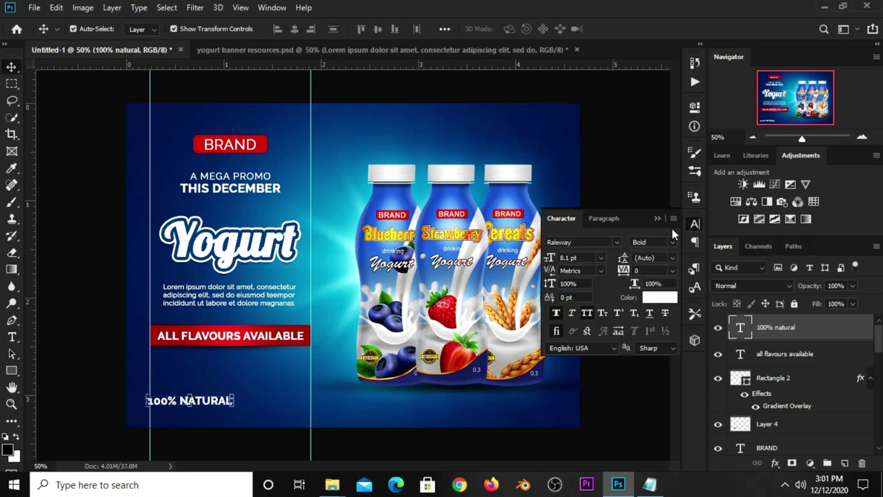
{"action": "left_click", "coordinate": [616, 243]}
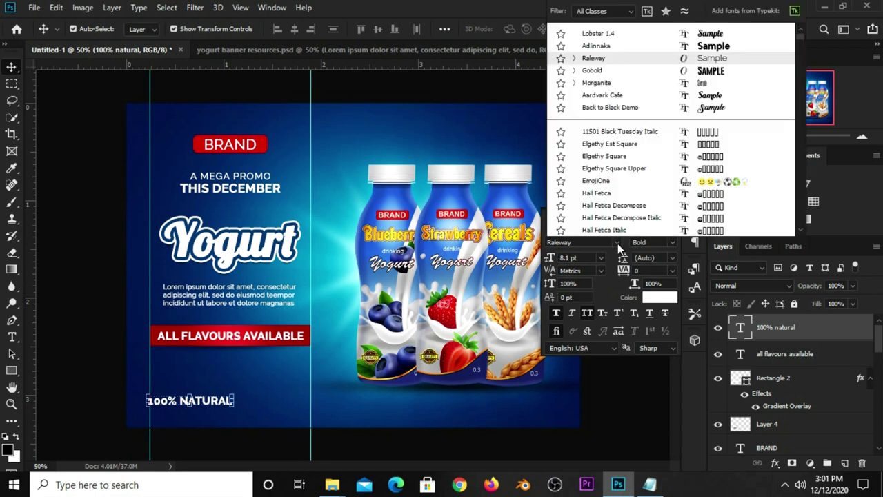
{"action": "left_click", "coordinate": [597, 46]}
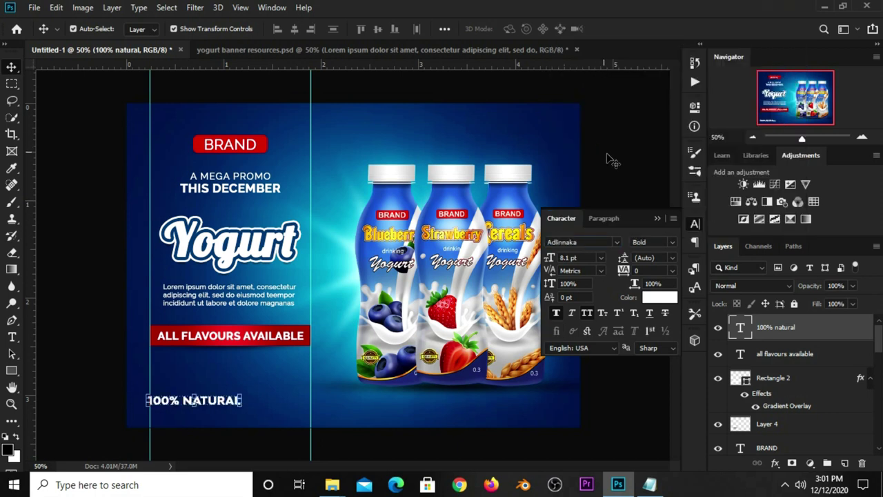
{"action": "left_click", "coordinate": [667, 242]}
{"action": "left_click", "coordinate": [659, 218]}
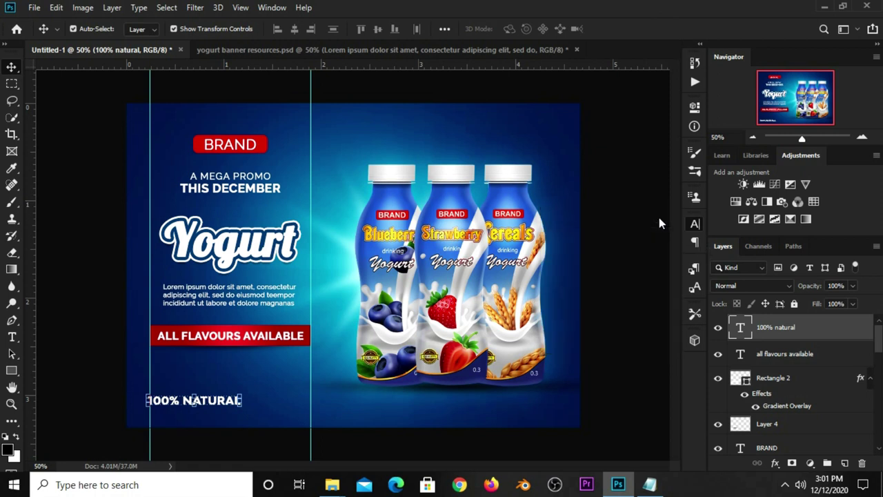
Scale the 100% NATURAL text down to about 74%
{"action": "key", "text": "ctrl+t"}
{"action": "left_click_drag", "start_coordinate": [242, 406], "coordinate": [221, 399]}
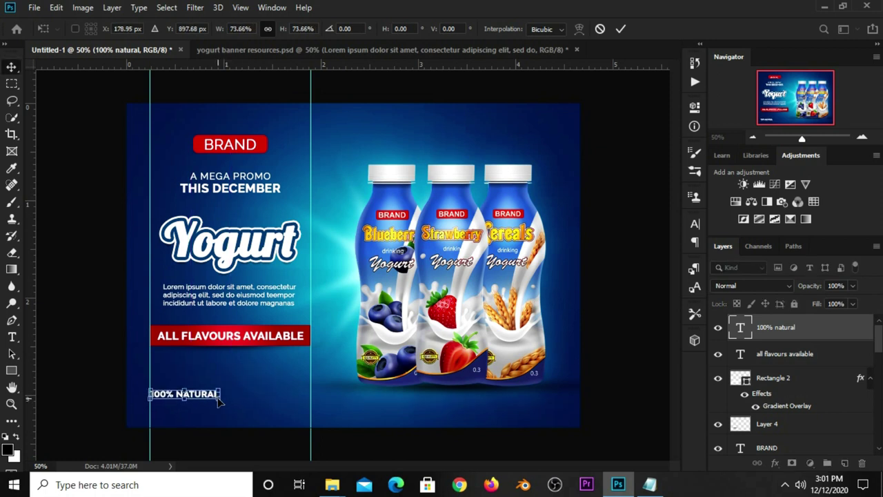
{"action": "key", "text": "Return"}
{"action": "left_click", "coordinate": [117, 378]}
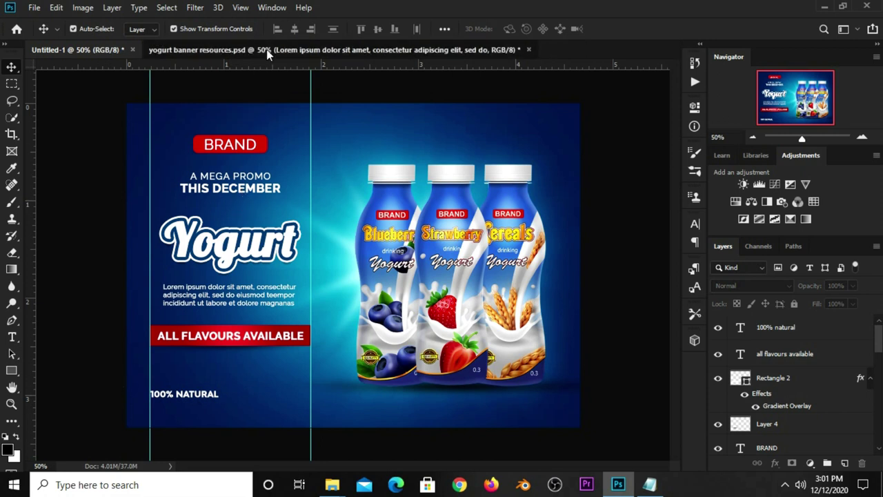
Drag the Lorem ipsum text from the resources document and scale it to about 77% under 100% NATURAL
{"action": "left_click", "coordinate": [266, 49]}
{"action": "mouse_move", "coordinate": [326, 274]}
{"action": "left_mouse_down"}
{"action": "mouse_move", "coordinate": [222, 394]}
{"action": "mouse_move", "coordinate": [195, 200]}
{"action": "mouse_move", "coordinate": [327, 274]}
{"action": "left_mouse_up"}
{"action": "key", "text": "ctrl+t"}
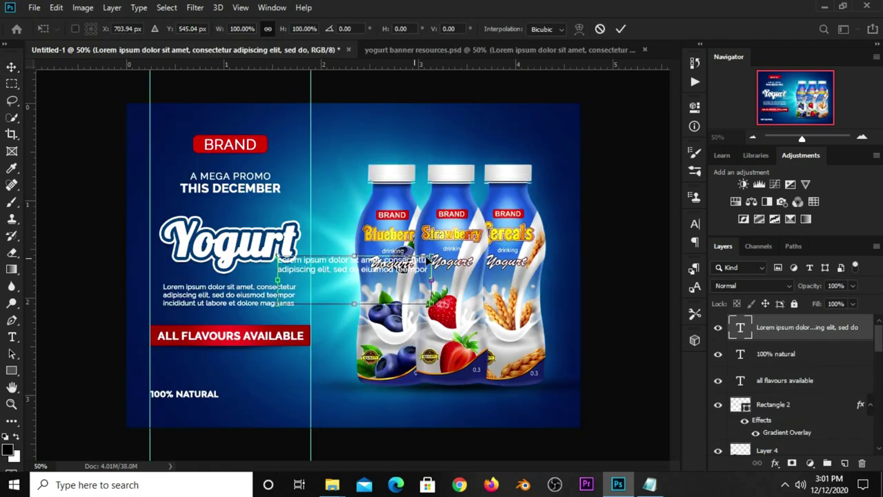
{"action": "mouse_move", "coordinate": [429, 259]}
{"action": "left_mouse_down"}
{"action": "mouse_move", "coordinate": [319, 306]}
{"action": "mouse_move", "coordinate": [231, 411]}
{"action": "left_mouse_up"}
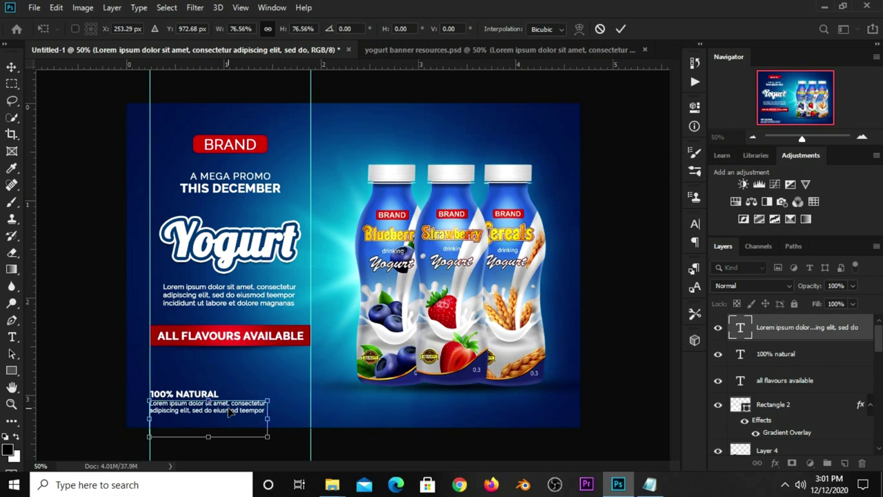
{"action": "key", "text": "Return"}
{"action": "left_click", "coordinate": [71, 398]}
{"action": "left_click", "coordinate": [215, 413]}
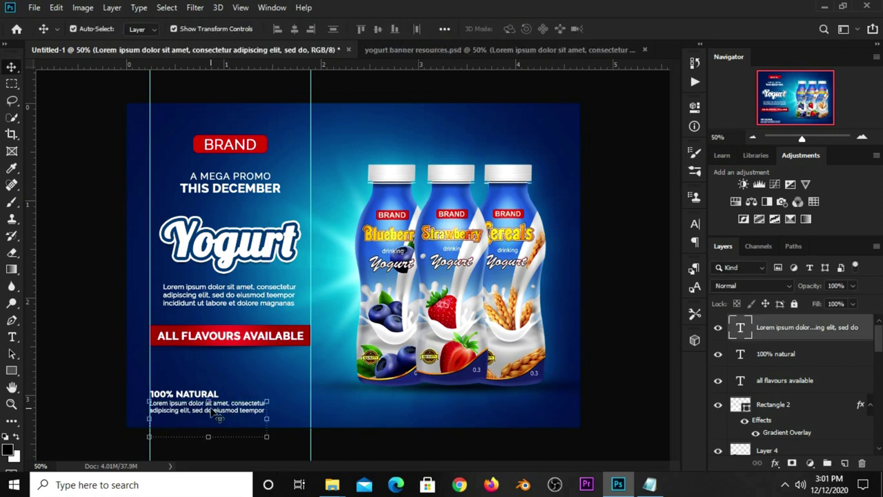
{"action": "left_click", "coordinate": [93, 387]}
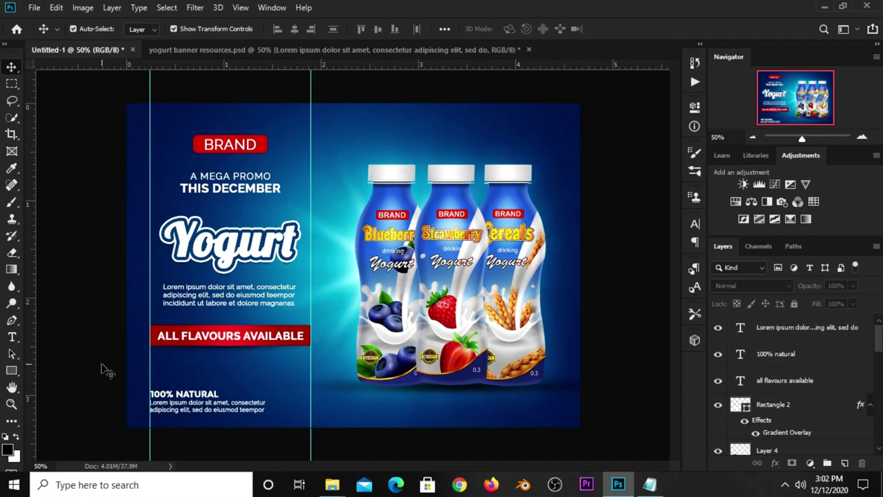
Nudge the Yogurt title slightly left and up, and add a new empty layer above it
{"action": "scroll", "coordinate": [199, 211], "scroll_direction": "up", "scroll_amount": 1}
{"action": "scroll", "coordinate": [199, 210], "scroll_direction": "up", "scroll_amount": 1}
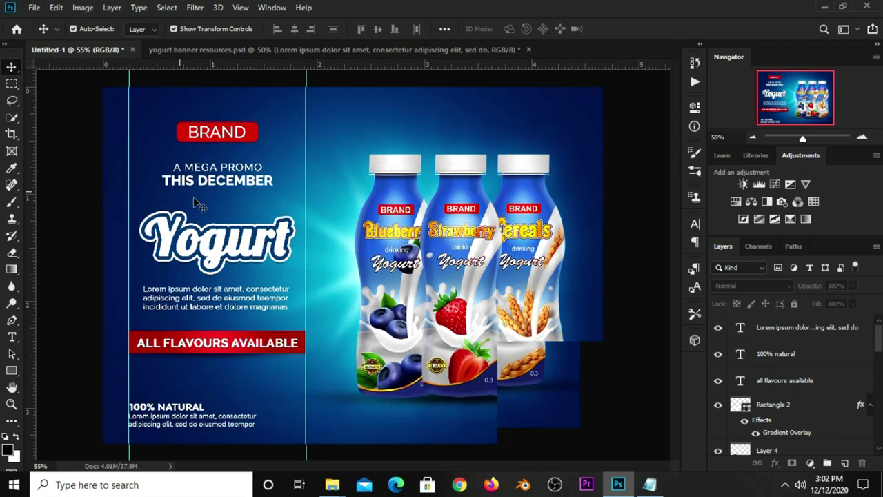
{"action": "scroll", "coordinate": [199, 207], "scroll_direction": "up", "scroll_amount": 1}
{"action": "scroll", "coordinate": [199, 204], "scroll_direction": "up", "scroll_amount": 1}
{"action": "scroll", "coordinate": [199, 204], "scroll_direction": "up", "scroll_amount": 1}
{"action": "left_click", "coordinate": [221, 264]}
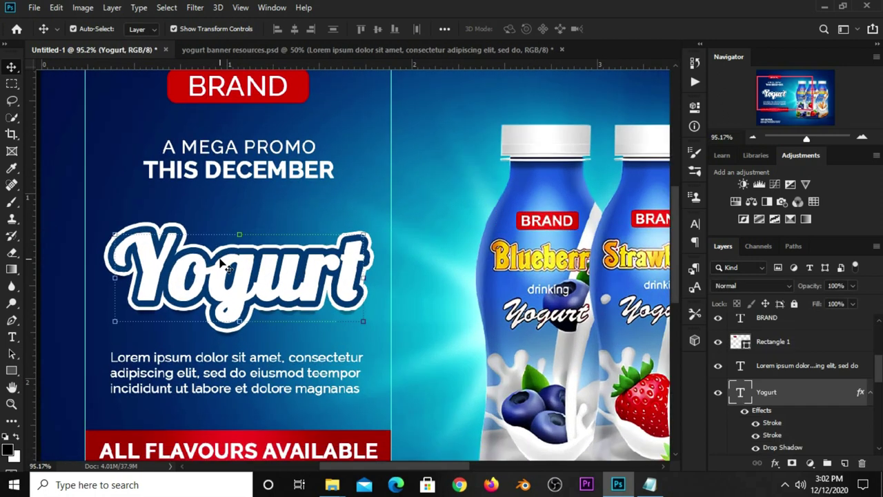
{"action": "key", "text": "ctrl+Left"}
{"action": "key", "text": "Up"}
{"action": "key", "text": "Up"}
{"action": "key", "text": "Up"}
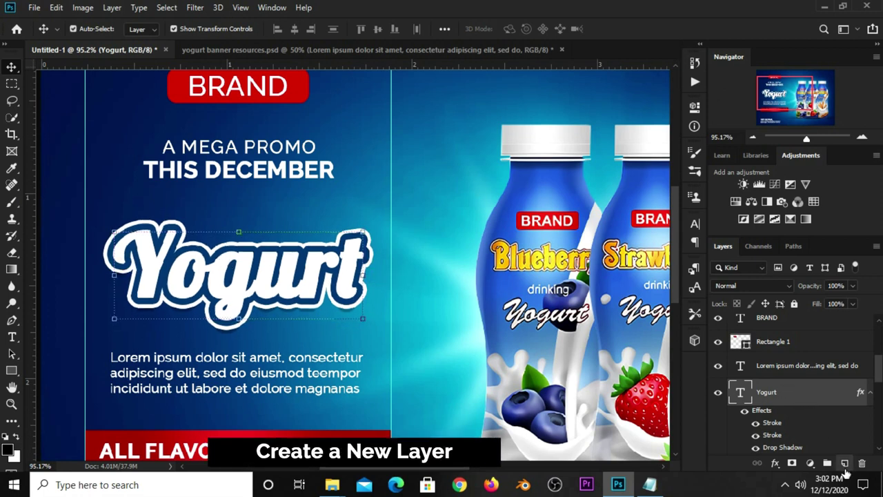
{"action": "left_click", "coordinate": [844, 463]}
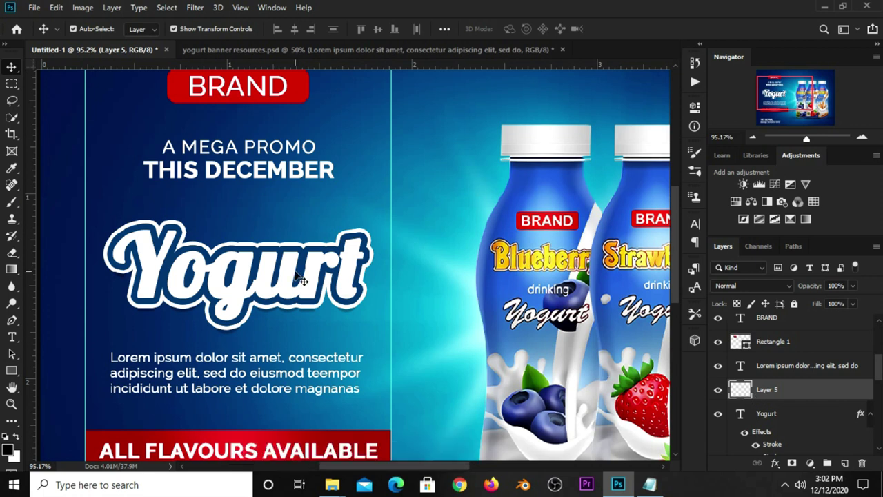
Draw a Pen path along the top-left of the Y and make it a selection
{"action": "left_click", "coordinate": [14, 321]}
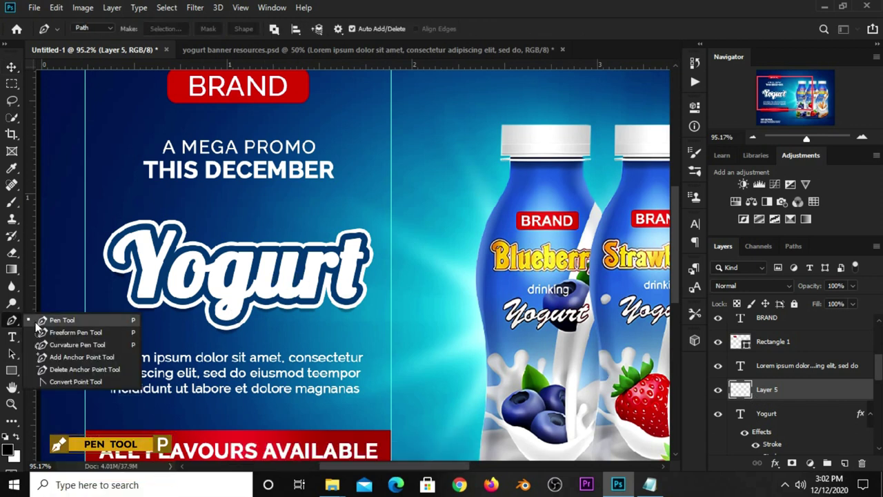
{"action": "scroll", "coordinate": [94, 227], "scroll_direction": "up", "scroll_amount": 2}
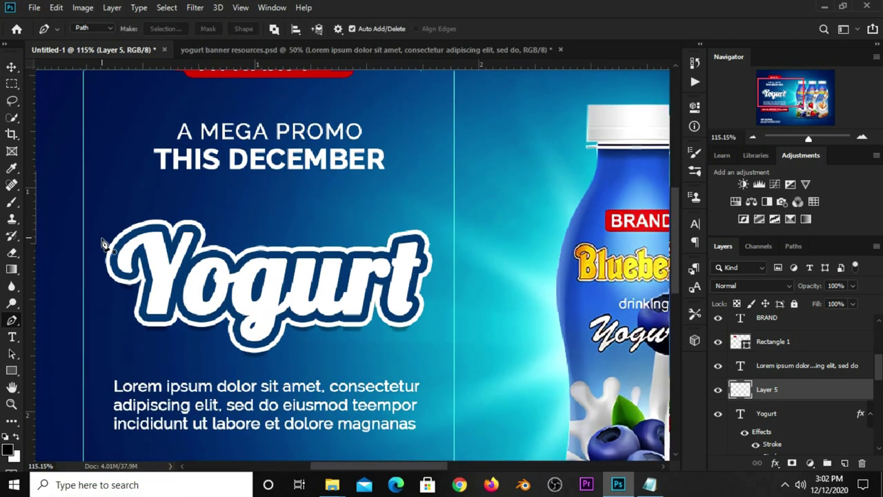
{"action": "left_click", "coordinate": [102, 245]}
{"action": "left_click_drag", "start_coordinate": [147, 219], "coordinate": [145, 225]}
{"action": "right_click", "coordinate": [124, 223]}
{"action": "left_click", "coordinate": [169, 238]}
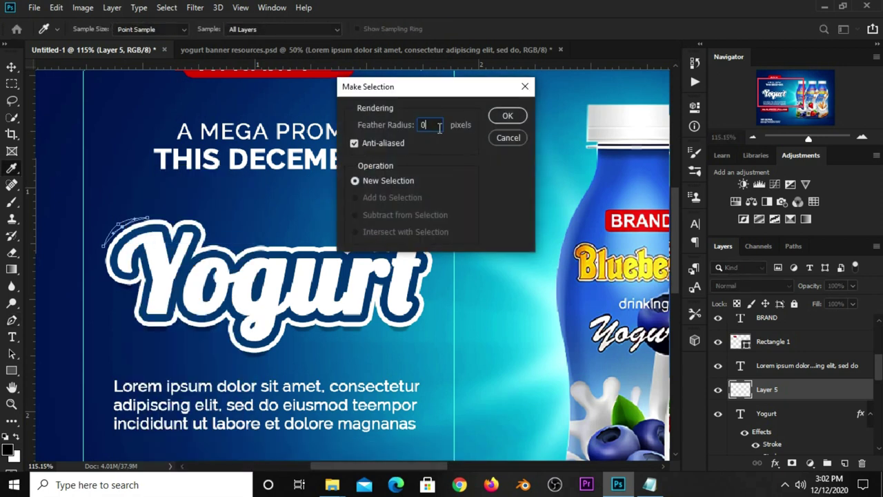
{"action": "left_click", "coordinate": [507, 116]}
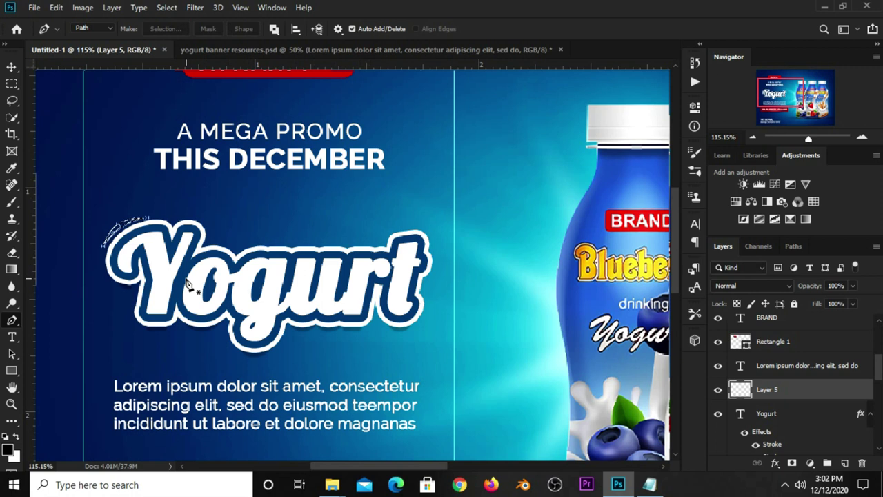
Fill the top-left swoosh selection with white foreground colour and deselect
{"action": "left_click", "coordinate": [18, 436]}
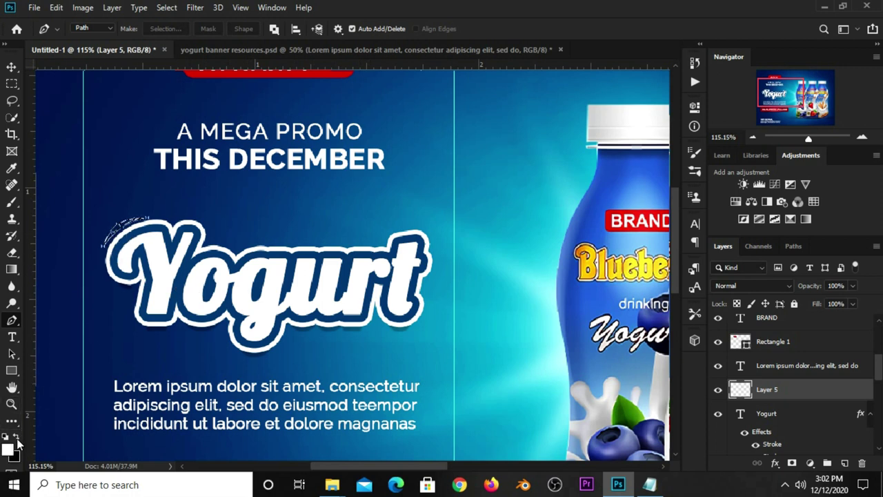
{"action": "left_click", "coordinate": [12, 84]}
{"action": "left_click", "coordinate": [61, 84]}
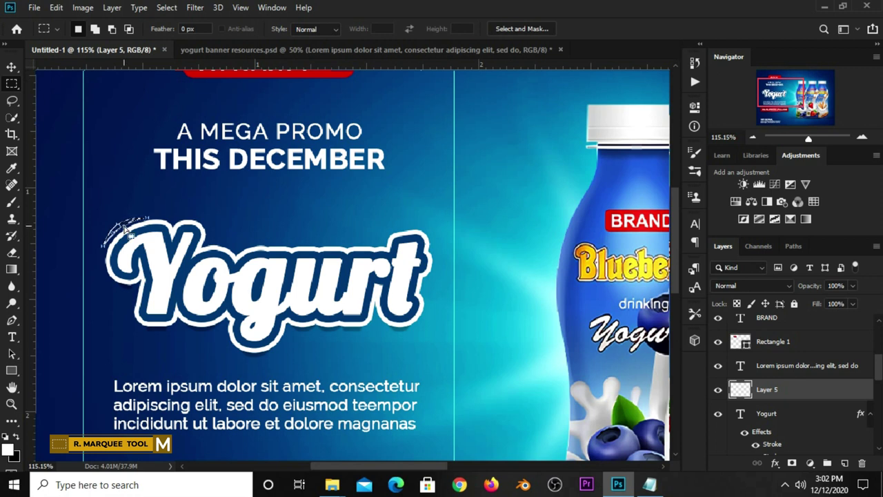
{"action": "right_click", "coordinate": [118, 230]}
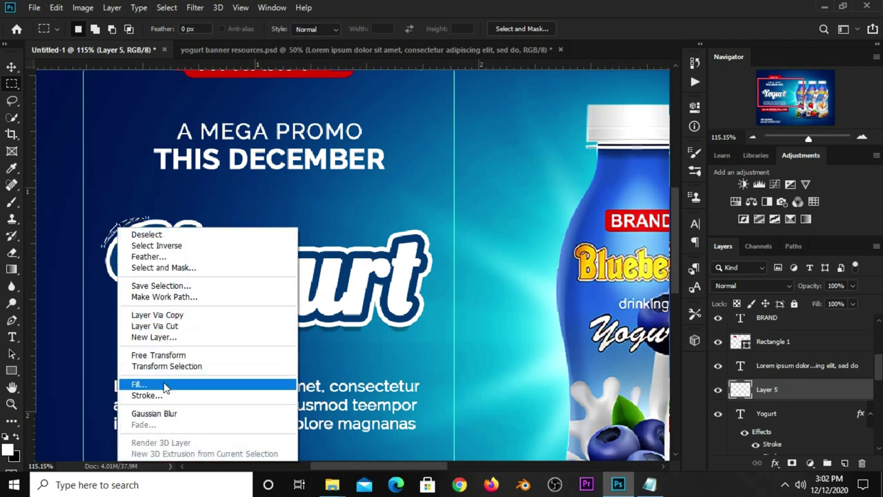
{"action": "left_click", "coordinate": [148, 386]}
{"action": "left_click", "coordinate": [429, 112]}
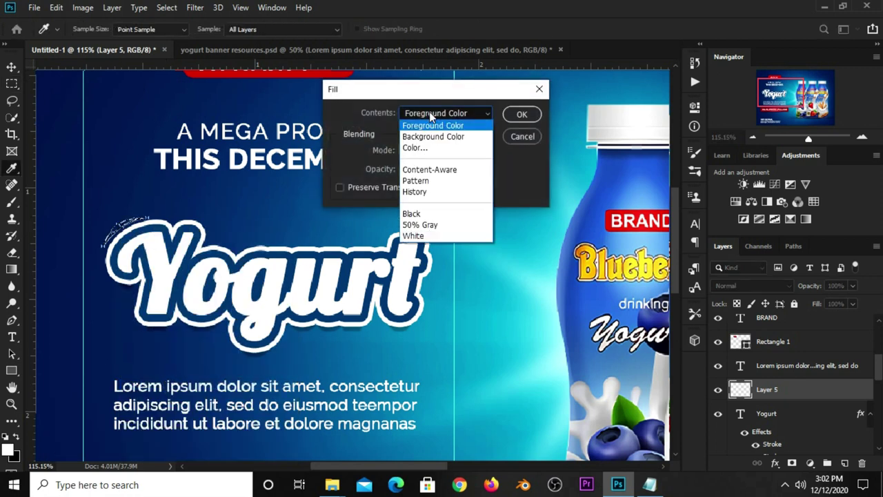
{"action": "left_click", "coordinate": [428, 114]}
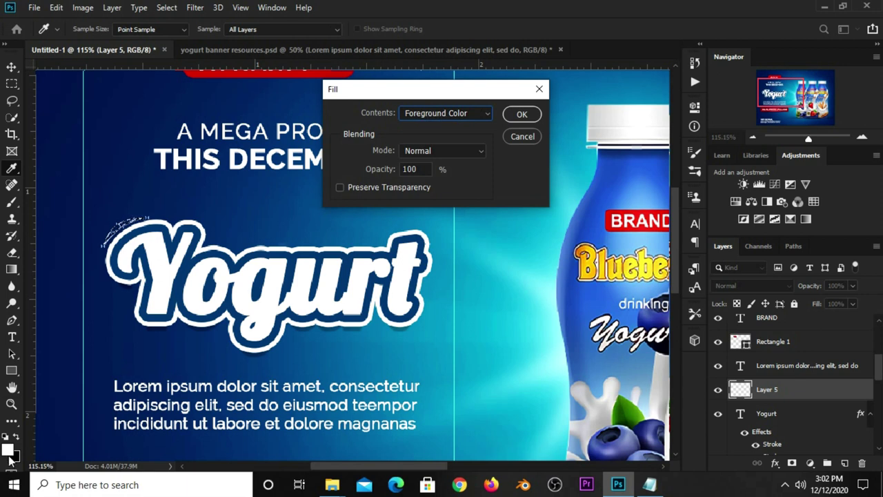
{"action": "left_click", "coordinate": [520, 114]}
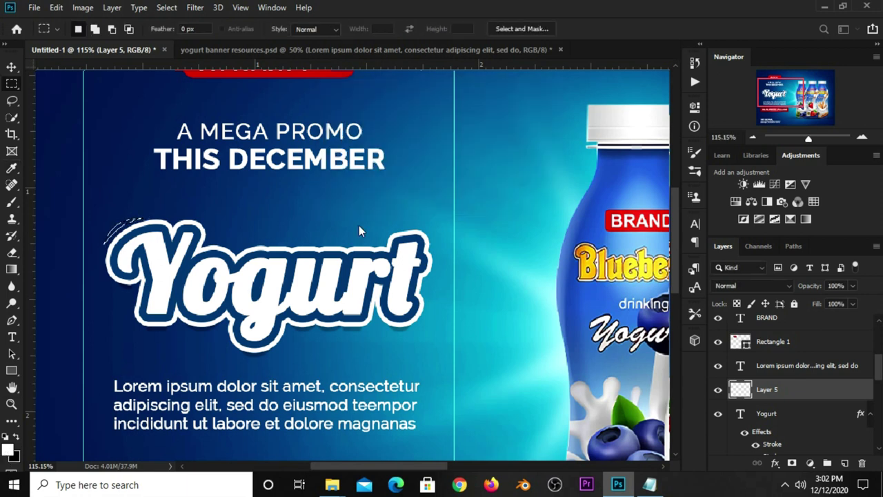
{"action": "key", "text": "ctrl+d"}
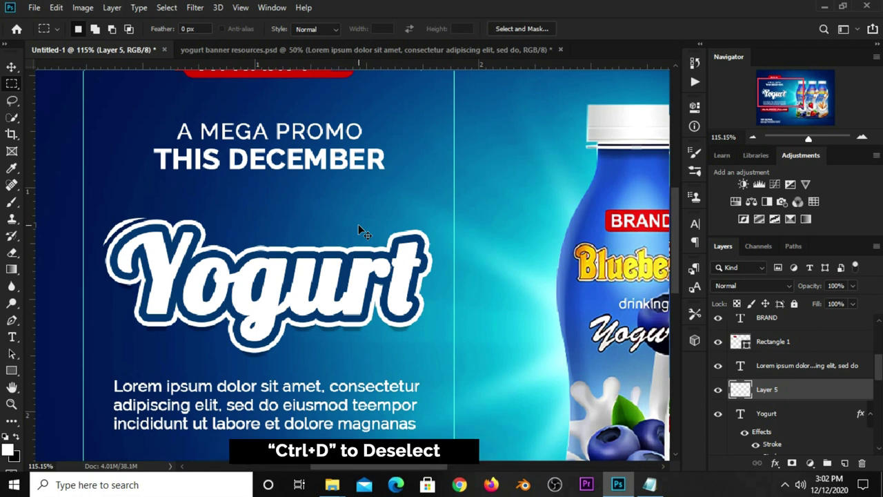
On a new layer, draw a curved Pen swoosh below the logo and make it a selection
{"action": "left_click", "coordinate": [844, 463]}
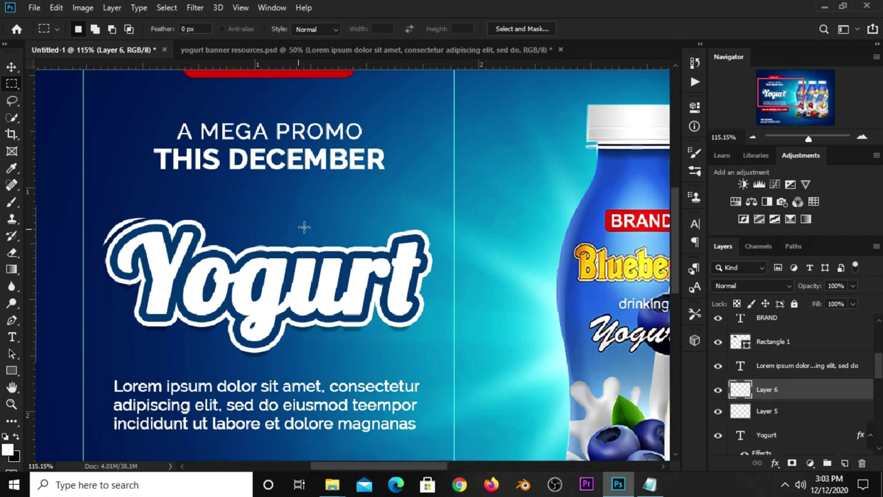
{"action": "left_click", "coordinate": [12, 319]}
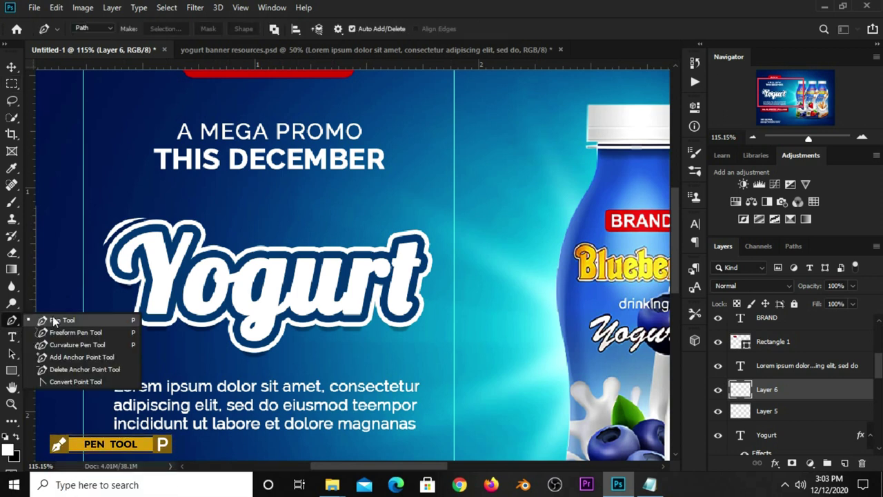
{"action": "left_click", "coordinate": [54, 321]}
{"action": "scroll", "coordinate": [210, 325], "scroll_direction": "up", "scroll_amount": 1}
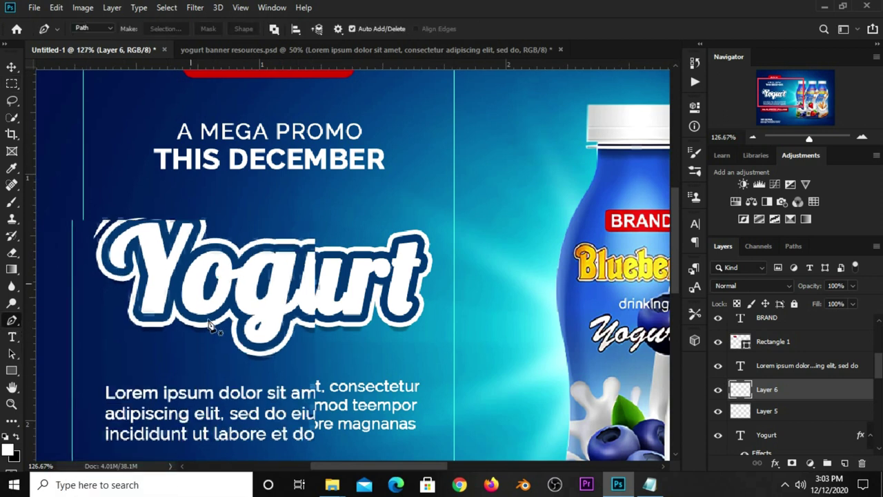
{"action": "scroll", "coordinate": [200, 330], "scroll_direction": "up", "scroll_amount": 1}
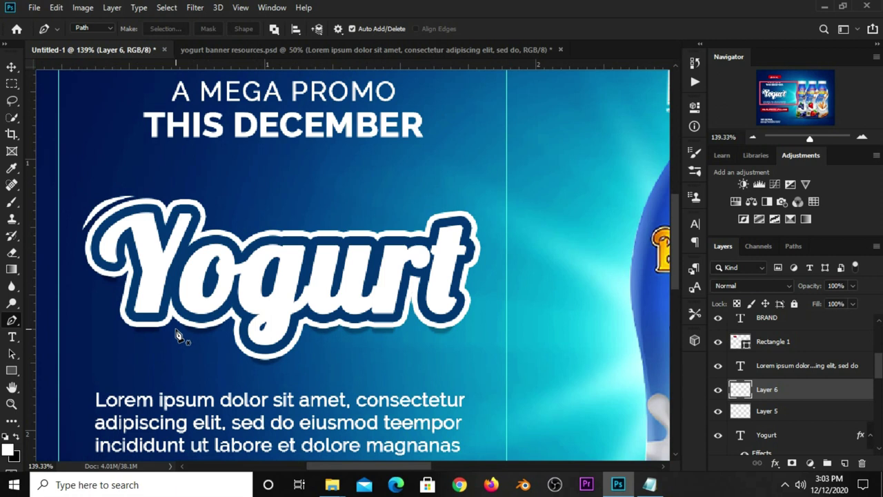
{"action": "left_click", "coordinate": [177, 326]}
{"action": "left_click_drag", "start_coordinate": [204, 336], "coordinate": [181, 336]}
{"action": "left_click", "coordinate": [201, 329]}
{"action": "right_click", "coordinate": [205, 340]}
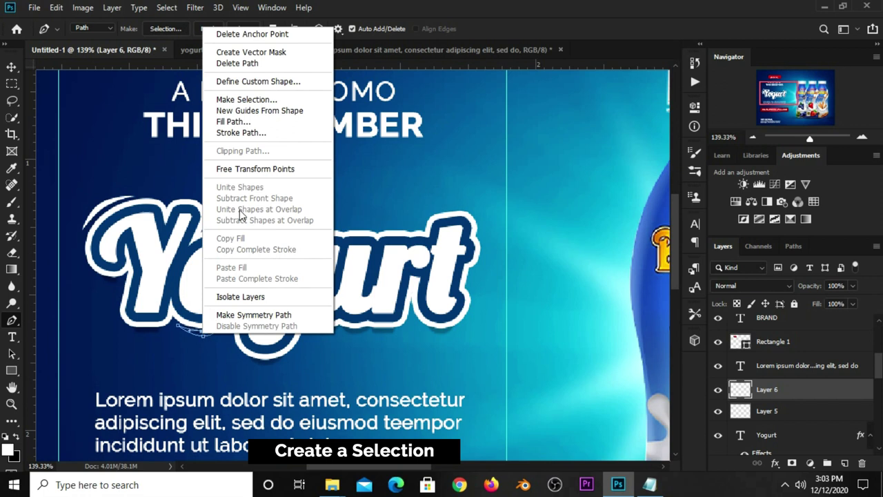
{"action": "left_click", "coordinate": [246, 99]}
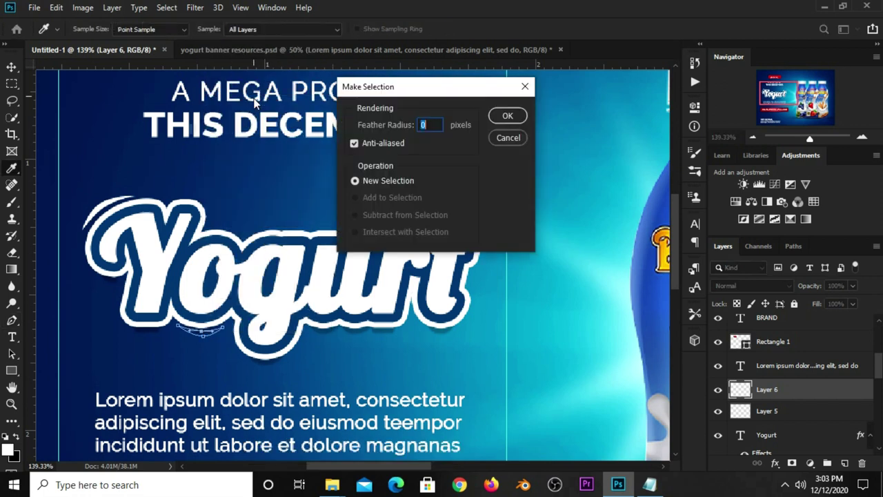
{"action": "left_click", "coordinate": [507, 116]}
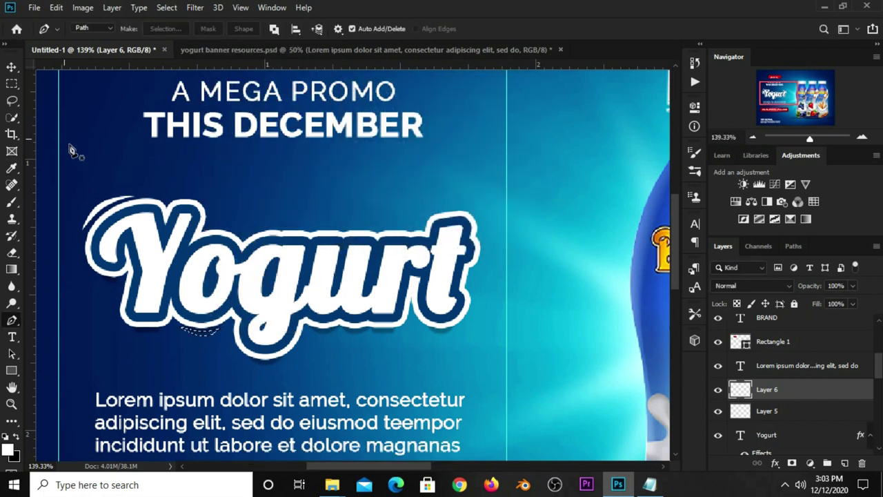
Fill the curved swoosh with white, deselect, and add empty Layer 7
{"action": "right_click", "coordinate": [11, 84]}
{"action": "left_click", "coordinate": [42, 80]}
{"action": "right_click", "coordinate": [203, 336]}
{"action": "left_click", "coordinate": [221, 252]}
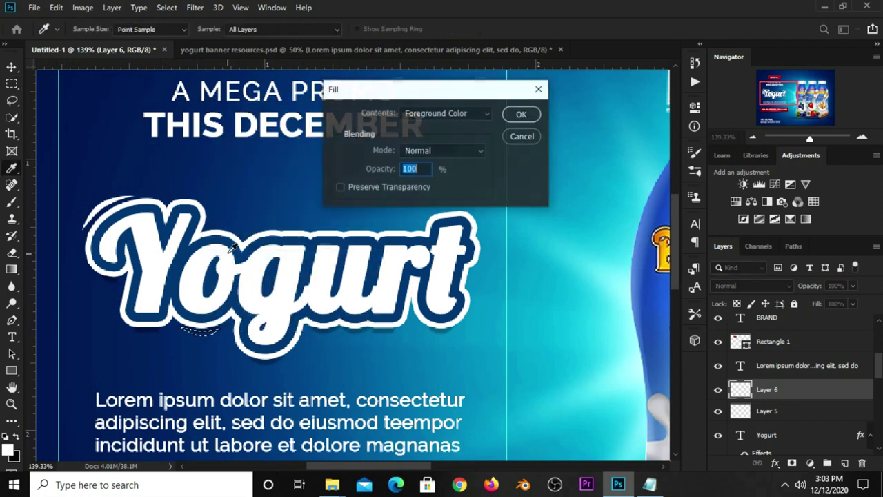
{"action": "left_click", "coordinate": [428, 114]}
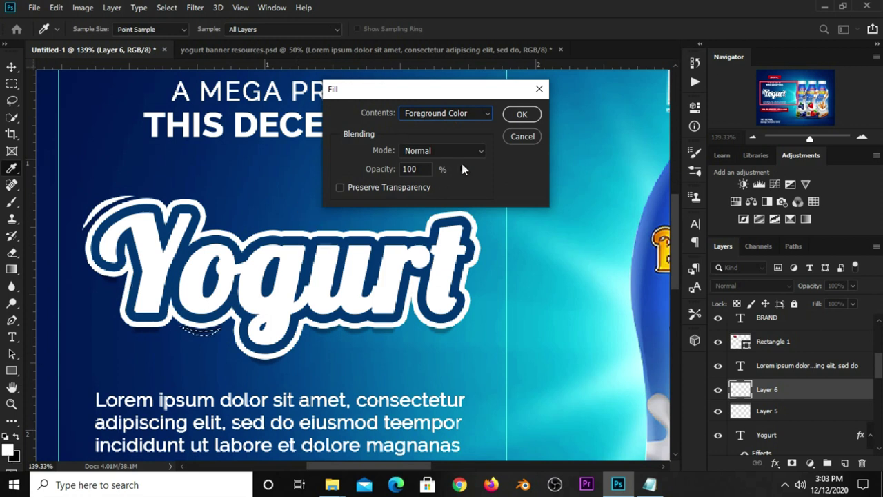
{"action": "left_click", "coordinate": [511, 119]}
{"action": "key", "text": "m"}
{"action": "key", "text": "ctrl+d"}
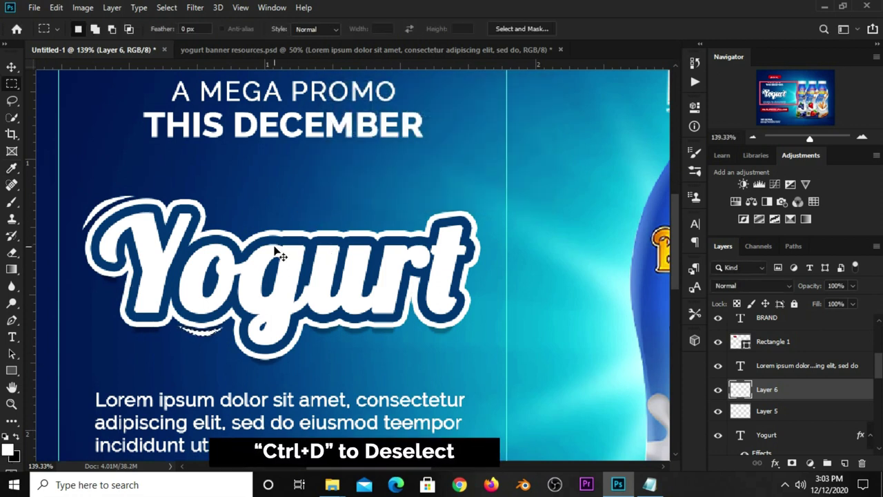
{"action": "left_click", "coordinate": [12, 84]}
{"action": "left_click", "coordinate": [12, 67]}
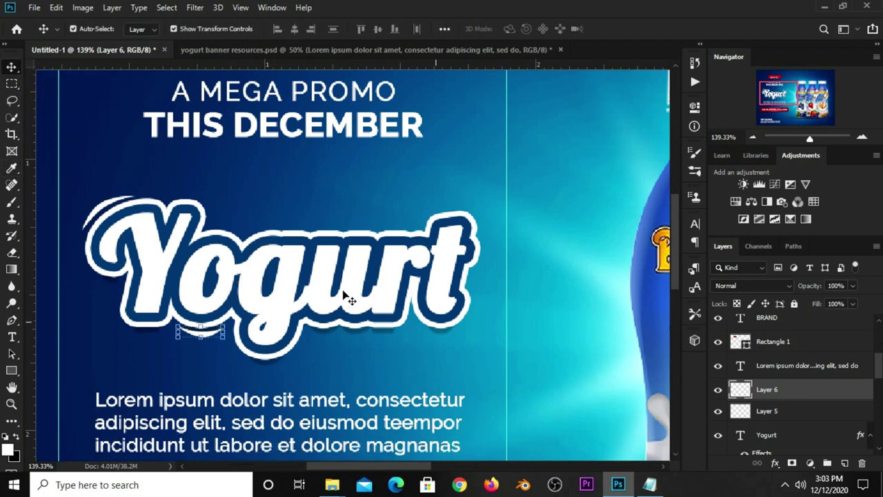
{"action": "left_click", "coordinate": [844, 463]}
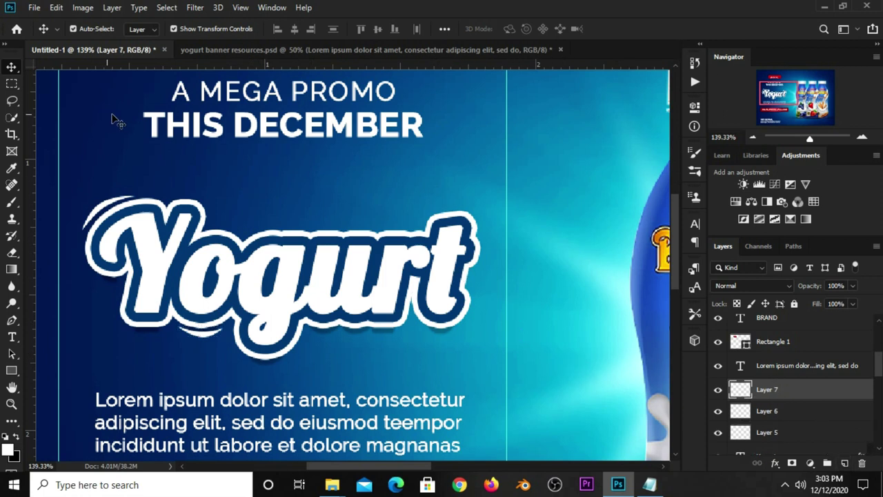
Try a curved Pen path under the logo's right side, then undo it
{"action": "left_click", "coordinate": [12, 319]}
{"action": "left_click", "coordinate": [52, 318]}
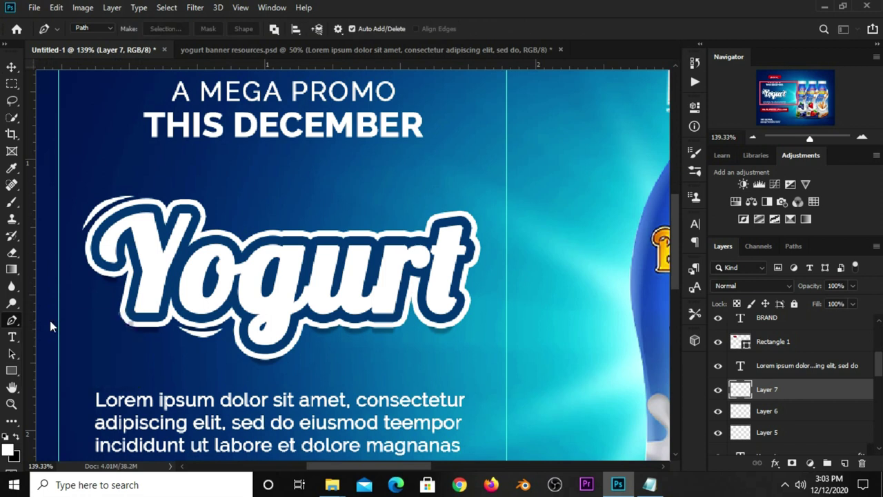
{"action": "left_click_drag", "start_coordinate": [435, 331], "coordinate": [474, 302]}
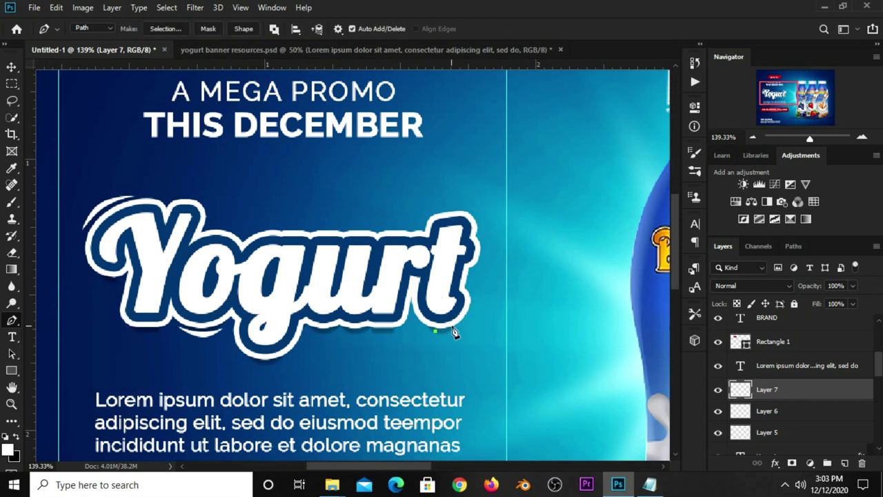
{"action": "left_click_drag", "start_coordinate": [435, 337], "coordinate": [474, 307]}
{"action": "left_click_drag", "start_coordinate": [438, 338], "coordinate": [455, 331]}
{"action": "key", "text": "ctrl+z"}
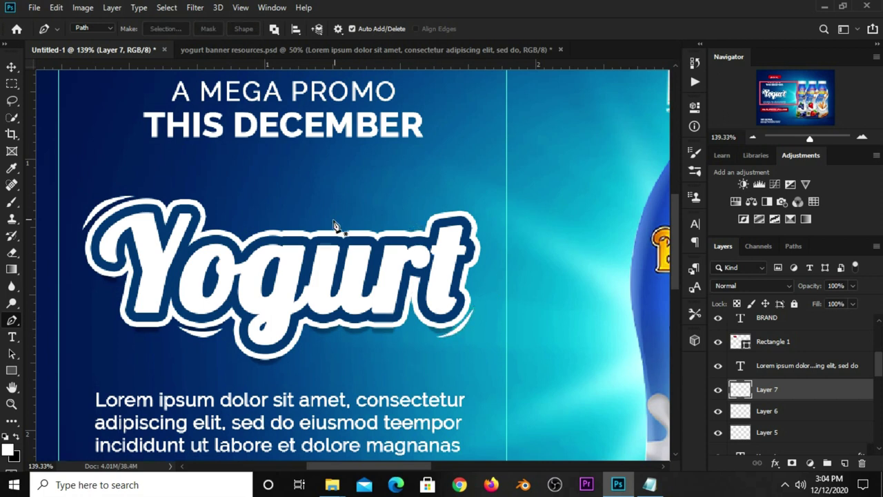
Draw a small curved swoosh path near the logo's bottom and convert it to a selection
{"action": "left_click", "coordinate": [281, 365]}
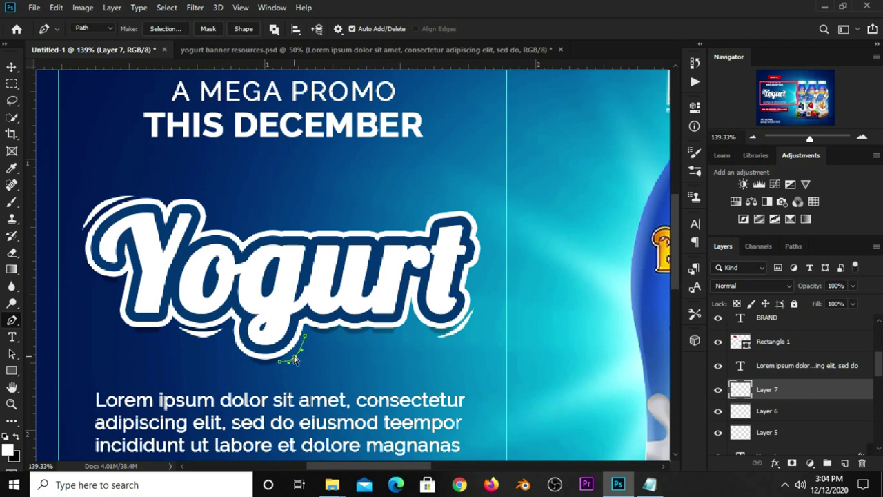
{"action": "scroll", "coordinate": [307, 345], "scroll_direction": "up", "scroll_amount": 2}
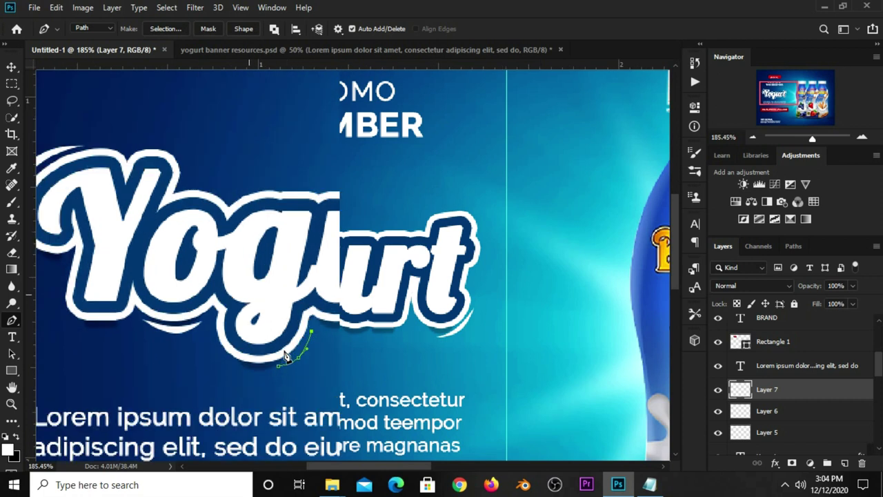
{"action": "scroll", "coordinate": [303, 349], "scroll_direction": "up", "scroll_amount": 2}
{"action": "key", "text": "ctrl+z"}
{"action": "key", "text": "ctrl+z"}
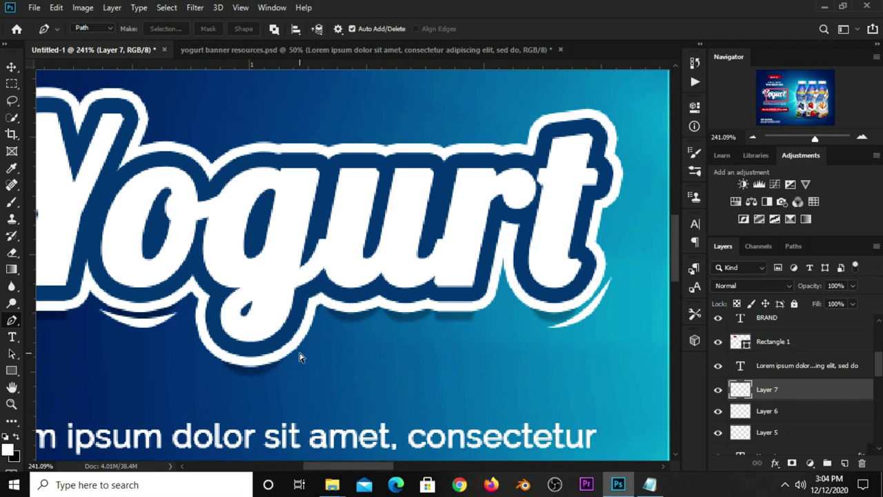
{"action": "left_click_drag", "start_coordinate": [301, 354], "coordinate": [317, 331]}
{"action": "scroll", "coordinate": [302, 356], "scroll_direction": "up", "scroll_amount": 3}
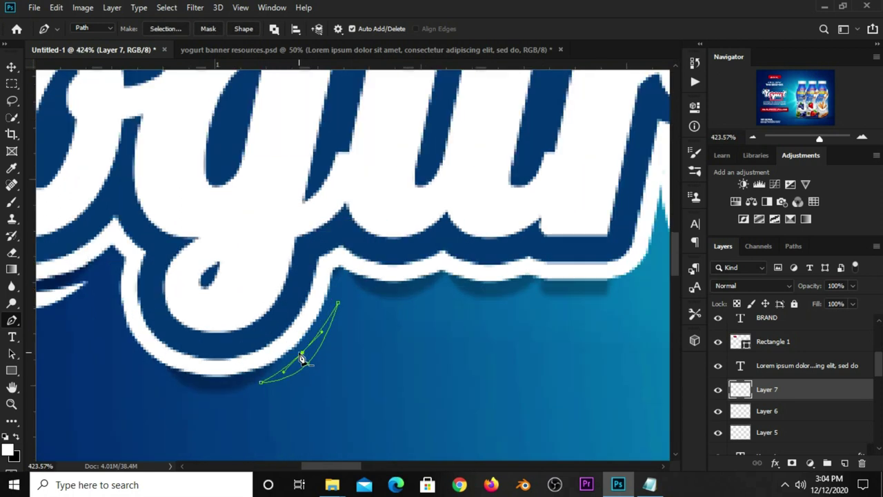
{"action": "left_click", "coordinate": [303, 352]}
{"action": "key", "text": "ctrl+Return"}
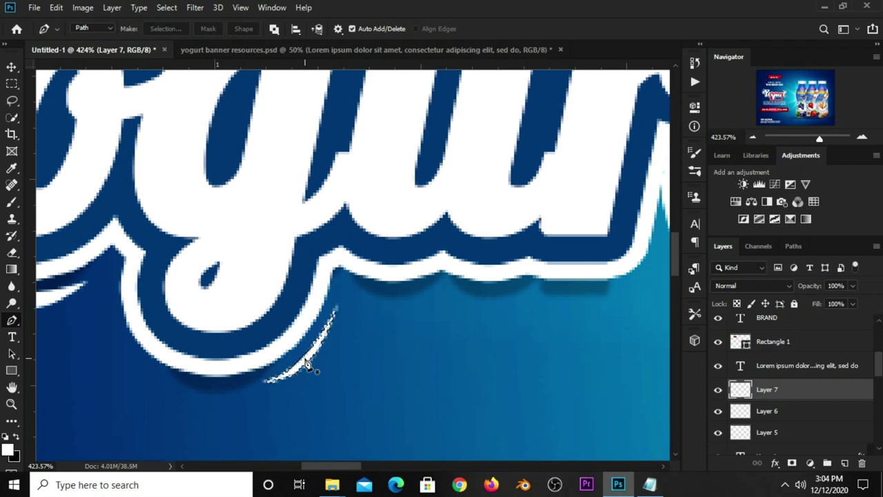
{"action": "scroll", "coordinate": [307, 365], "scroll_direction": "down", "scroll_amount": 3}
{"action": "scroll", "coordinate": [307, 364], "scroll_direction": "down", "scroll_amount": 2}
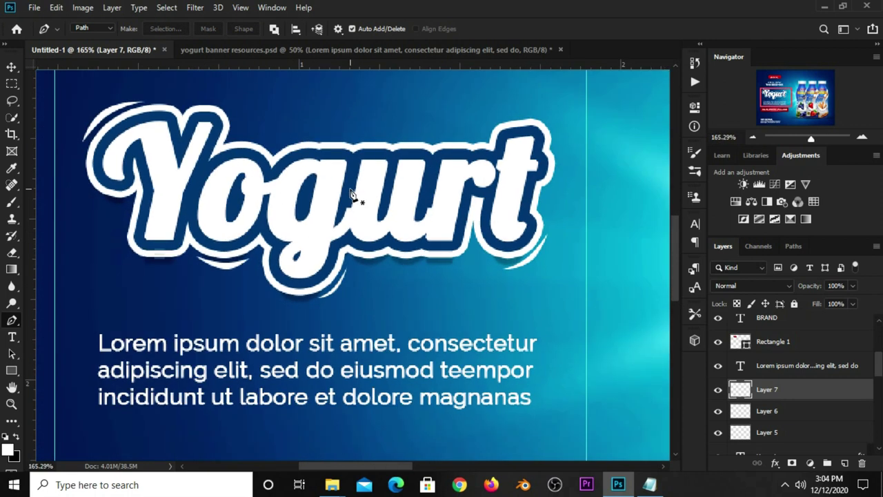
{"action": "scroll", "coordinate": [286, 123], "scroll_direction": "up", "scroll_amount": 1}
{"action": "scroll", "coordinate": [285, 122], "scroll_direction": "up", "scroll_amount": 1}
On a new layer, draw a curved path above the title's middle and stroke it thin white
{"action": "left_click", "coordinate": [269, 157]}
{"action": "left_click", "coordinate": [321, 143]}
{"action": "left_click", "coordinate": [844, 462]}
{"action": "mouse_move", "coordinate": [295, 150]}
{"action": "left_mouse_down"}
{"action": "mouse_move", "coordinate": [296, 143]}
{"action": "mouse_move", "coordinate": [294, 153]}
{"action": "left_mouse_up"}
{"action": "key", "text": "Return"}
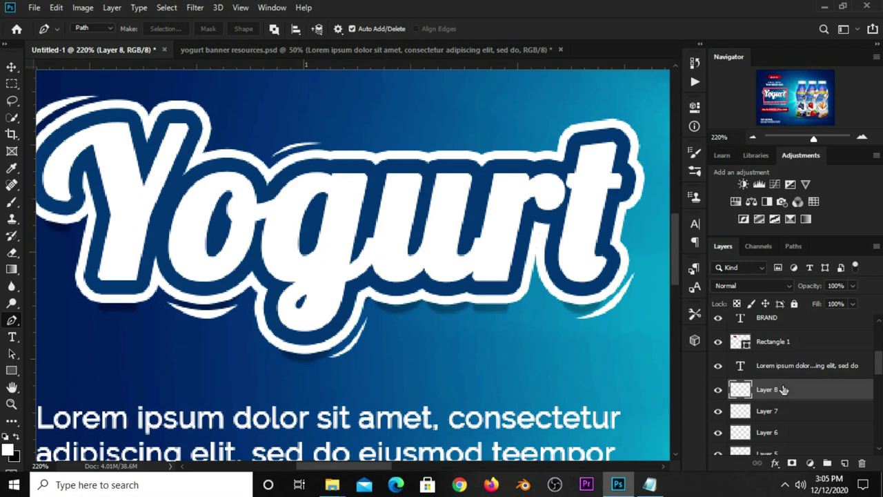
On another new layer, curve a swoosh path around the t's top-right and select it
{"action": "left_click", "coordinate": [845, 463]}
{"action": "left_click", "coordinate": [598, 117]}
{"action": "left_click_drag", "start_coordinate": [641, 142], "coordinate": [621, 138]}
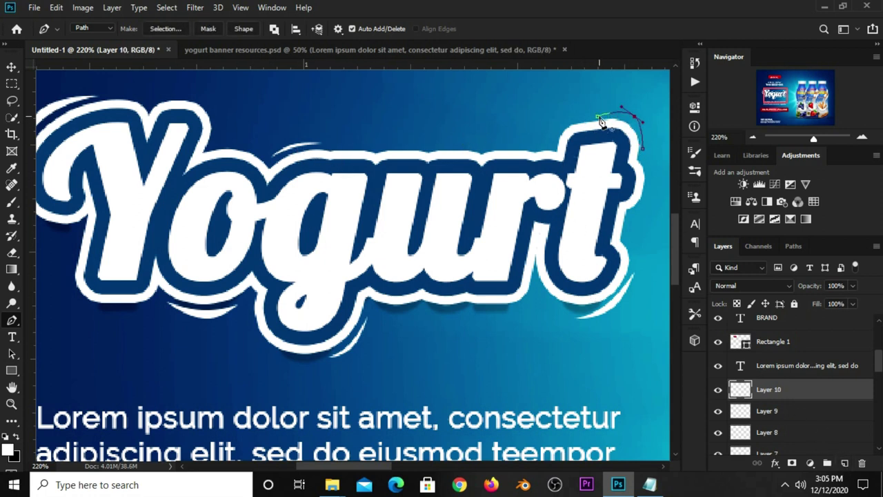
{"action": "key", "text": "ctrl+Return"}
{"action": "key", "text": "ctrl+minus"}
{"action": "key", "text": "ctrl+minus"}
{"action": "key", "text": "ctrl+minus"}
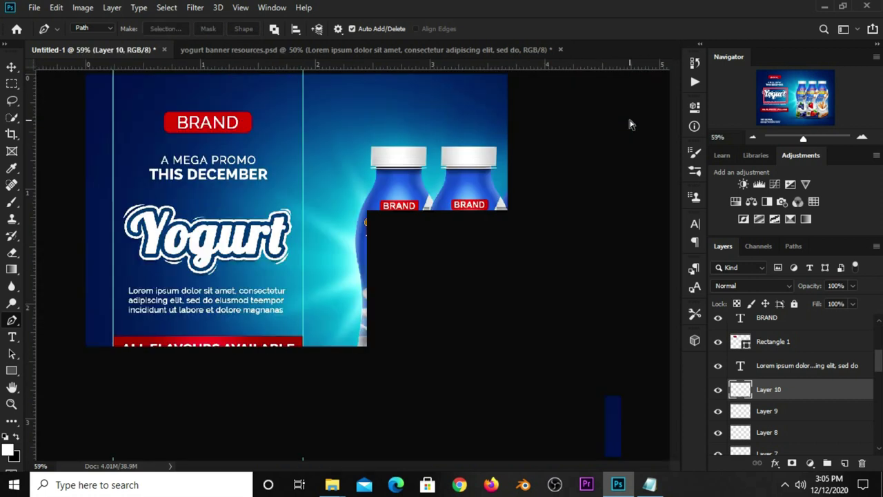
Select the Yogurt title with Layers 6–10 and group them with Ctrl+G into Group 3
{"action": "left_click", "coordinate": [11, 67]}
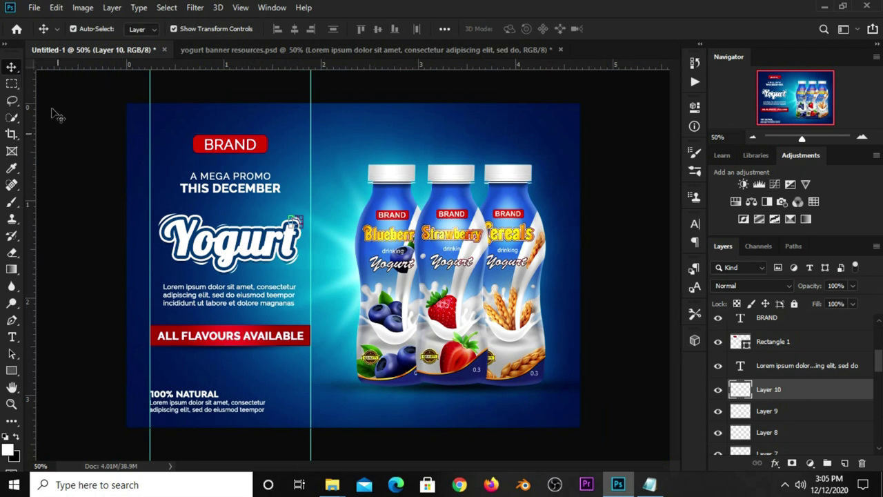
{"action": "left_click", "coordinate": [511, 85]}
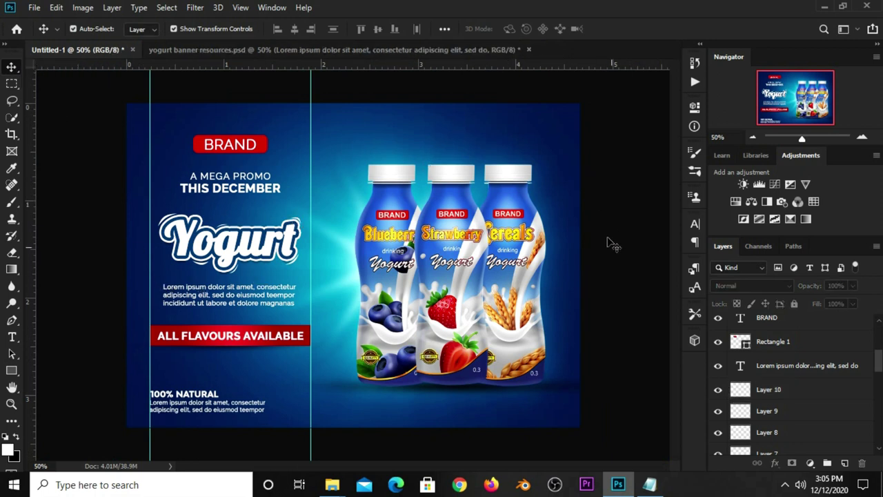
{"action": "left_click", "coordinate": [207, 245]}
{"action": "scroll", "coordinate": [796, 363], "scroll_direction": "up", "scroll_amount": 1}
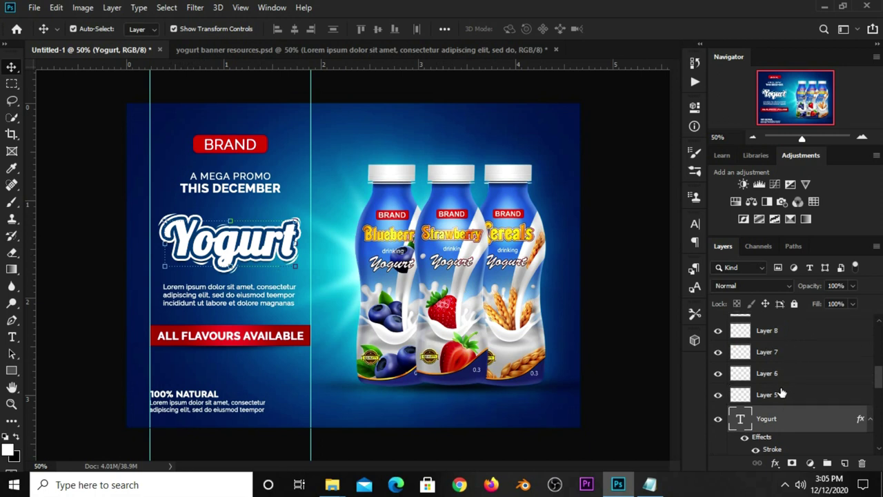
{"action": "left_click", "coordinate": [780, 373], "text": "ctrl"}
{"action": "scroll", "coordinate": [781, 372], "scroll_direction": "up", "scroll_amount": 2}
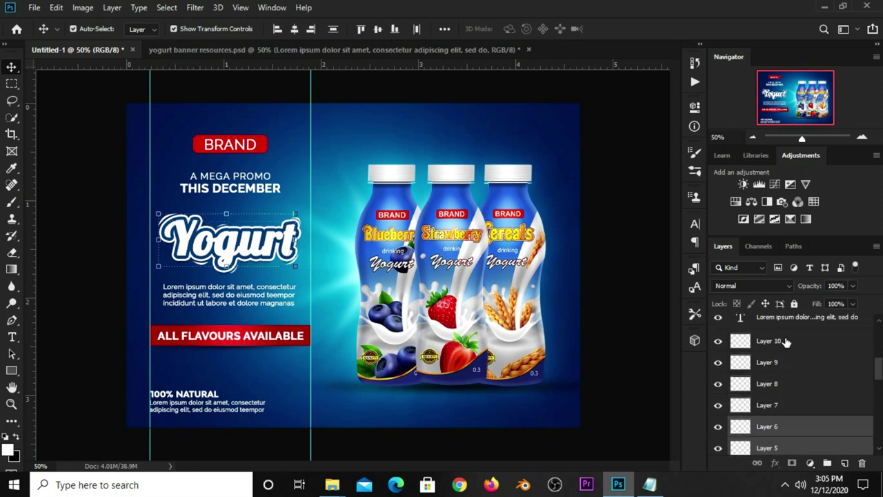
{"action": "left_click", "coordinate": [785, 341], "text": "shift"}
{"action": "key", "text": "ctrl+g"}
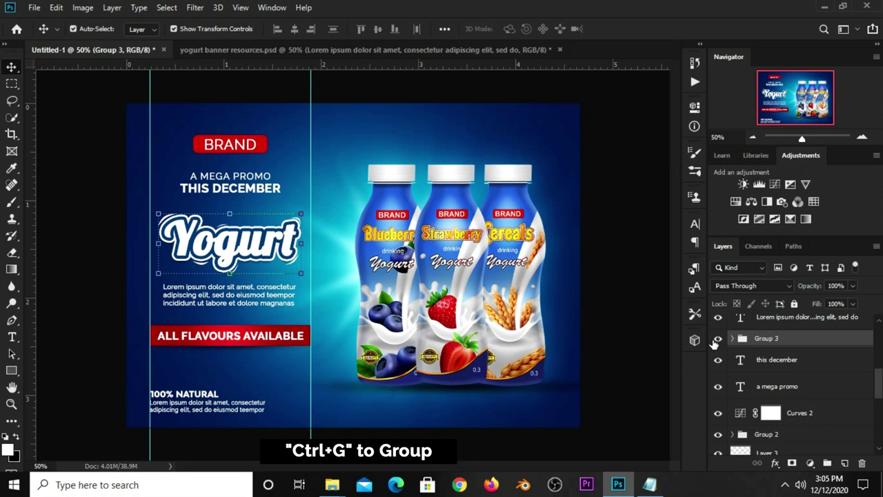
{"action": "left_click", "coordinate": [718, 338]}
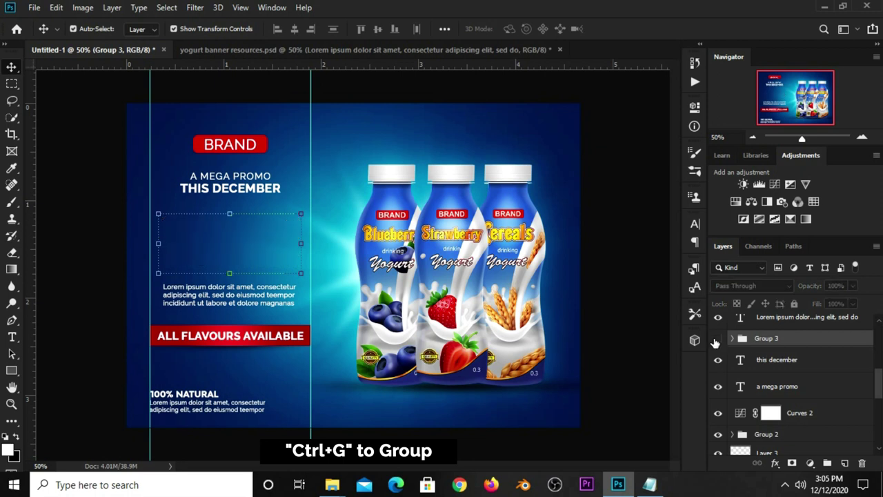
{"action": "left_click", "coordinate": [619, 304]}
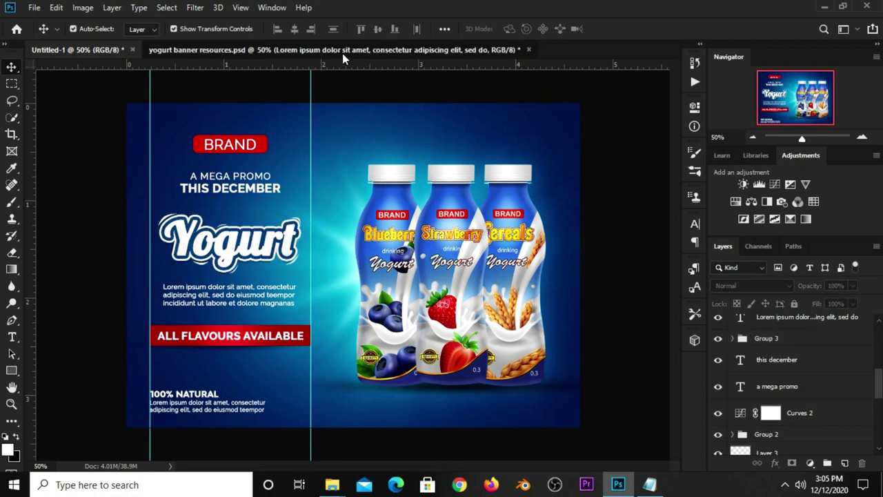
Bring the kleaf green leaf layer from the resources file into the Untitled-1 banner
{"action": "left_click", "coordinate": [342, 53]}
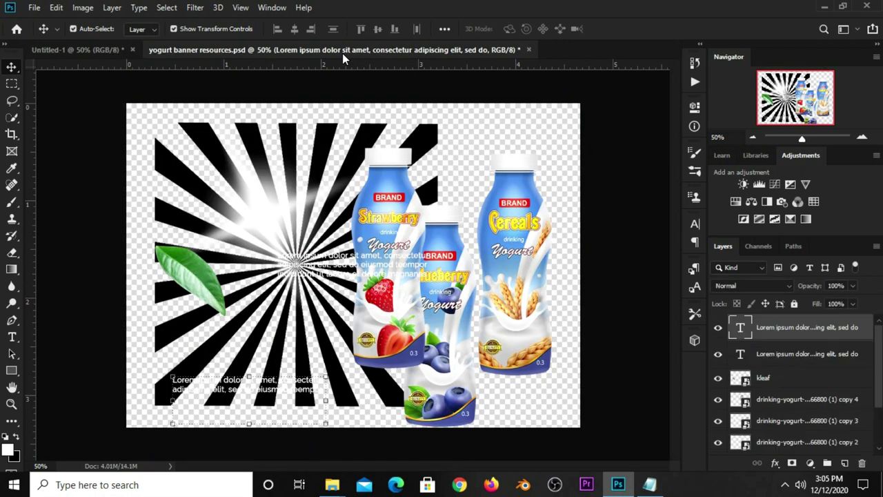
{"action": "left_click", "coordinate": [196, 295]}
{"action": "left_click_drag", "start_coordinate": [196, 295], "coordinate": [234, 180]}
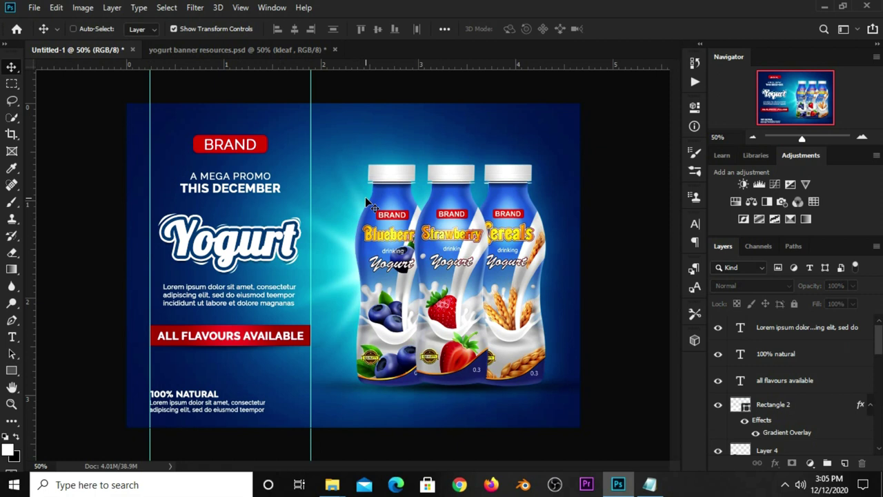
{"action": "left_click_drag", "start_coordinate": [368, 202], "coordinate": [351, 240]}
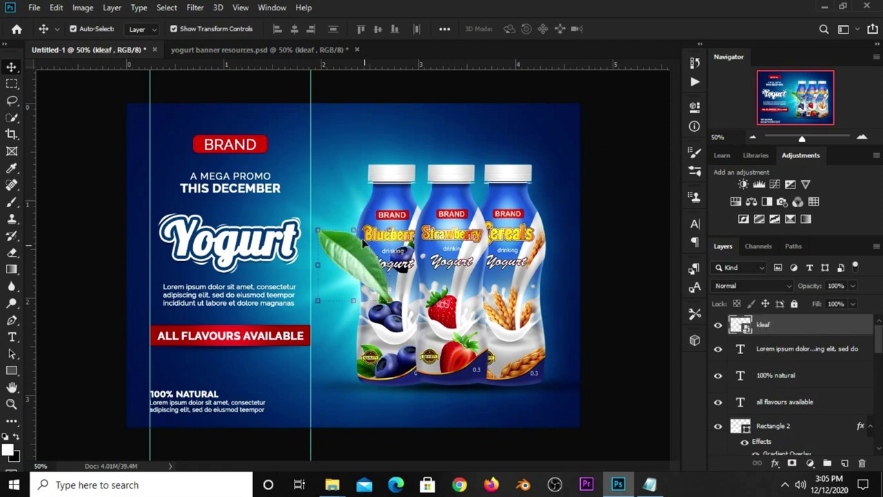
{"action": "left_click", "coordinate": [367, 239]}
{"action": "left_click", "coordinate": [345, 254]}
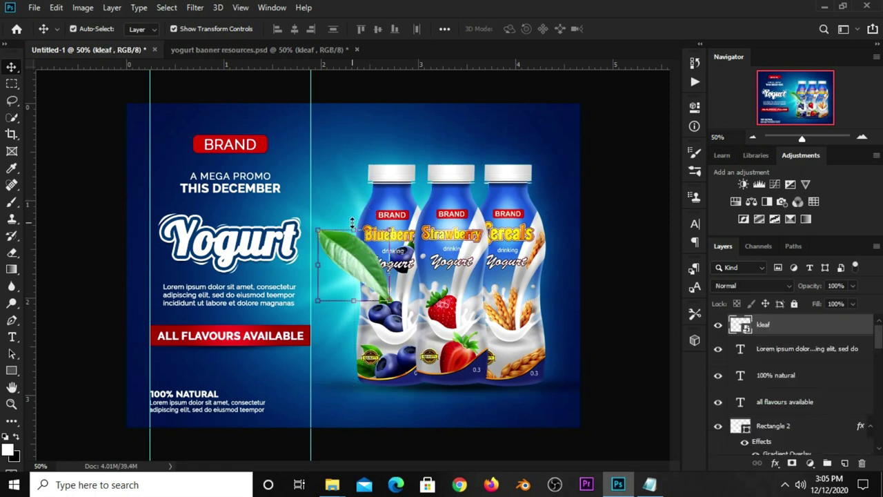
Scale the leaf to about 48%, tilt it about 28 degrees, and place it above the bottles
{"action": "key", "text": "ctrl+t"}
{"action": "mouse_move", "coordinate": [317, 230]}
{"action": "left_mouse_down"}
{"action": "mouse_move", "coordinate": [332, 244]}
{"action": "mouse_move", "coordinate": [376, 245]}
{"action": "mouse_move", "coordinate": [483, 146]}
{"action": "mouse_move", "coordinate": [486, 123]}
{"action": "left_mouse_up"}
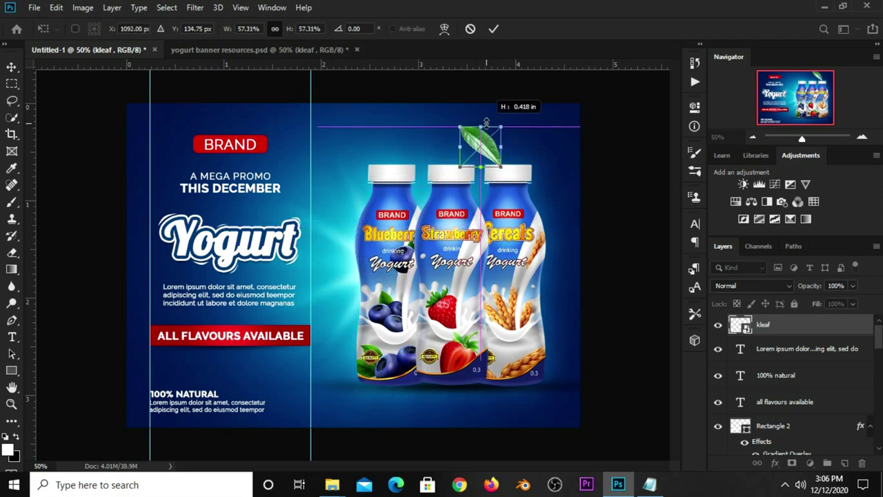
{"action": "mouse_move", "coordinate": [435, 156]}
{"action": "left_mouse_down"}
{"action": "mouse_move", "coordinate": [447, 174]}
{"action": "mouse_move", "coordinate": [473, 157]}
{"action": "left_mouse_up"}
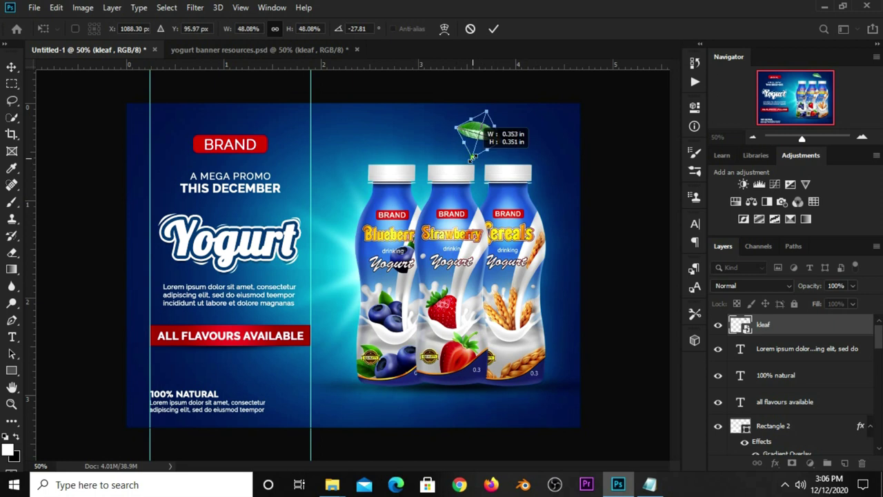
{"action": "left_click", "coordinate": [493, 31]}
{"action": "left_click", "coordinate": [194, 8]}
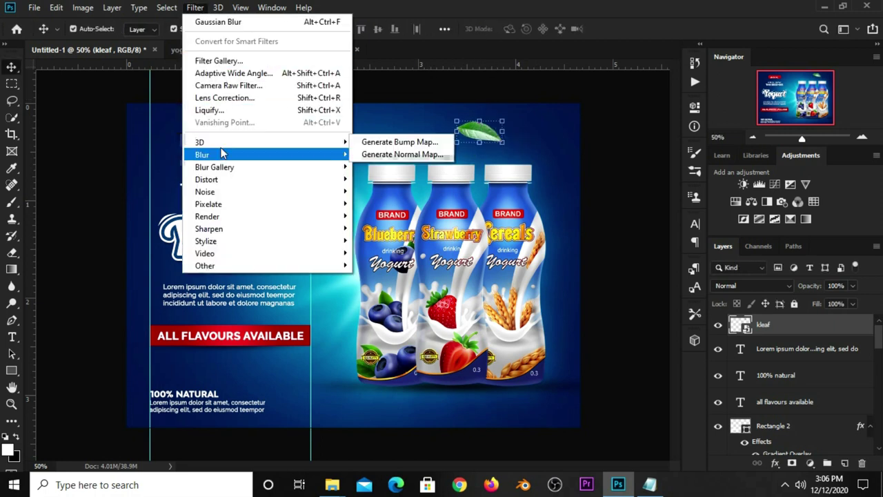
Apply a Motion Blur filter to the kleaf leaf
{"action": "left_click", "coordinate": [384, 227]}
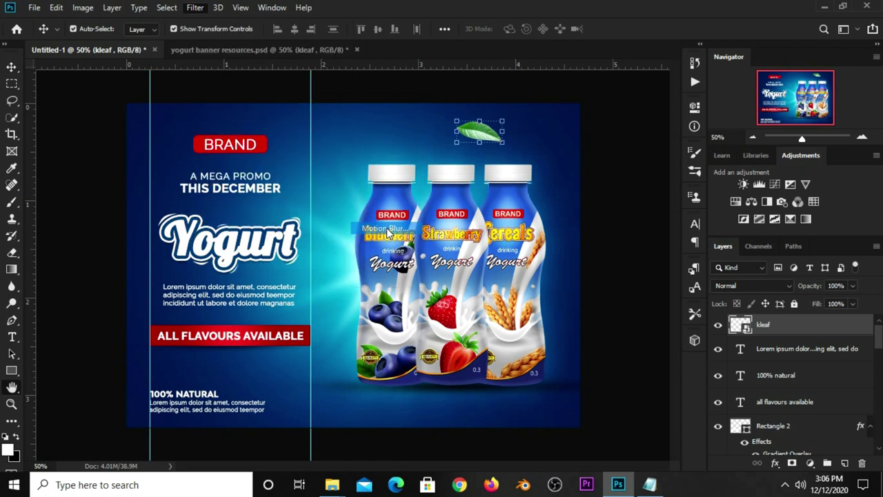
{"action": "left_click", "coordinate": [454, 277]}
{"action": "left_click", "coordinate": [502, 84]}
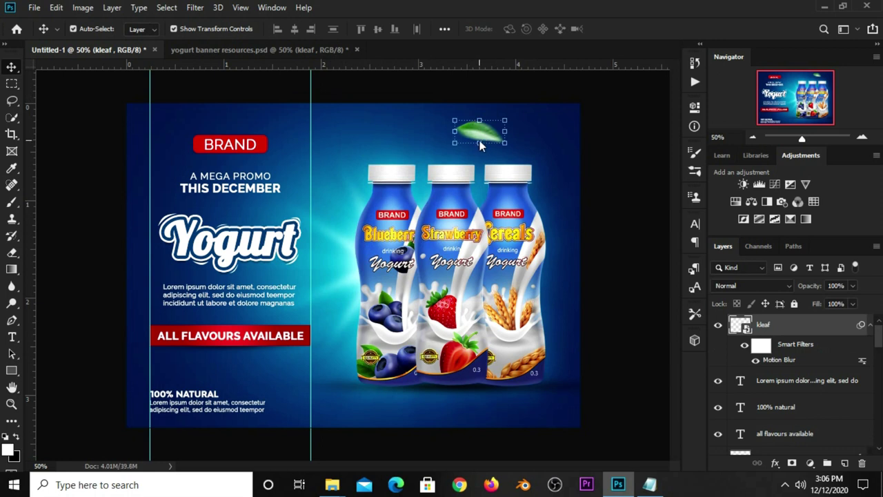
Duplicate the blurred leaf, move the copy beside the cereals bottle, and rotate it
{"action": "key", "text": "ctrl+j"}
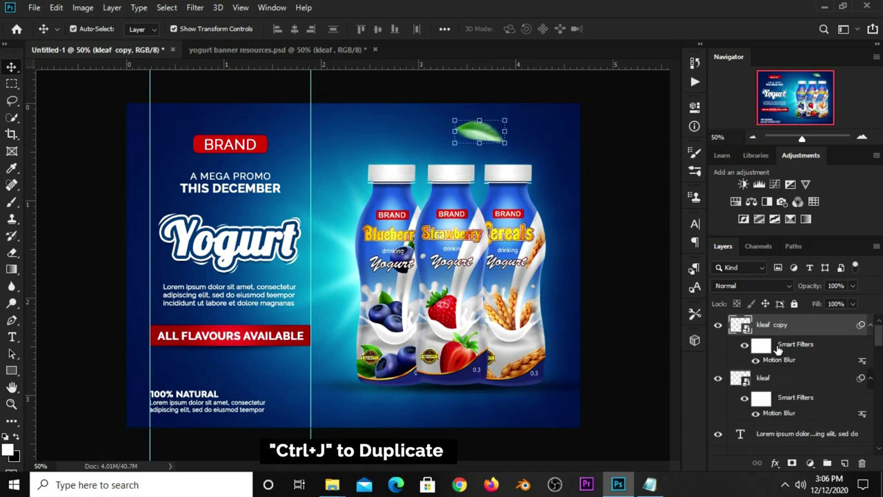
{"action": "mouse_move", "coordinate": [481, 133]}
{"action": "left_mouse_down"}
{"action": "mouse_move", "coordinate": [545, 248]}
{"action": "mouse_move", "coordinate": [536, 269]}
{"action": "left_mouse_up"}
{"action": "key", "text": "ctrl+t"}
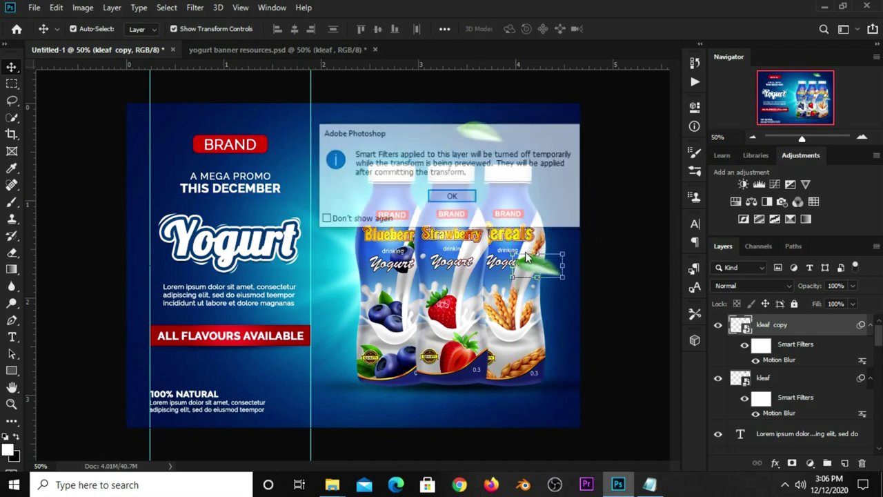
{"action": "left_click", "coordinate": [472, 204]}
{"action": "mouse_move", "coordinate": [549, 304]}
{"action": "left_mouse_down"}
{"action": "mouse_move", "coordinate": [564, 340]}
{"action": "mouse_move", "coordinate": [575, 283]}
{"action": "mouse_move", "coordinate": [582, 282]}
{"action": "left_mouse_up"}
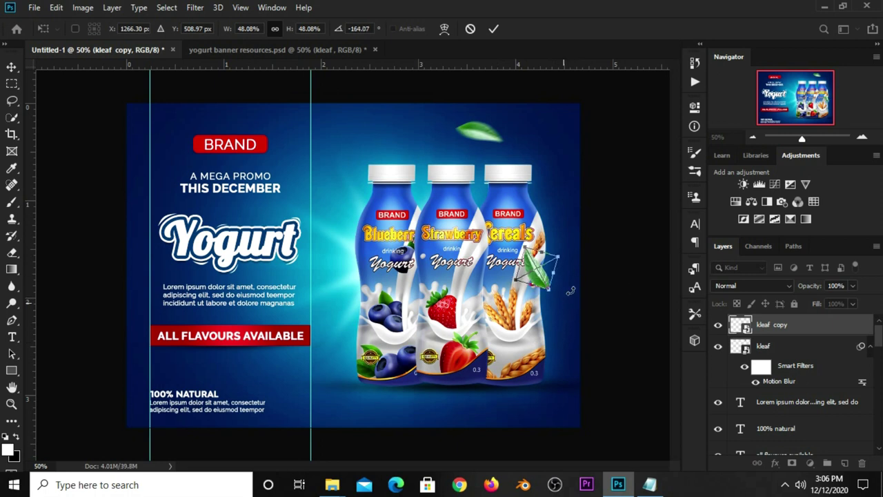
{"action": "left_click", "coordinate": [494, 29]}
{"action": "key", "text": "Return"}
{"action": "left_click", "coordinate": [638, 227]}
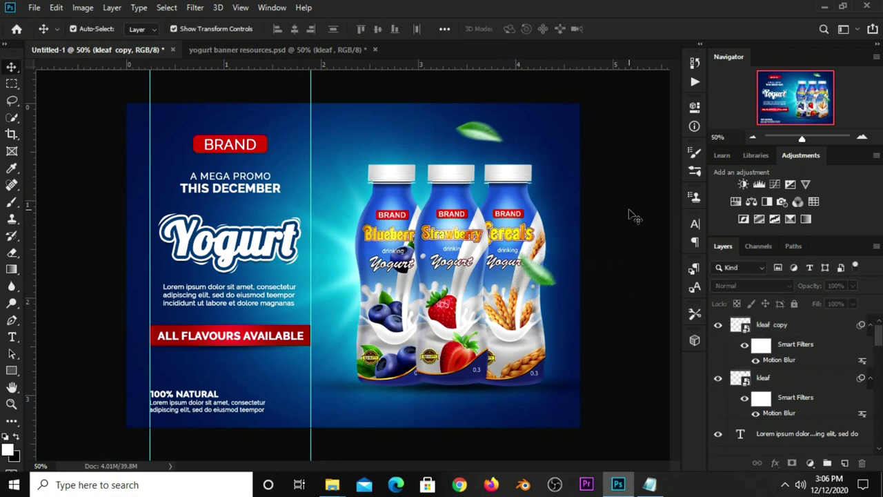
Duplicate that leaf again, place it next to the Yogurt text, then shrink and rotate it
{"action": "left_click", "coordinate": [544, 277]}
{"action": "key", "text": "ctrl+j"}
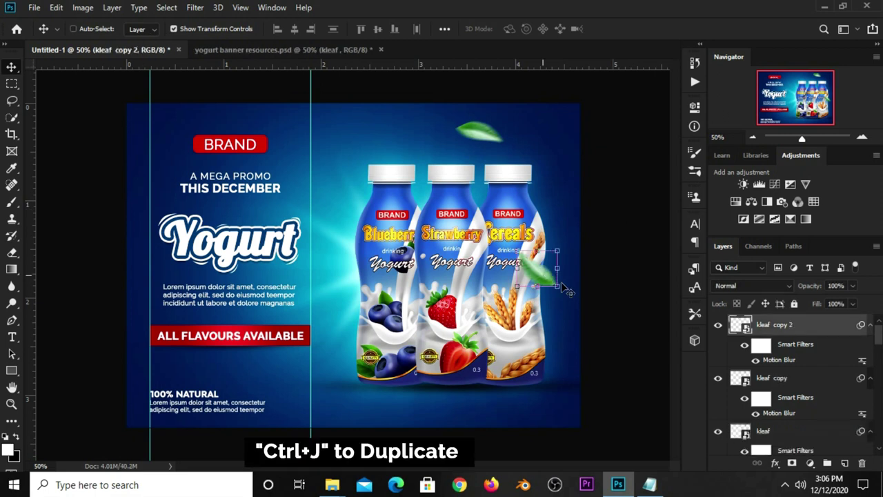
{"action": "left_click_drag", "start_coordinate": [544, 277], "coordinate": [322, 283]}
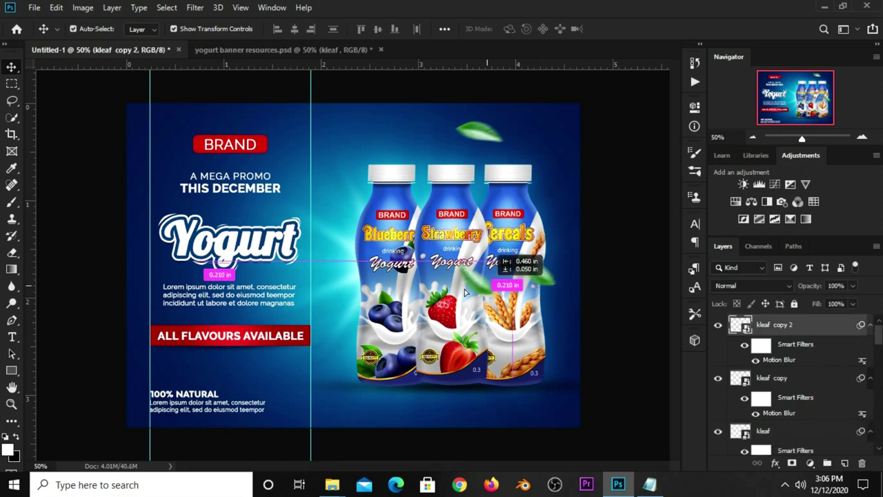
{"action": "key", "text": "ctrl+t"}
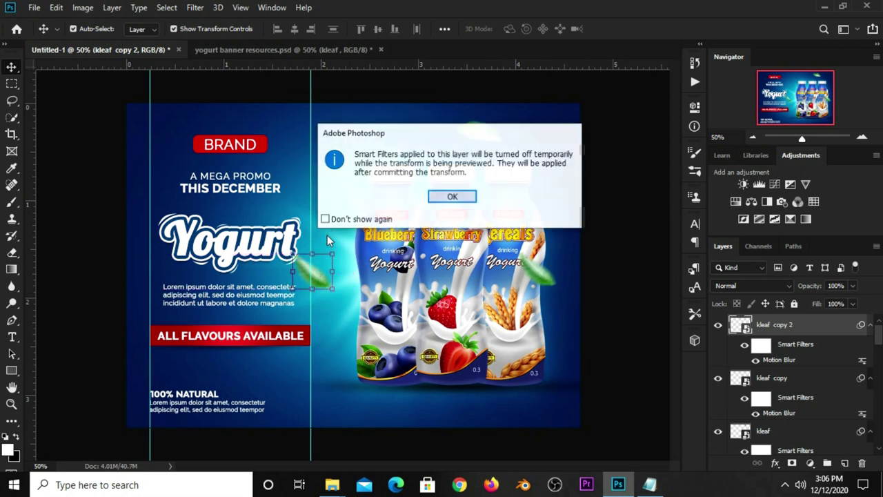
{"action": "left_click", "coordinate": [450, 198]}
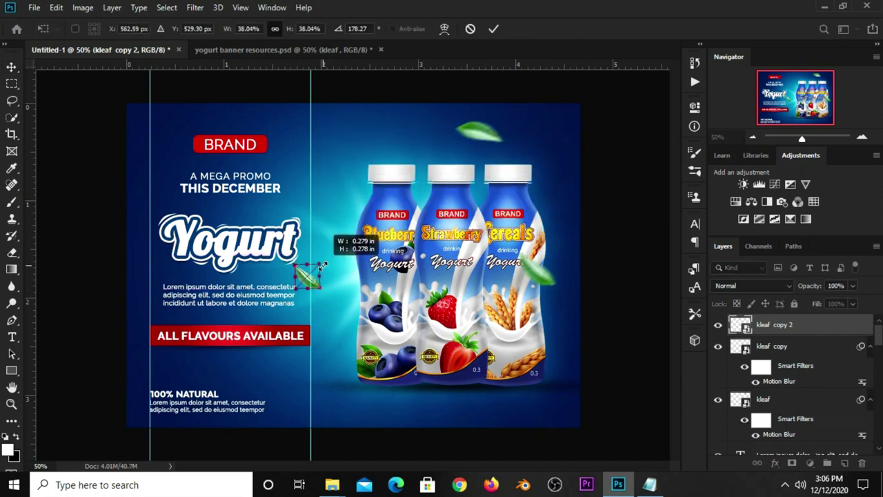
{"action": "mouse_move", "coordinate": [342, 246]}
{"action": "left_mouse_down"}
{"action": "mouse_move", "coordinate": [339, 278]}
{"action": "mouse_move", "coordinate": [318, 248]}
{"action": "mouse_move", "coordinate": [312, 264]}
{"action": "mouse_move", "coordinate": [322, 283]}
{"action": "mouse_move", "coordinate": [312, 276]}
{"action": "left_mouse_up"}
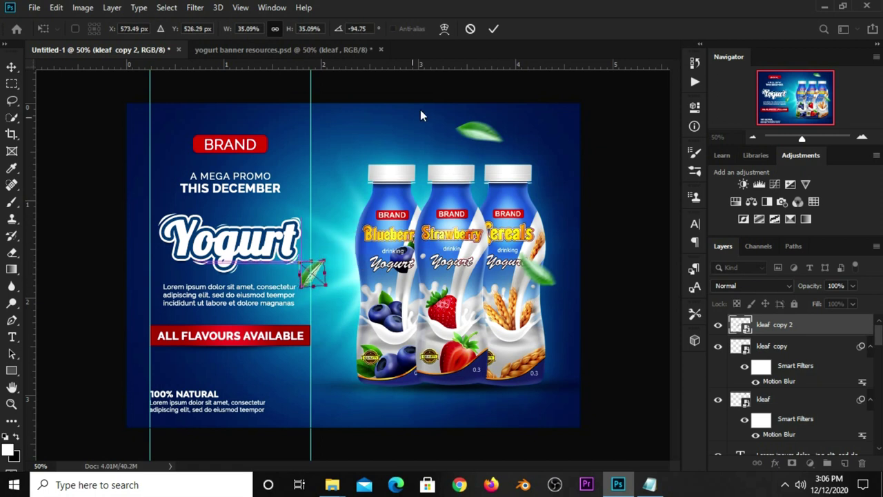
{"action": "left_click", "coordinate": [493, 28]}
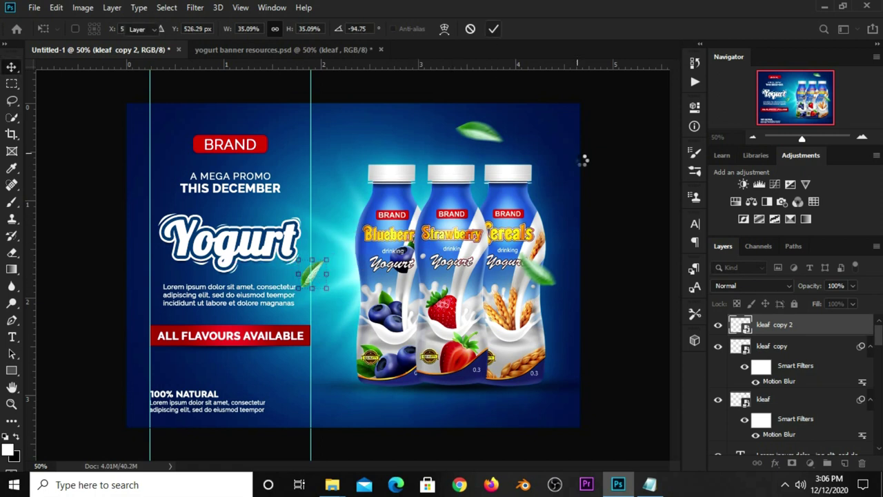
{"action": "left_click", "coordinate": [610, 211]}
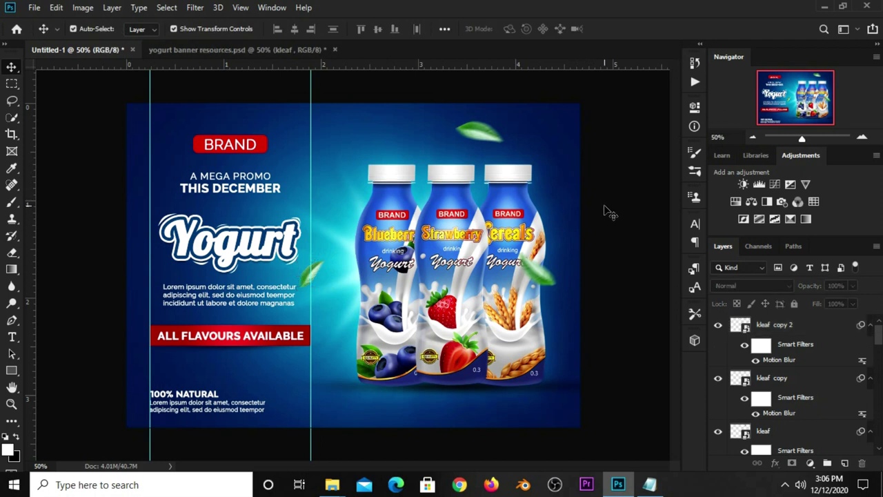
{"action": "left_click", "coordinate": [488, 138]}
Duplicate the leaf above the bottles, move it to the banner's left edge, and rotate it
{"action": "key", "text": "ctrl+j"}
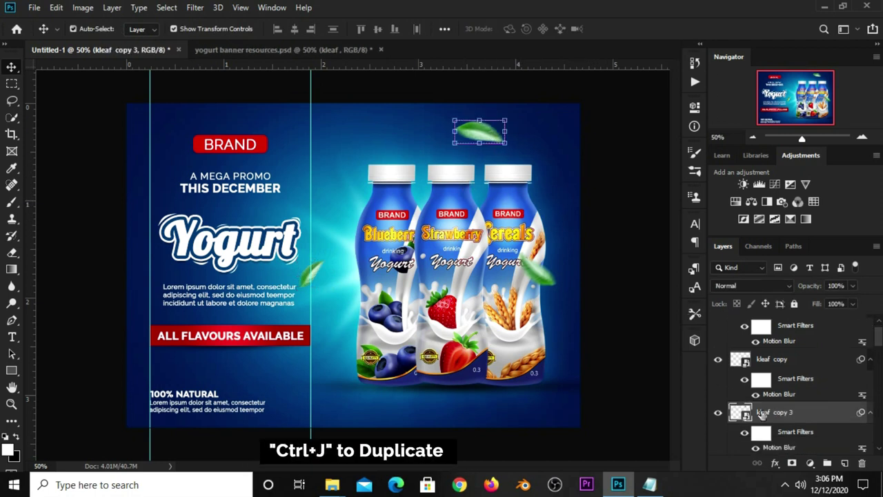
{"action": "mouse_move", "coordinate": [479, 132]}
{"action": "left_mouse_down"}
{"action": "mouse_move", "coordinate": [178, 323]}
{"action": "mouse_move", "coordinate": [169, 319]}
{"action": "left_mouse_up"}
{"action": "key", "text": "ctrl+t"}
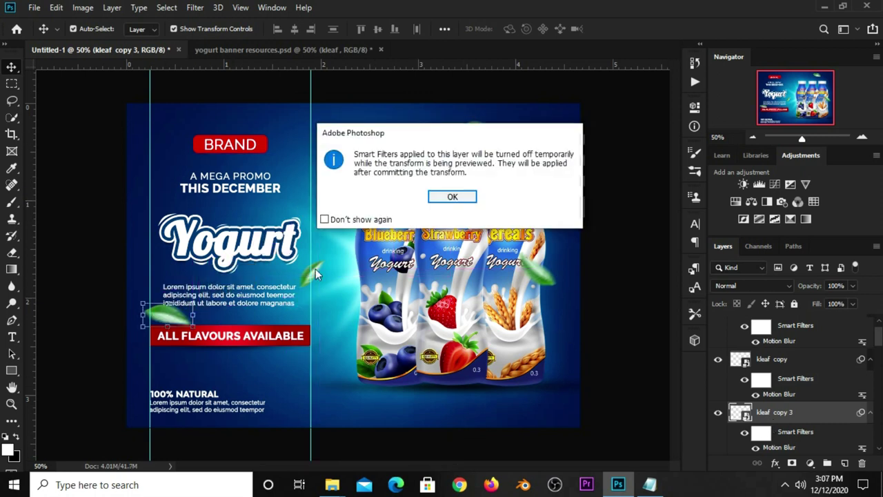
{"action": "left_click", "coordinate": [455, 200]}
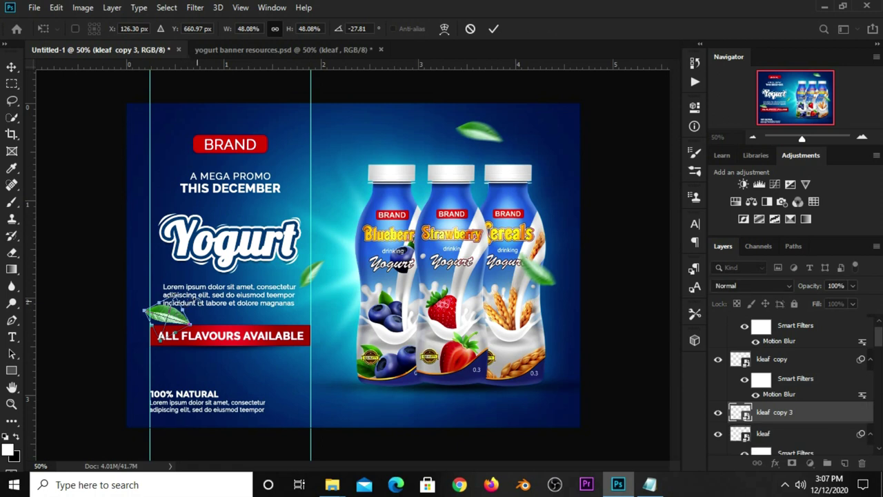
{"action": "left_click_drag", "start_coordinate": [171, 317], "coordinate": [135, 312]}
{"action": "left_click_drag", "start_coordinate": [153, 274], "coordinate": [146, 271]}
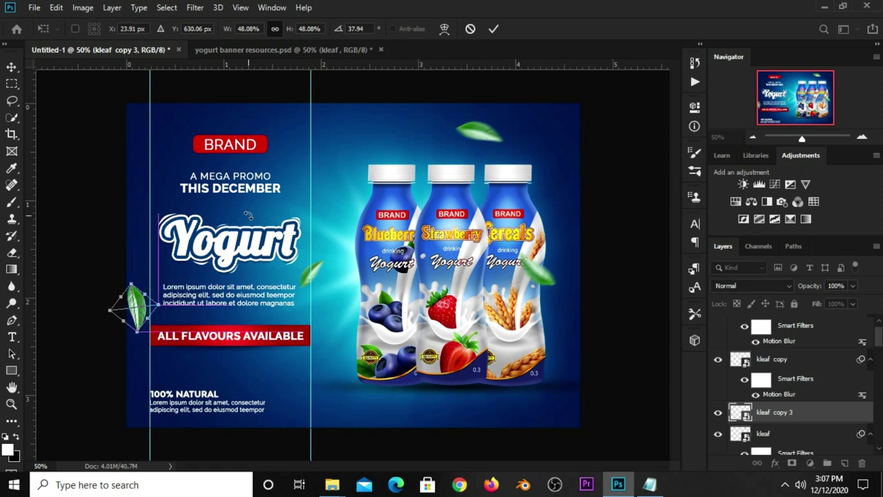
{"action": "left_click", "coordinate": [493, 28]}
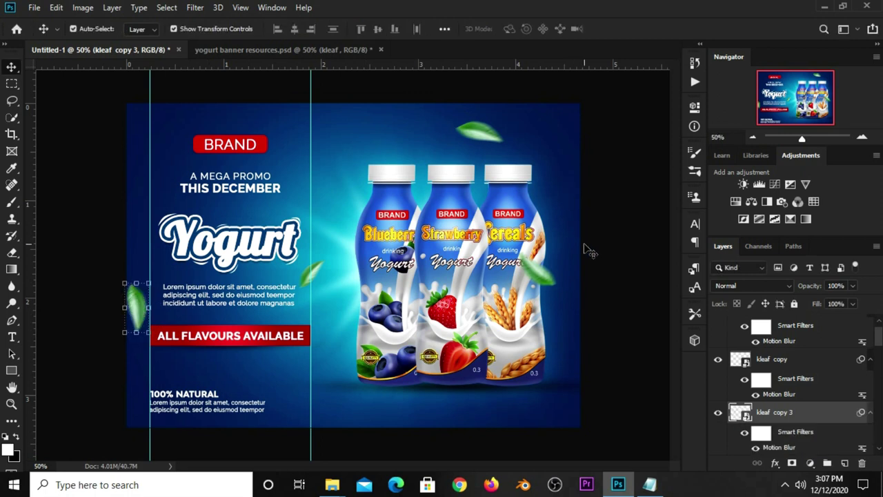
Duplicate the leaf by the Yogurt text, move it beside the blueberry bottle's base, and rotate it
{"action": "left_click", "coordinate": [310, 283]}
{"action": "key", "text": "ctrl+j"}
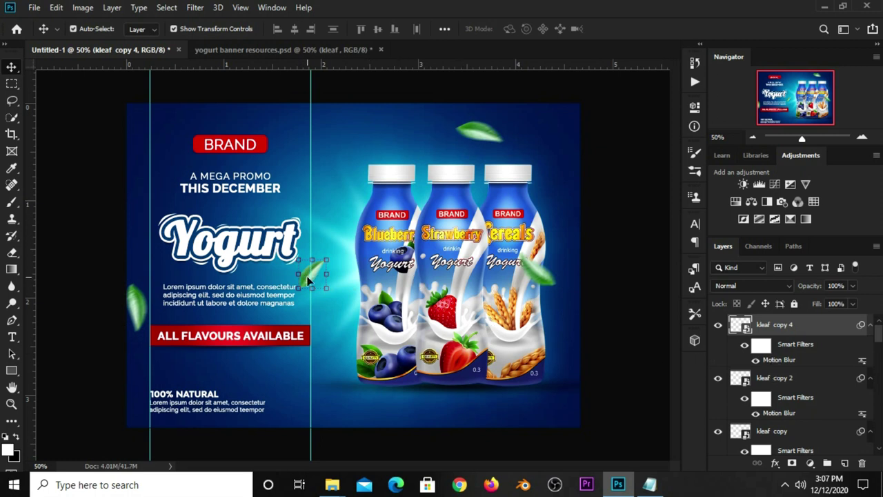
{"action": "left_click_drag", "start_coordinate": [326, 276], "coordinate": [321, 388]}
{"action": "left_click", "coordinate": [309, 385]}
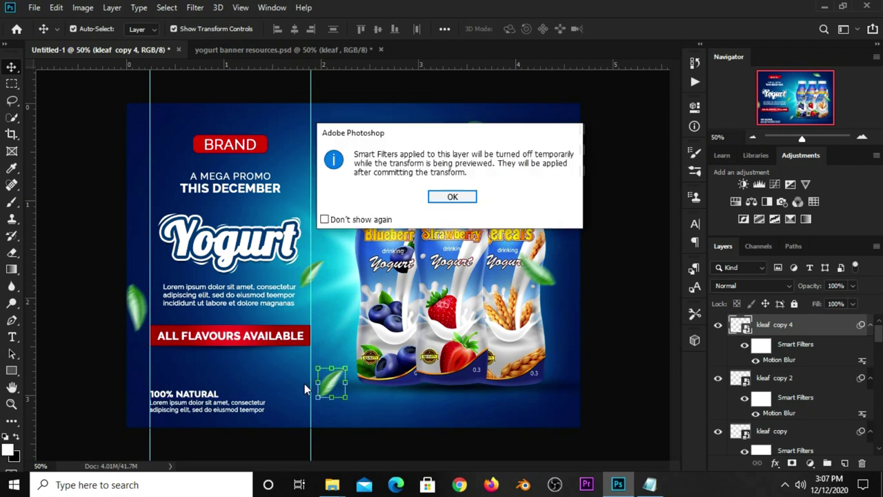
{"action": "left_click", "coordinate": [452, 197]}
{"action": "left_click_drag", "start_coordinate": [296, 398], "coordinate": [355, 422]}
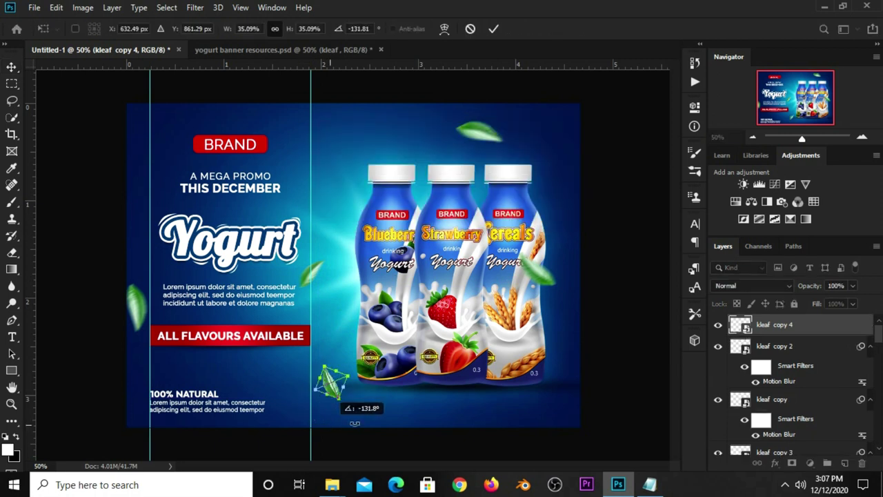
{"action": "left_click", "coordinate": [493, 29]}
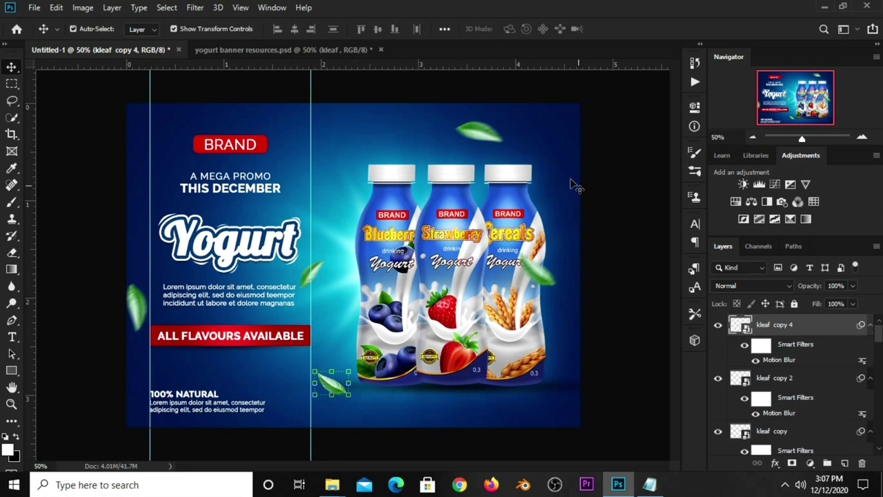
{"action": "left_click", "coordinate": [590, 276]}
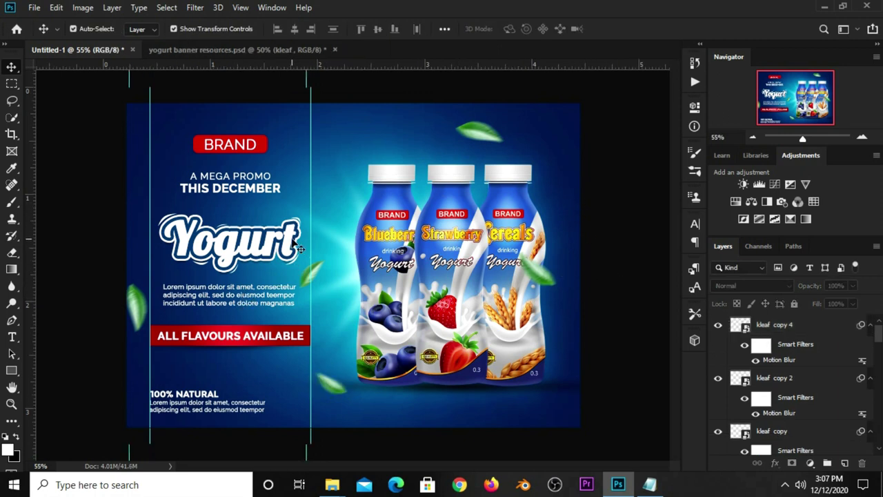
Inspect the layout zoomed in, then remove all cyan guides with View > Clear Guides
{"action": "scroll", "coordinate": [278, 273], "scroll_direction": "up", "scroll_amount": 3}
{"action": "left_click", "coordinate": [279, 269]}
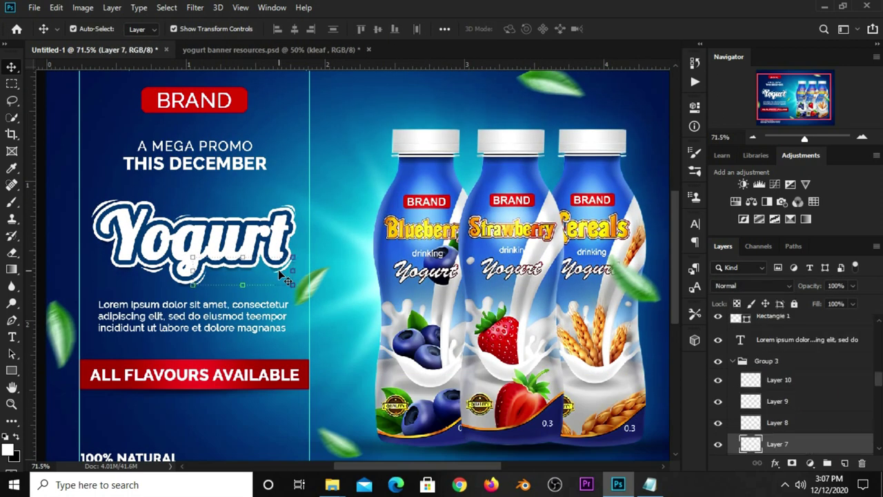
{"action": "scroll", "coordinate": [278, 269], "scroll_direction": "up", "scroll_amount": 3}
{"action": "scroll", "coordinate": [284, 270], "scroll_direction": "down", "scroll_amount": 3}
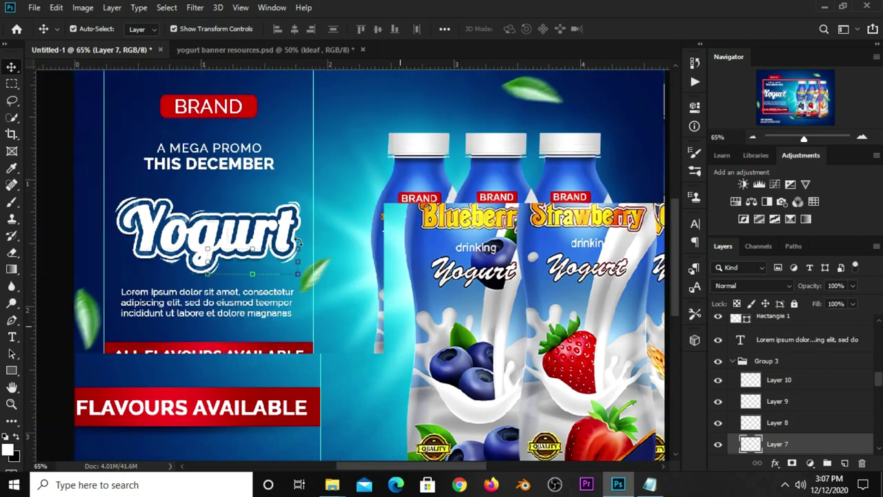
{"action": "scroll", "coordinate": [353, 261], "scroll_direction": "down", "scroll_amount": 1}
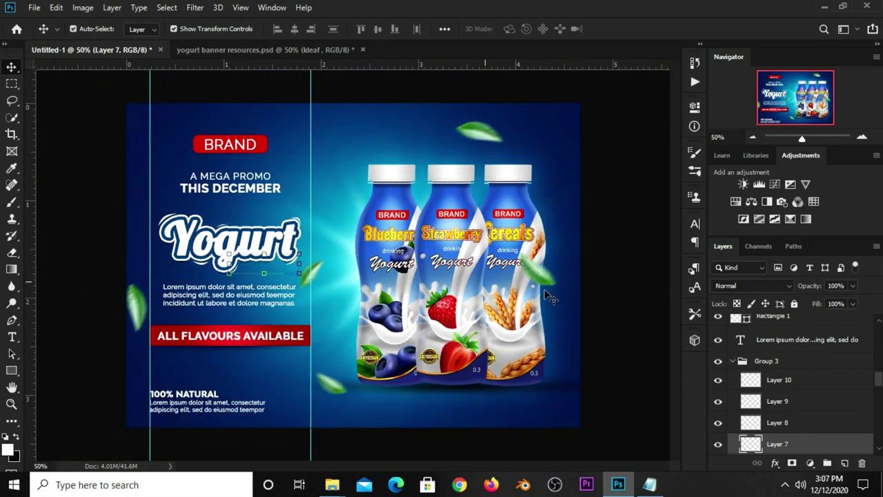
{"action": "left_click", "coordinate": [600, 283]}
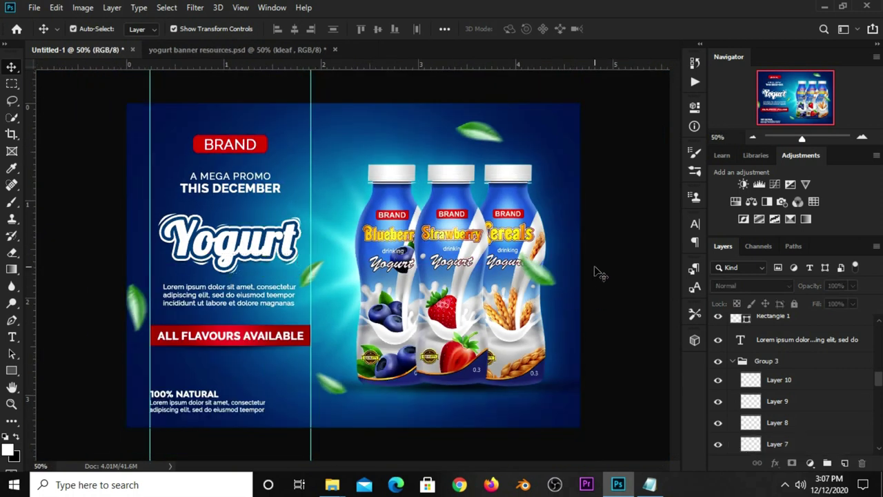
{"action": "scroll", "coordinate": [775, 350], "scroll_direction": "down", "scroll_amount": 5}
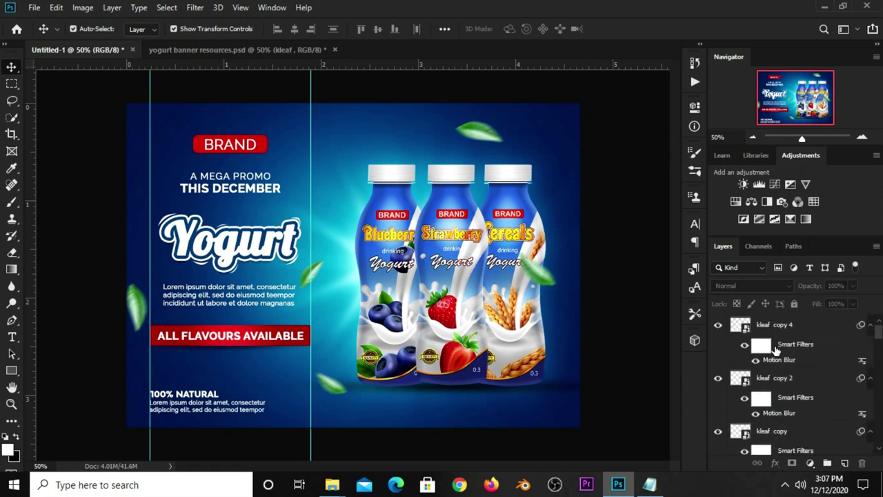
{"action": "left_click", "coordinate": [240, 9]}
{"action": "left_click", "coordinate": [263, 323]}
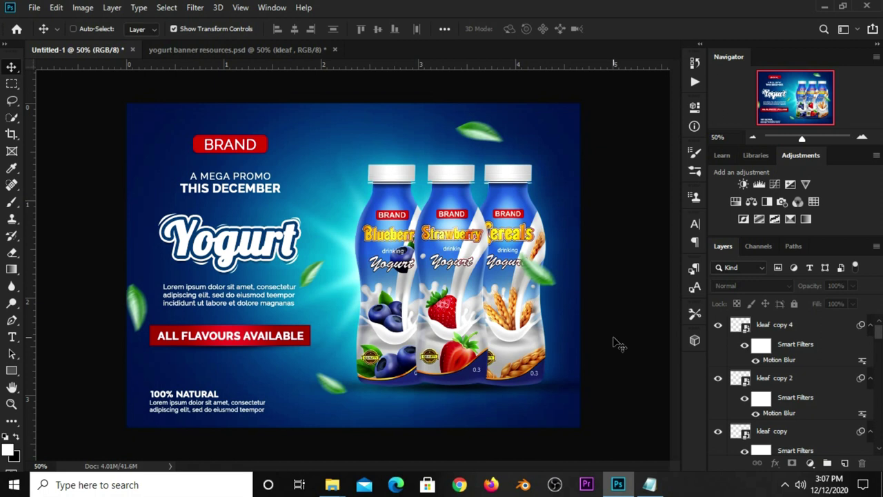
Stamp all visible layers into a new merged Layer 11 and open the Camera Raw Filter
{"action": "key", "text": "ctrl+alt+shift+e"}
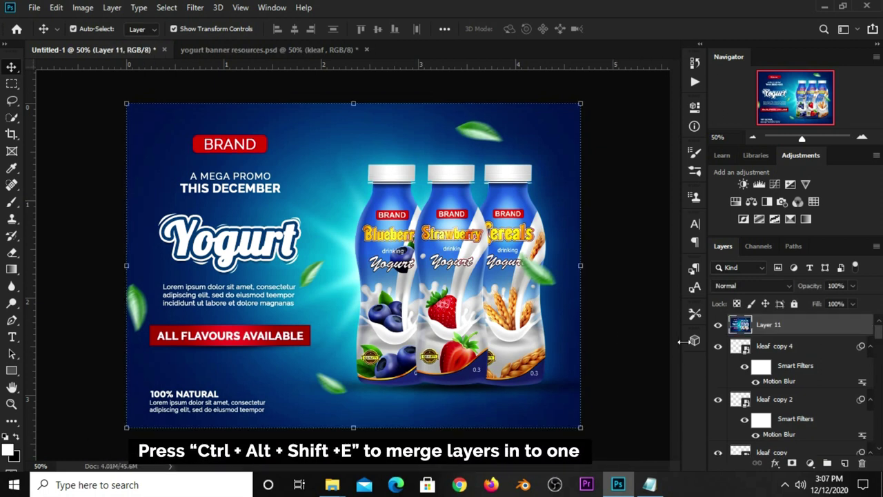
{"action": "left_click", "coordinate": [745, 327]}
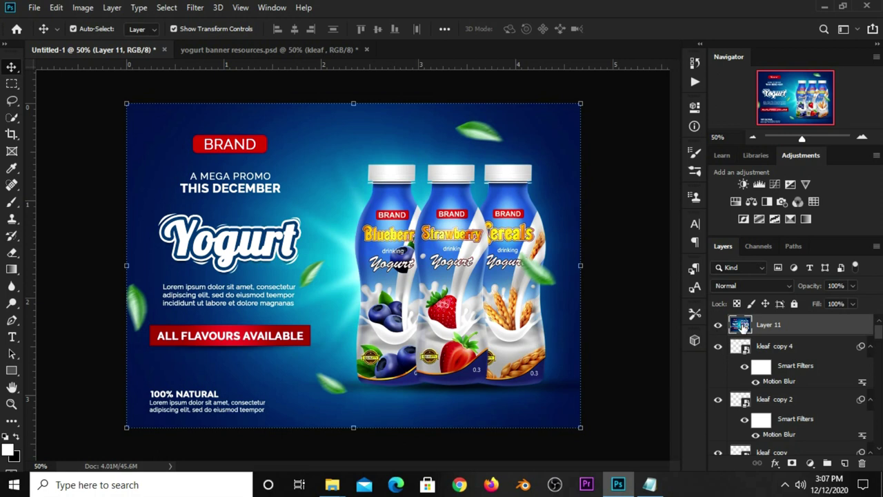
{"action": "left_click", "coordinate": [195, 9]}
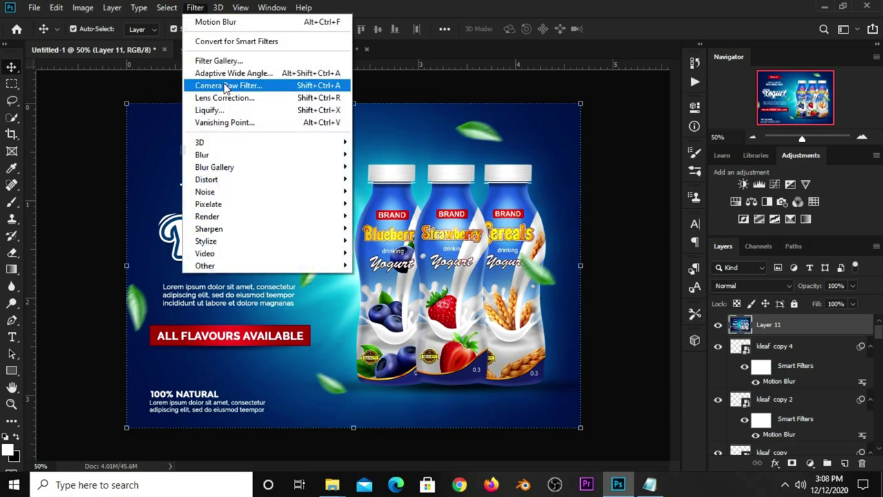
{"action": "left_click", "coordinate": [238, 89]}
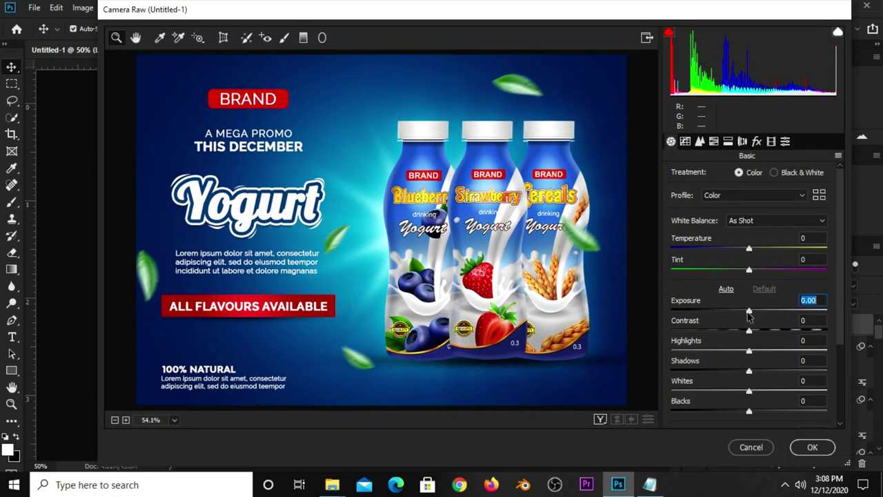
Set exposure to -0.40, contrast +13, highlights +27, shadows +23, and fine-tune blacks
{"action": "left_click_drag", "start_coordinate": [748, 311], "coordinate": [744, 312]}
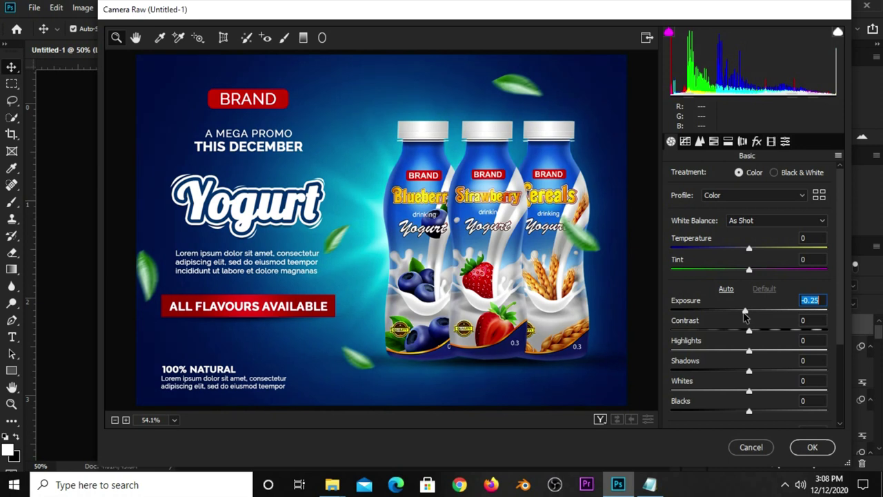
{"action": "left_click_drag", "start_coordinate": [745, 313], "coordinate": [741, 313]}
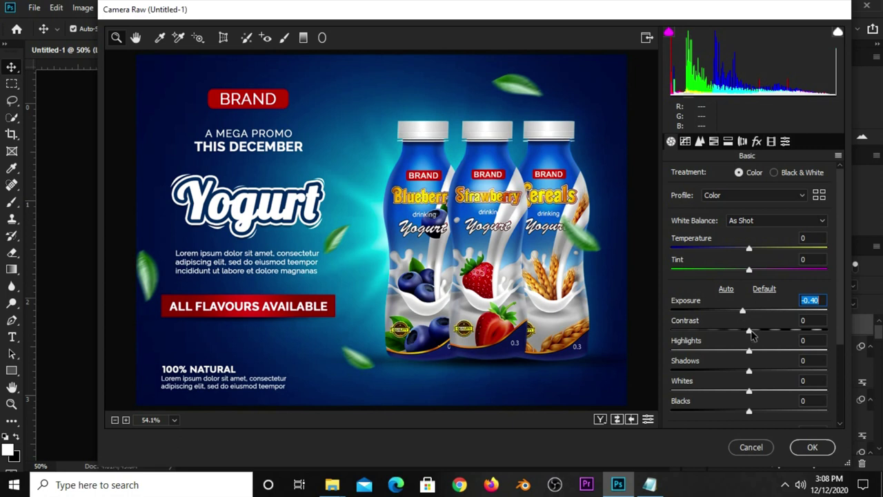
{"action": "mouse_move", "coordinate": [750, 332]}
{"action": "left_mouse_down"}
{"action": "mouse_move", "coordinate": [759, 331]}
{"action": "mouse_move", "coordinate": [769, 355]}
{"action": "left_mouse_up"}
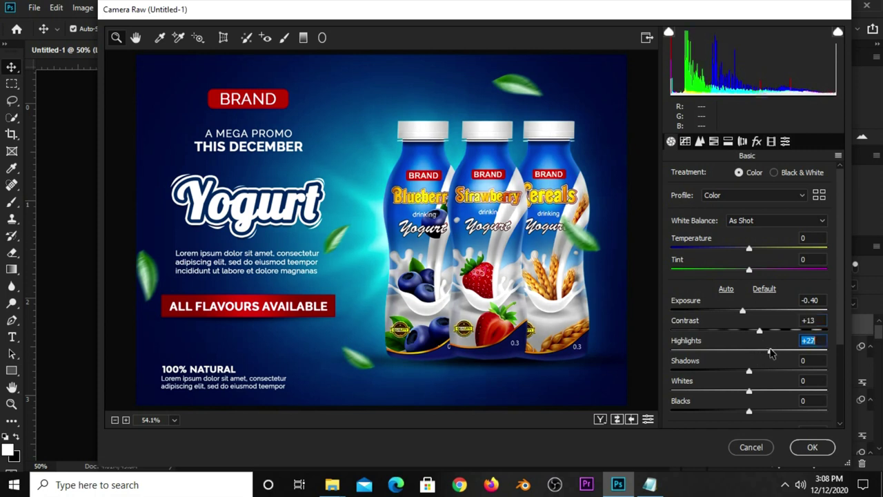
{"action": "mouse_move", "coordinate": [750, 373]}
{"action": "left_mouse_down"}
{"action": "mouse_move", "coordinate": [767, 373]}
{"action": "mouse_move", "coordinate": [757, 392]}
{"action": "mouse_move", "coordinate": [771, 392]}
{"action": "mouse_move", "coordinate": [742, 412]}
{"action": "left_mouse_up"}
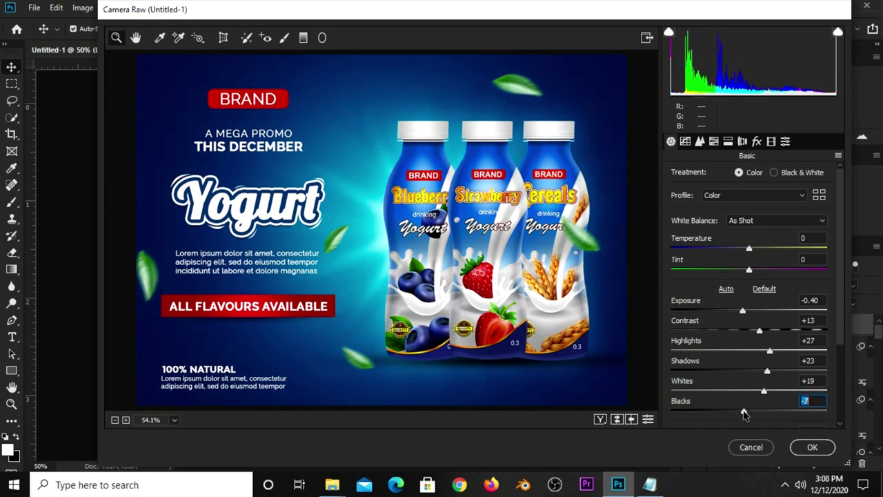
{"action": "left_click_drag", "start_coordinate": [745, 413], "coordinate": [747, 412]}
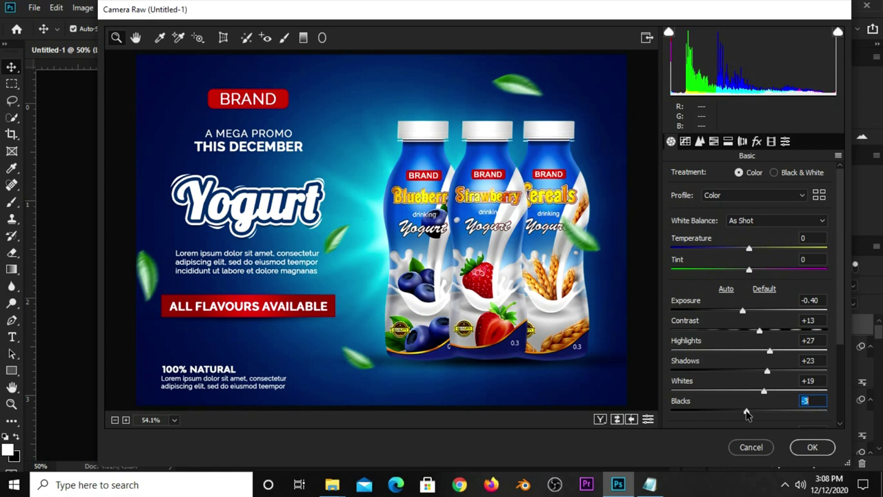
{"action": "mouse_move", "coordinate": [745, 411]}
{"action": "left_mouse_down"}
{"action": "mouse_move", "coordinate": [816, 411]}
{"action": "mouse_move", "coordinate": [745, 412]}
{"action": "left_mouse_up"}
Review the whites, shadows, highlights, contrast and exposure values, then apply the Camera Raw adjustments
{"action": "left_click", "coordinate": [821, 380]}
{"action": "left_click", "coordinate": [820, 360]}
{"action": "left_click", "coordinate": [820, 340]}
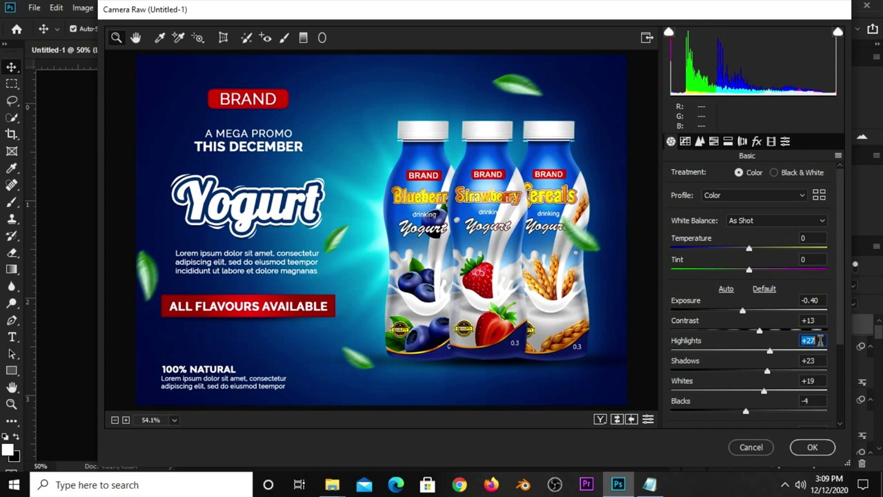
{"action": "left_click", "coordinate": [822, 321]}
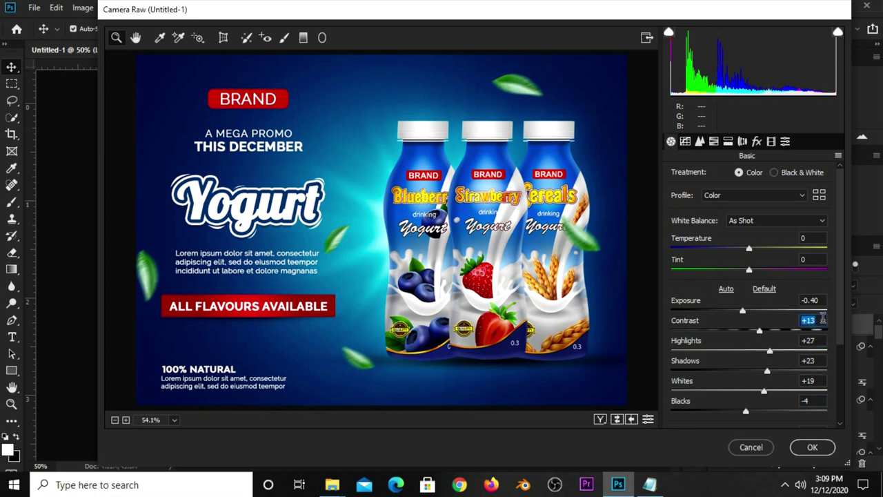
{"action": "left_click", "coordinate": [822, 300]}
{"action": "left_click", "coordinate": [808, 447]}
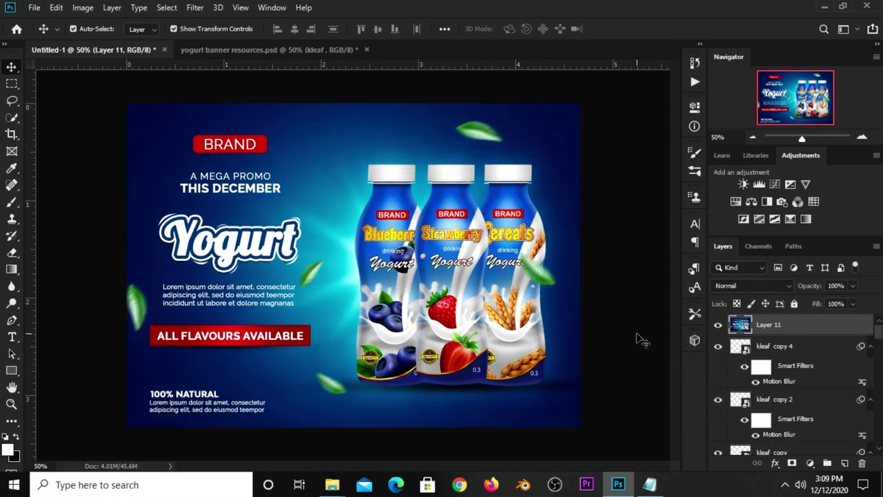
{"action": "left_click", "coordinate": [642, 340], "text": "ctrl"}
{"action": "key", "text": "ctrl+plus"}
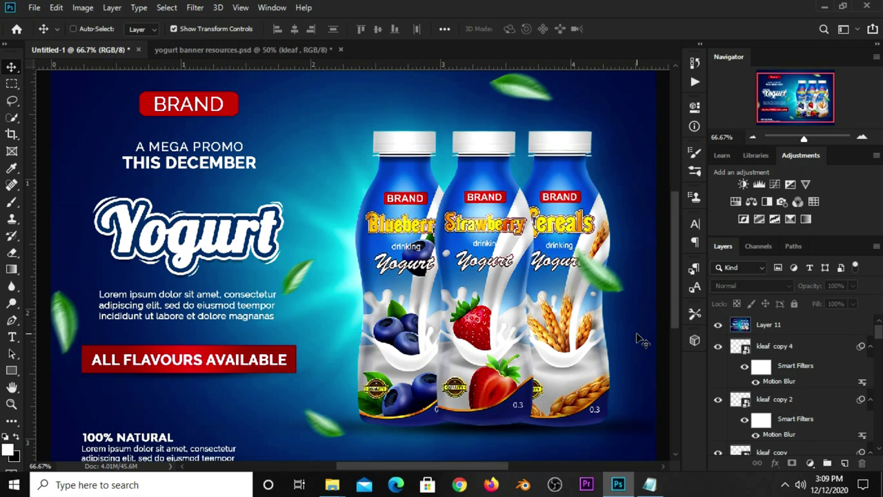
{"action": "key", "text": "ctrl+minus"}
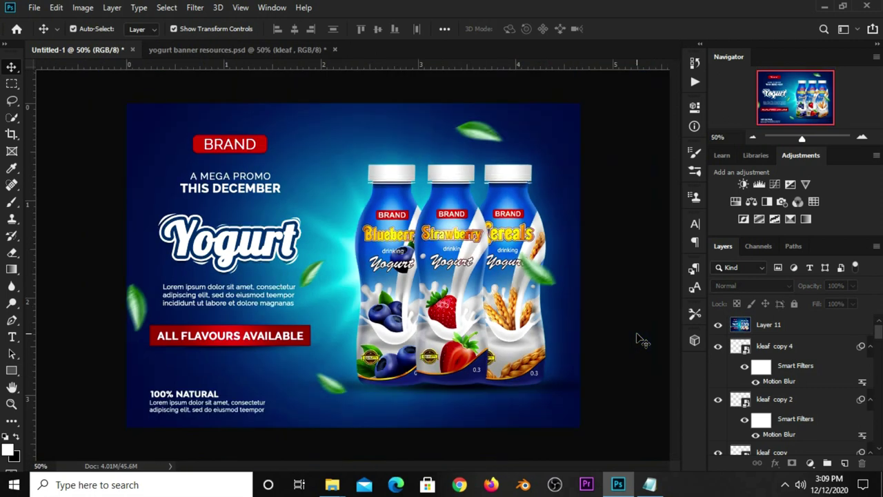